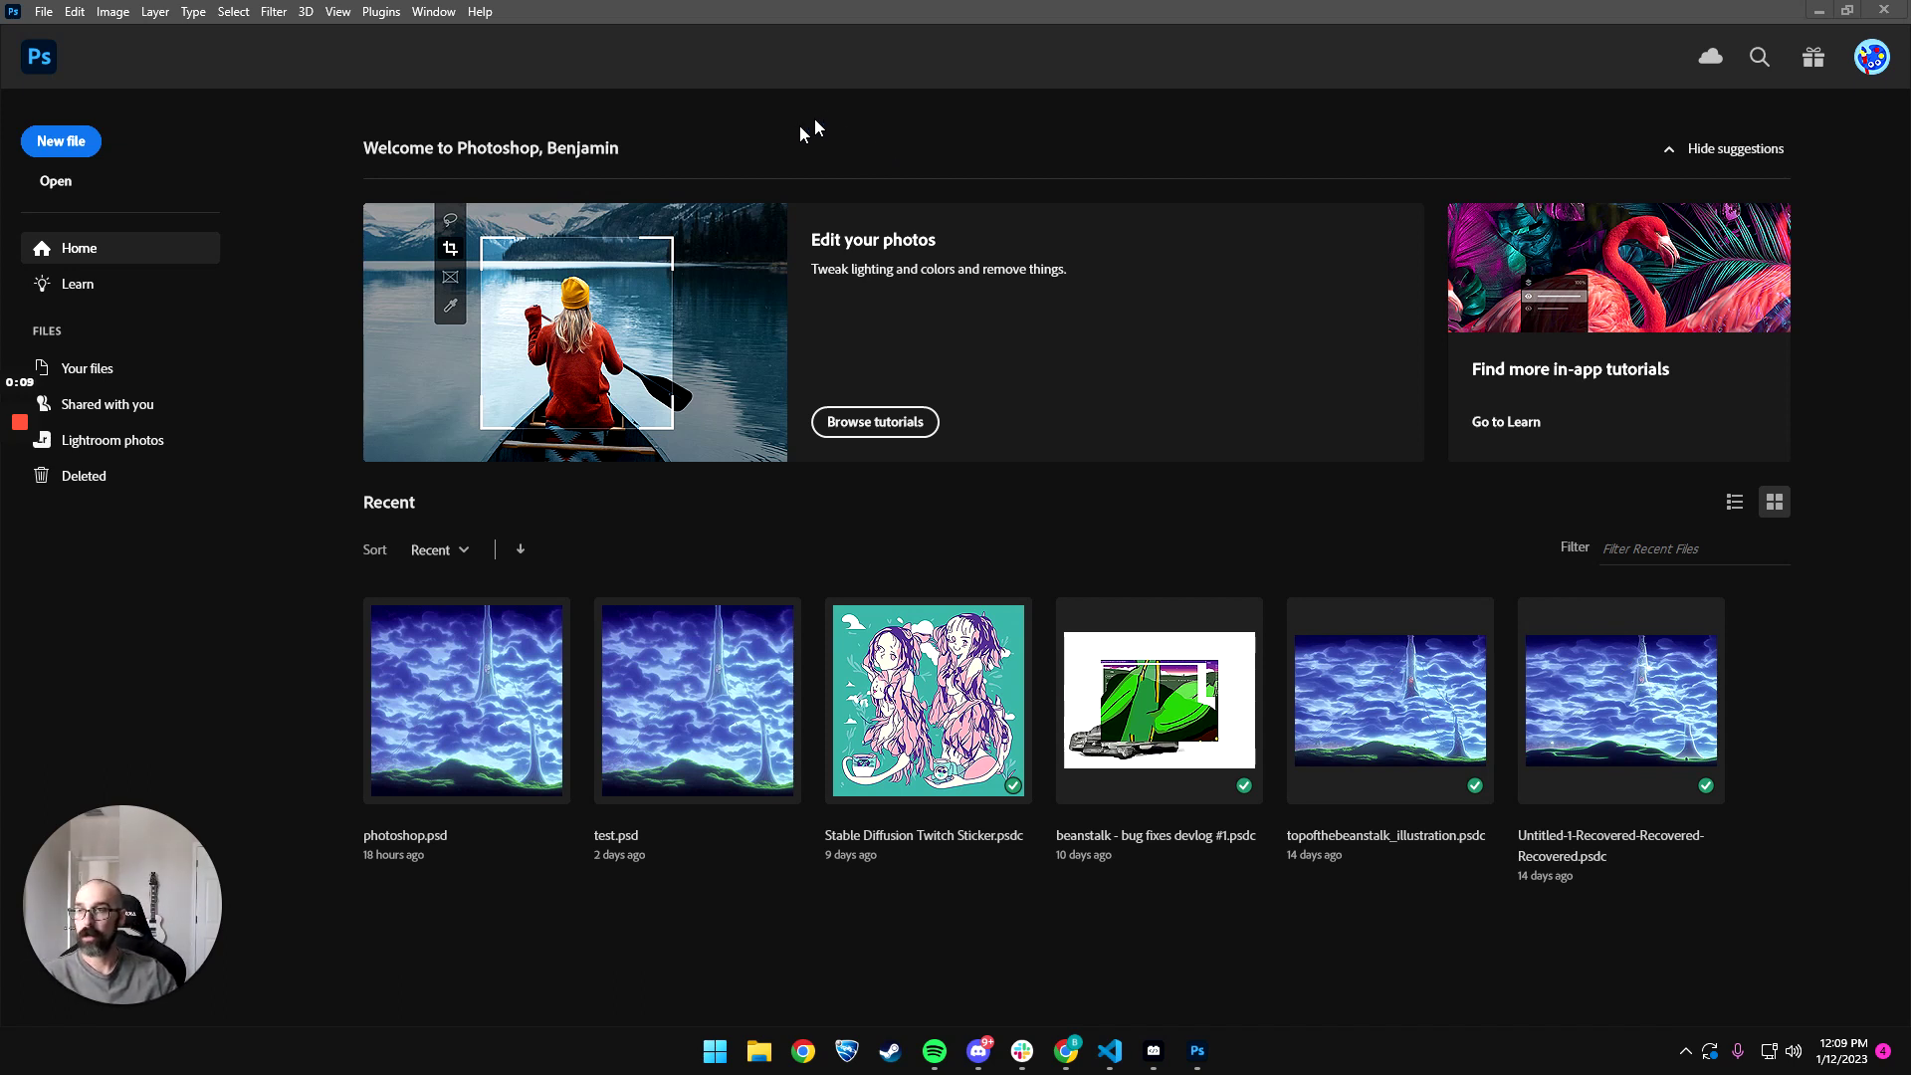
- Create a new 1024 × 1024 px document, Untitled-1, from the Custom preset
left_click(58, 146)
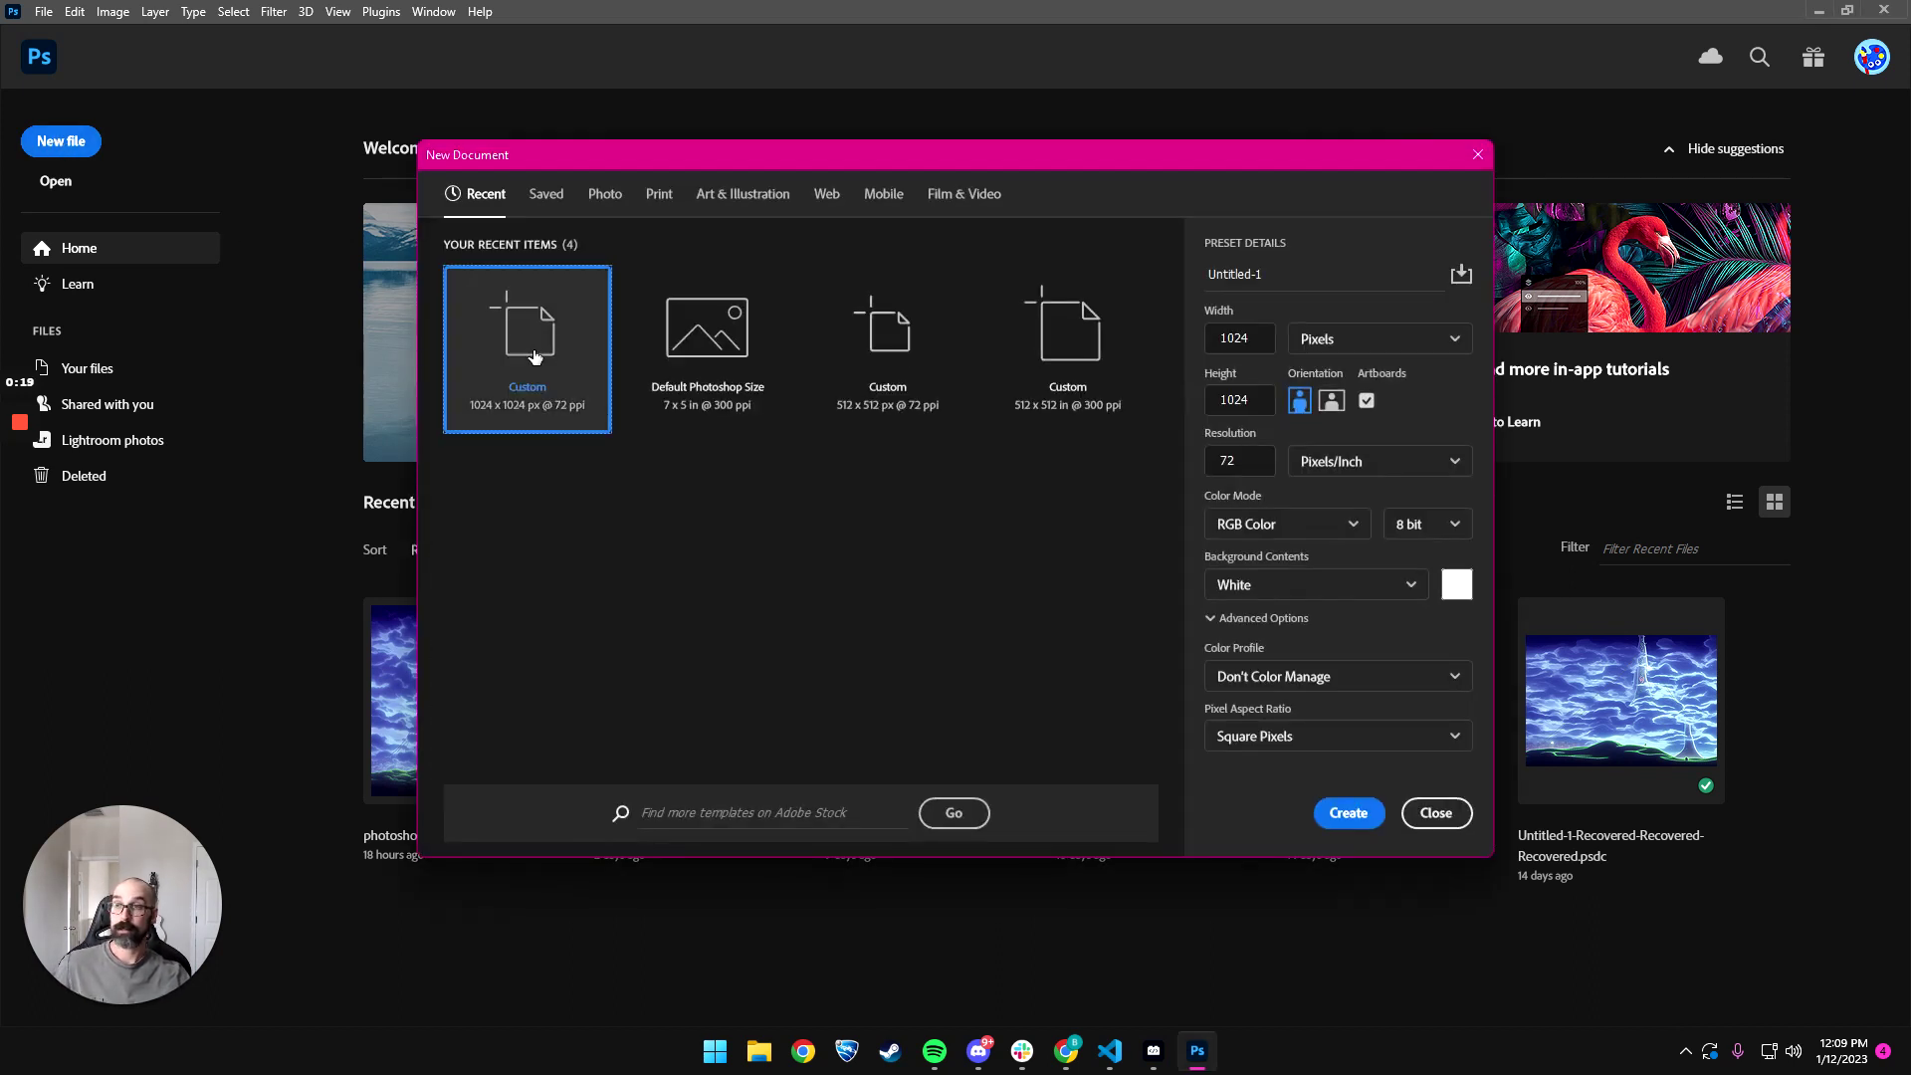
left_click(1359, 810)
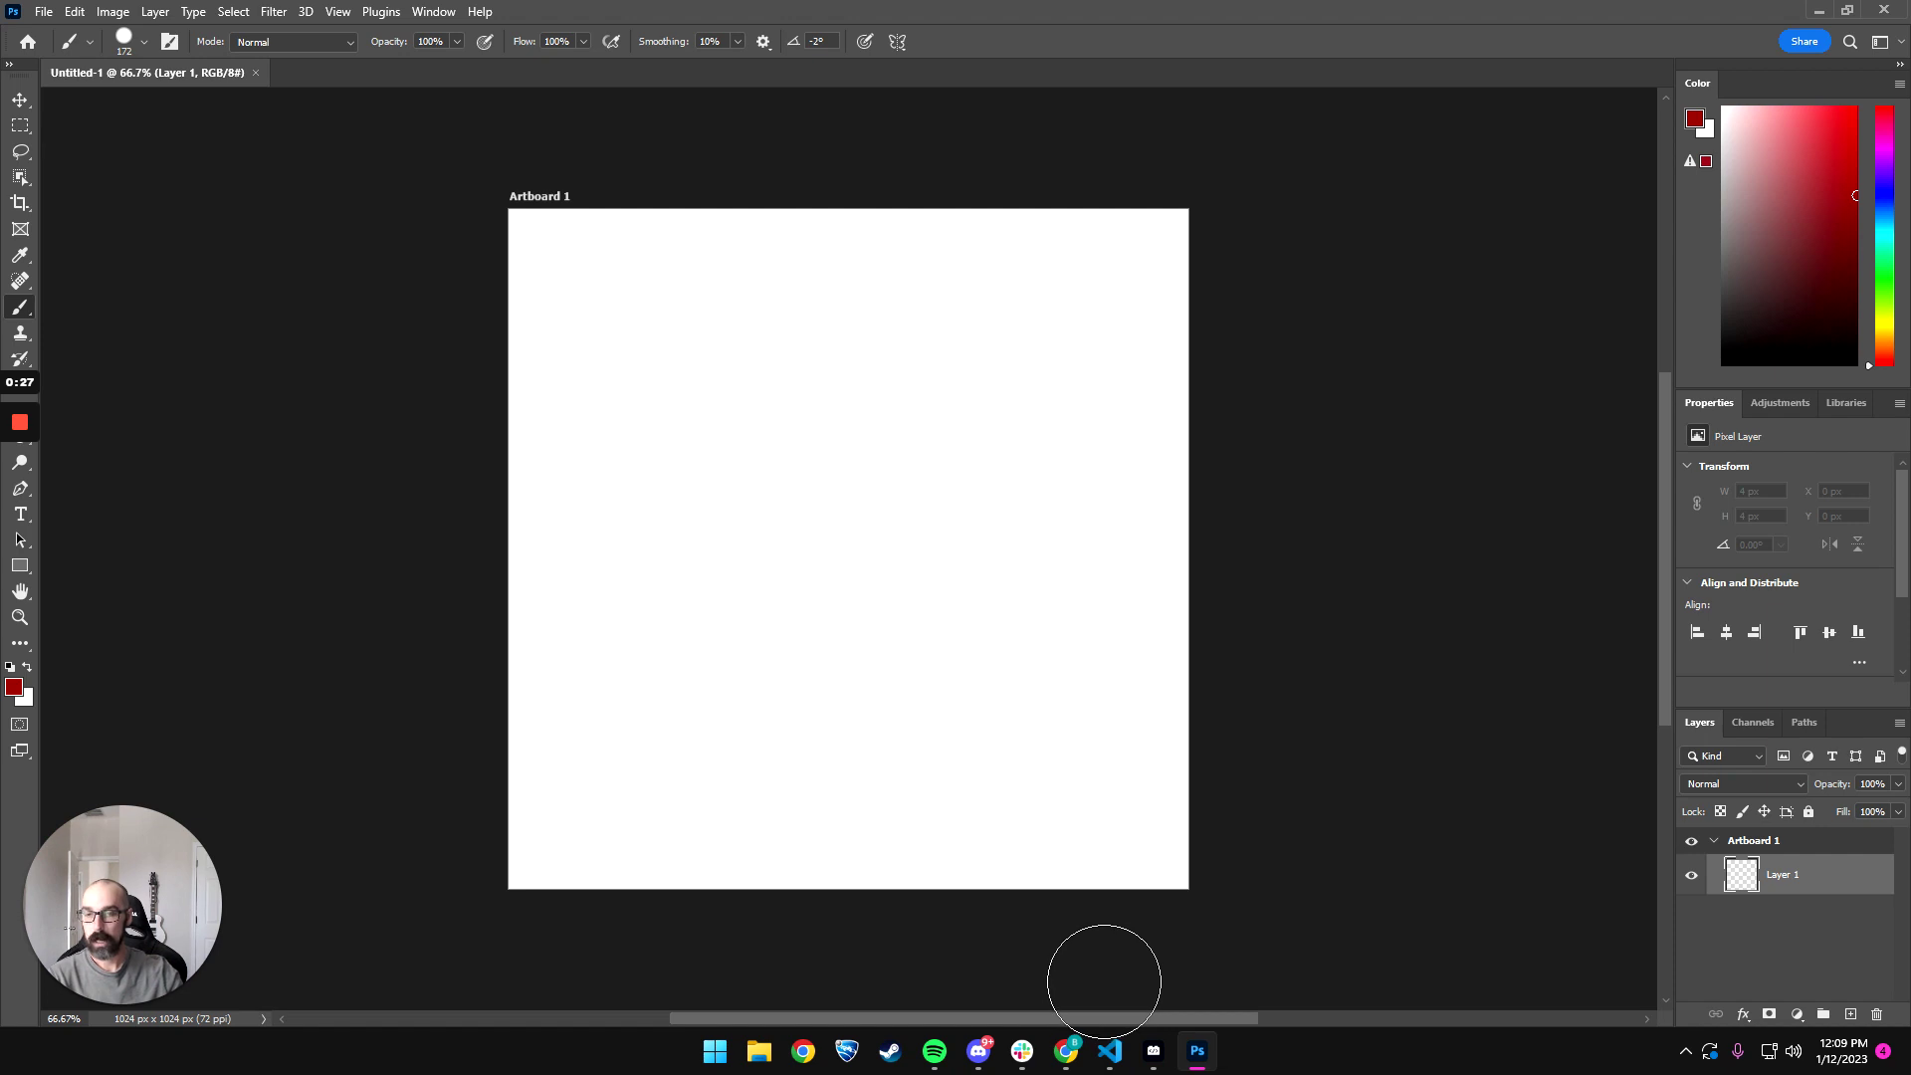
- Load and watch the AI Asset Creator plugin in UXP Developer Tool
left_click(1153, 1050)
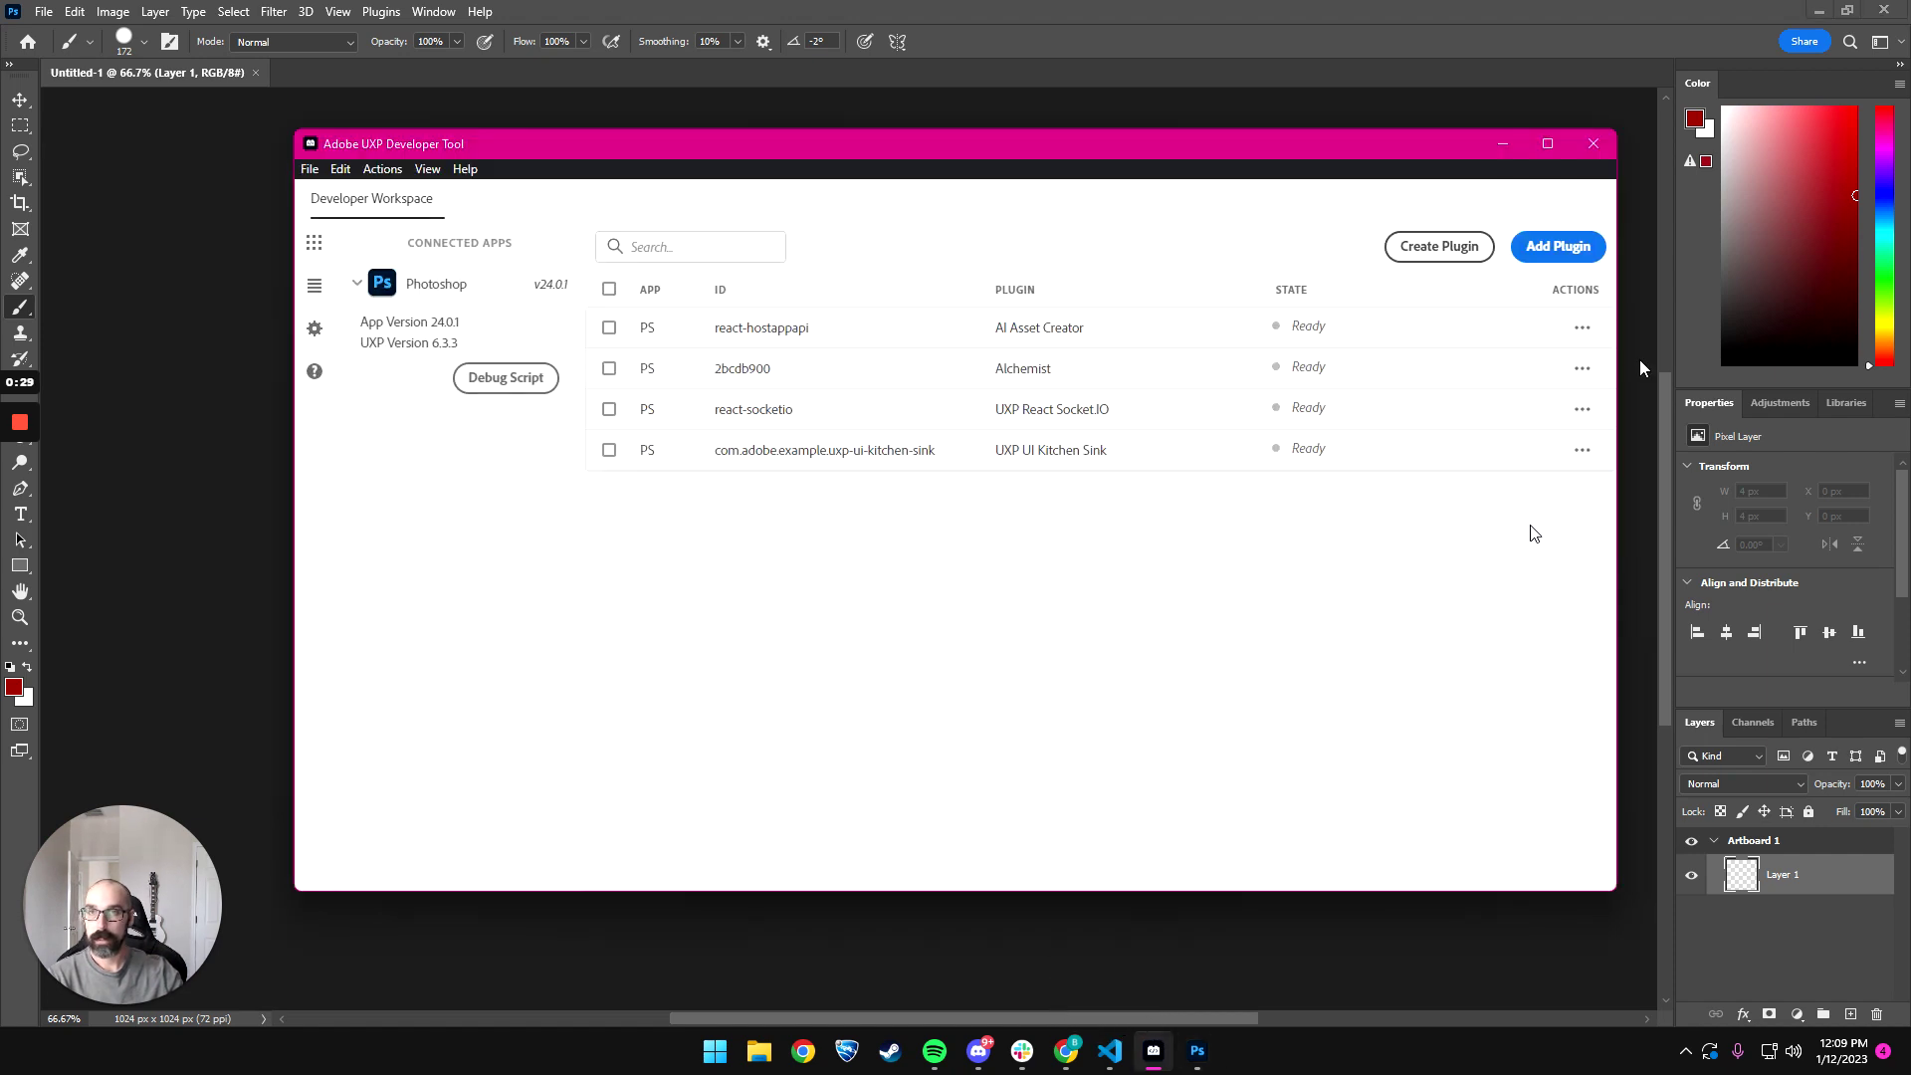
left_click(1583, 327)
left_click(1571, 367)
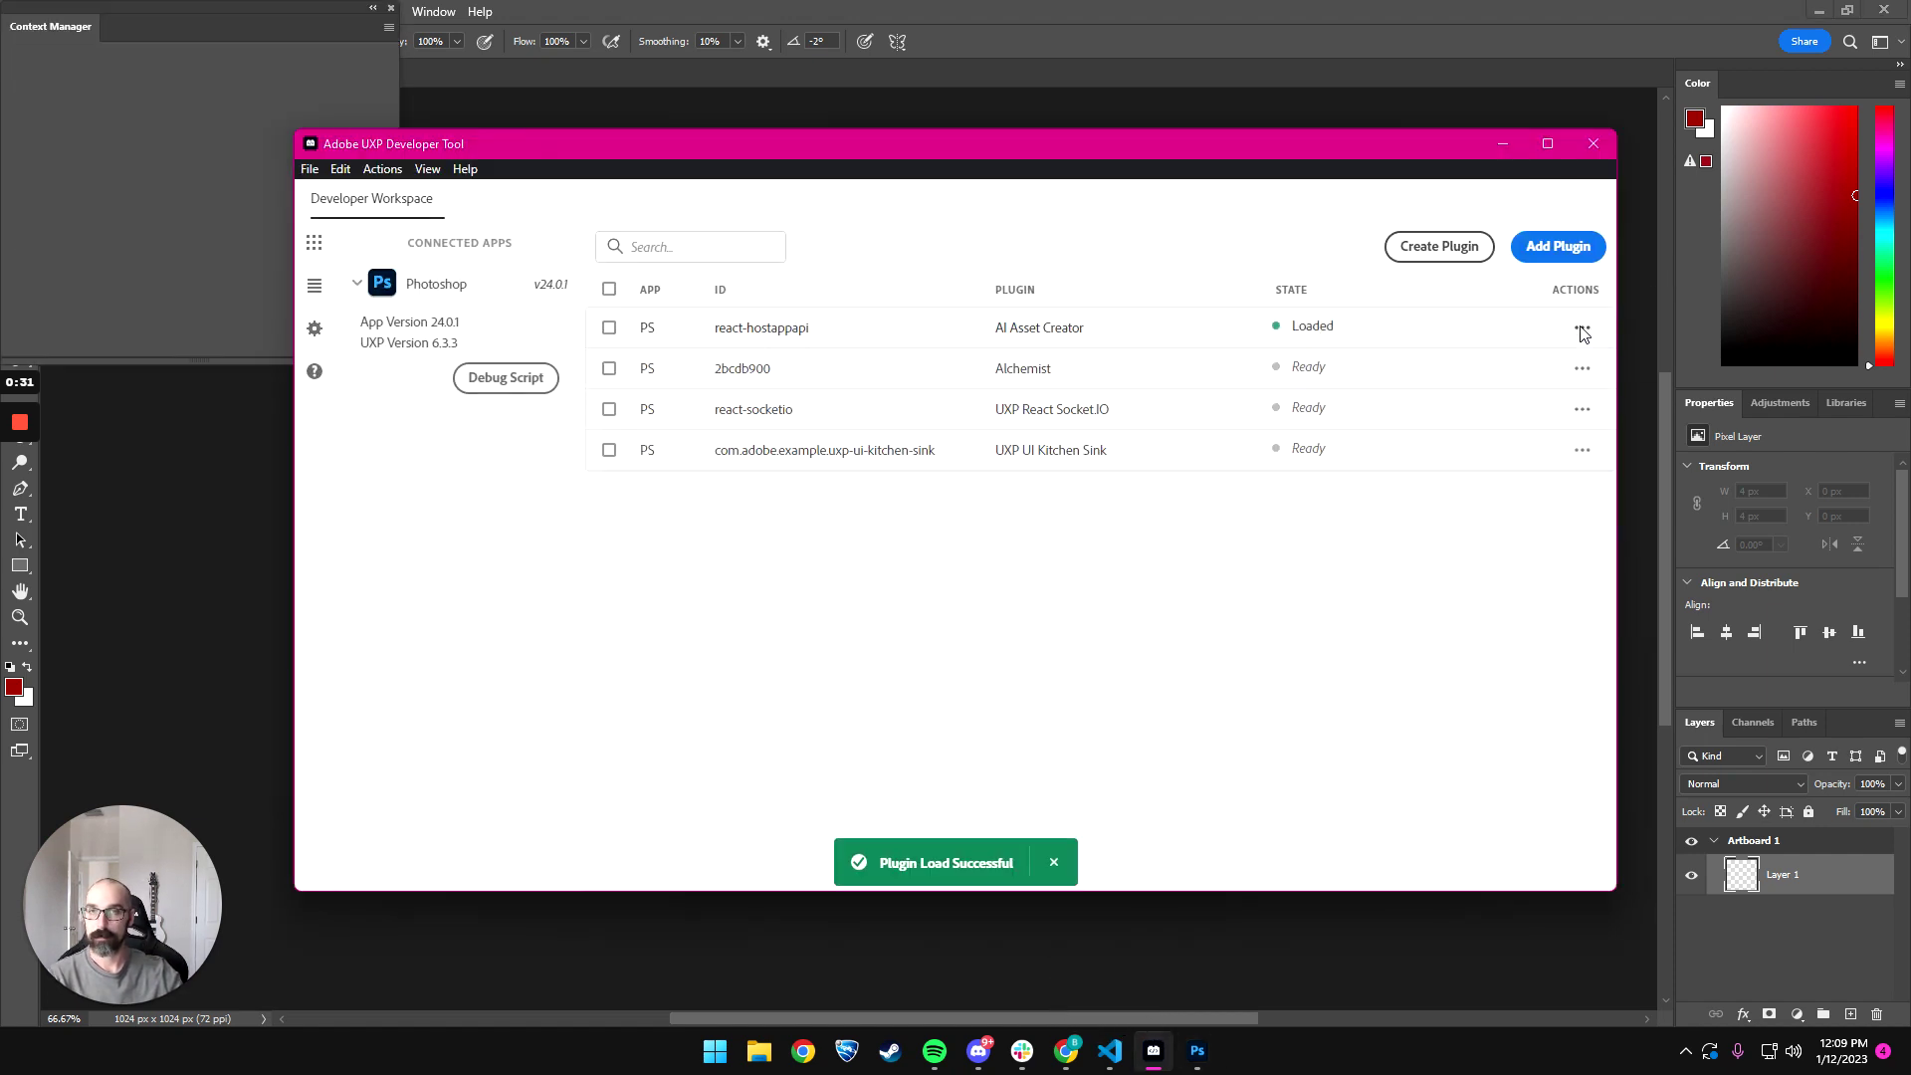
left_click(1582, 330)
left_click(1544, 464)
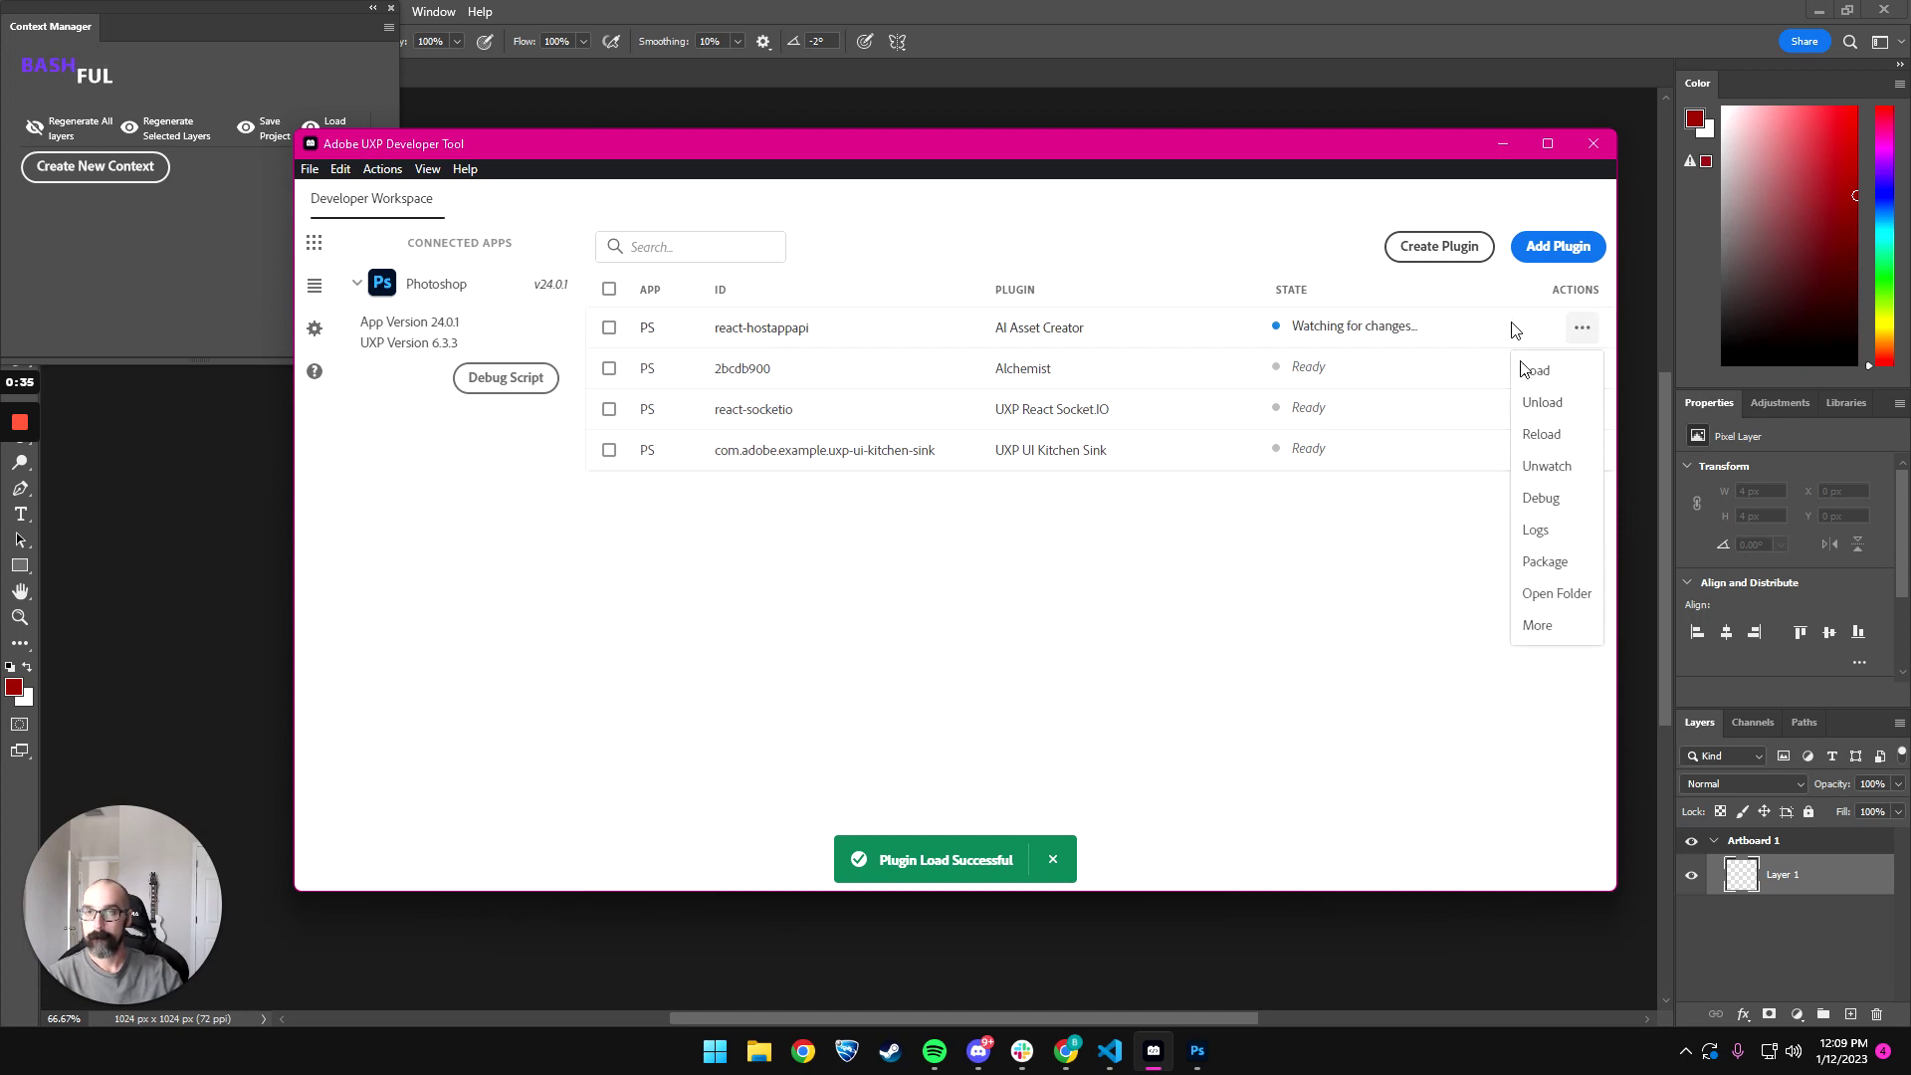
- Enlarge the Context Manager panel and place it at the top left of the canvas
left_click(1503, 143)
left_click_drag(175, 17, 246, 238)
left_click_drag(458, 578, 673, 738)
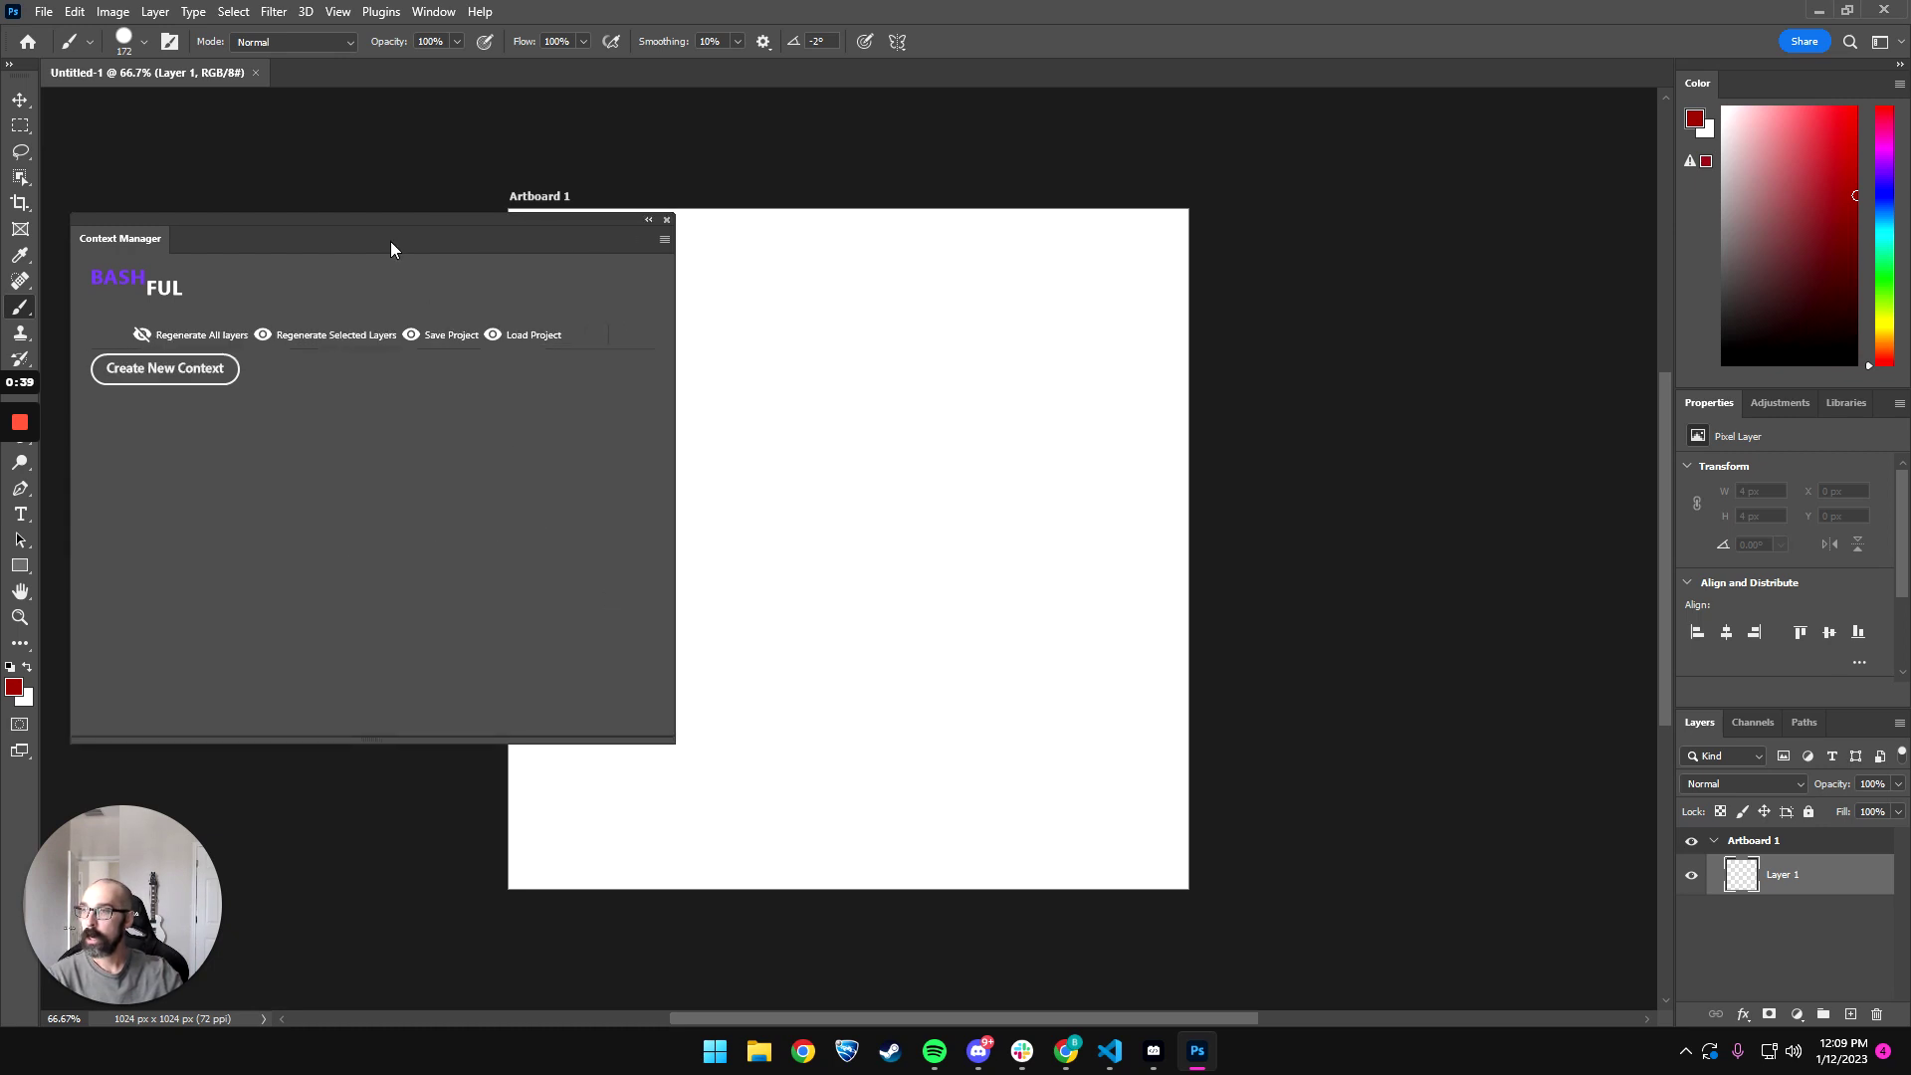
left_click_drag(390, 241, 373, 105)
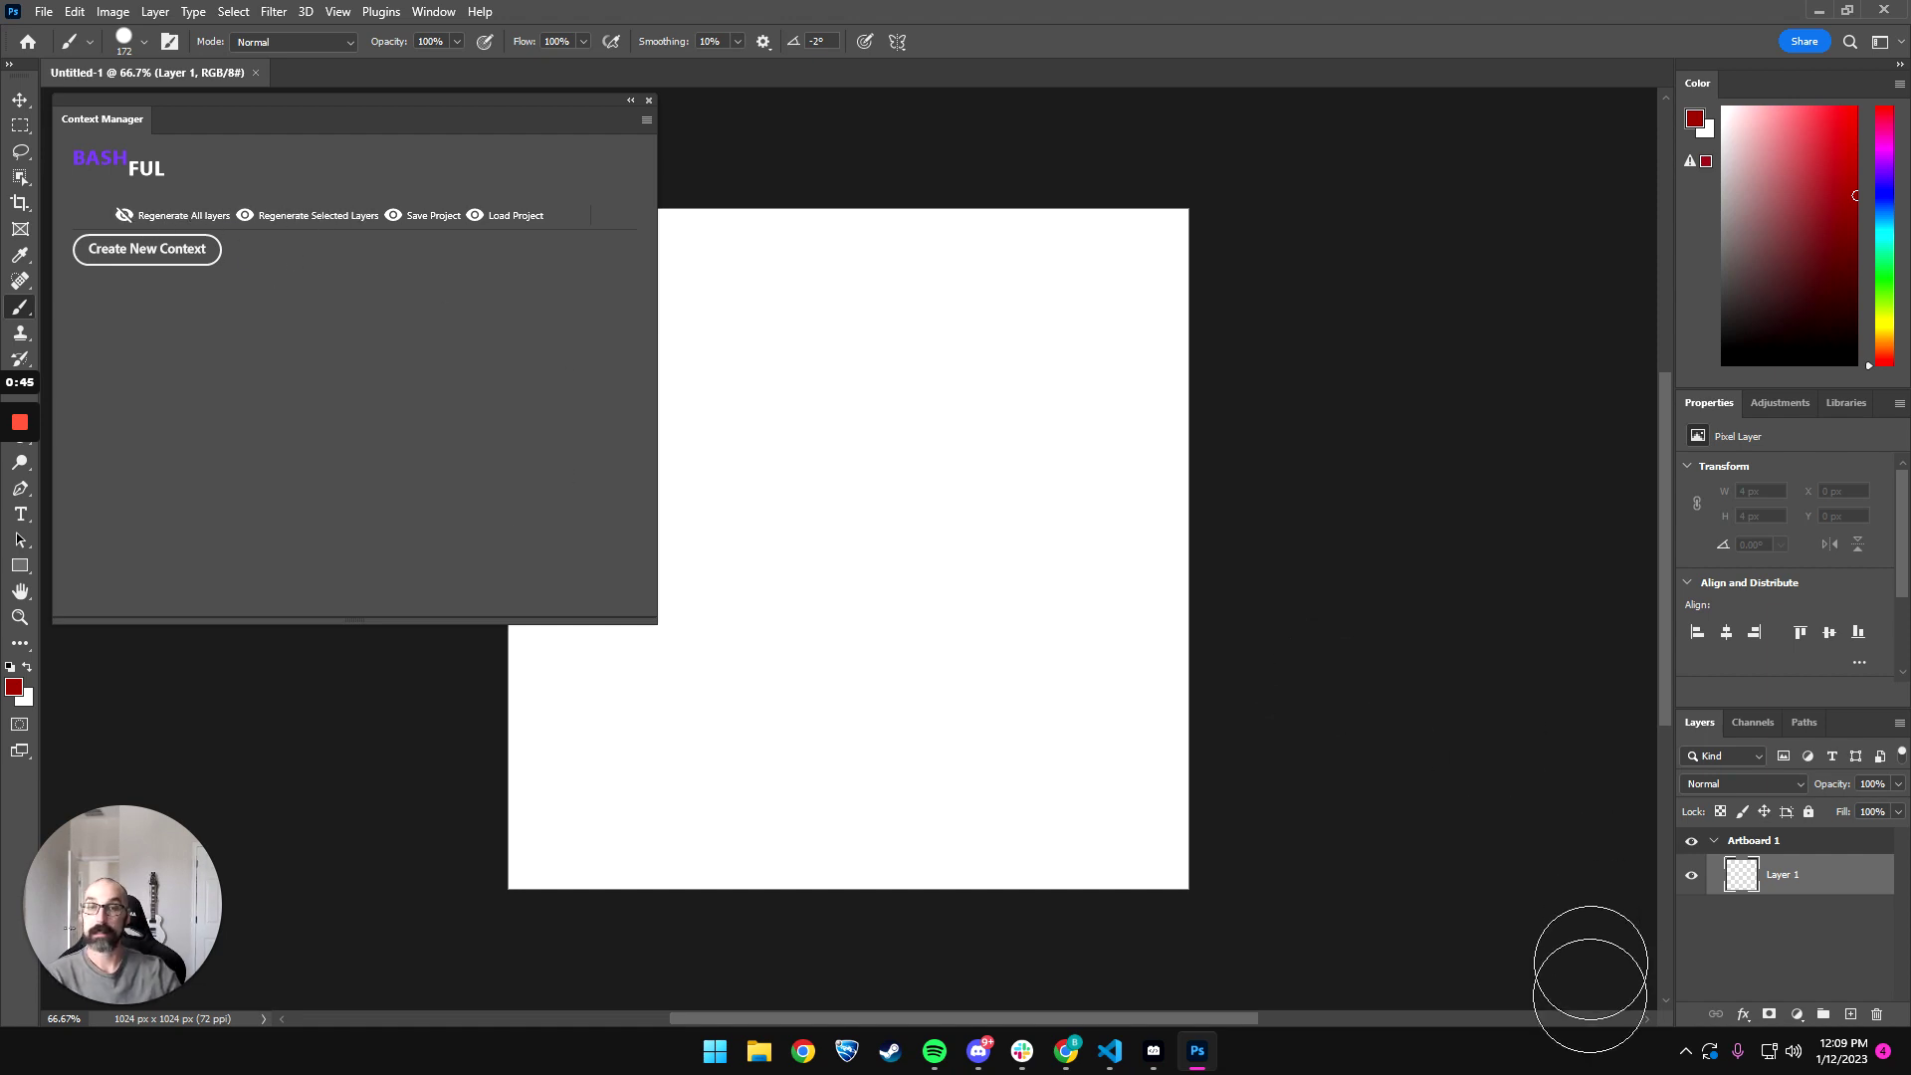
- Move Layer 1 out of Artboard 1 and delete the artboard
left_click_drag(1741, 880, 1751, 836)
left_click(1784, 880)
key("Delete")
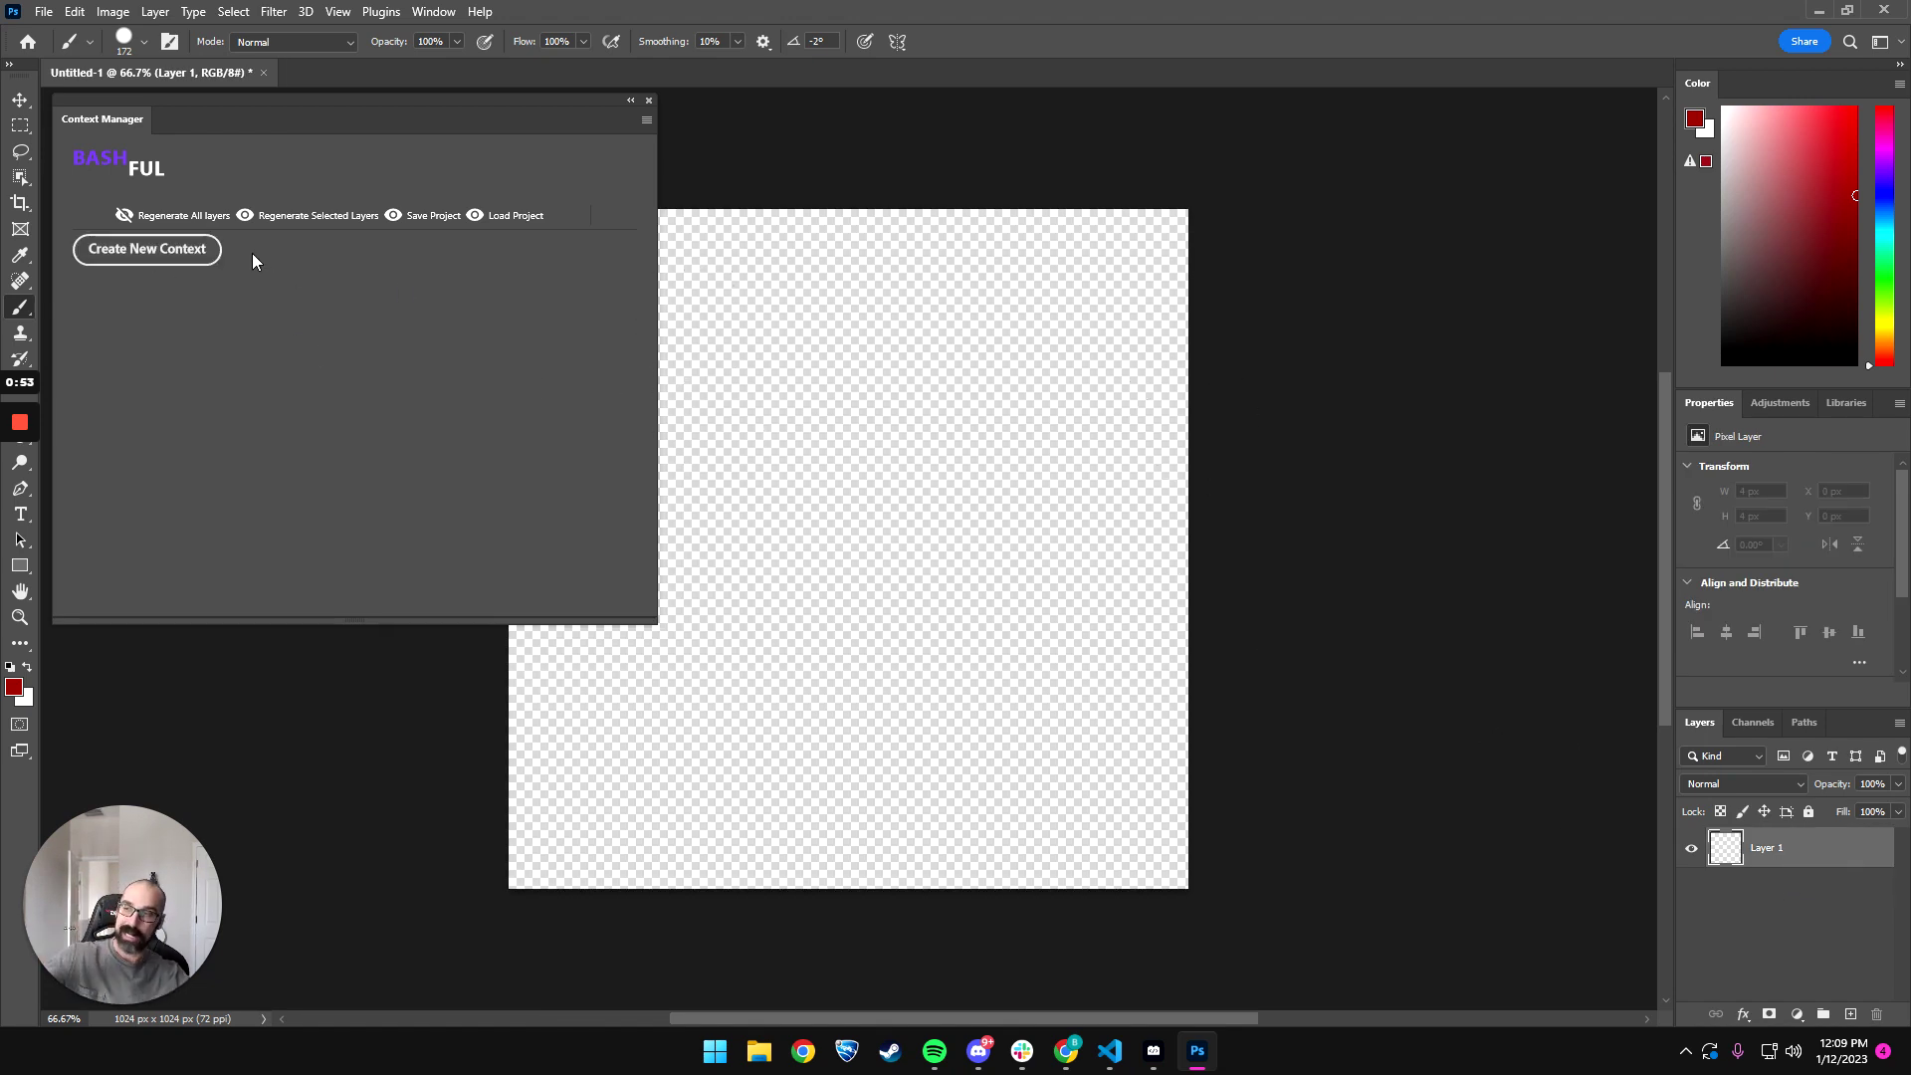
- Create a new context in a widened Context Manager, ready for a layer description
left_click(164, 251)
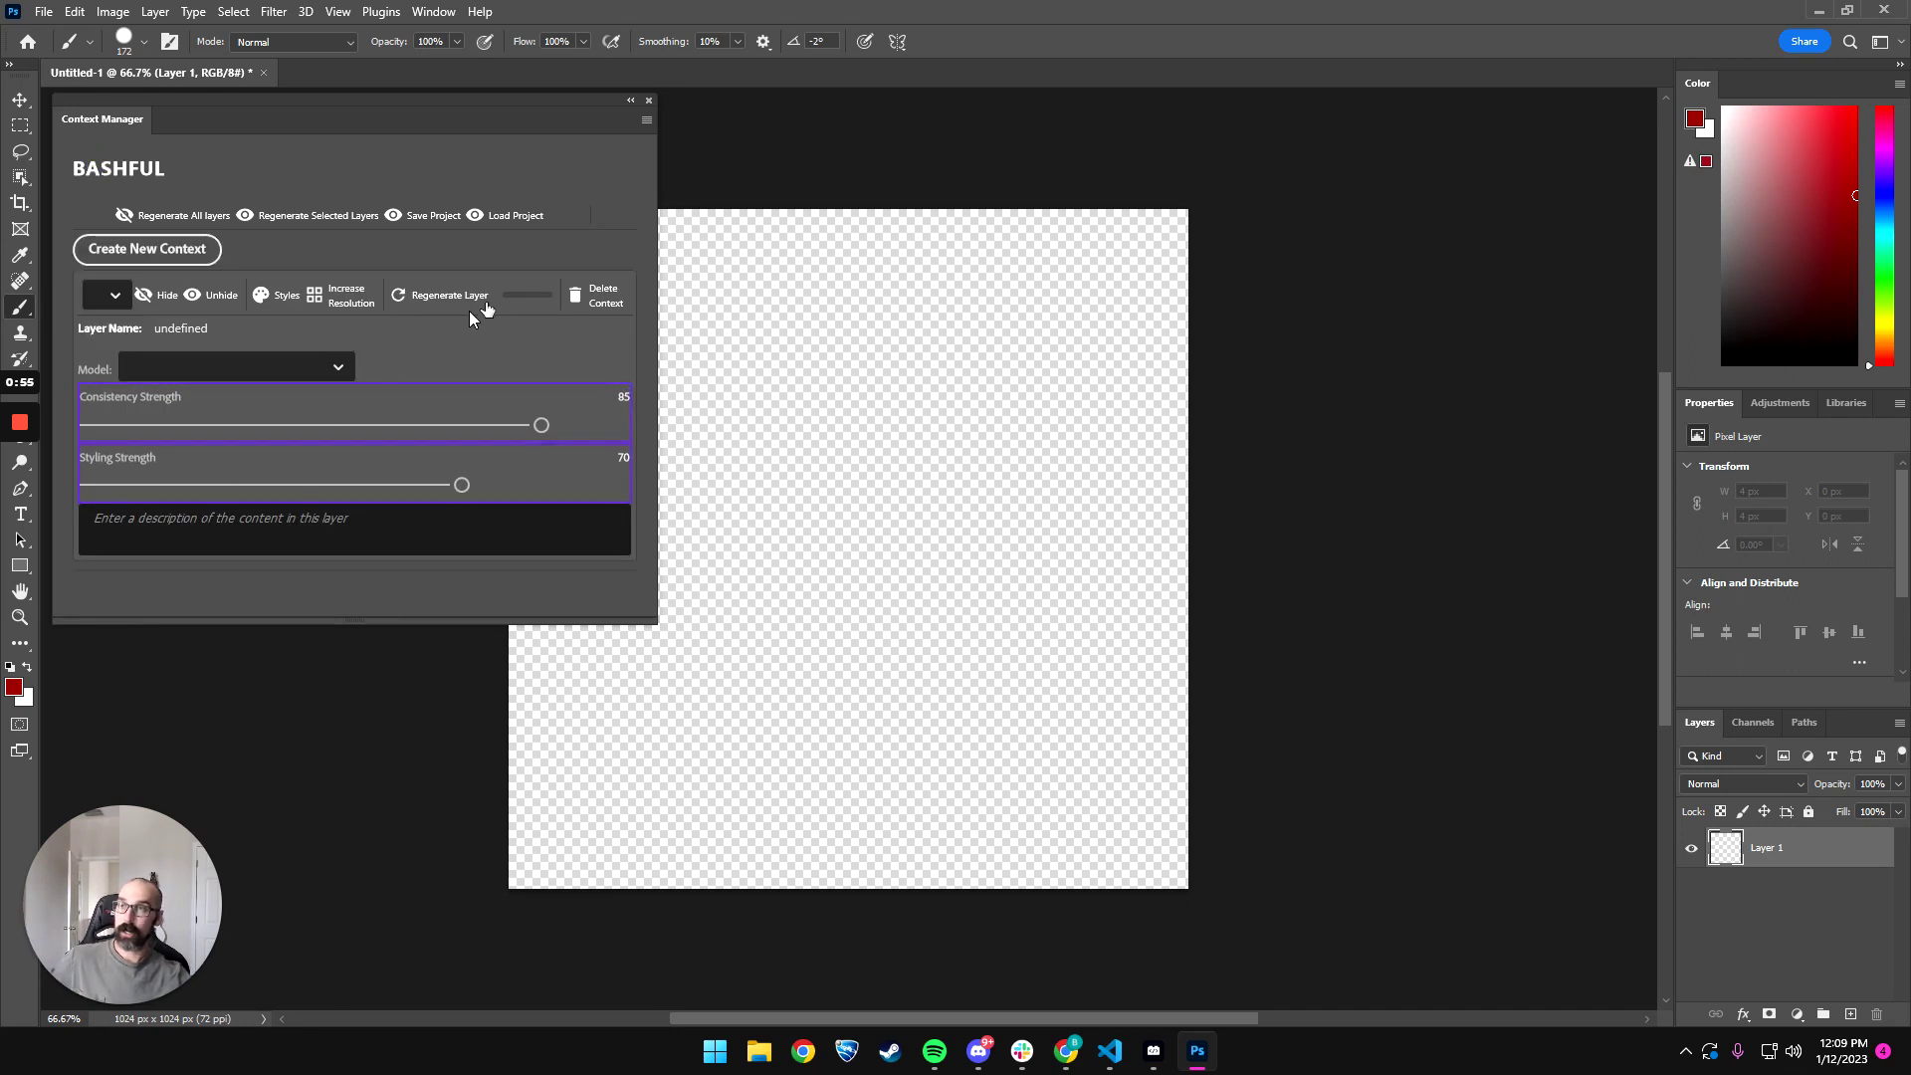
left_click_drag(657, 288, 764, 289)
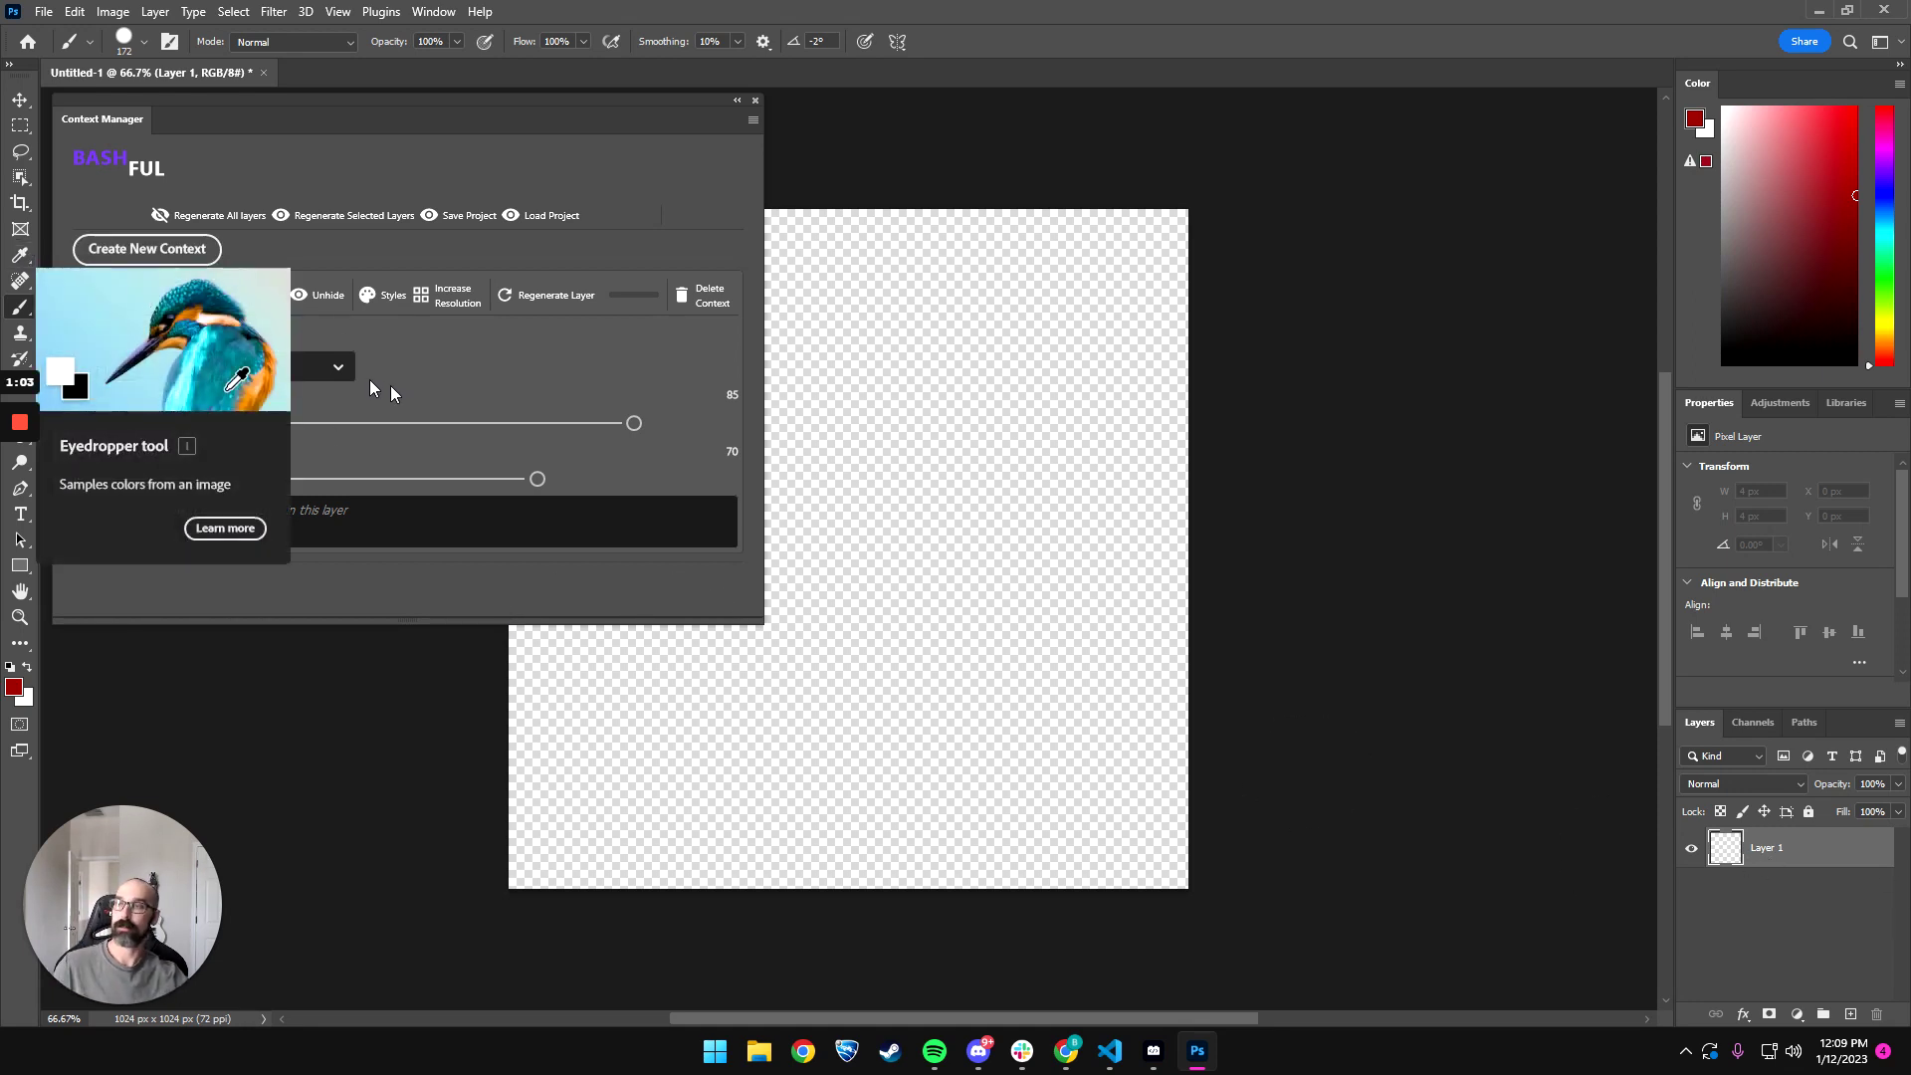
left_click(93, 510)
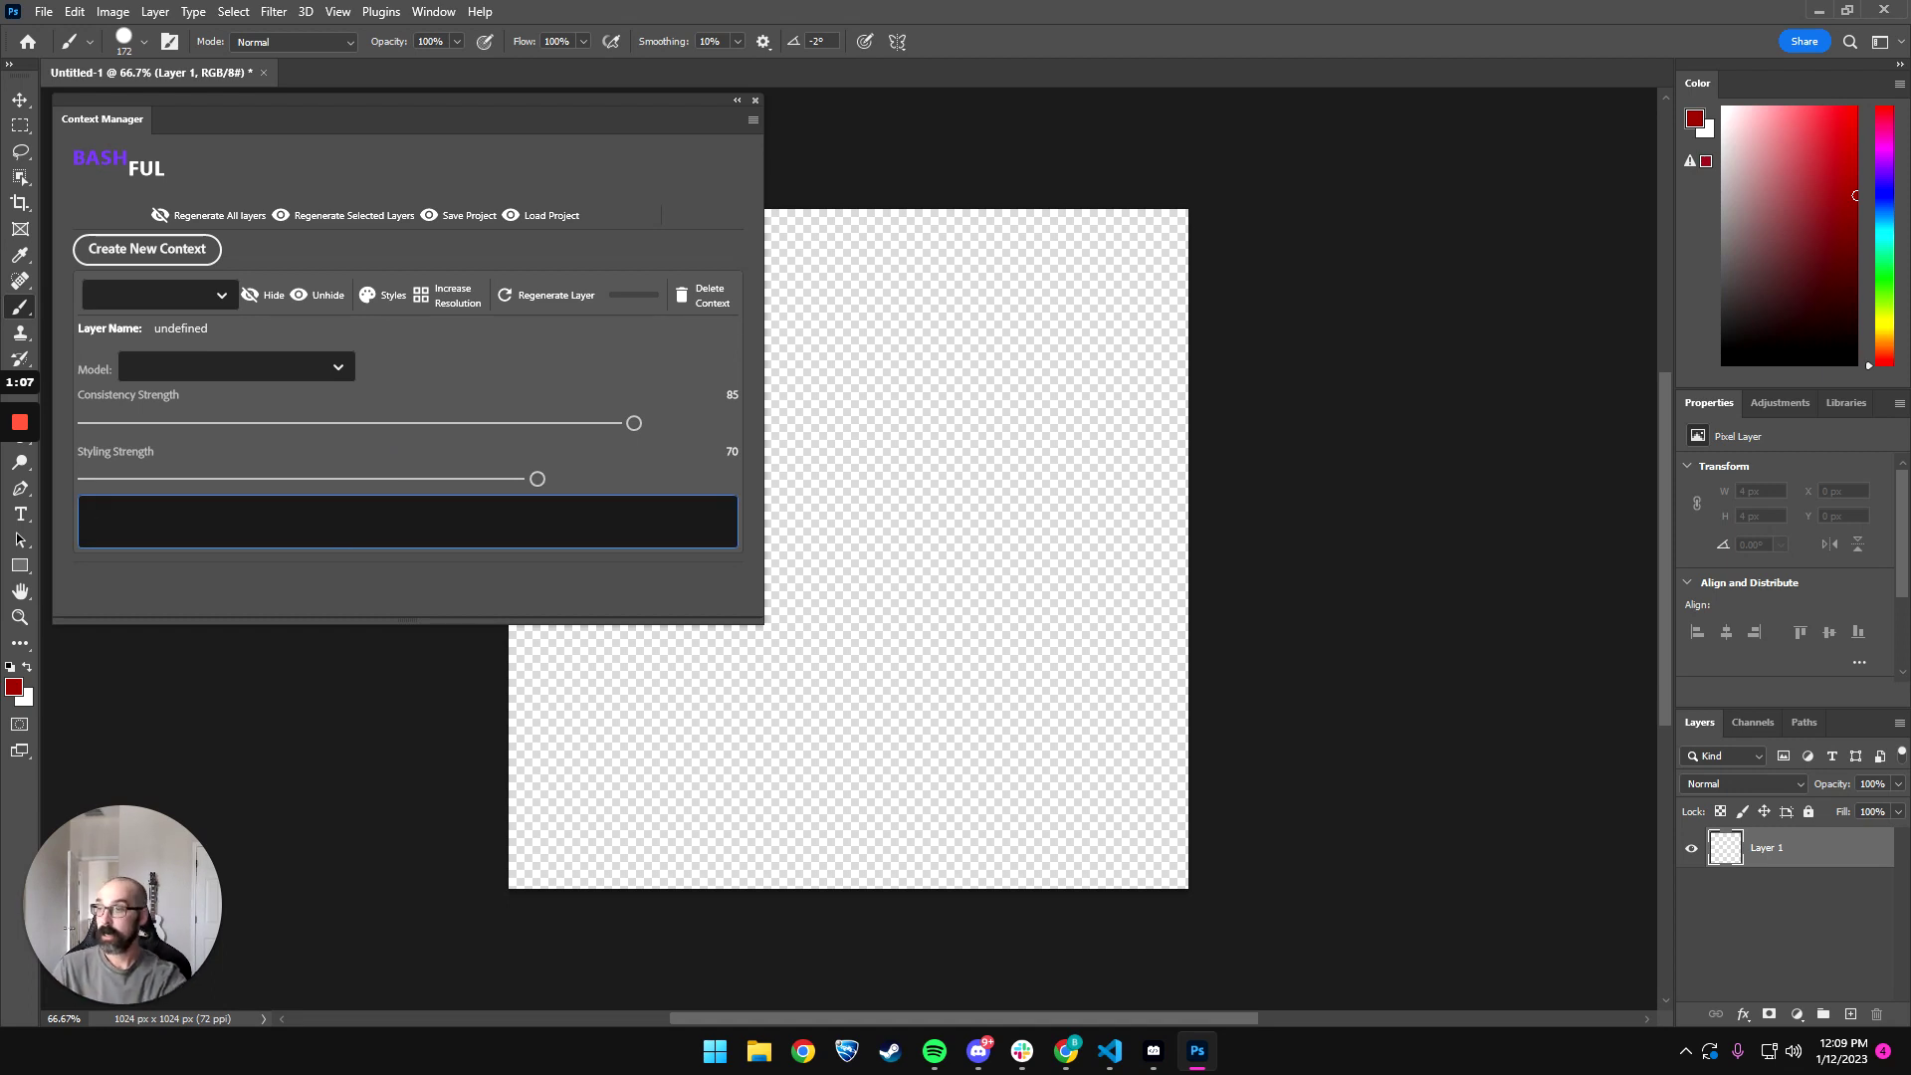
- Describe the context as 'a bird in a tree', set Consistency Strength 0, link Layer 1, and regenerate
type("a bird in a")
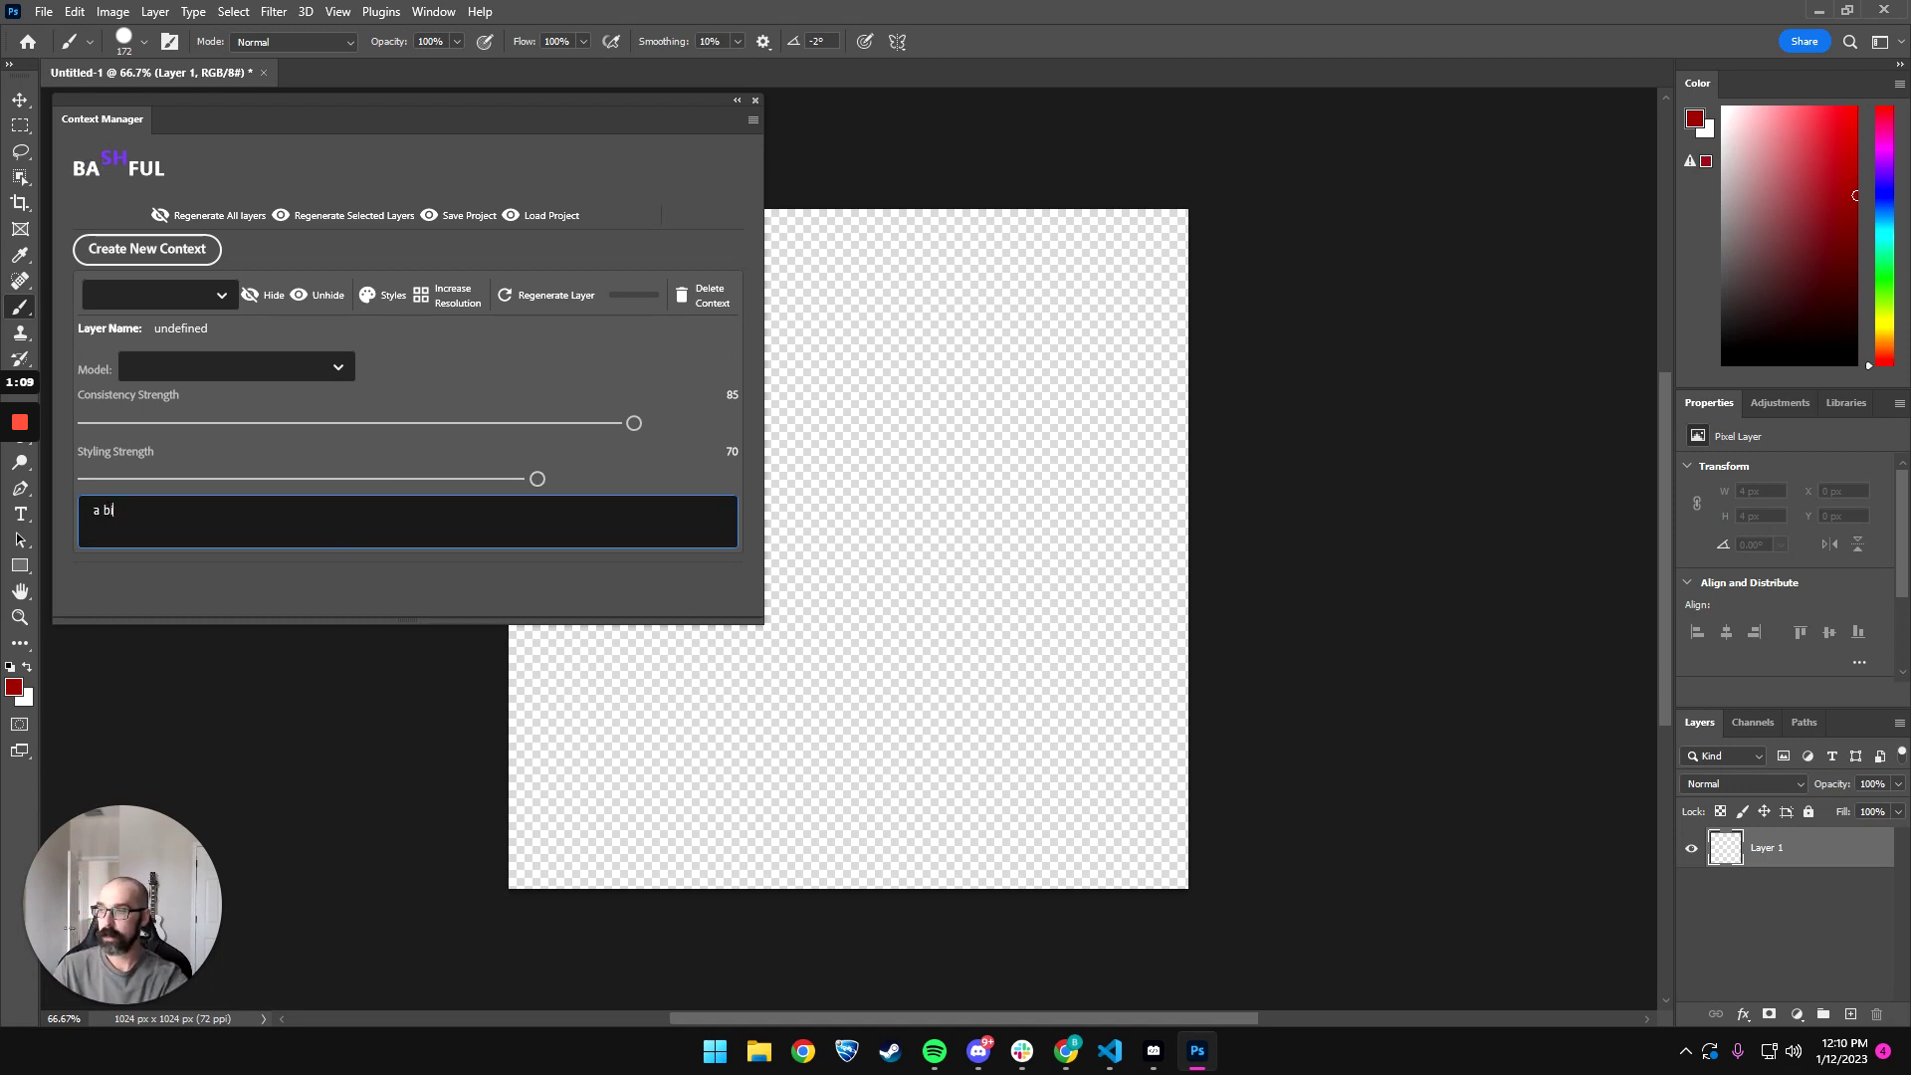
type(" tree")
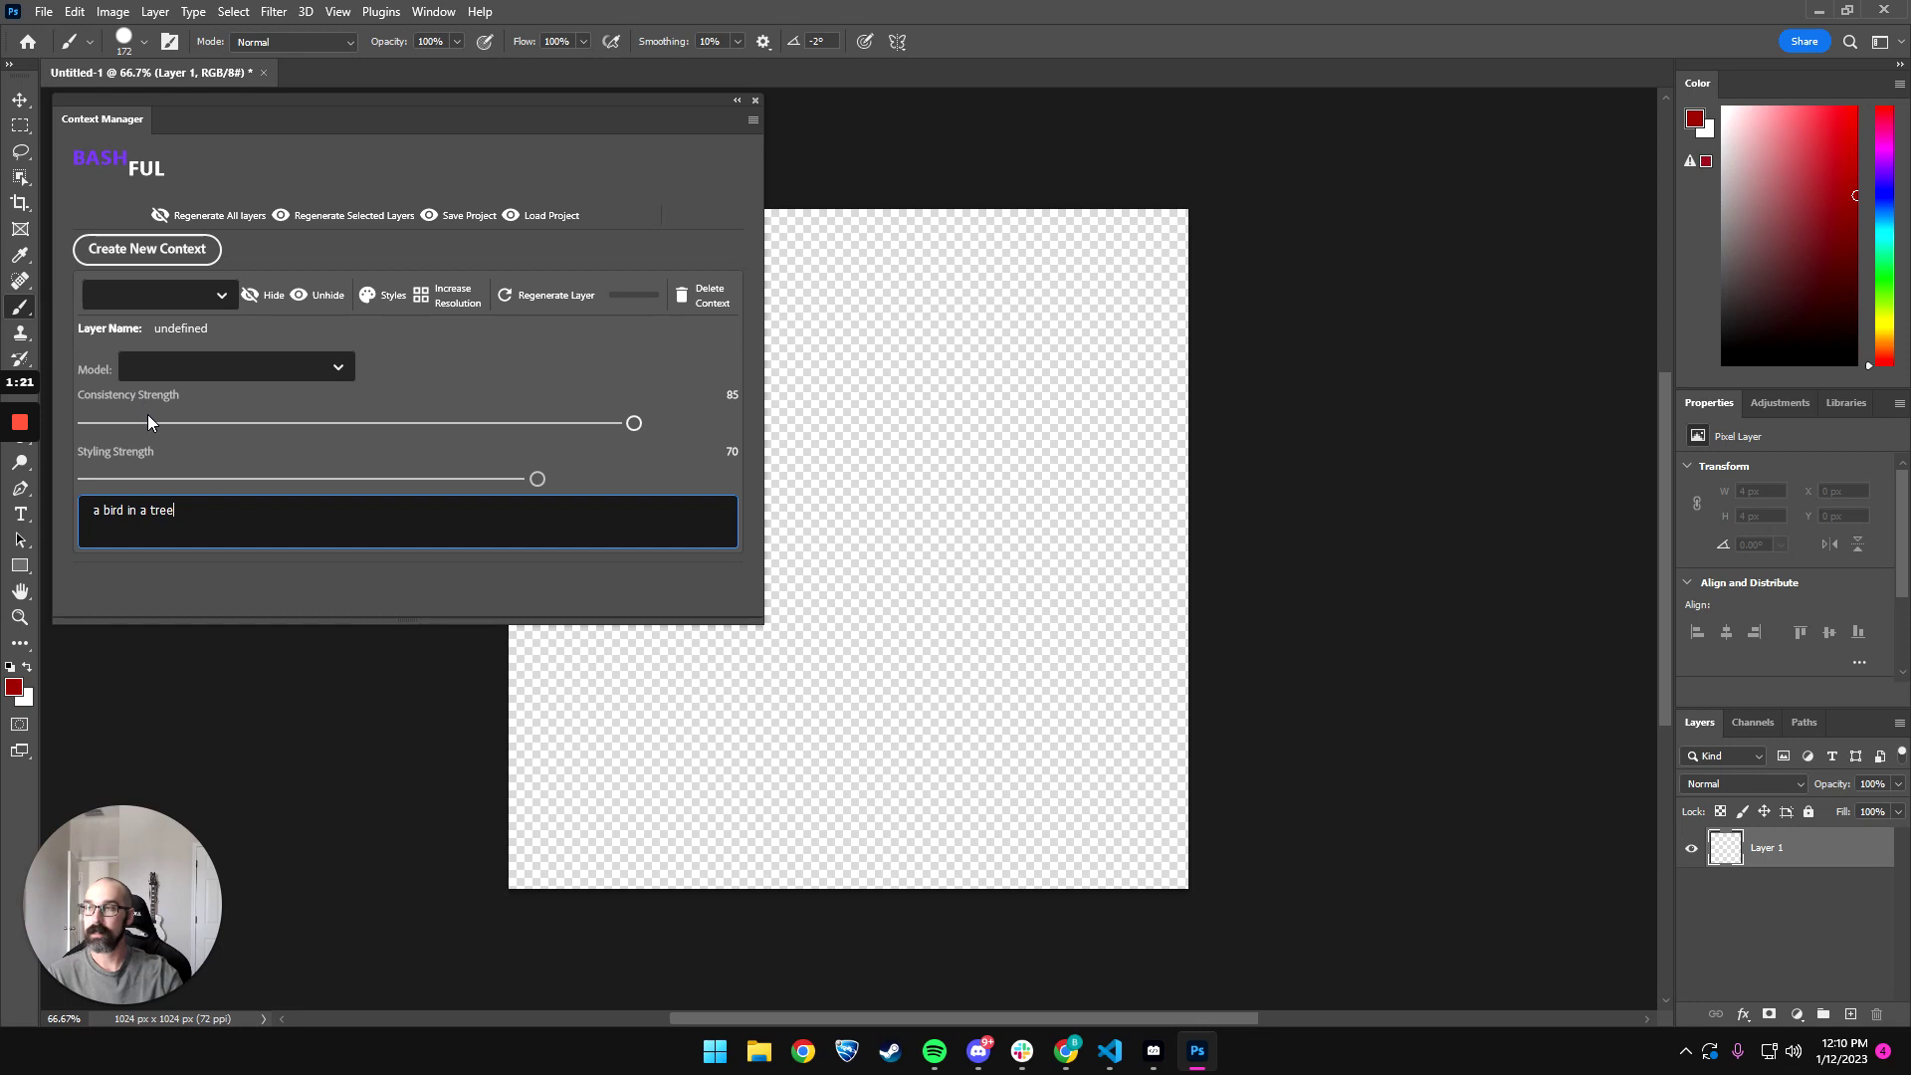
left_click_drag(564, 414, 87, 424)
left_click(159, 295)
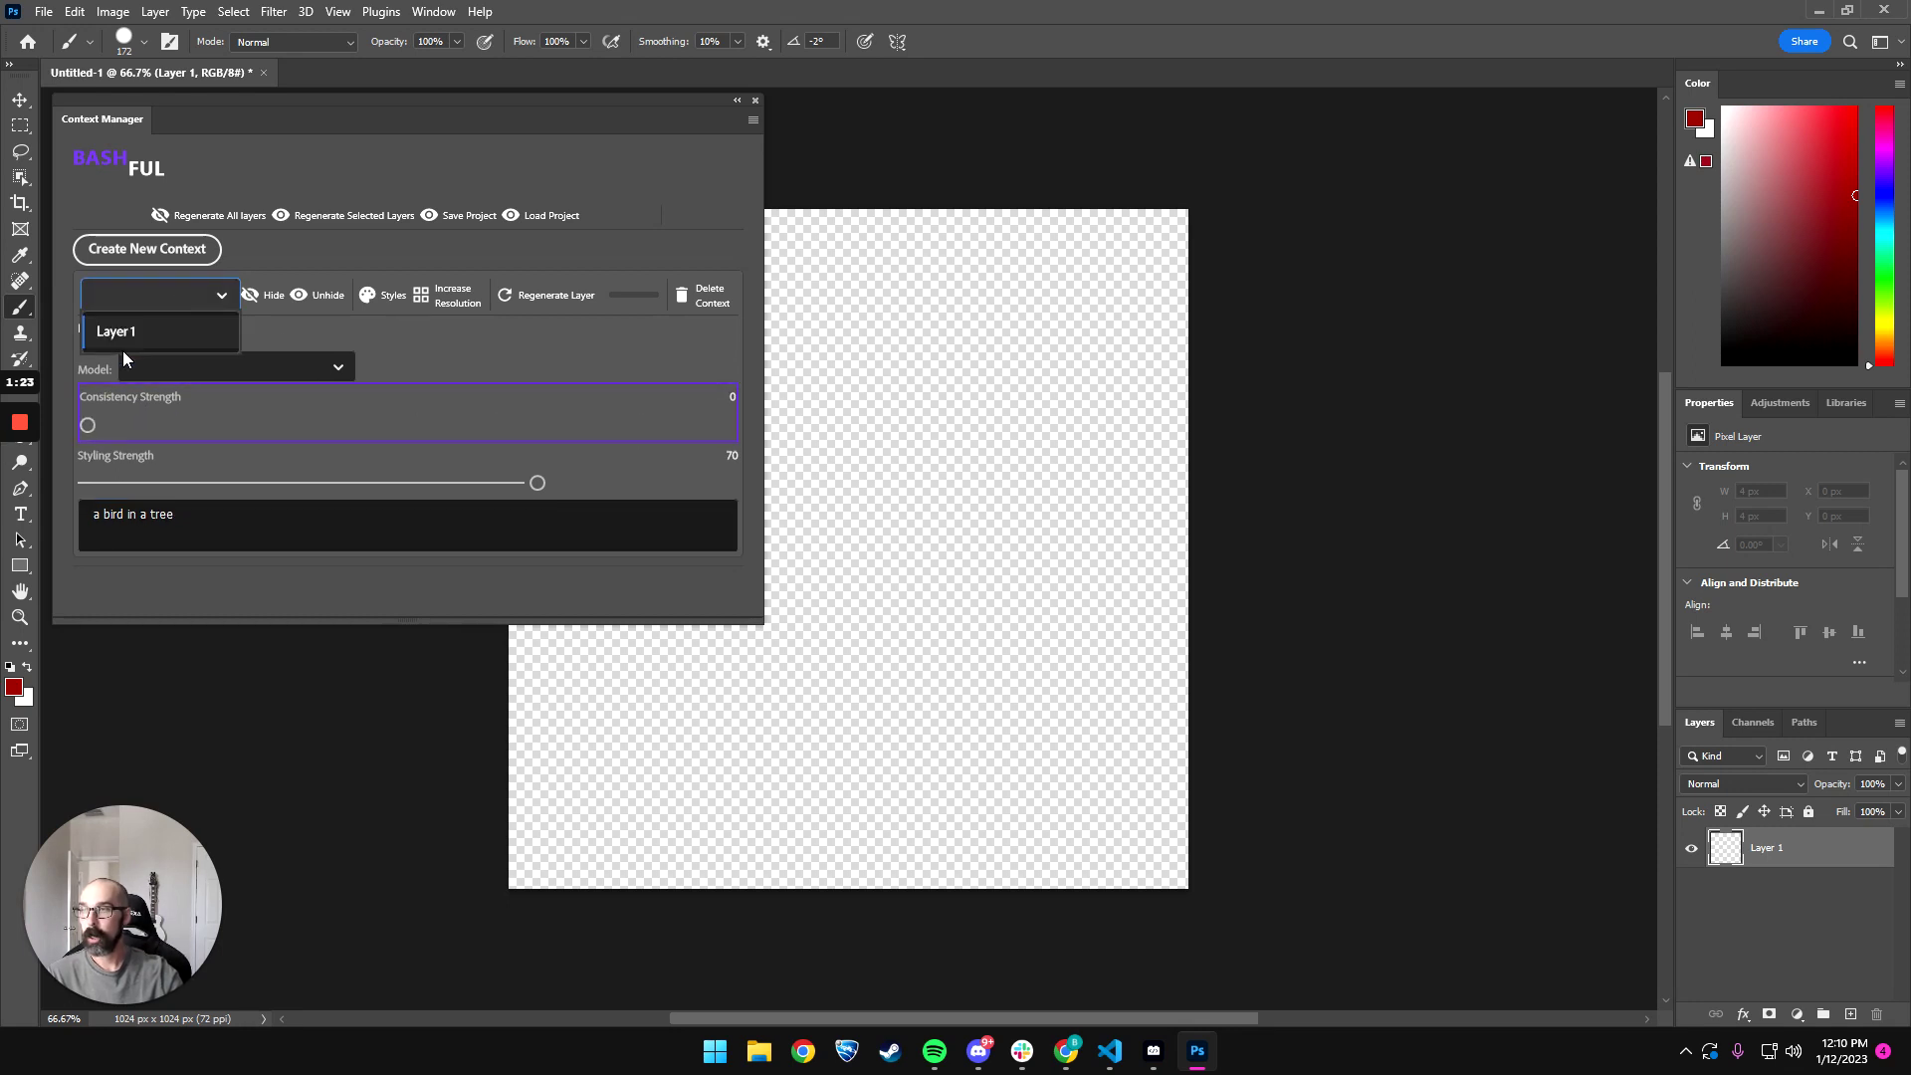
left_click(98, 331)
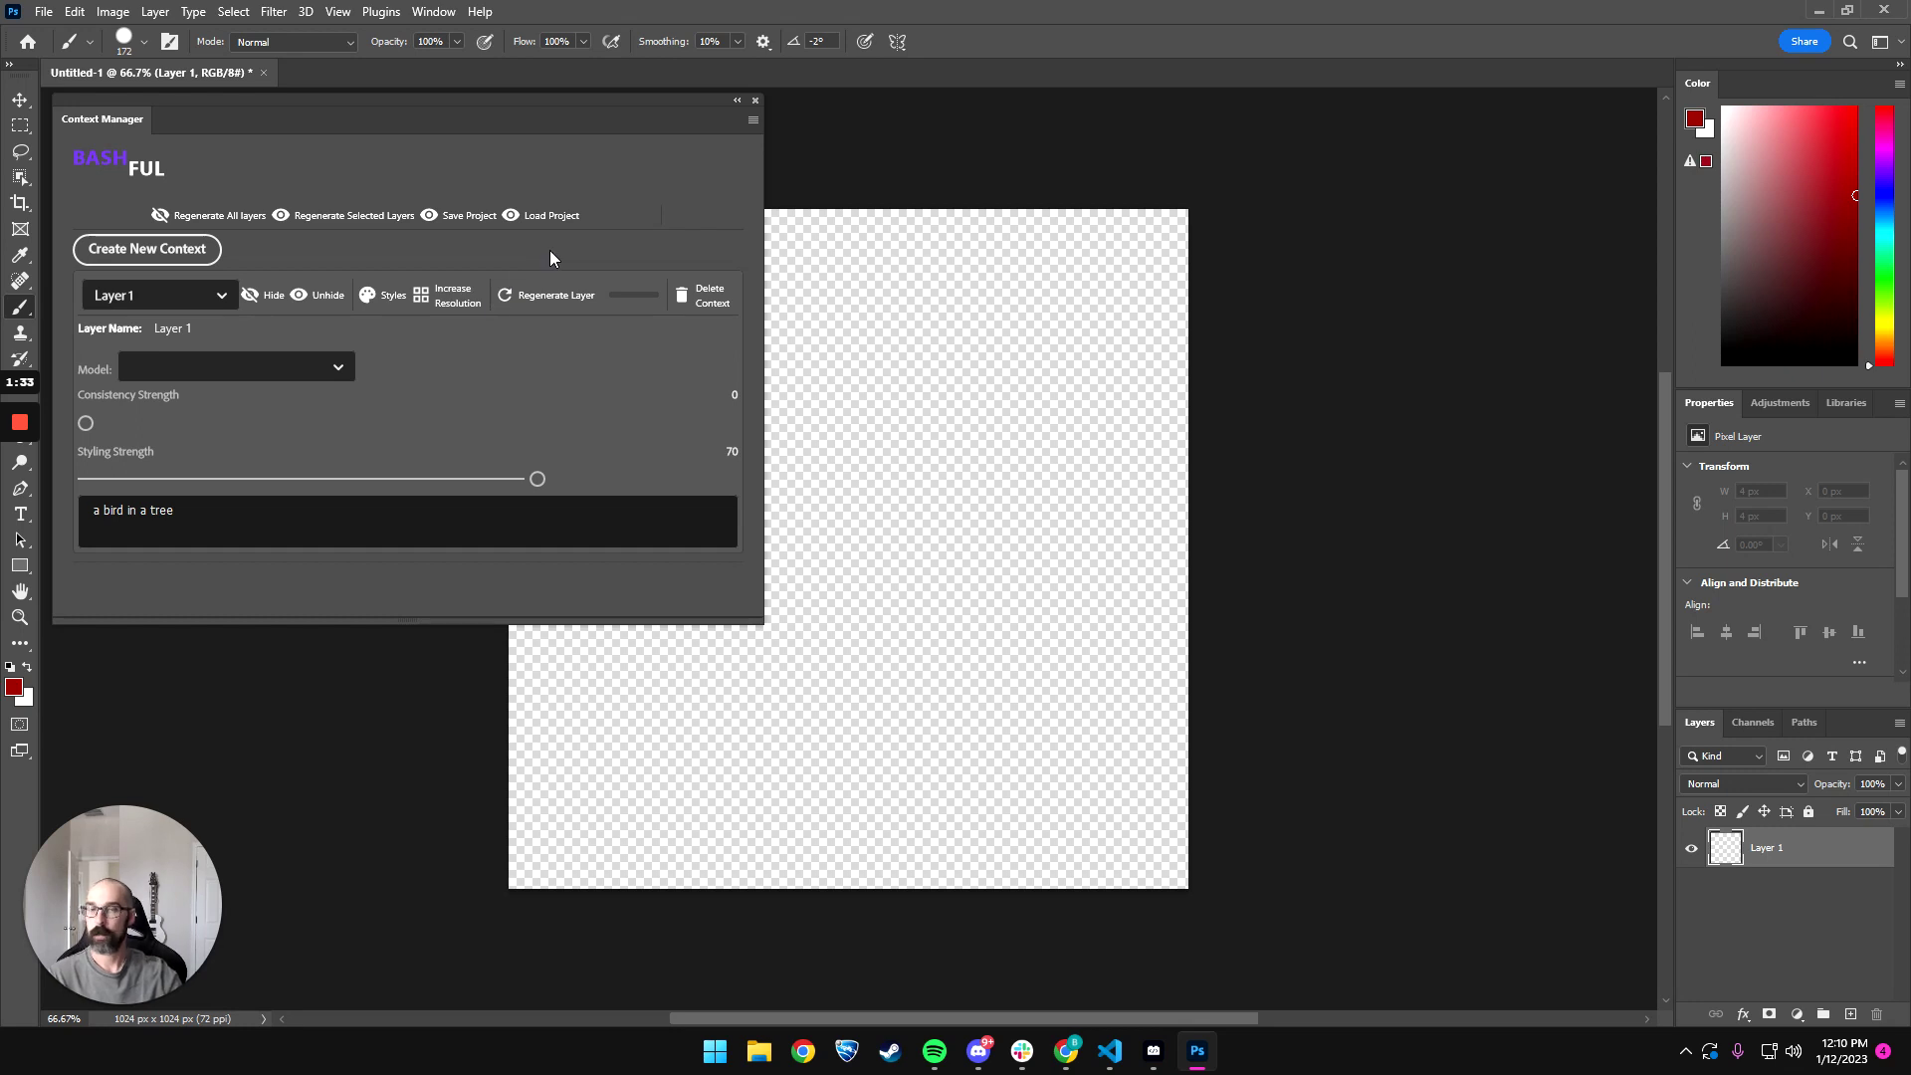
left_click(621, 311)
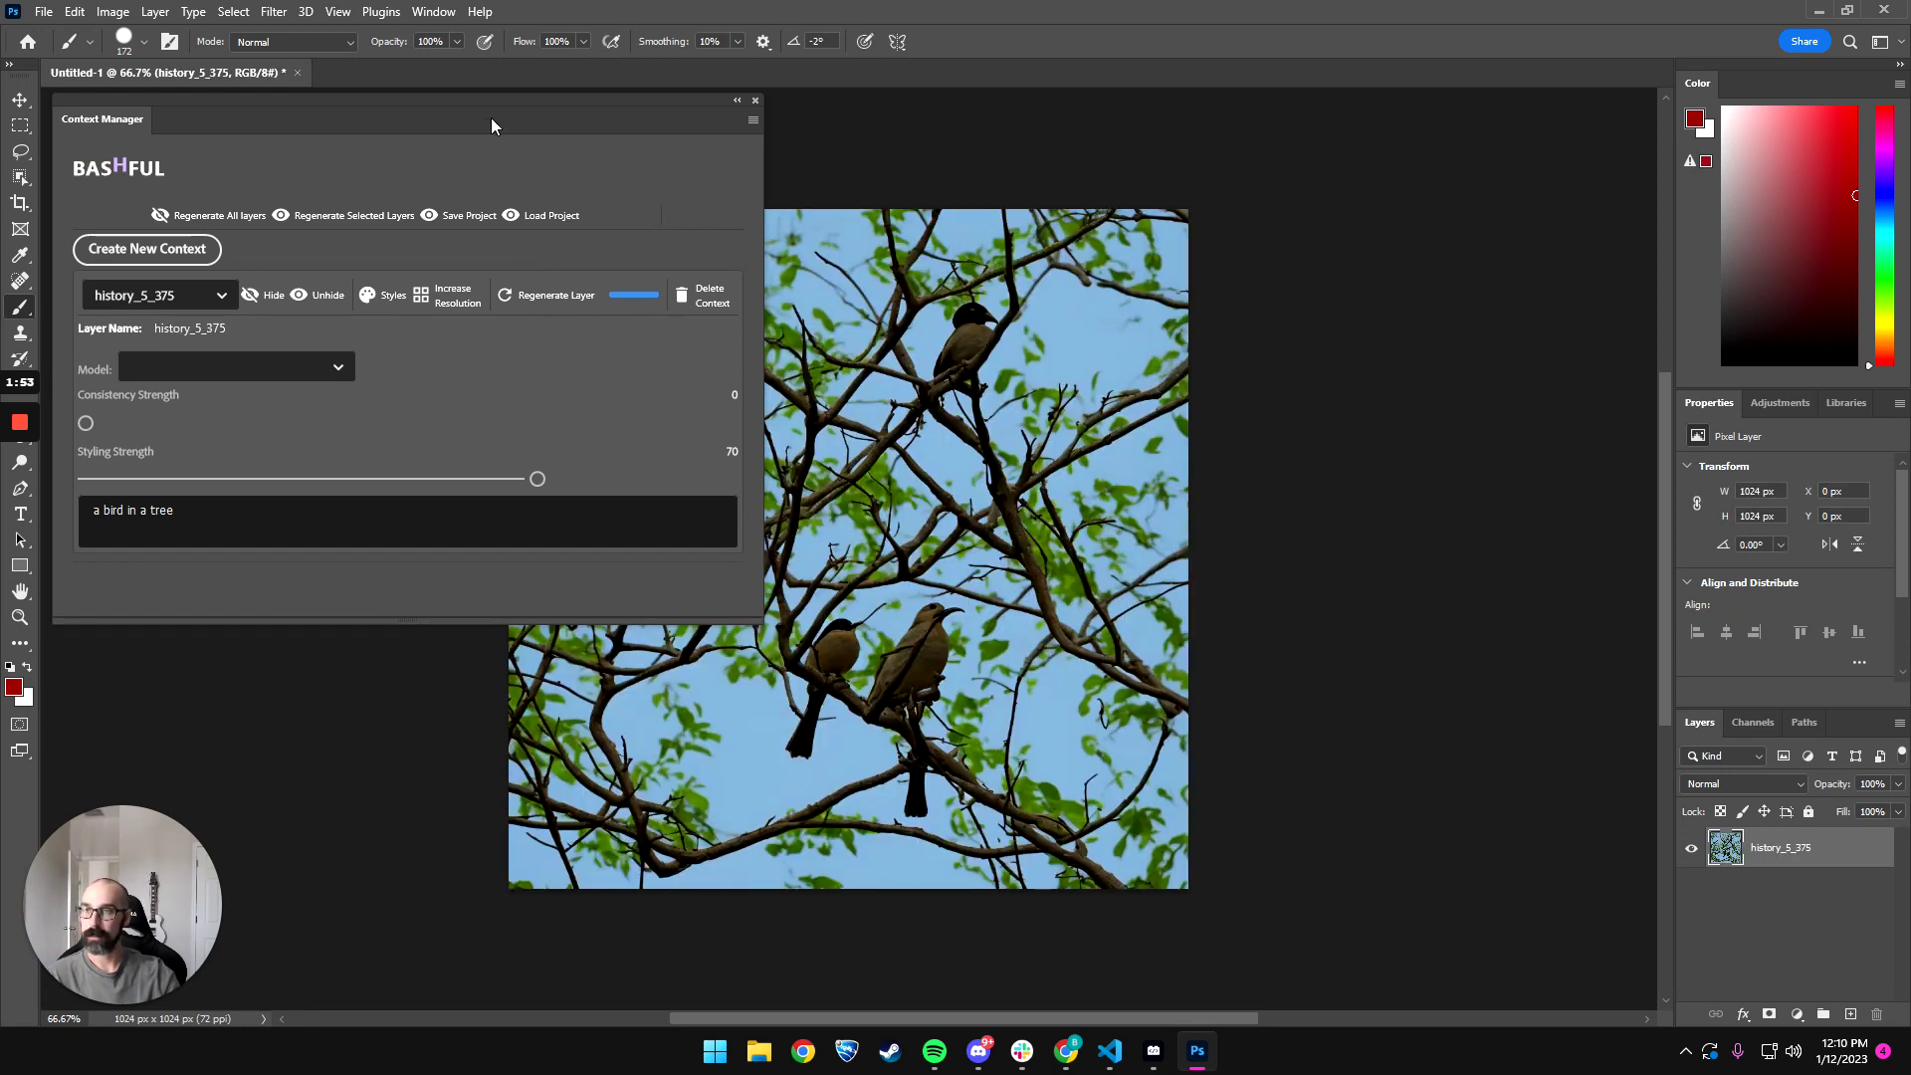
- Move the Context Manager panel aside once the bird-in-a-tree image has generated
left_click_drag(487, 99, 534, 164)
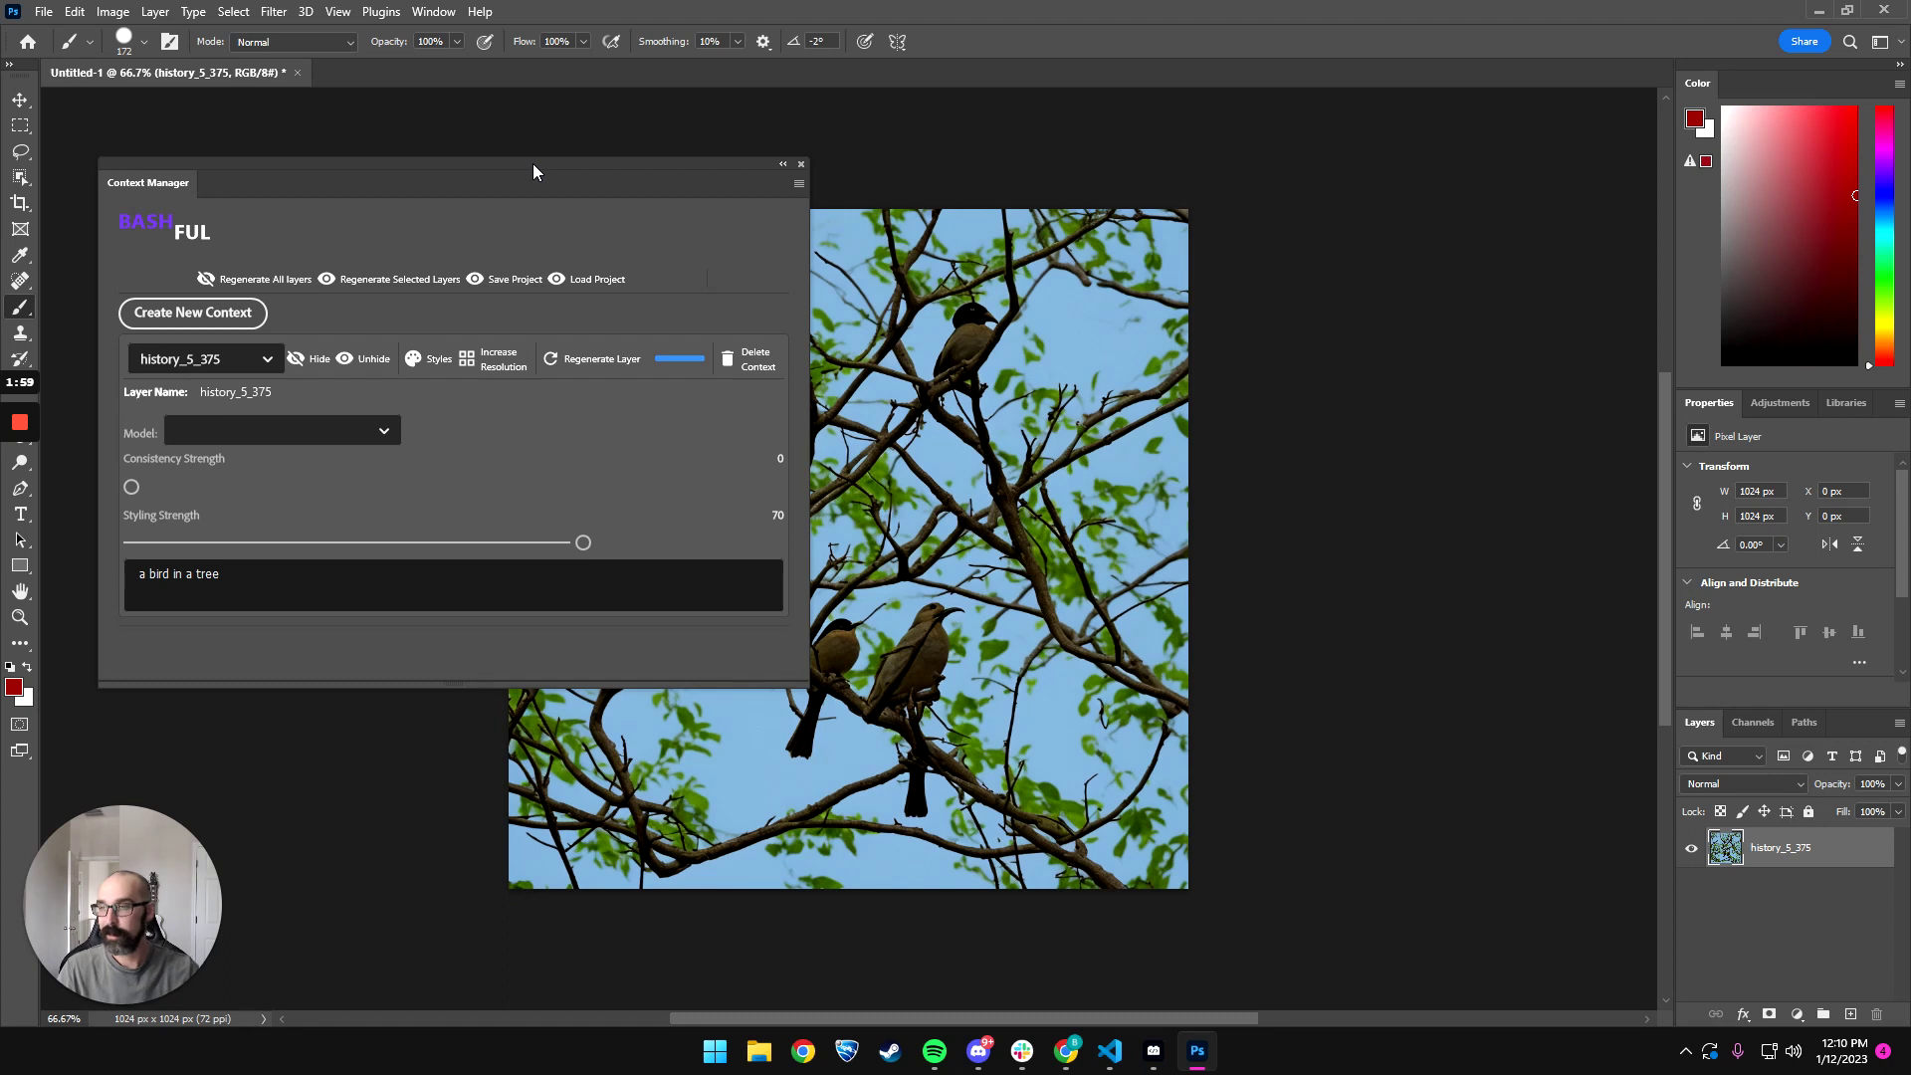
- Change the prompt to 'an illustration of a bird in a tree' with Consistency Strength 60
left_click(149, 574)
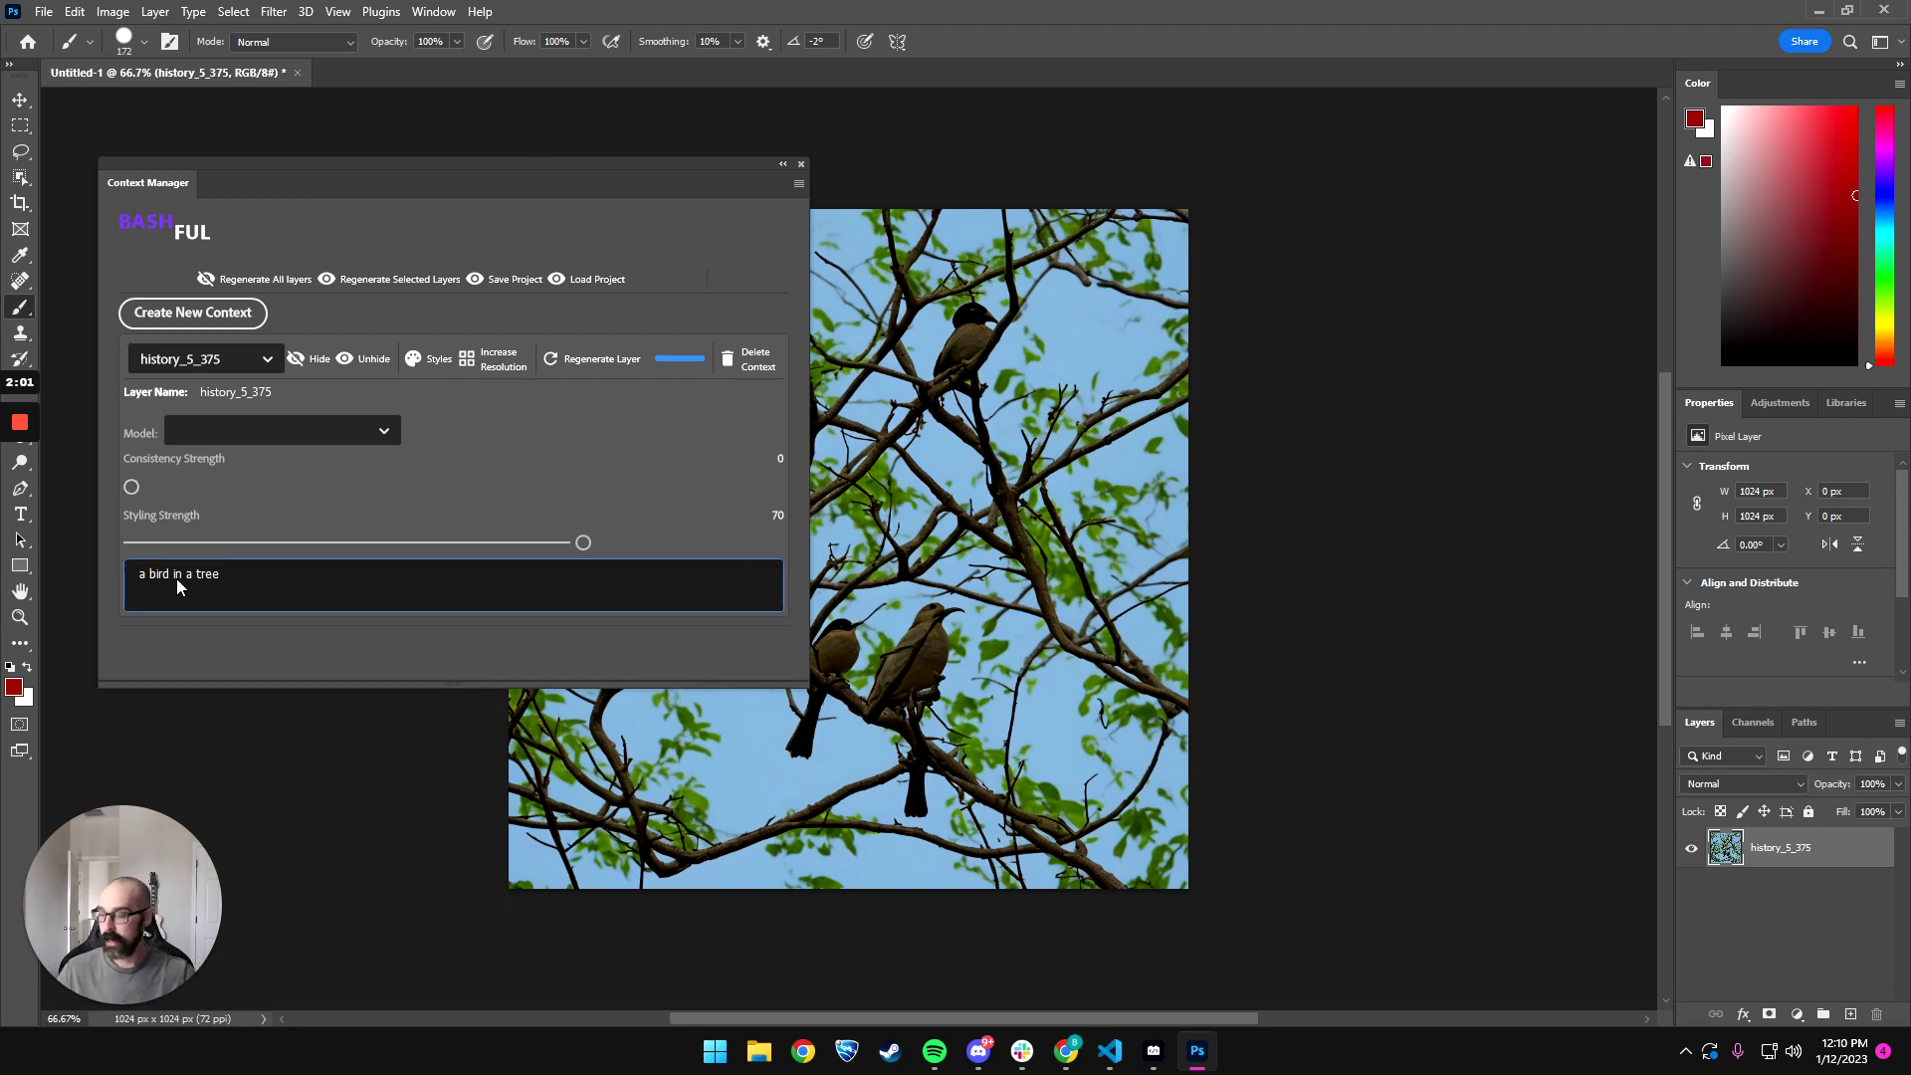
type("n il")
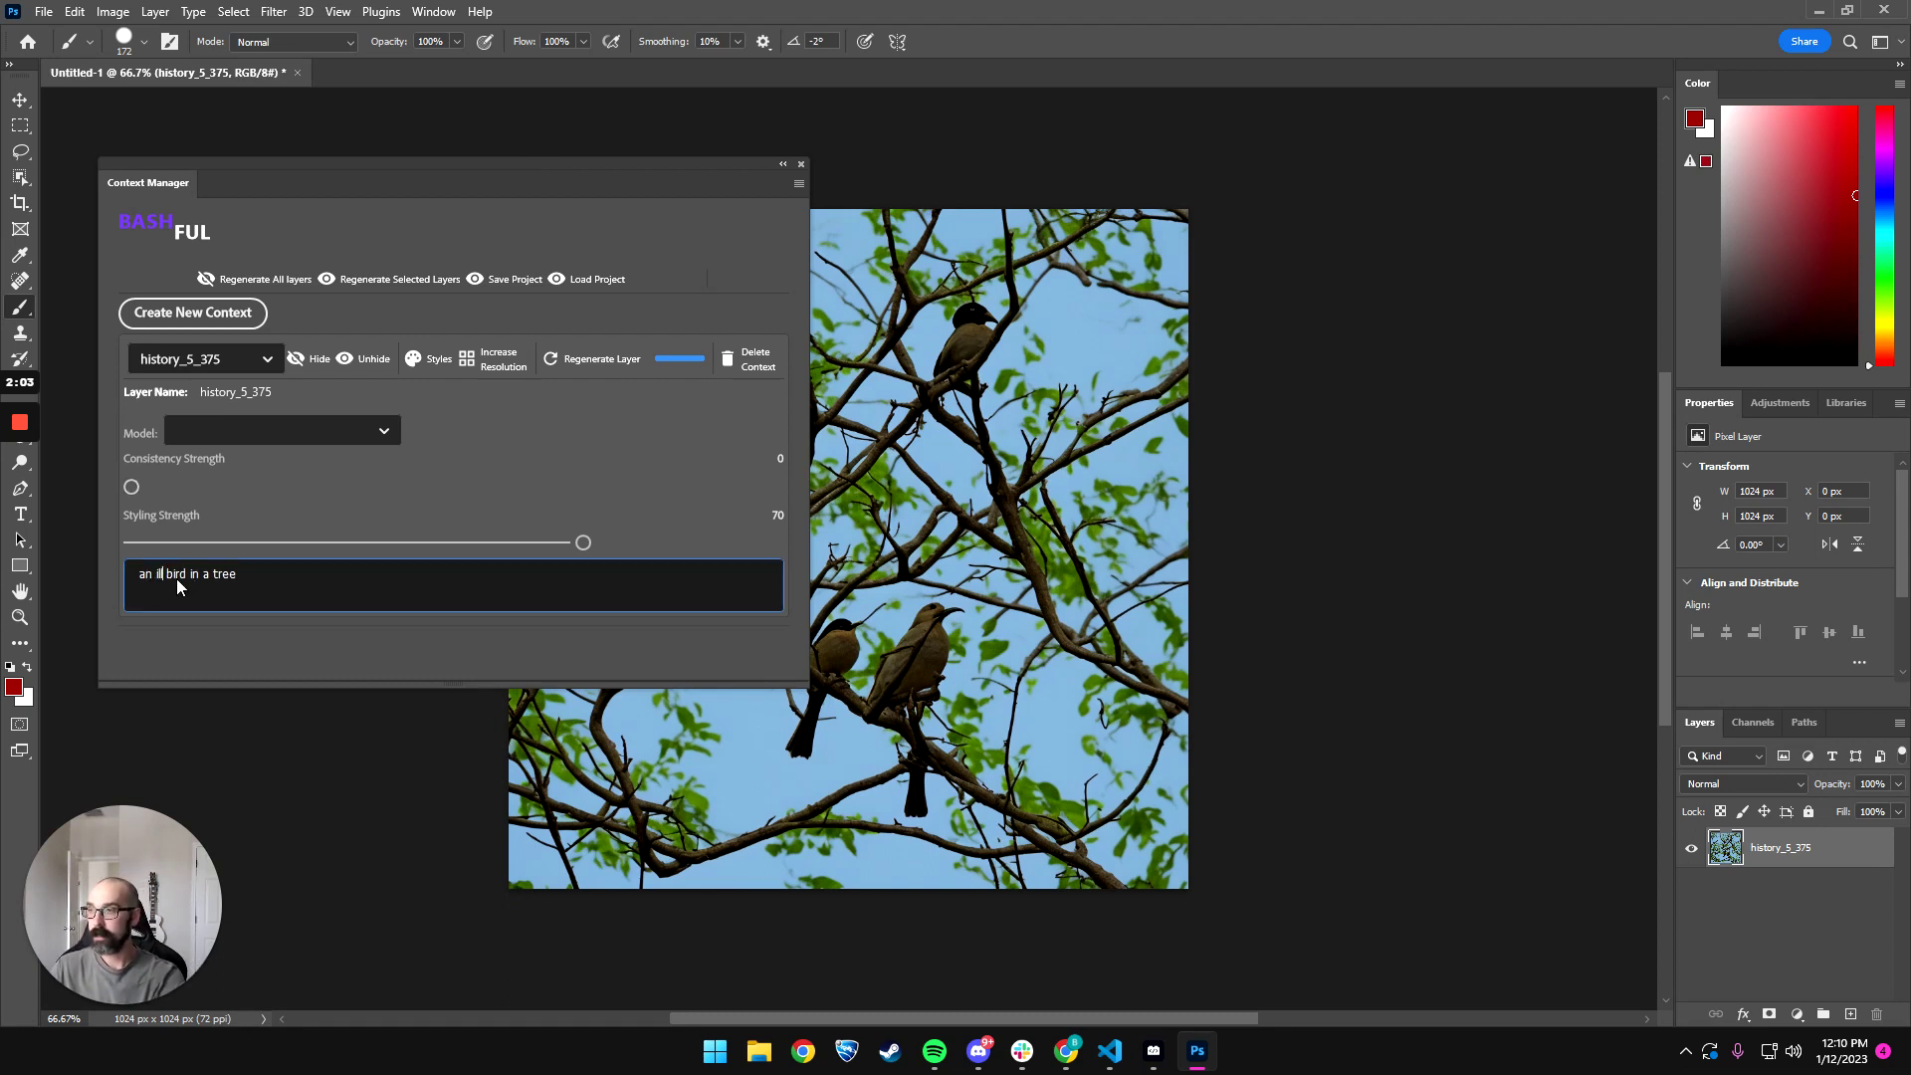
type("lustra")
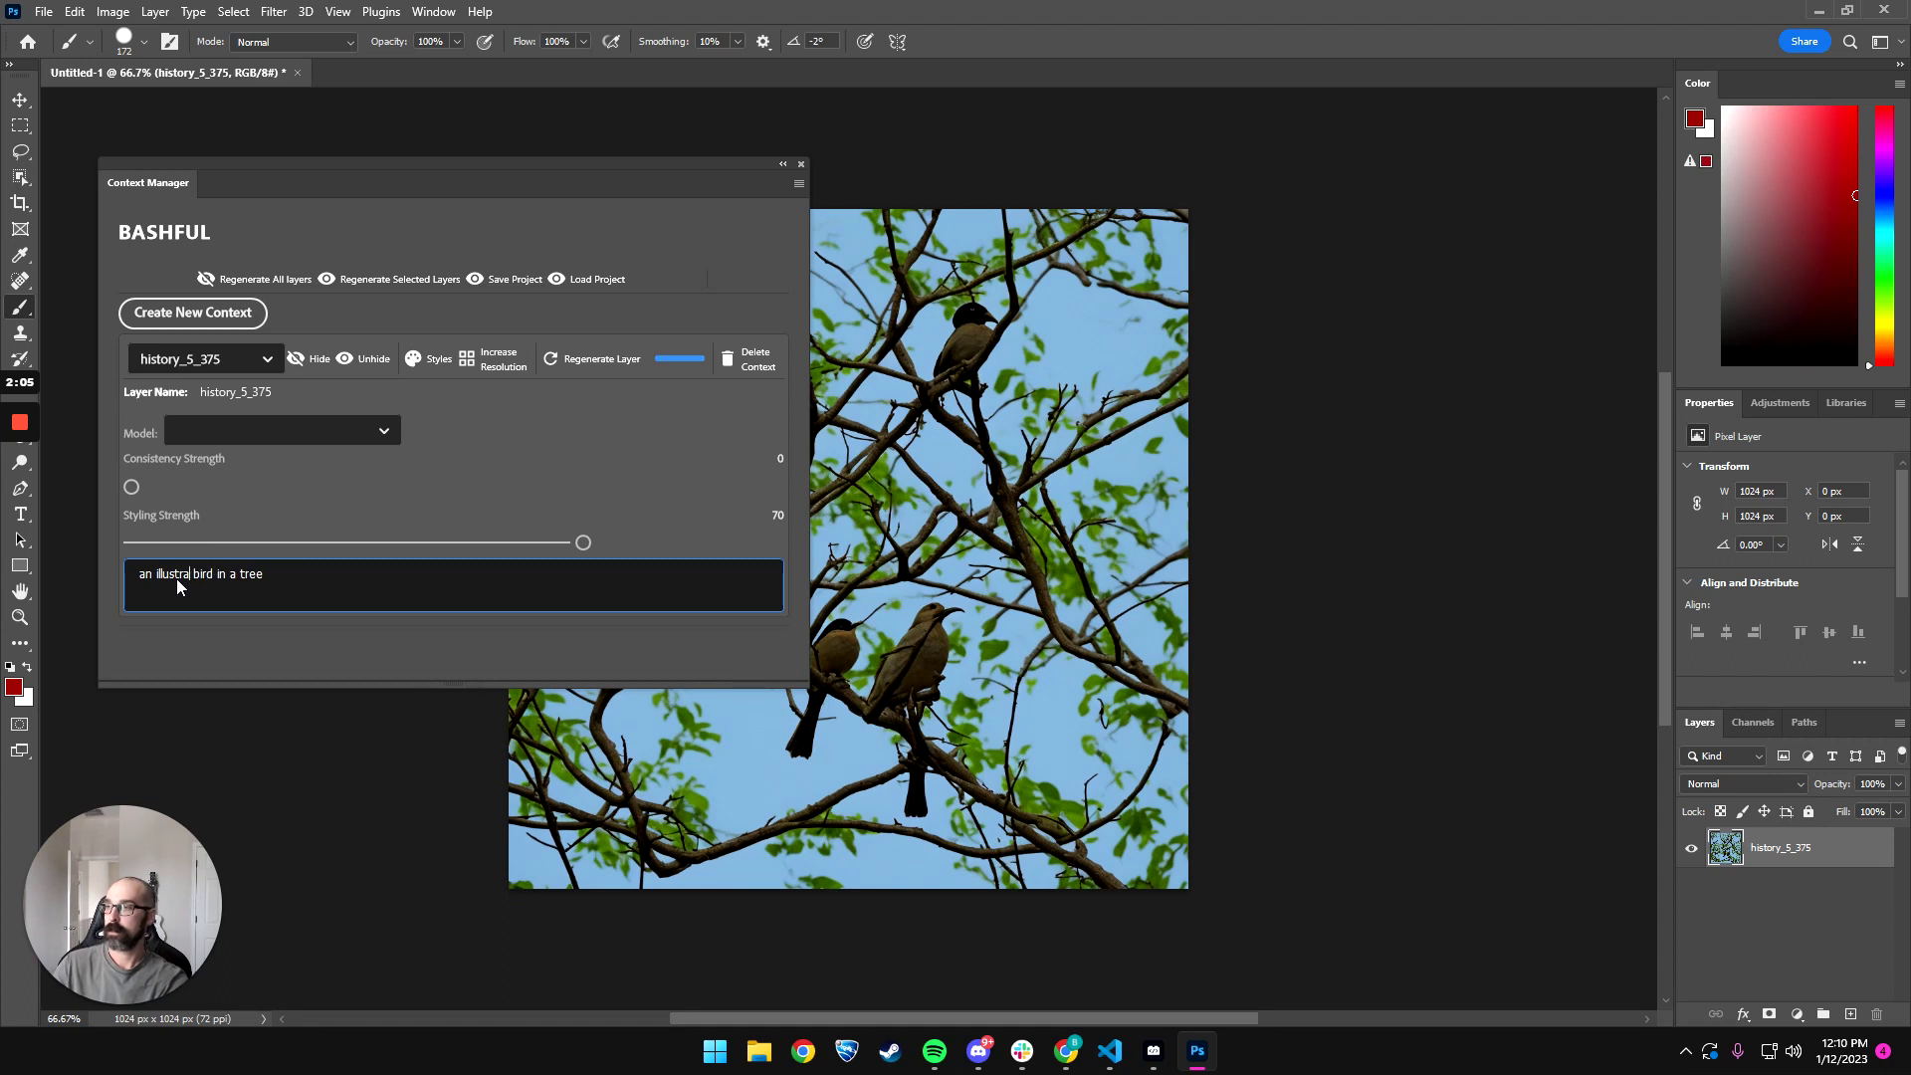
type("tion of a")
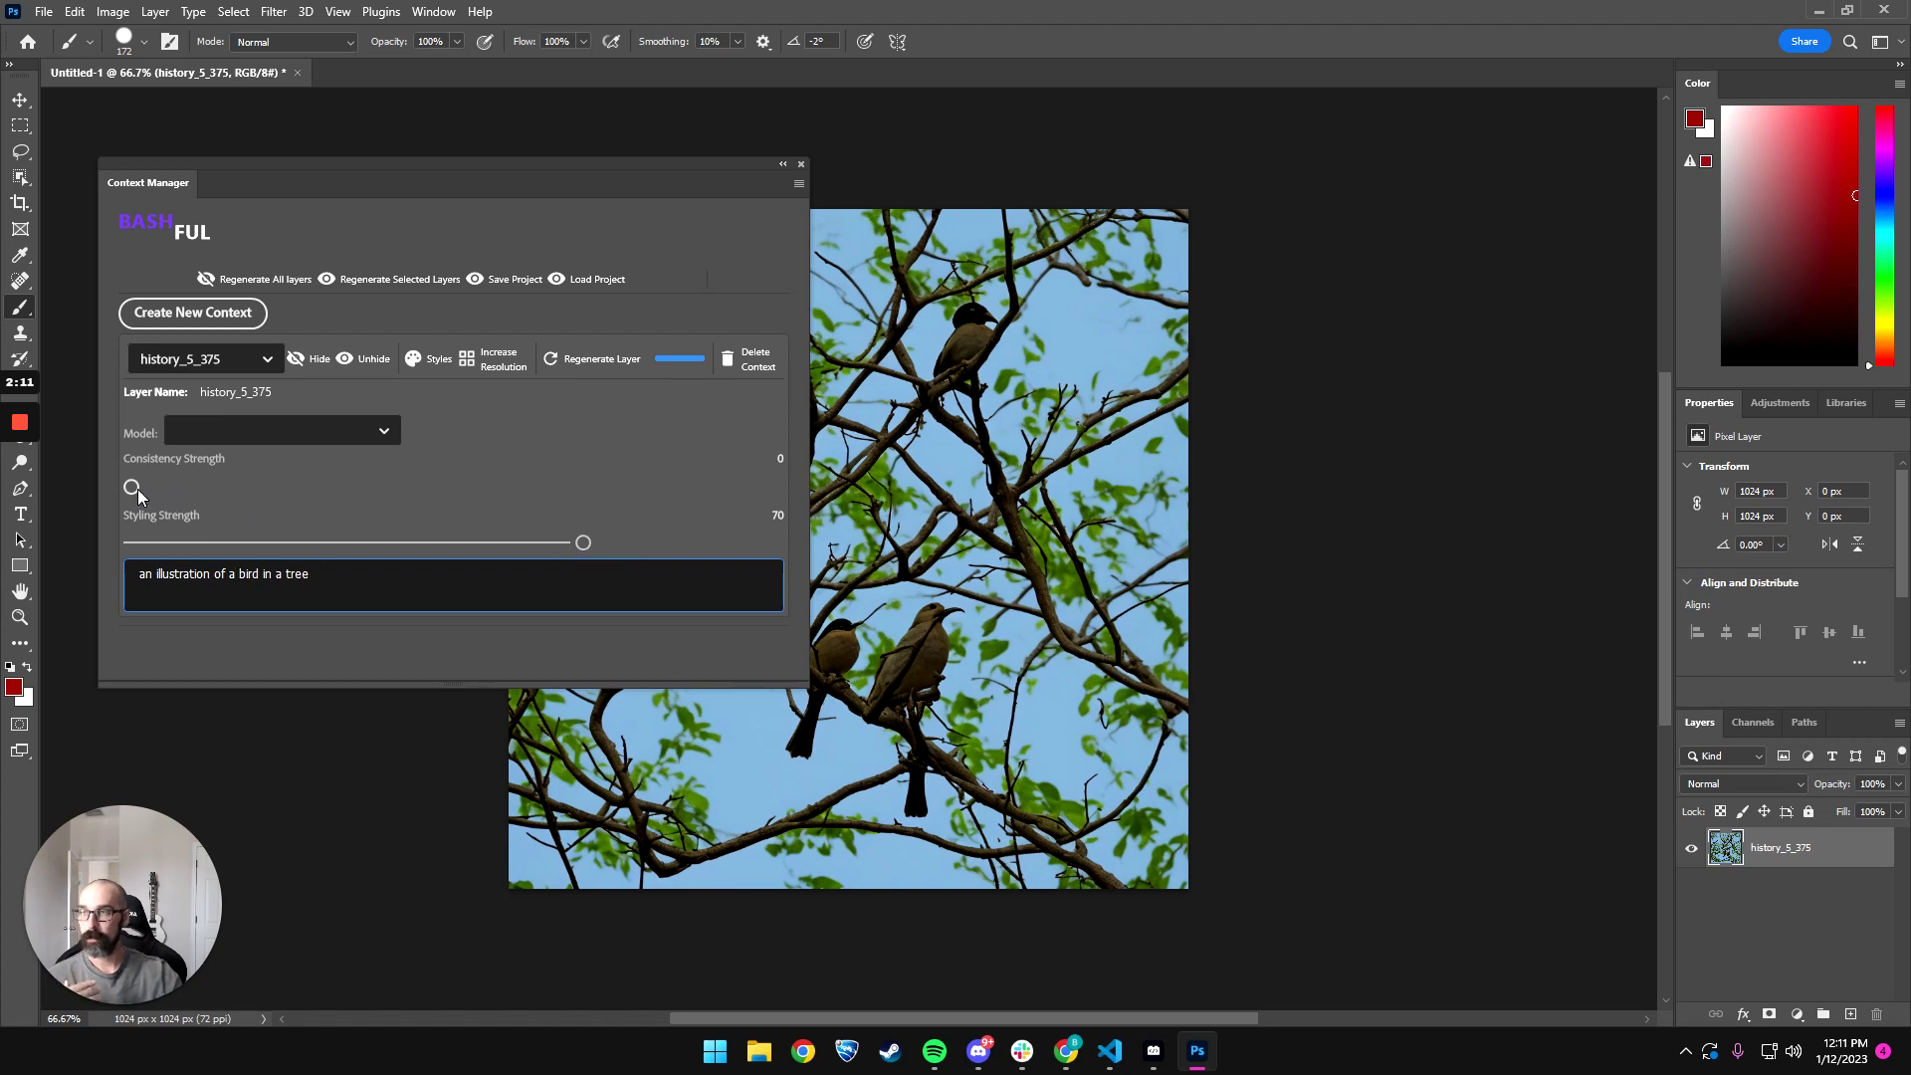
left_click_drag(138, 488, 469, 486)
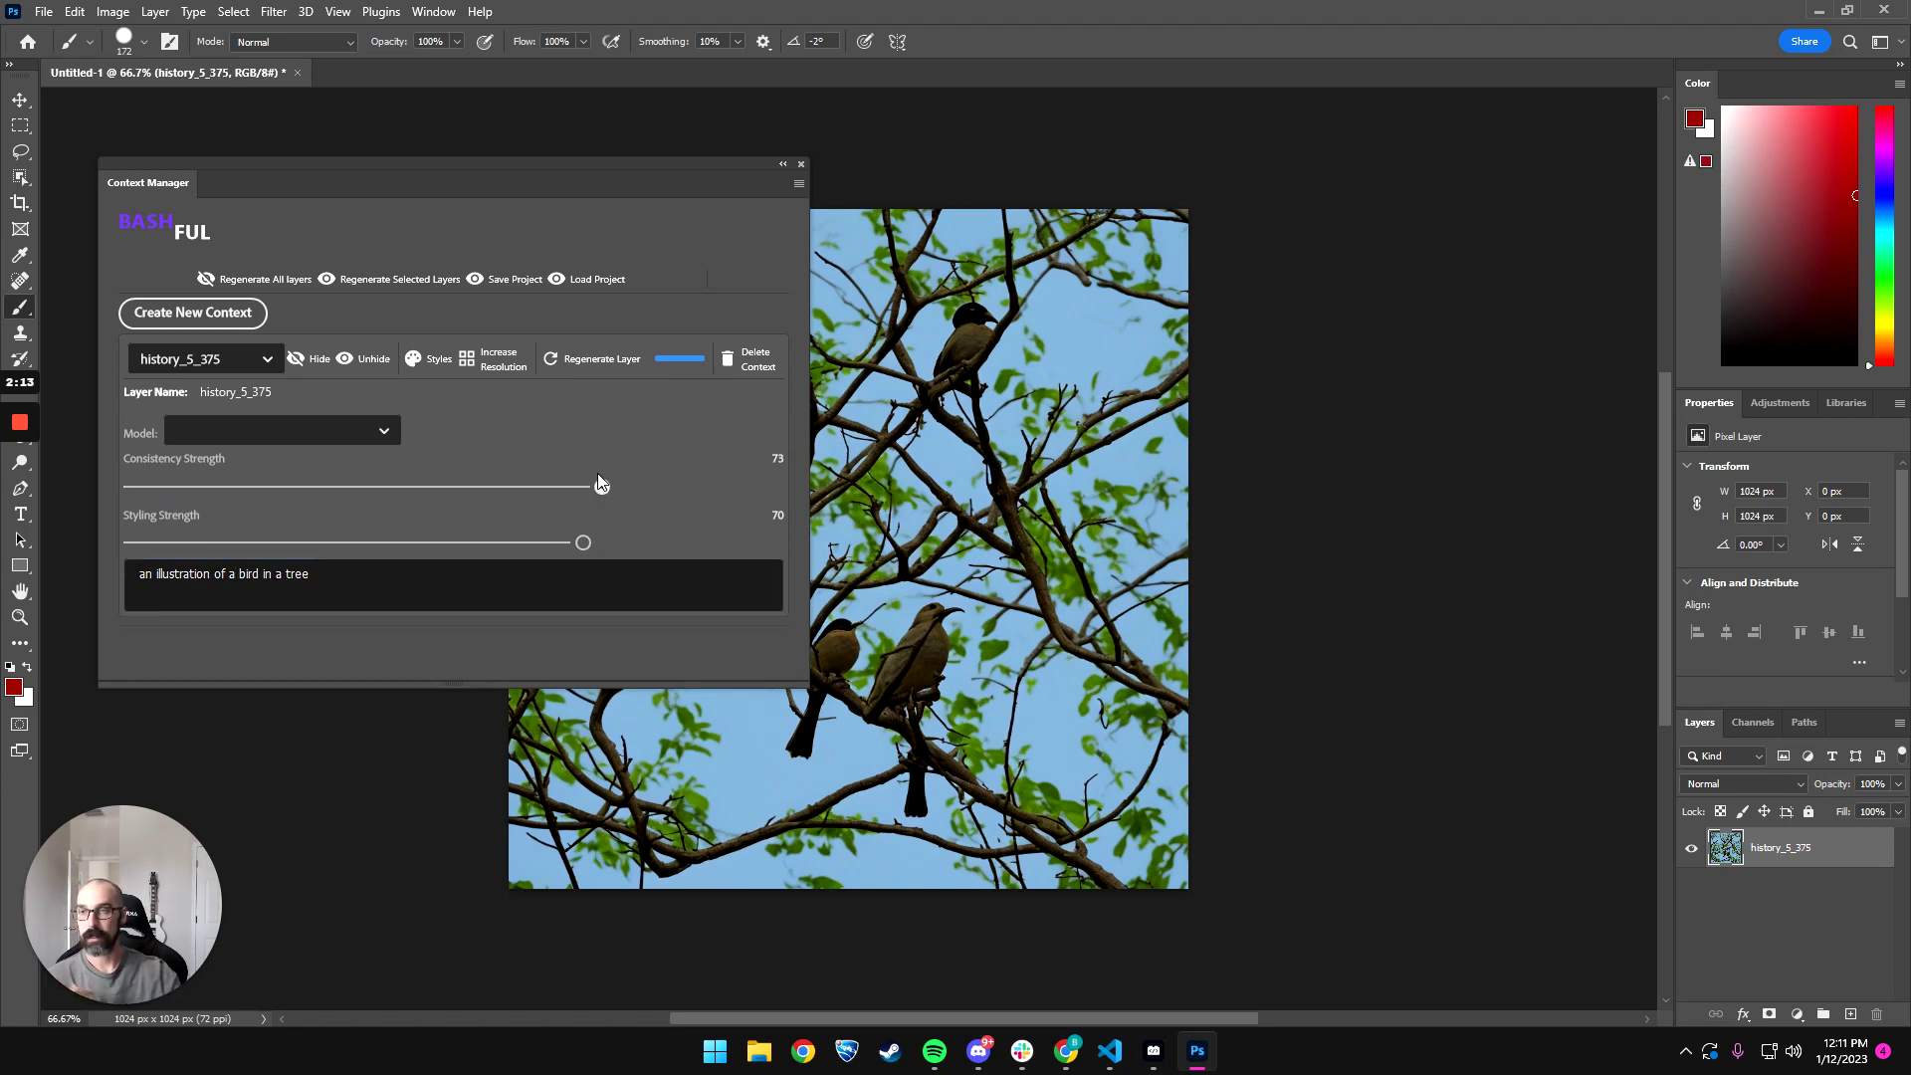
left_click_drag(599, 484, 517, 483)
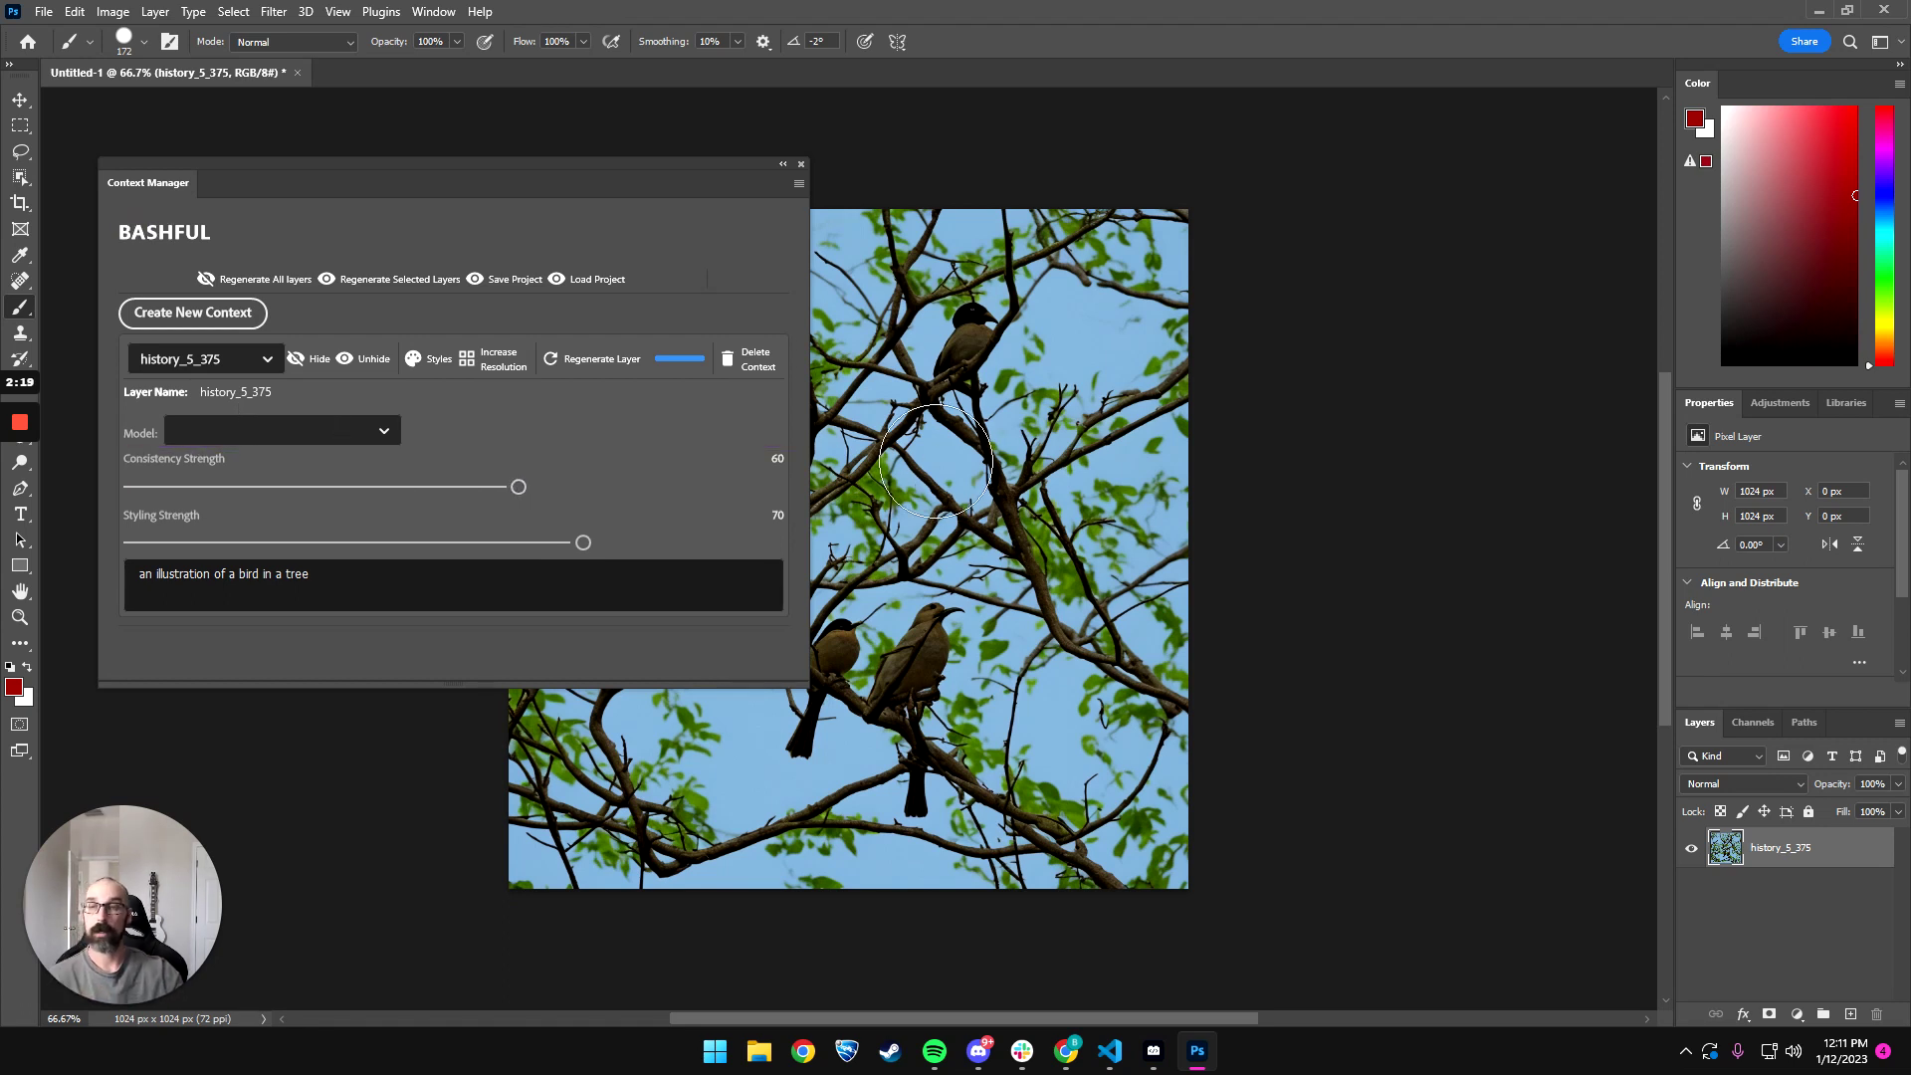
- Point the context at history_5_375 and regenerate it as an illustration
left_click_drag(561, 160, 529, 115)
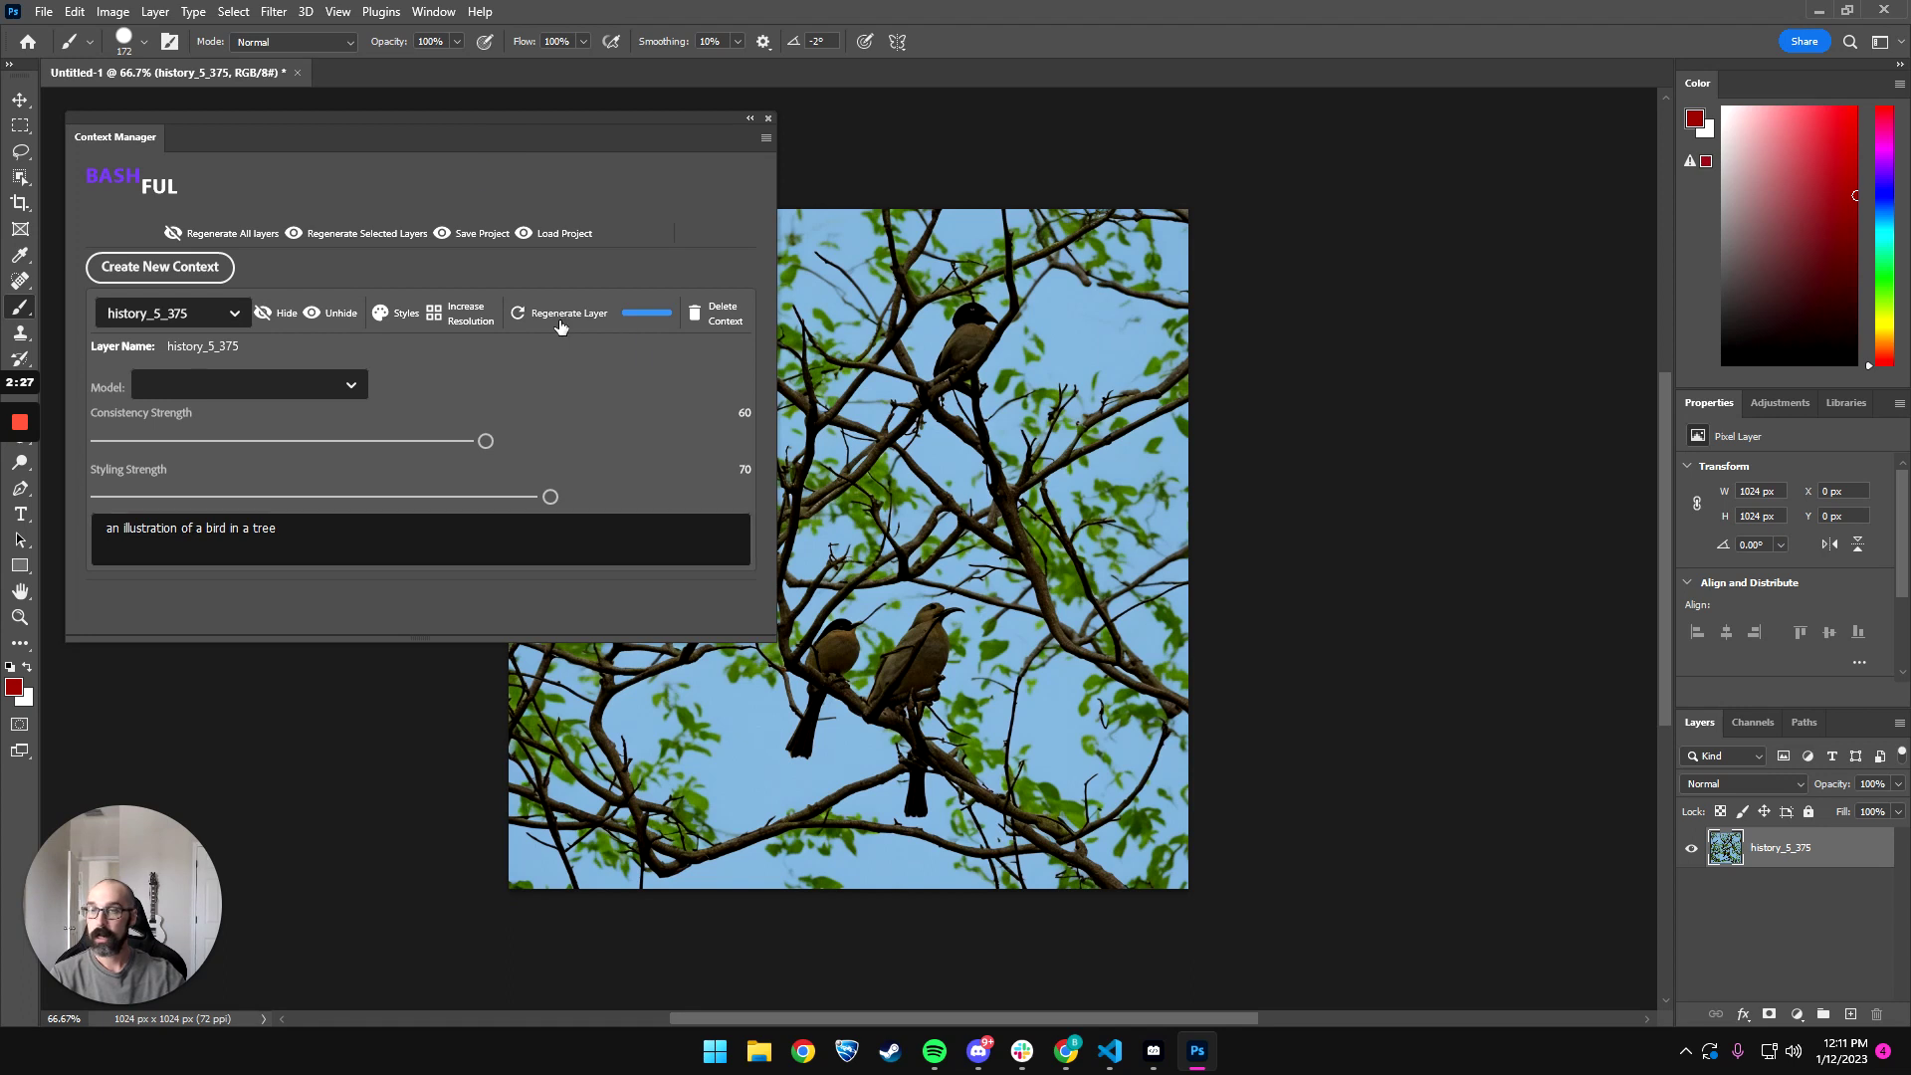
left_click(147, 318)
left_click(153, 356)
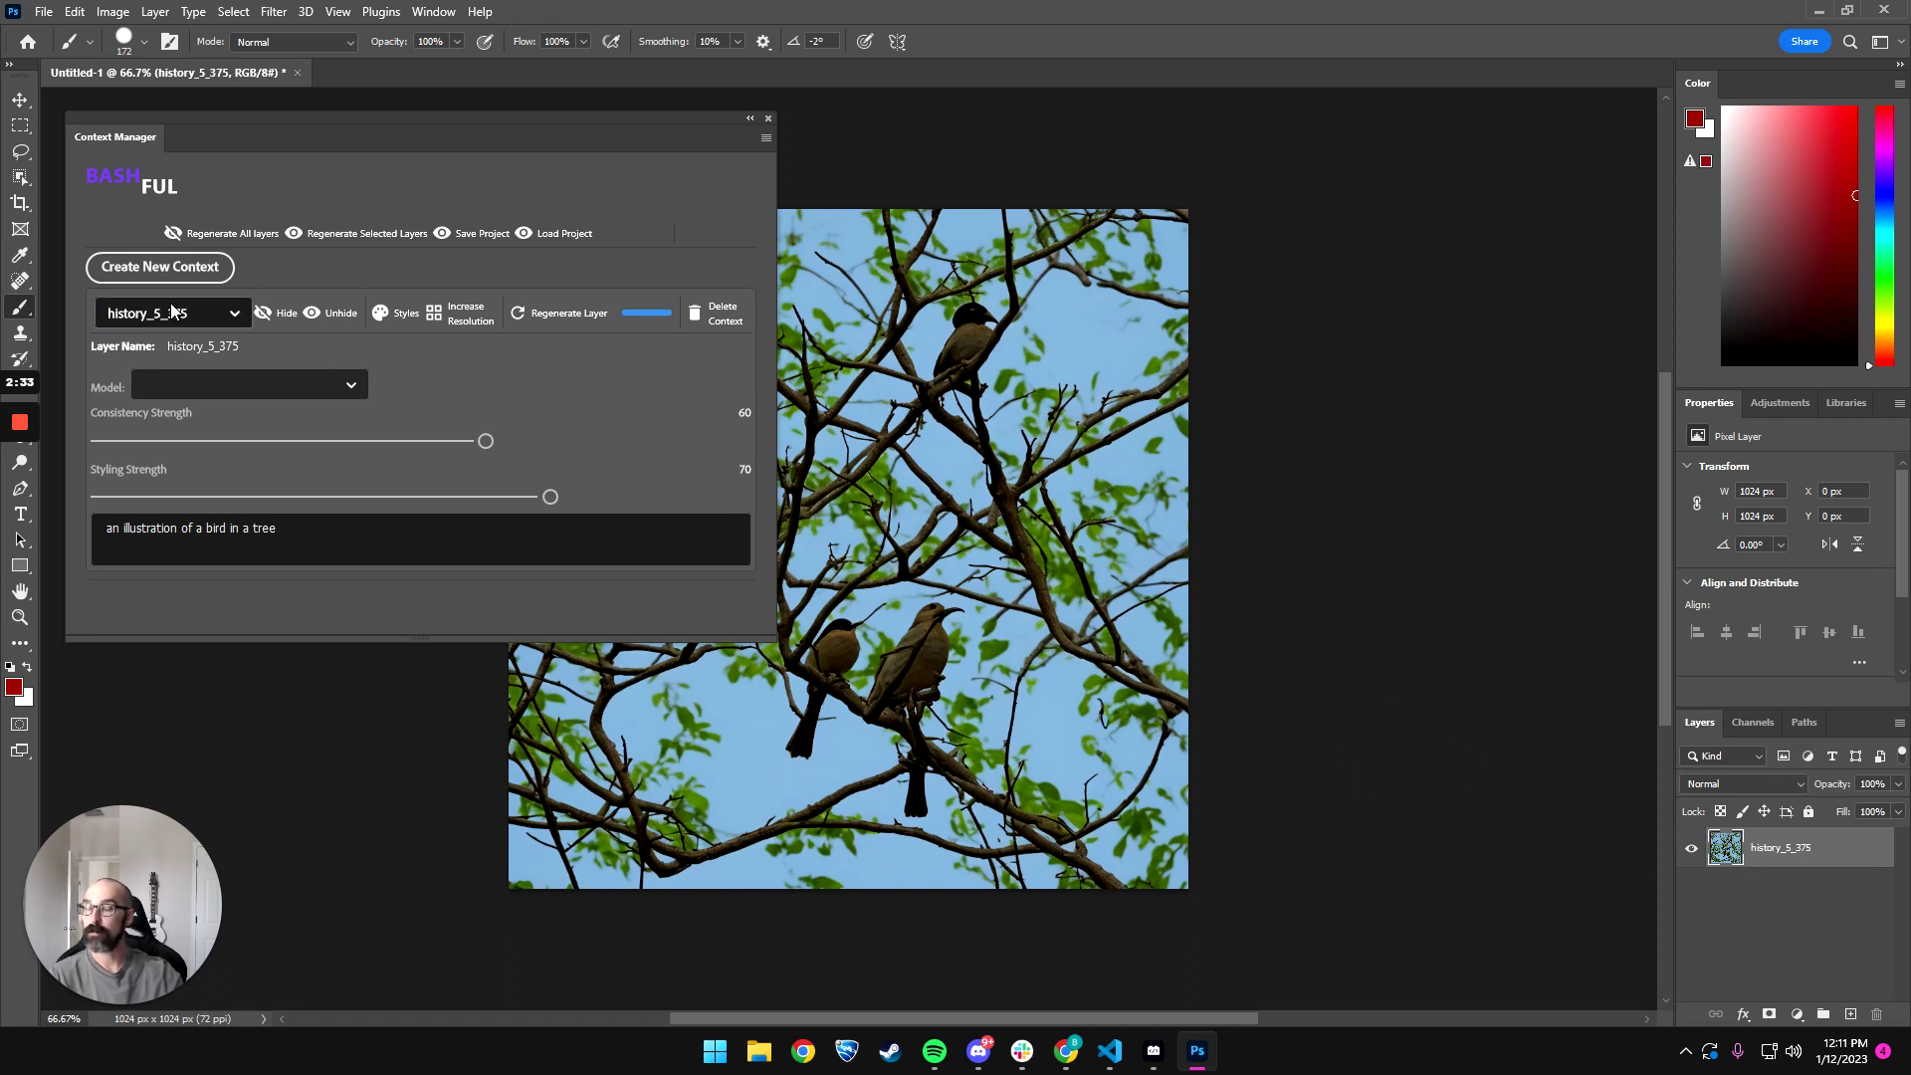
left_click(558, 312)
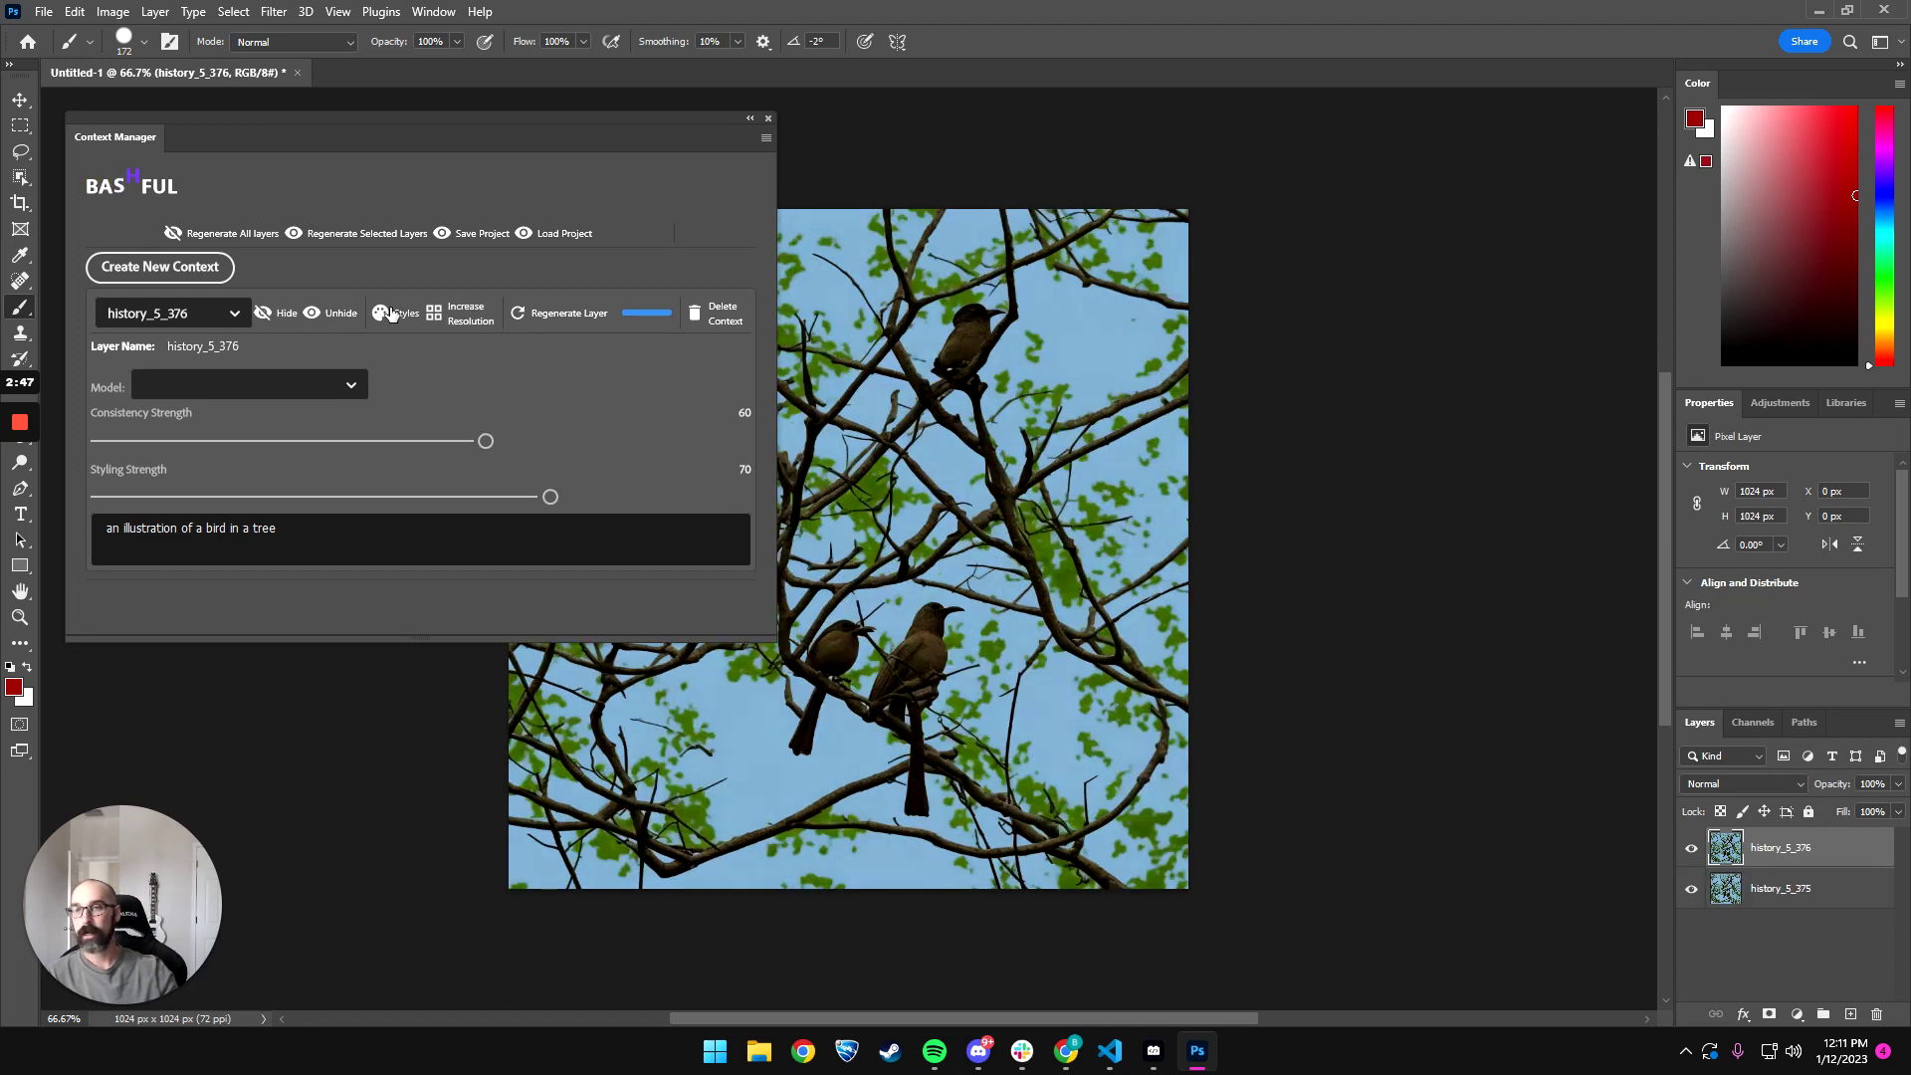
- Toggle history_5_376's visibility repeatedly to compare the illustration with the original photo
left_click_drag(475, 116, 421, 412)
left_click(1692, 849)
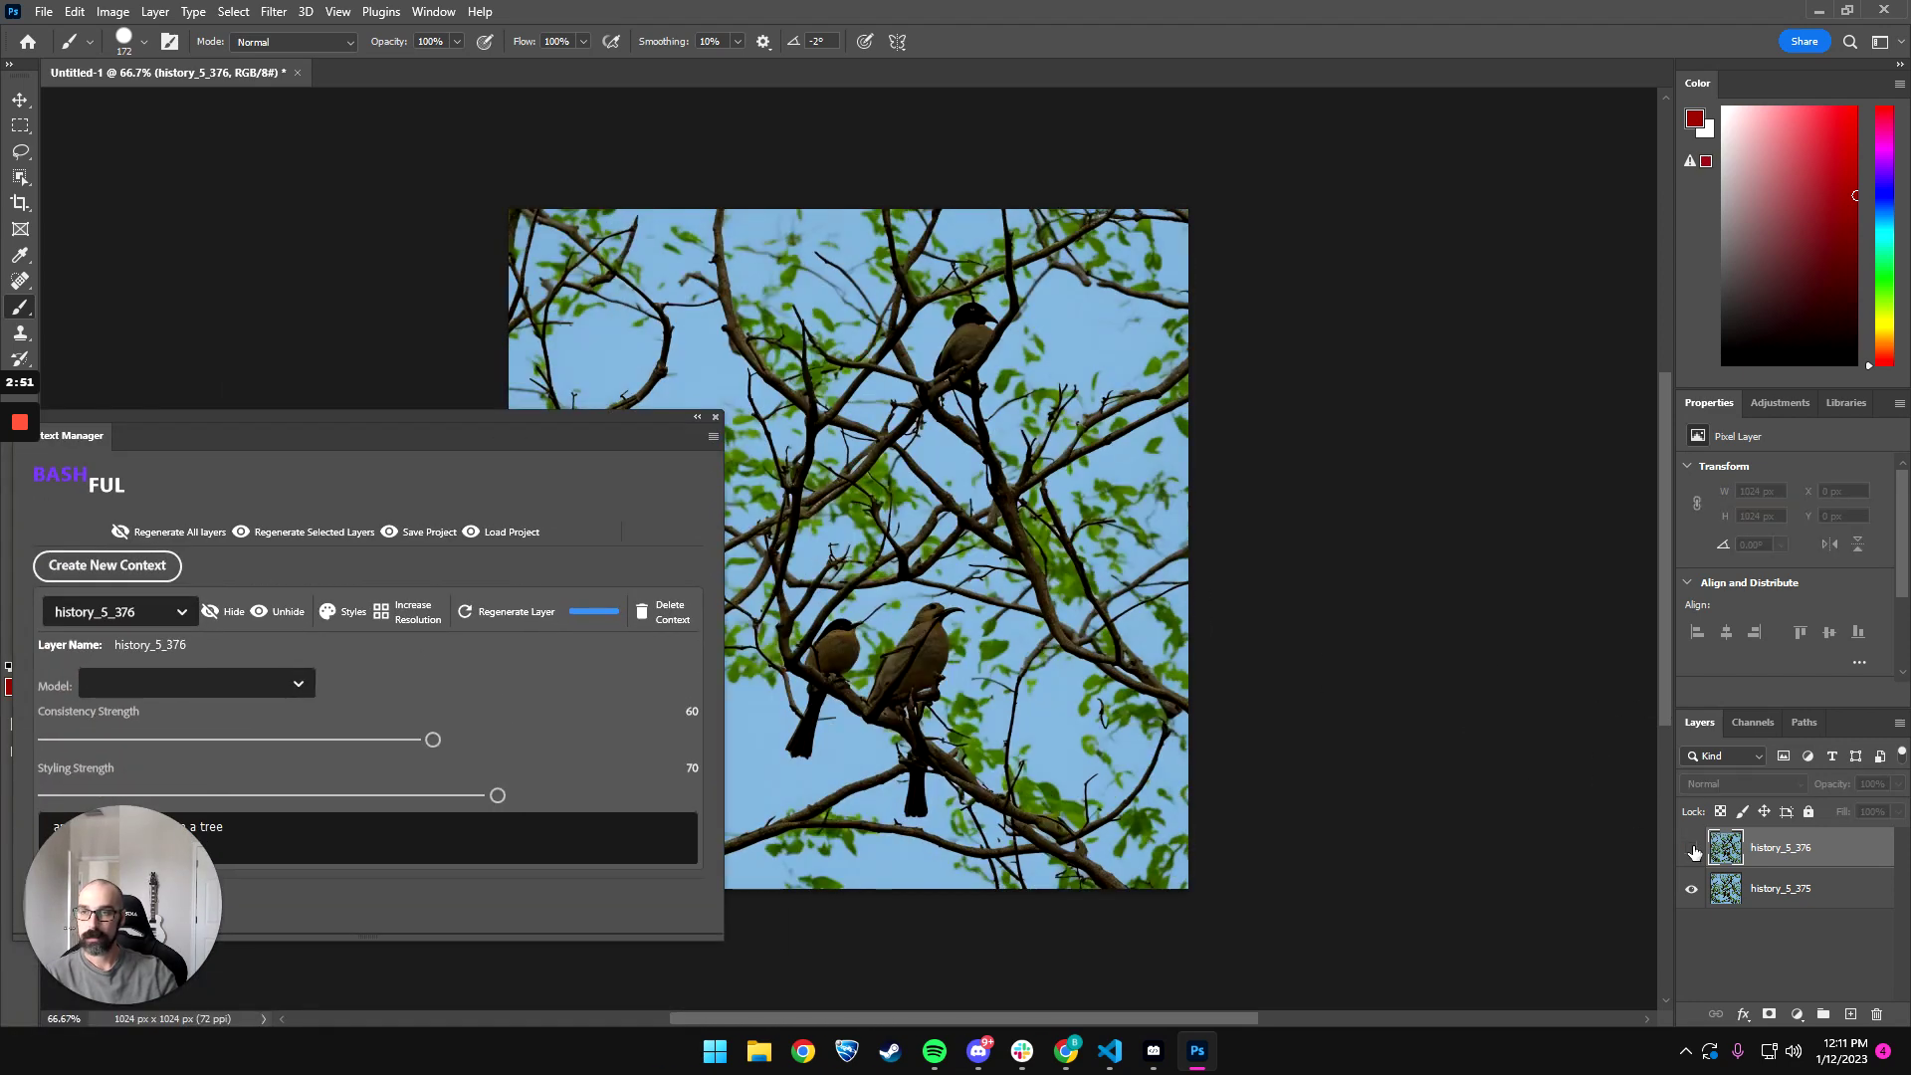
left_click(1692, 849)
left_click(1692, 849)
left_click(1692, 849)
left_click(1692, 849)
left_click(1692, 849)
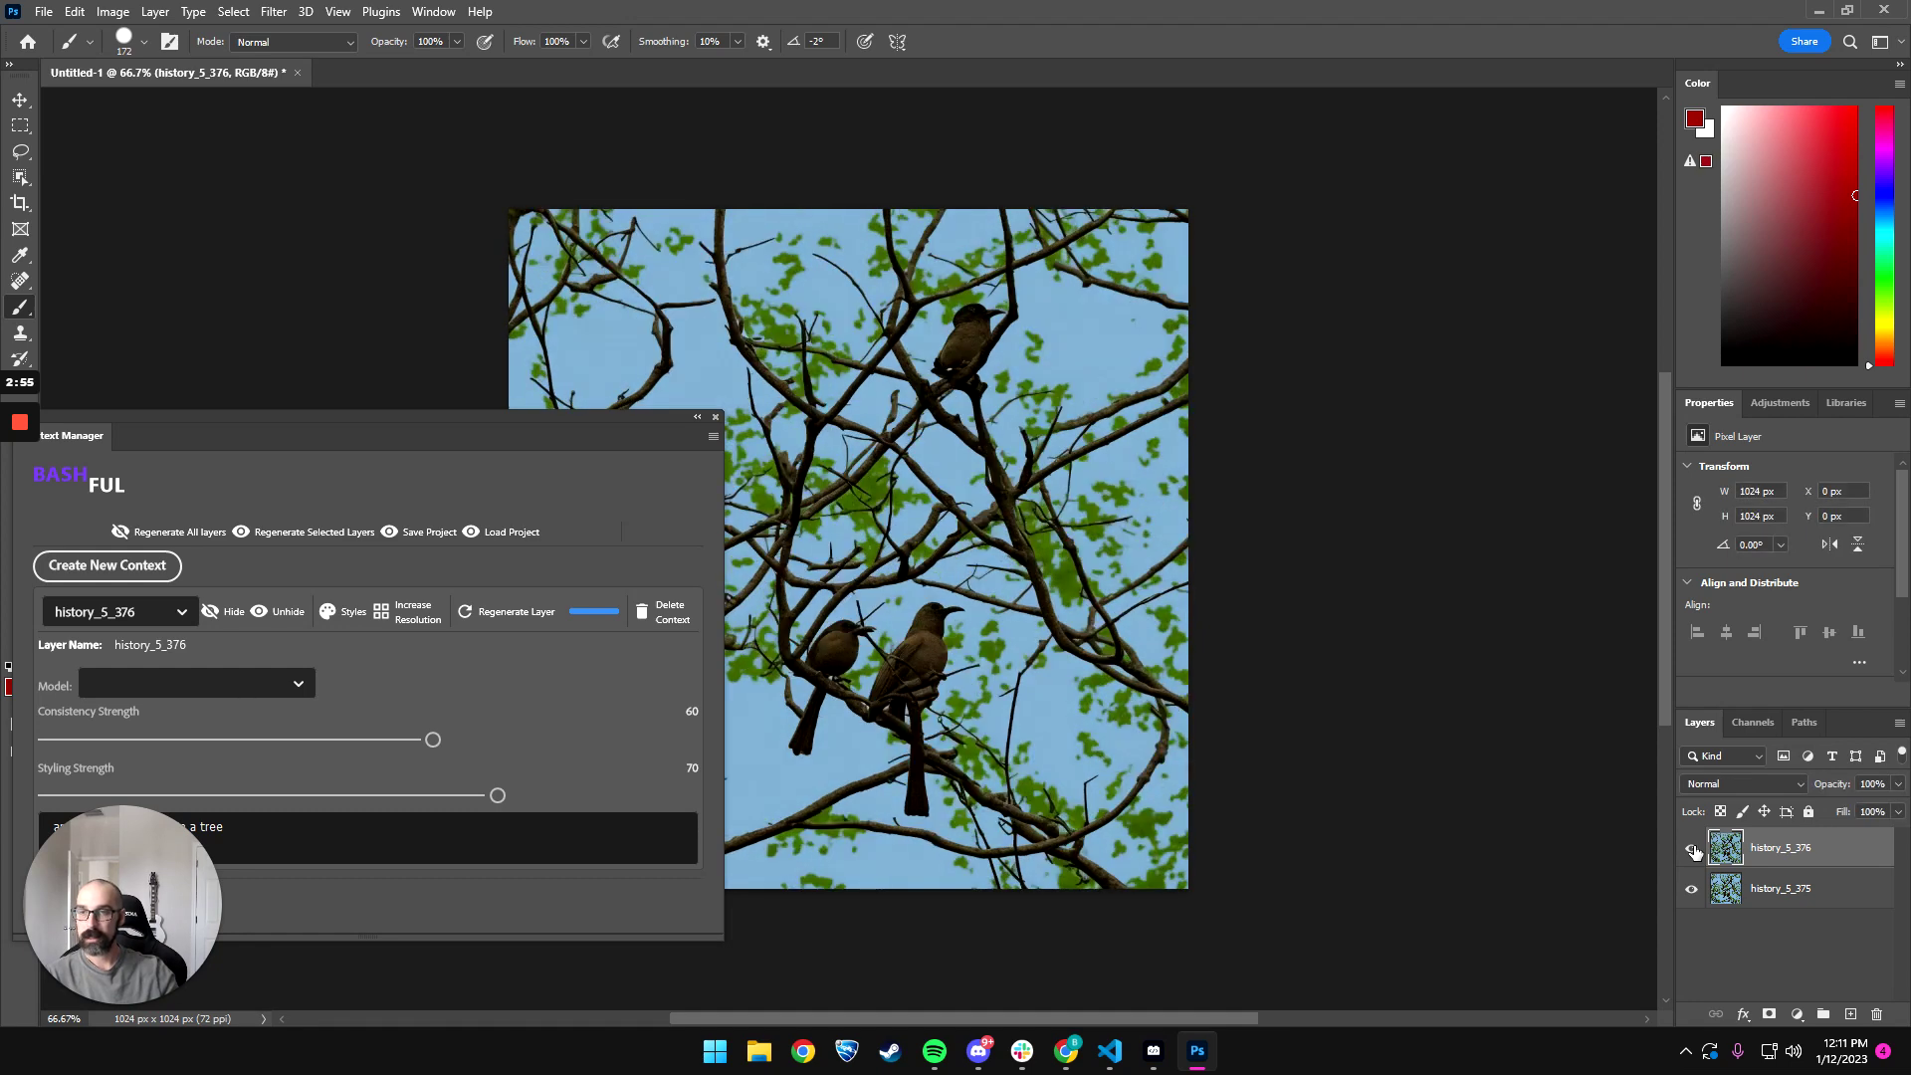
left_click(1694, 850)
left_click(1693, 850)
left_click(1693, 850)
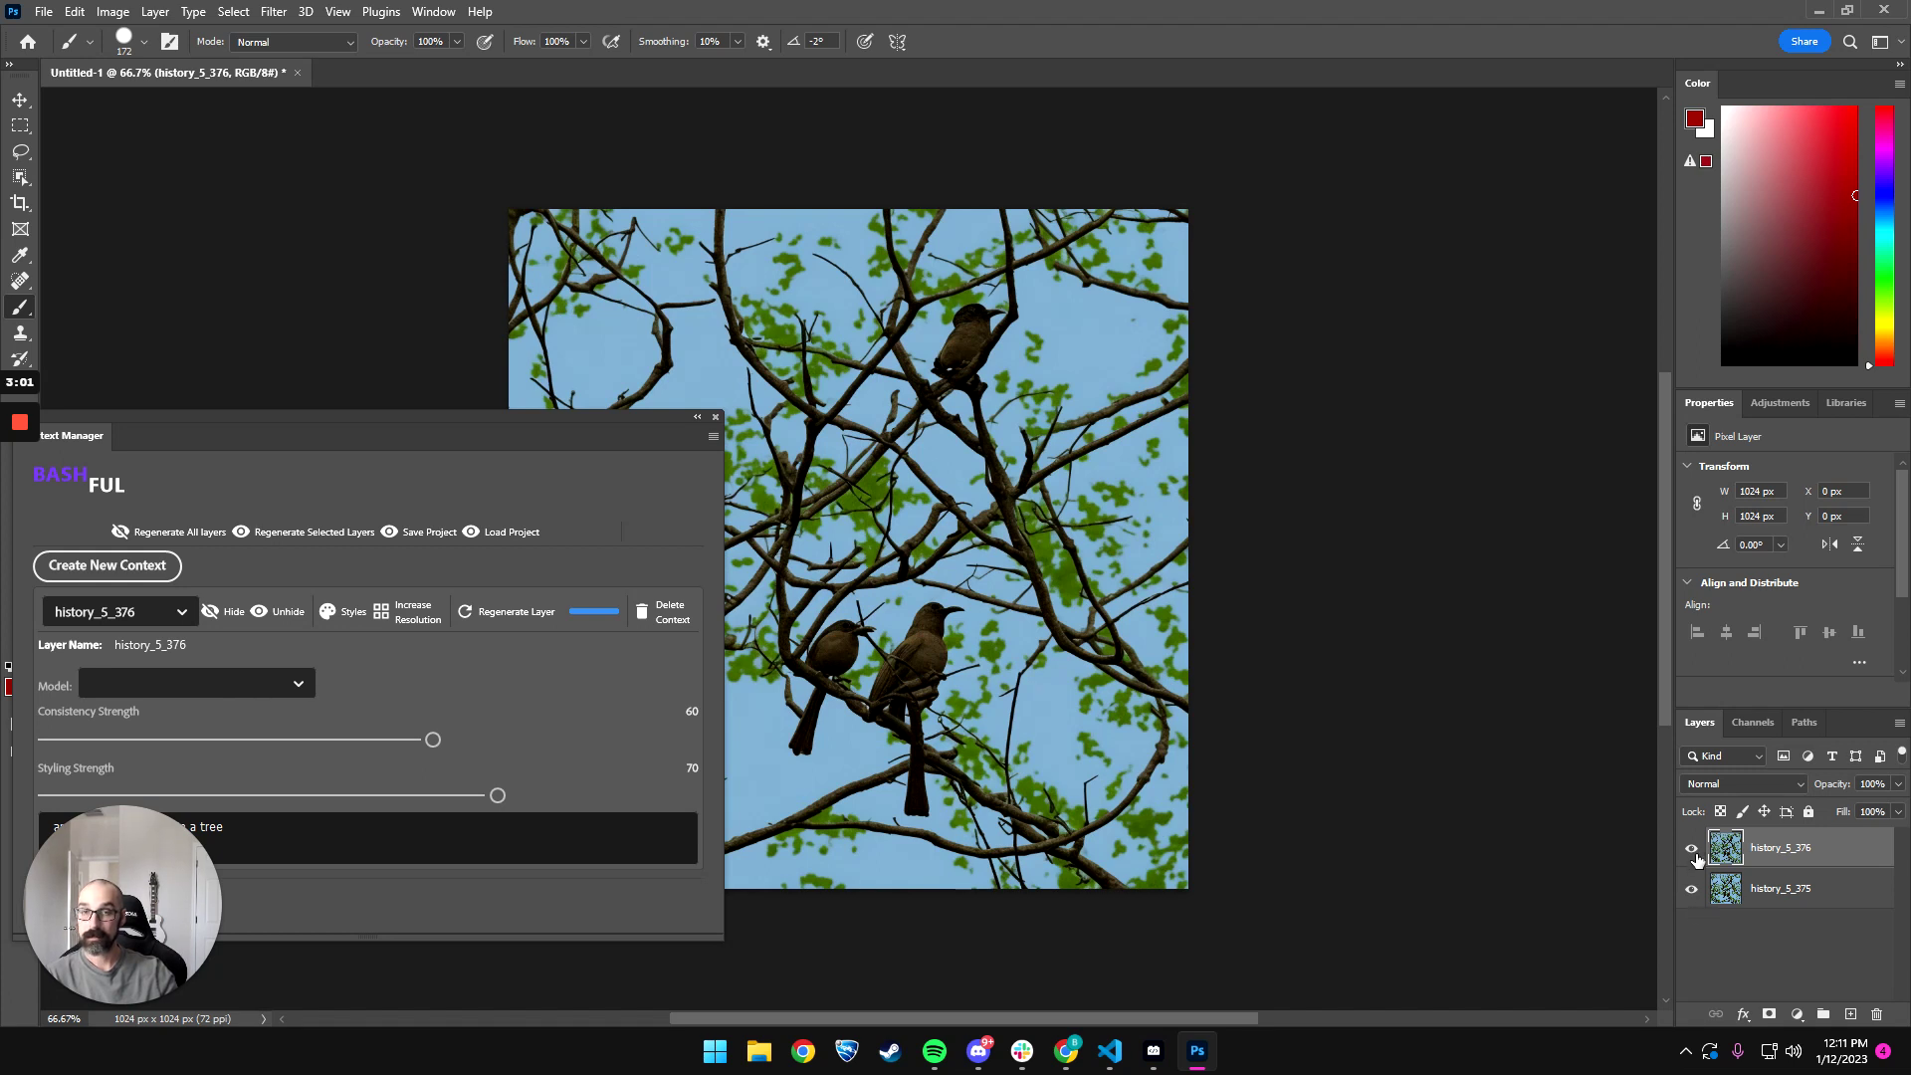
left_click(1693, 850)
left_click(1693, 850)
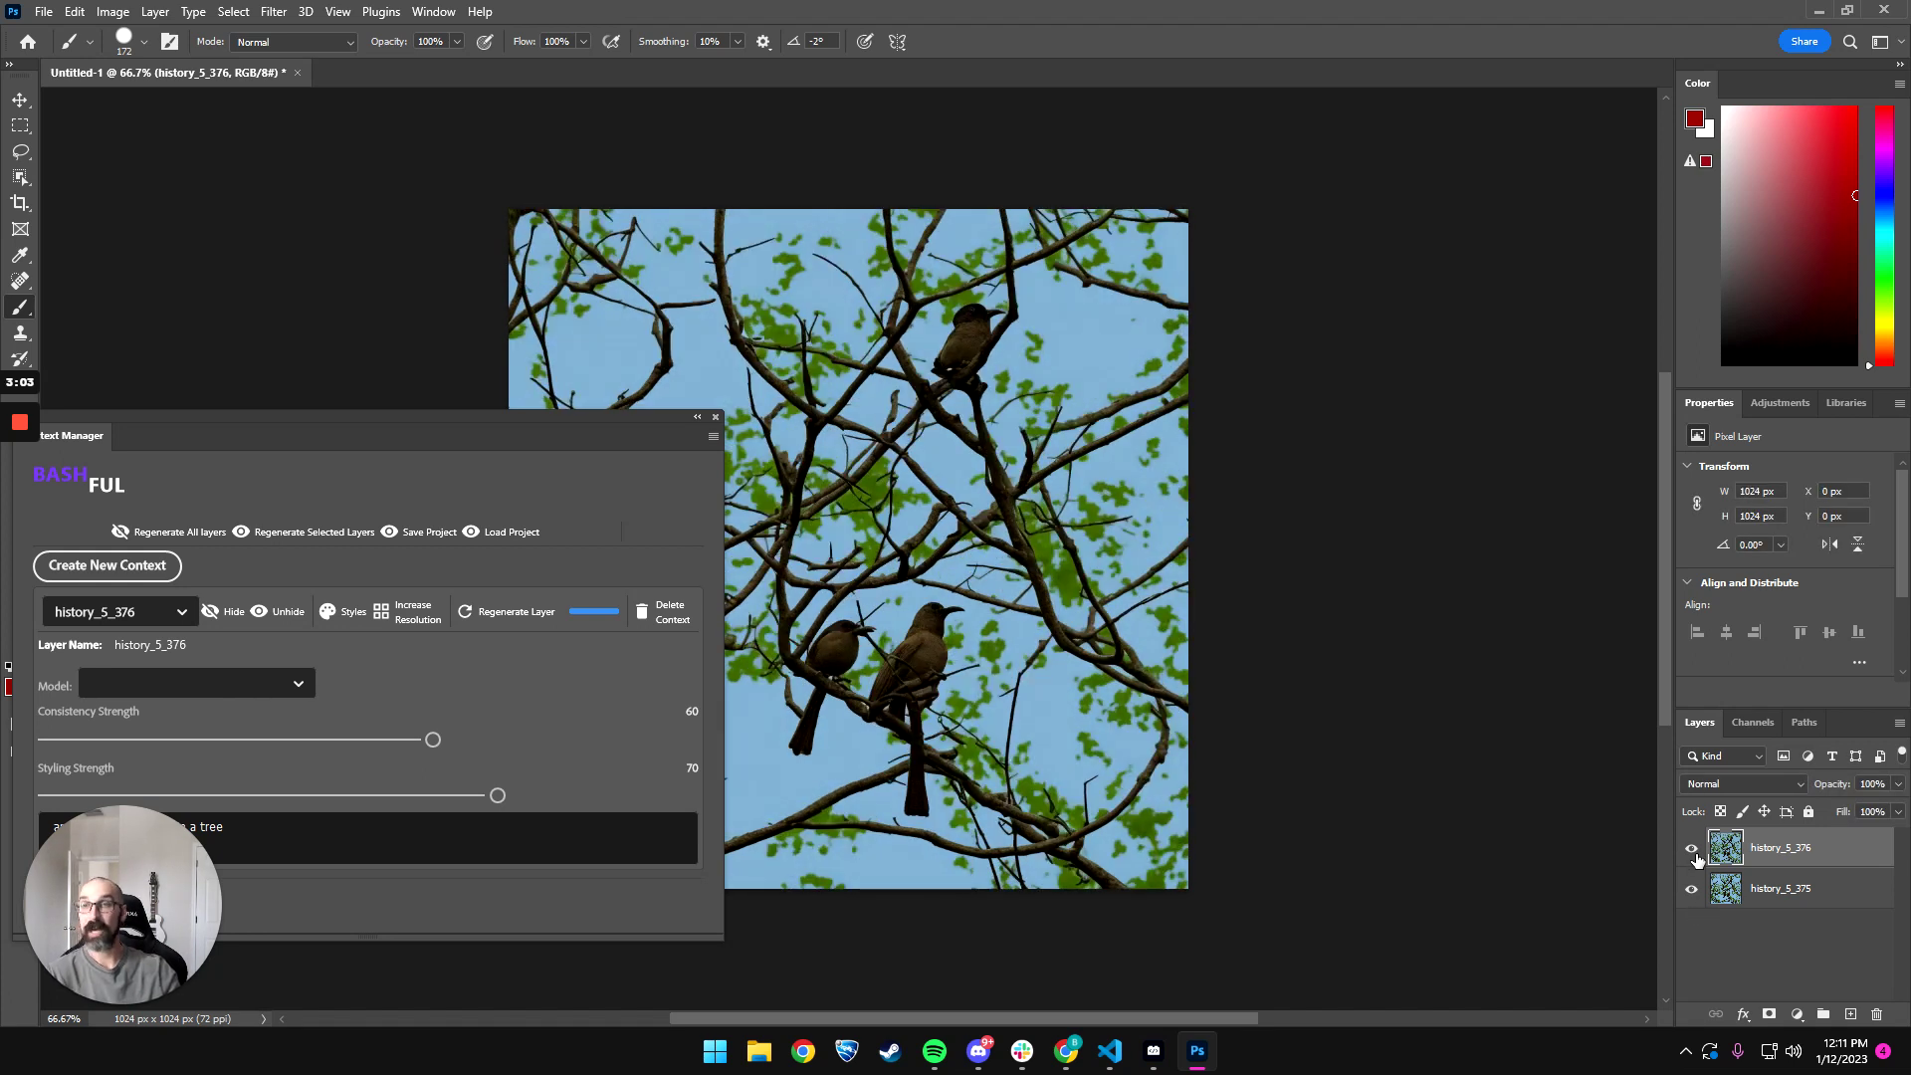
- Move the Context Manager panel off the image, compare again, and leave history_5_376 visible
left_click_drag(443, 410, 1652, 170)
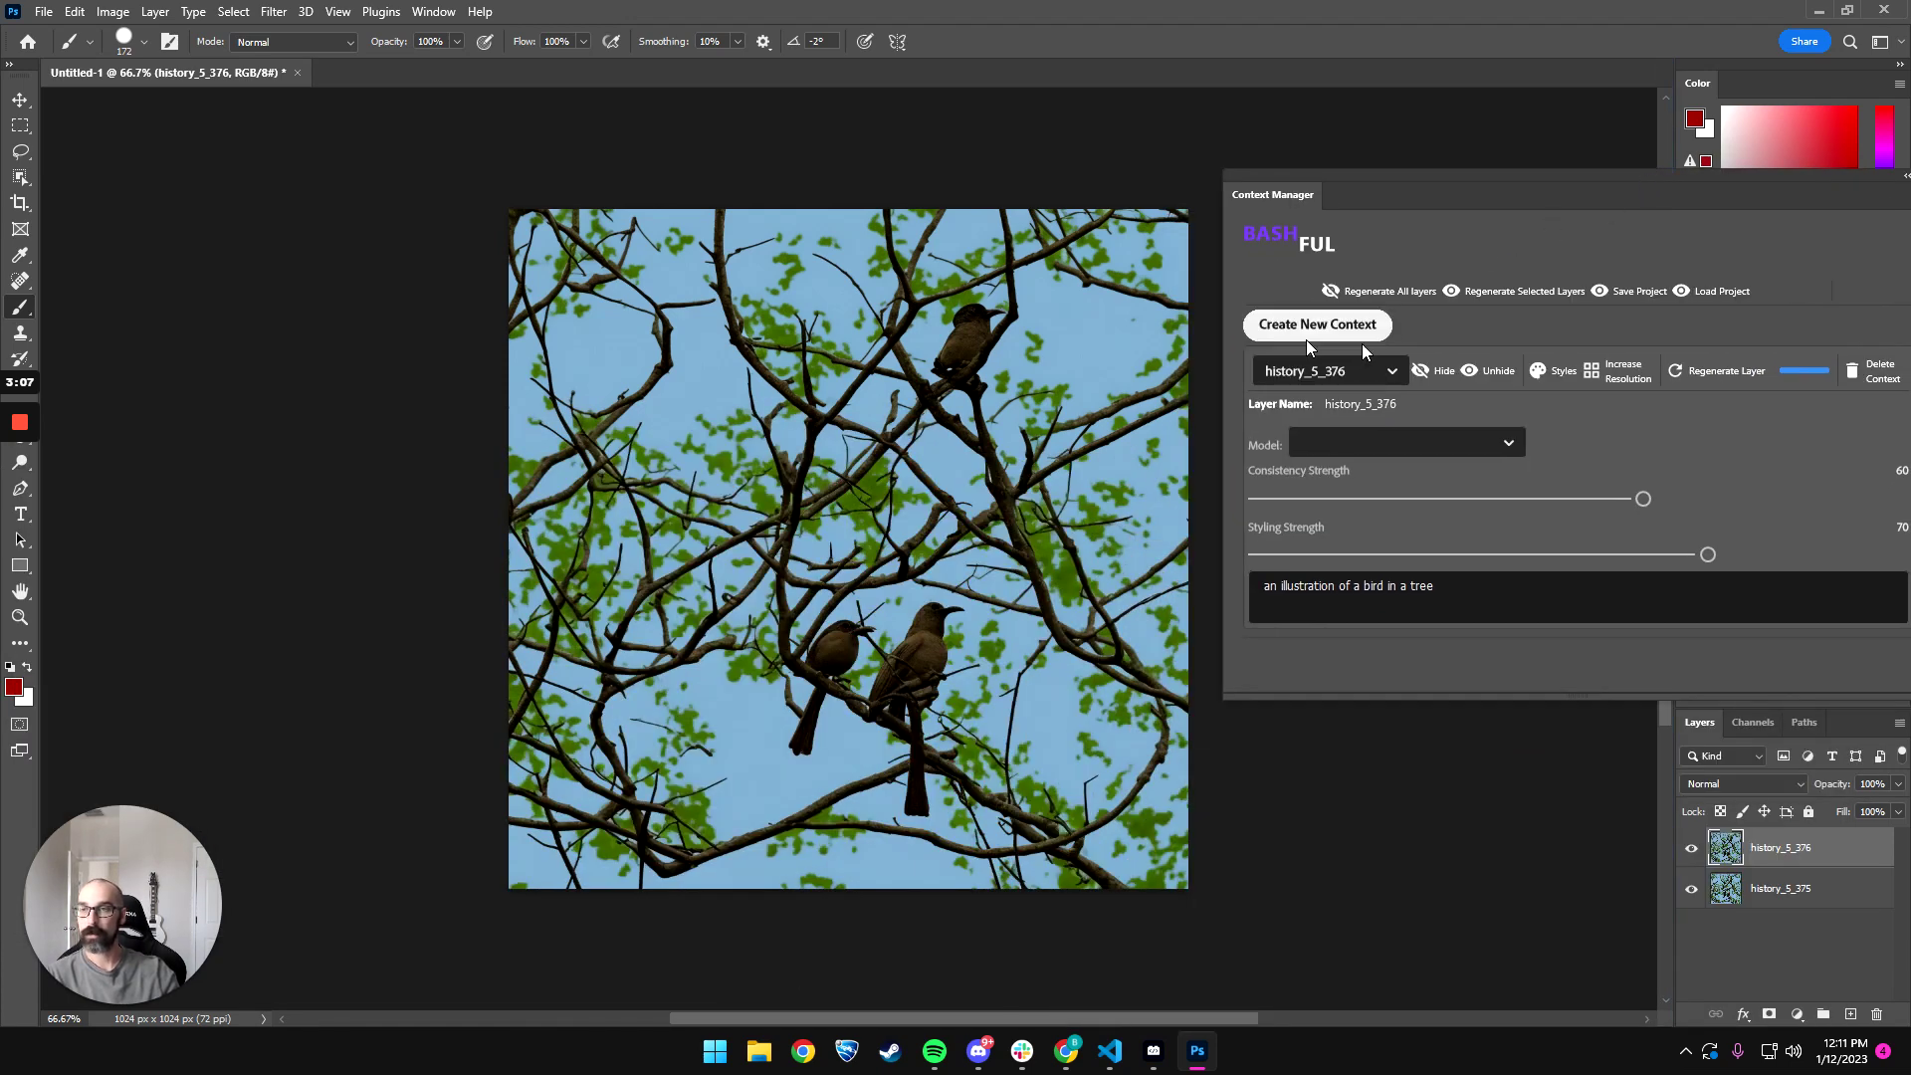
left_click(1692, 850)
left_click(1692, 851)
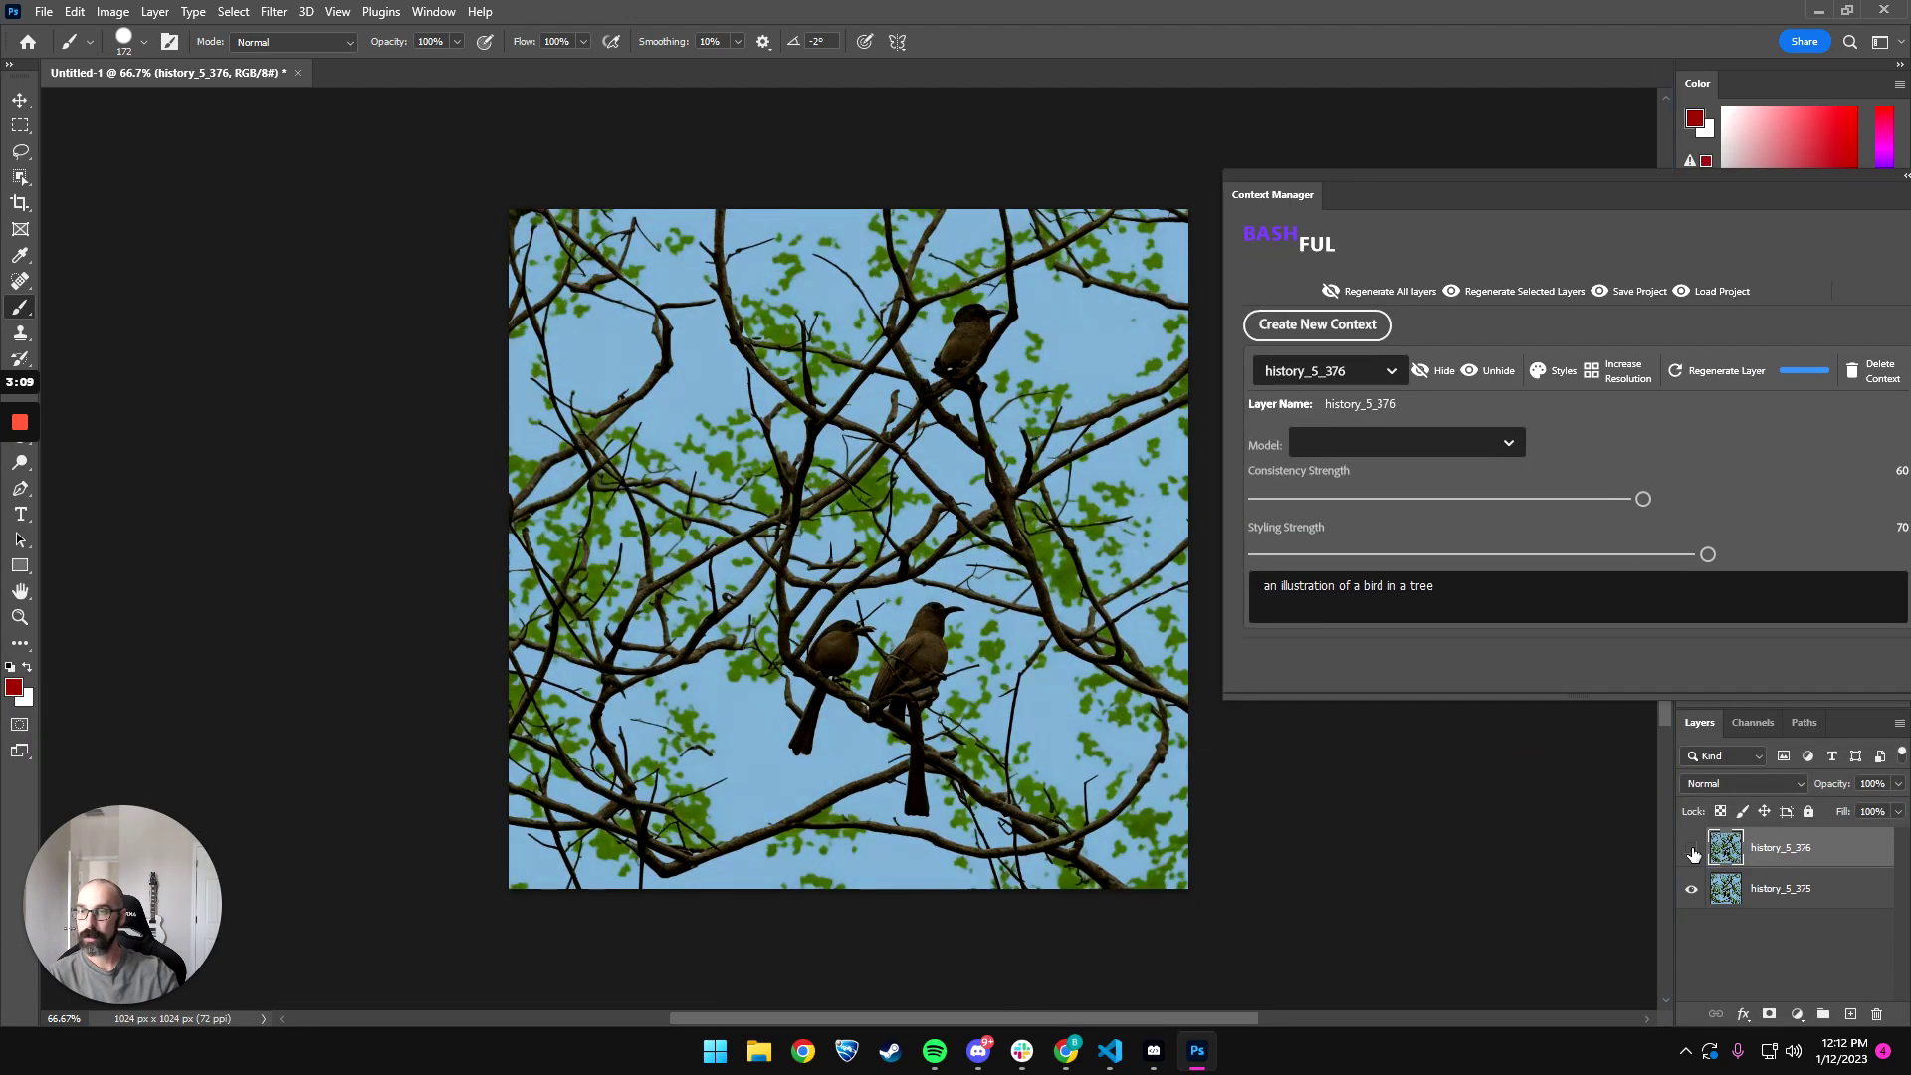
left_click(1692, 851)
left_click(1692, 851)
left_click(1692, 851)
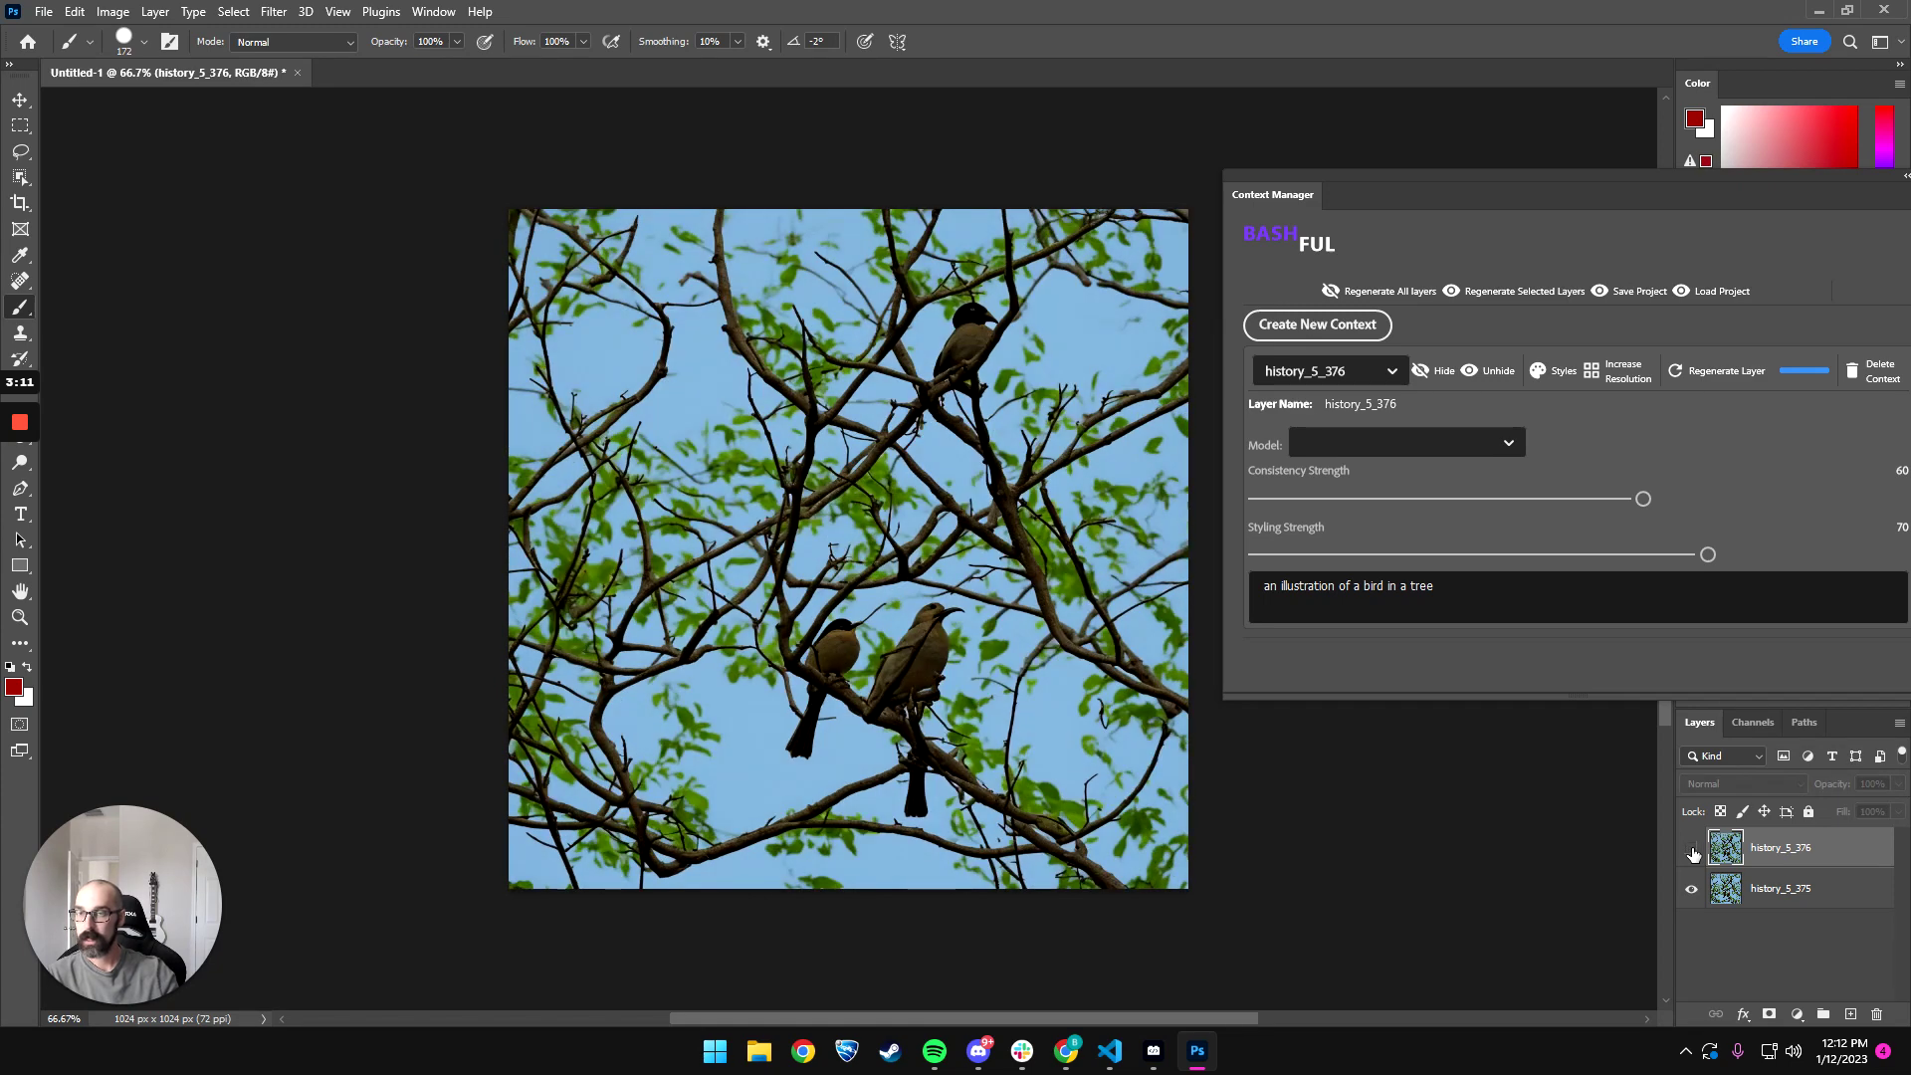
left_click(1692, 851)
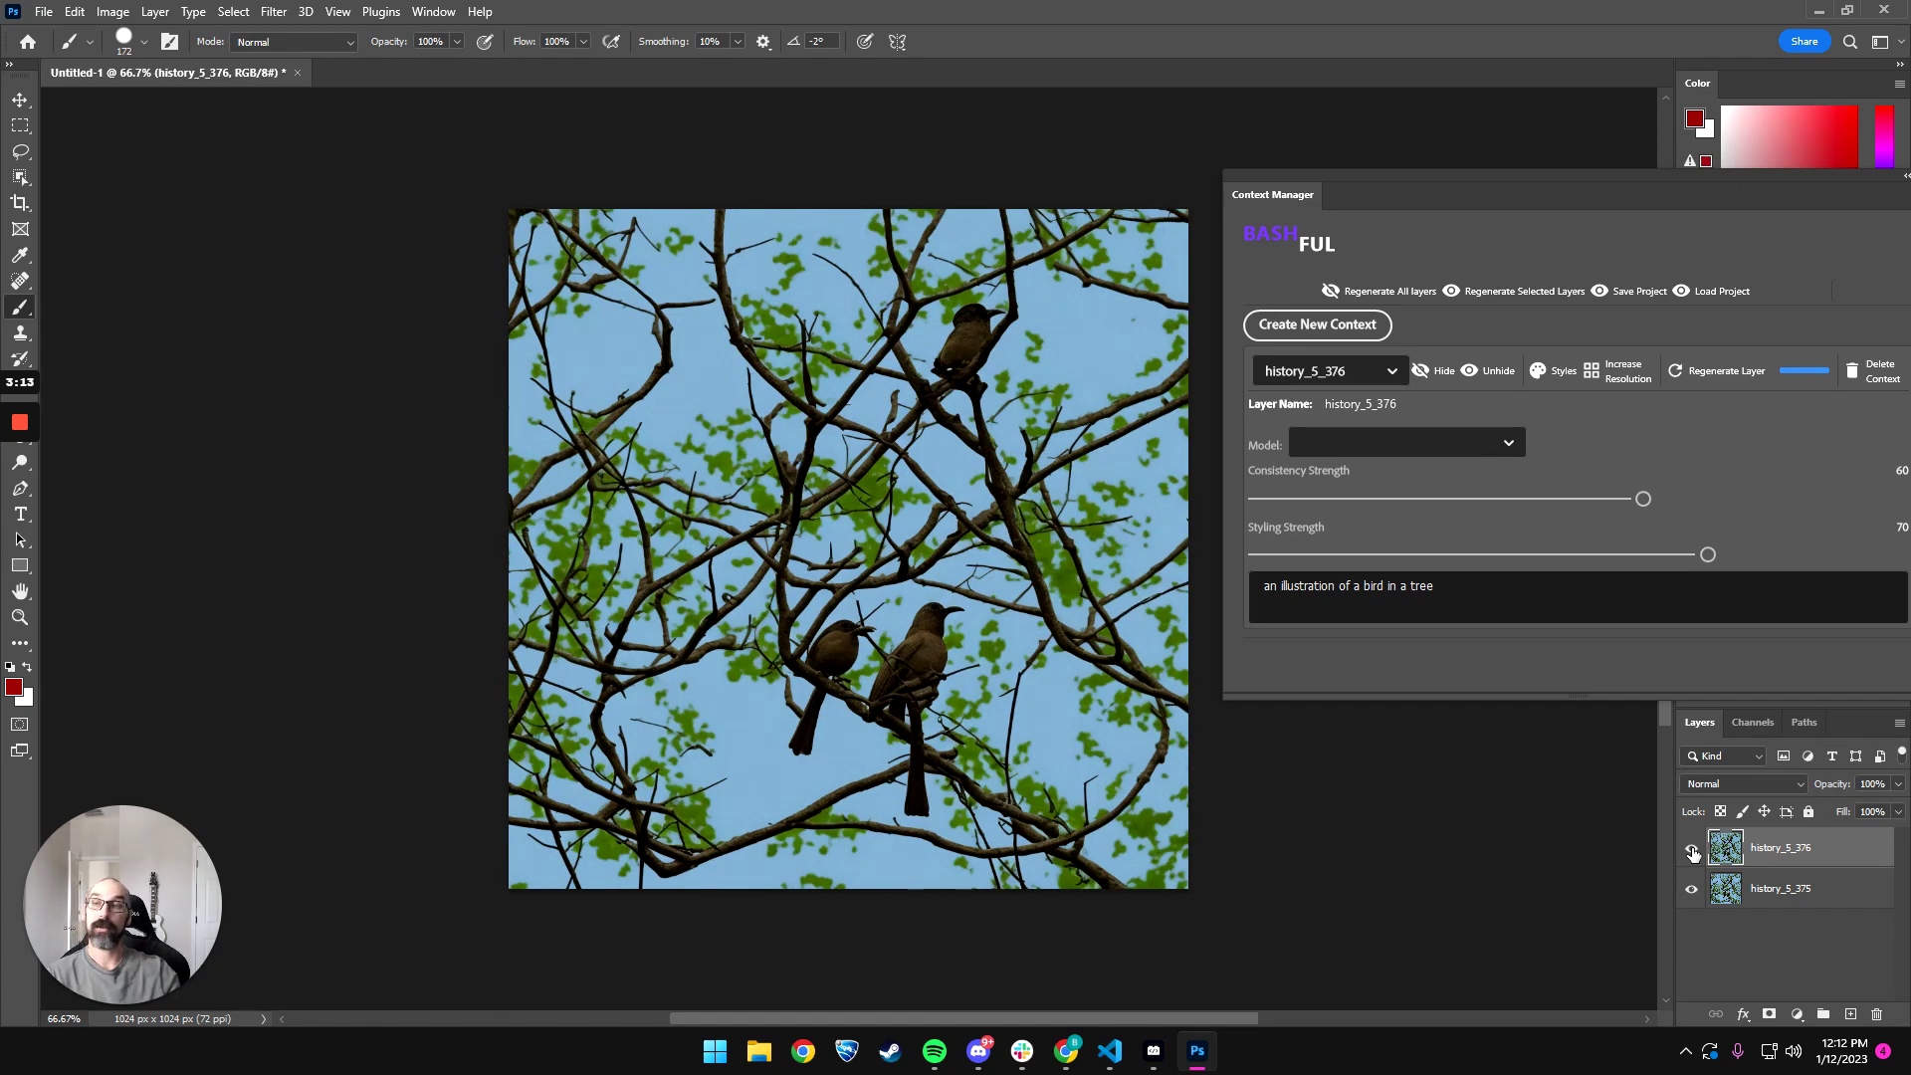
left_click(1692, 854)
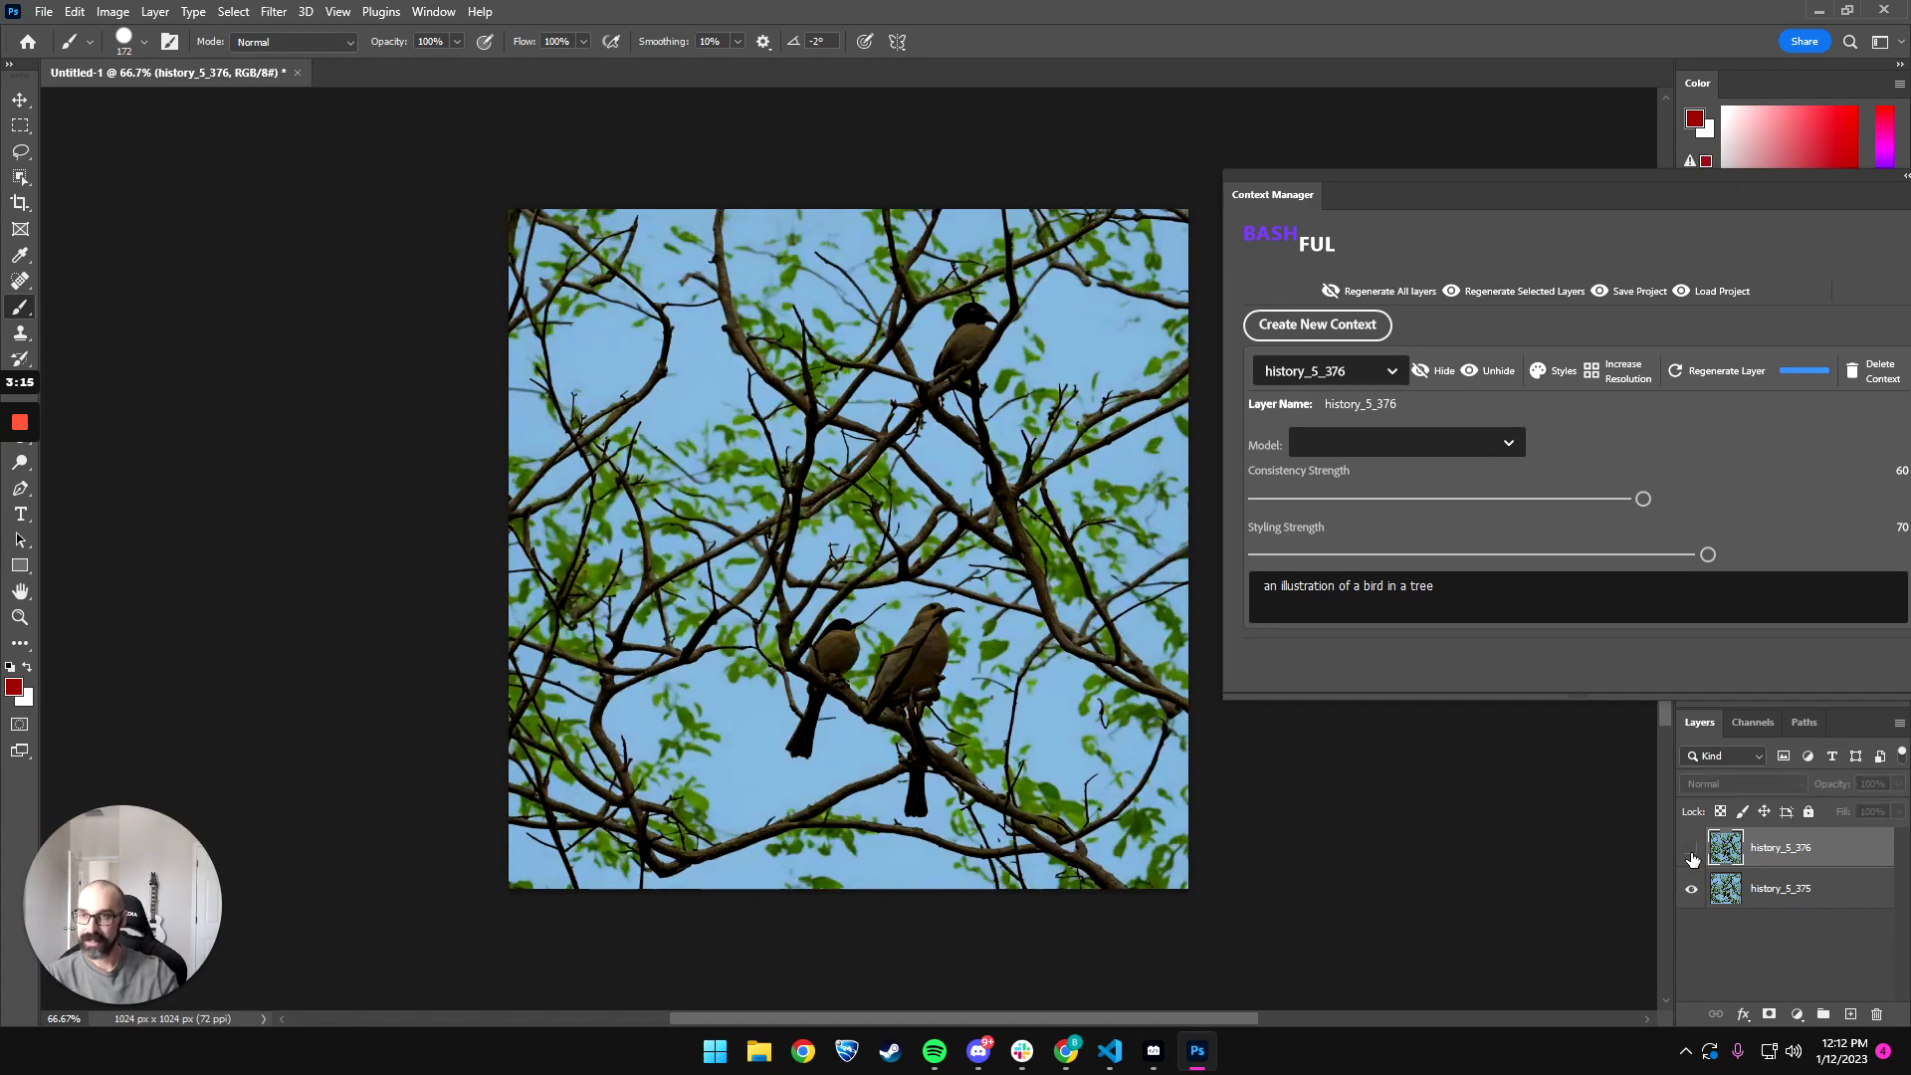
left_click(1692, 853)
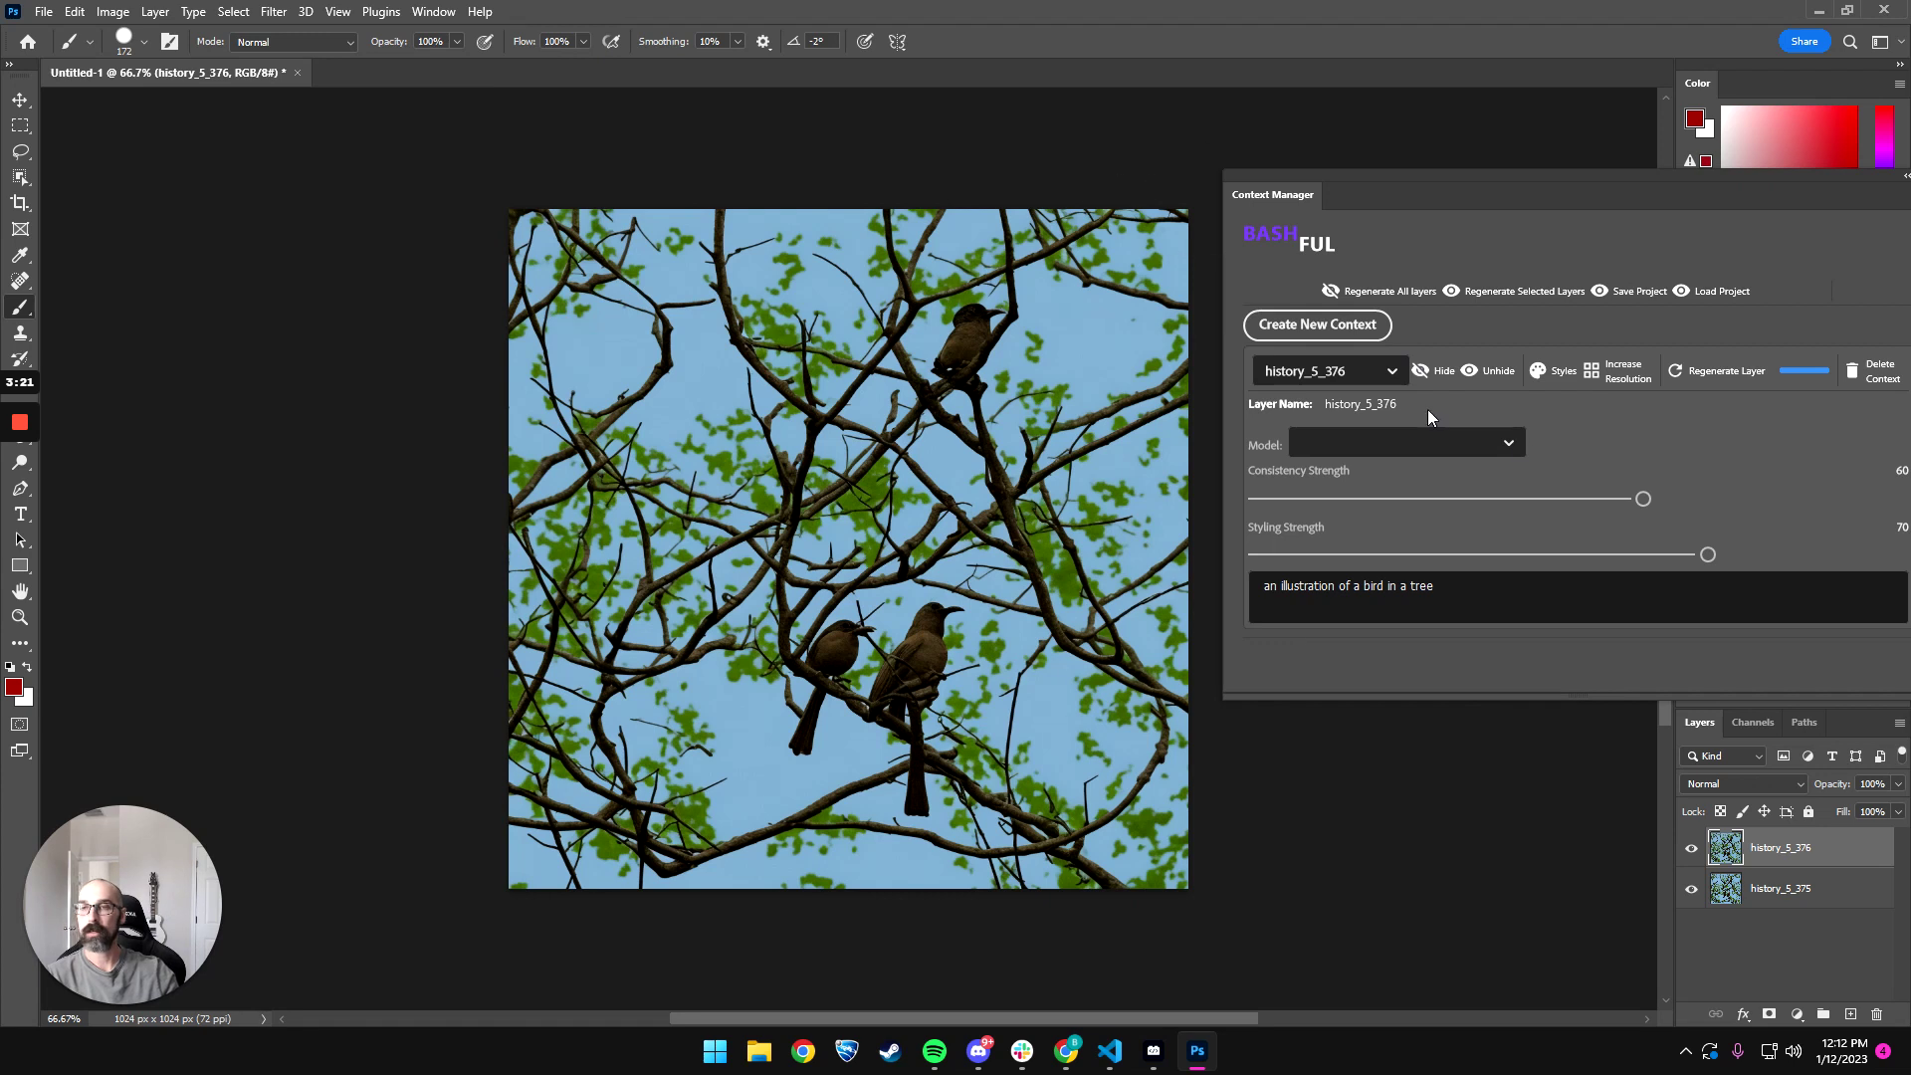
- Add a layer mask to history_5_376 and paint out the top-right sky and left edge
left_click(1432, 368)
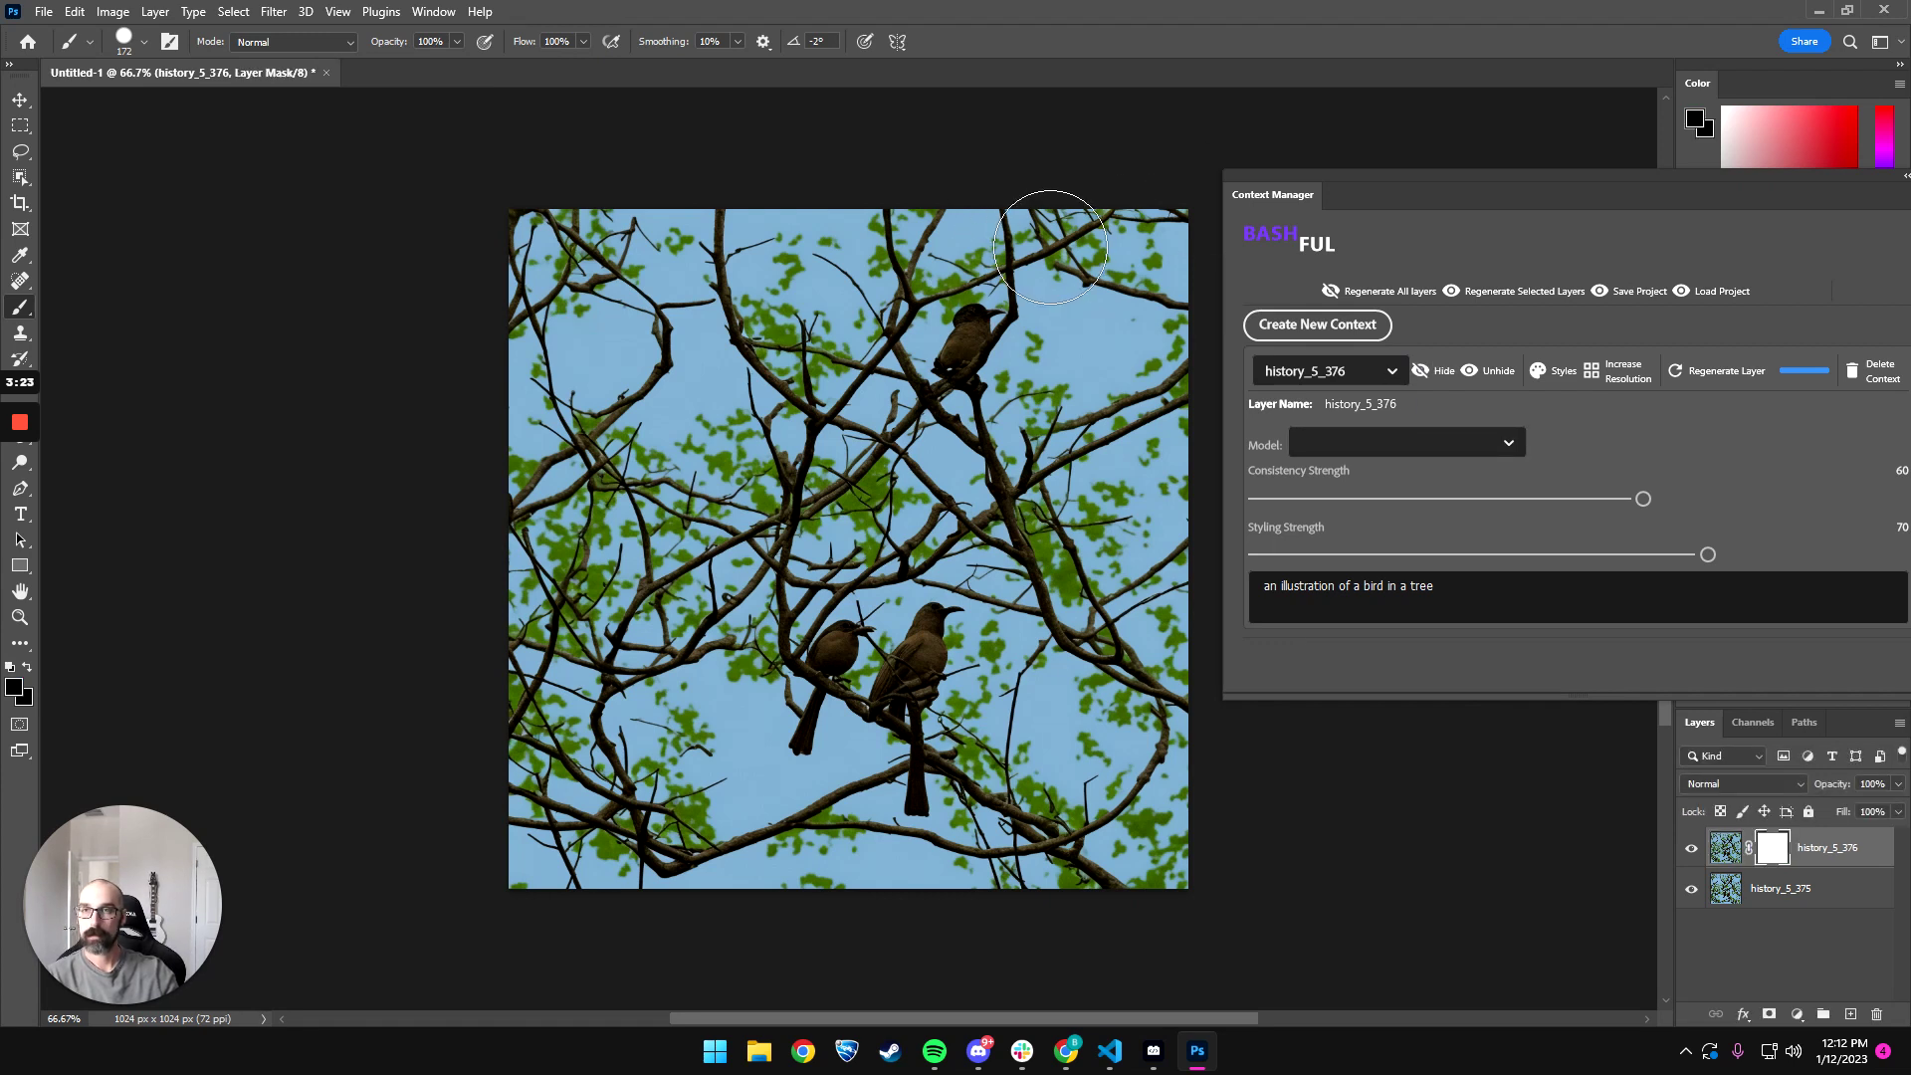
mouse_move(1046, 200)
left_mouse_down()
mouse_move(1194, 469)
mouse_move(980, 466)
mouse_move(866, 200)
mouse_move(985, 200)
mouse_move(901, 400)
mouse_move(995, 288)
left_mouse_up()
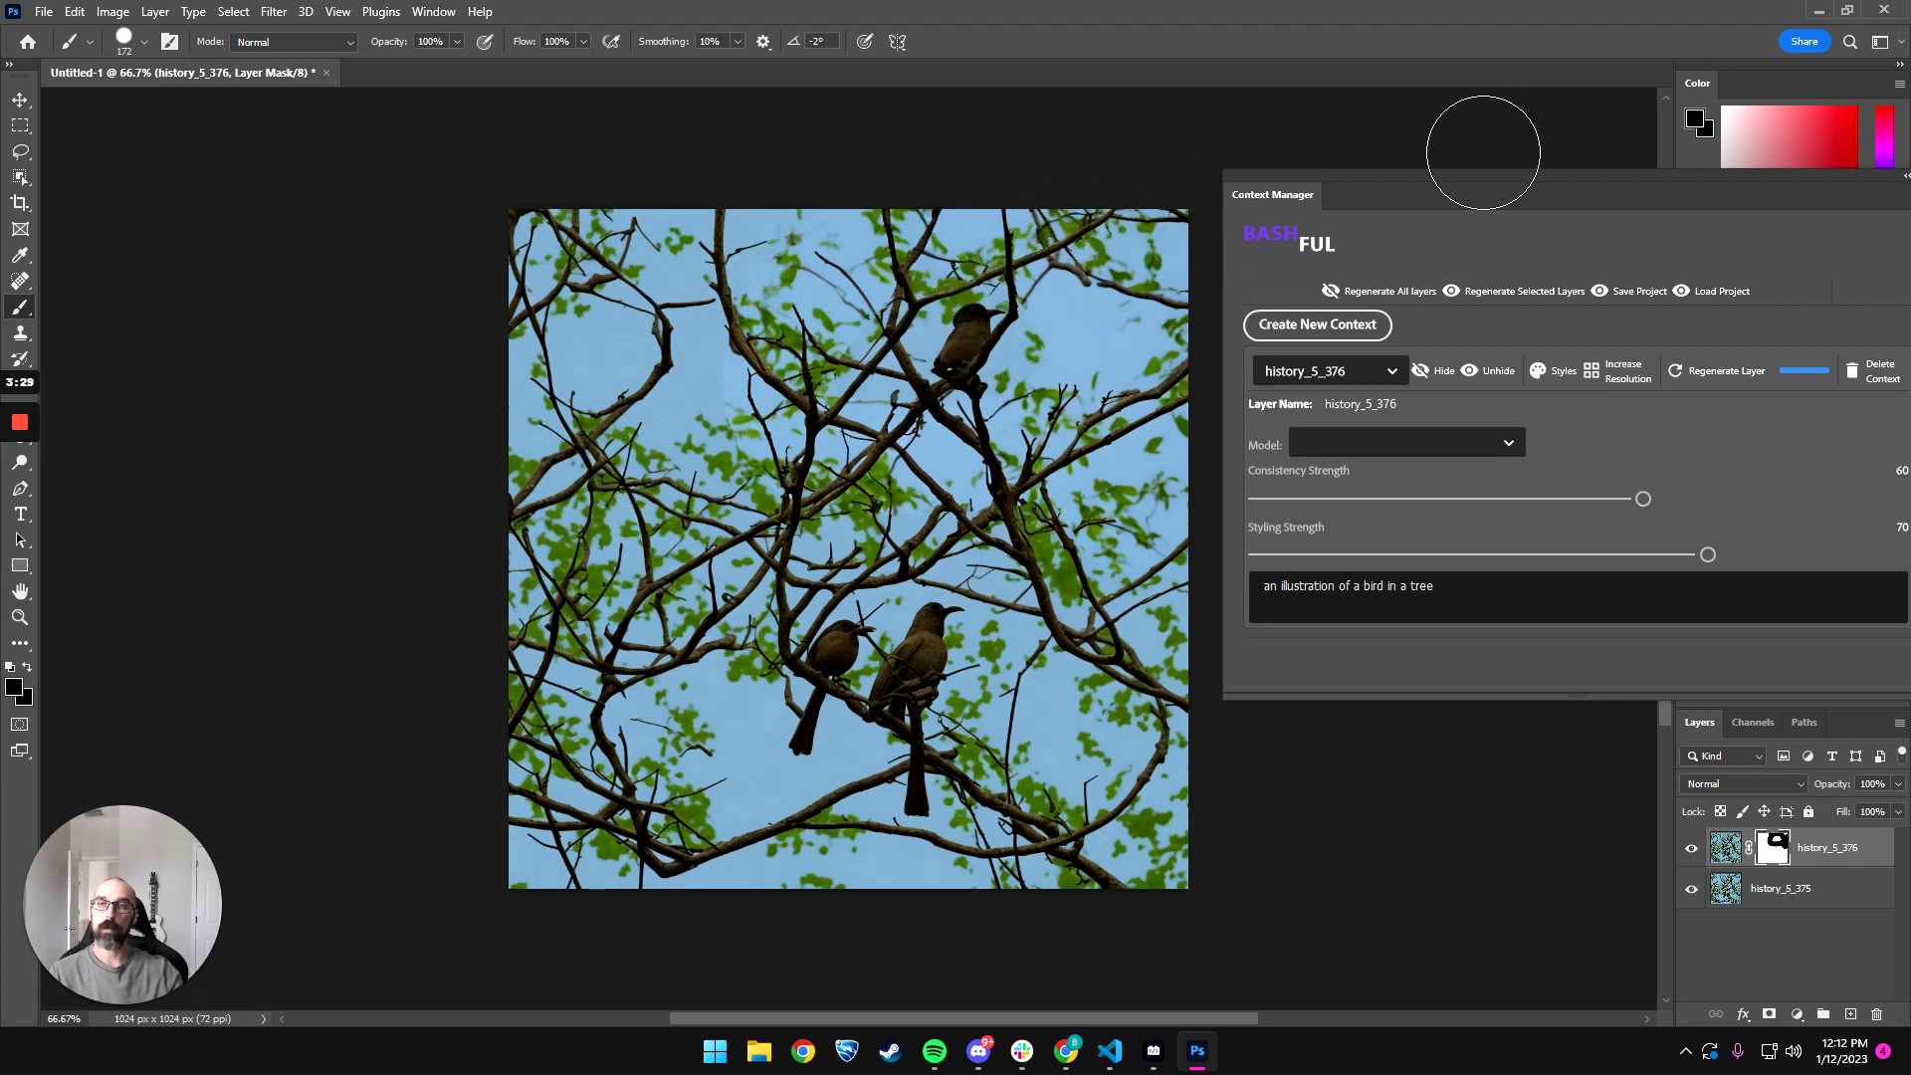
left_click_drag(1482, 173, 1430, 161)
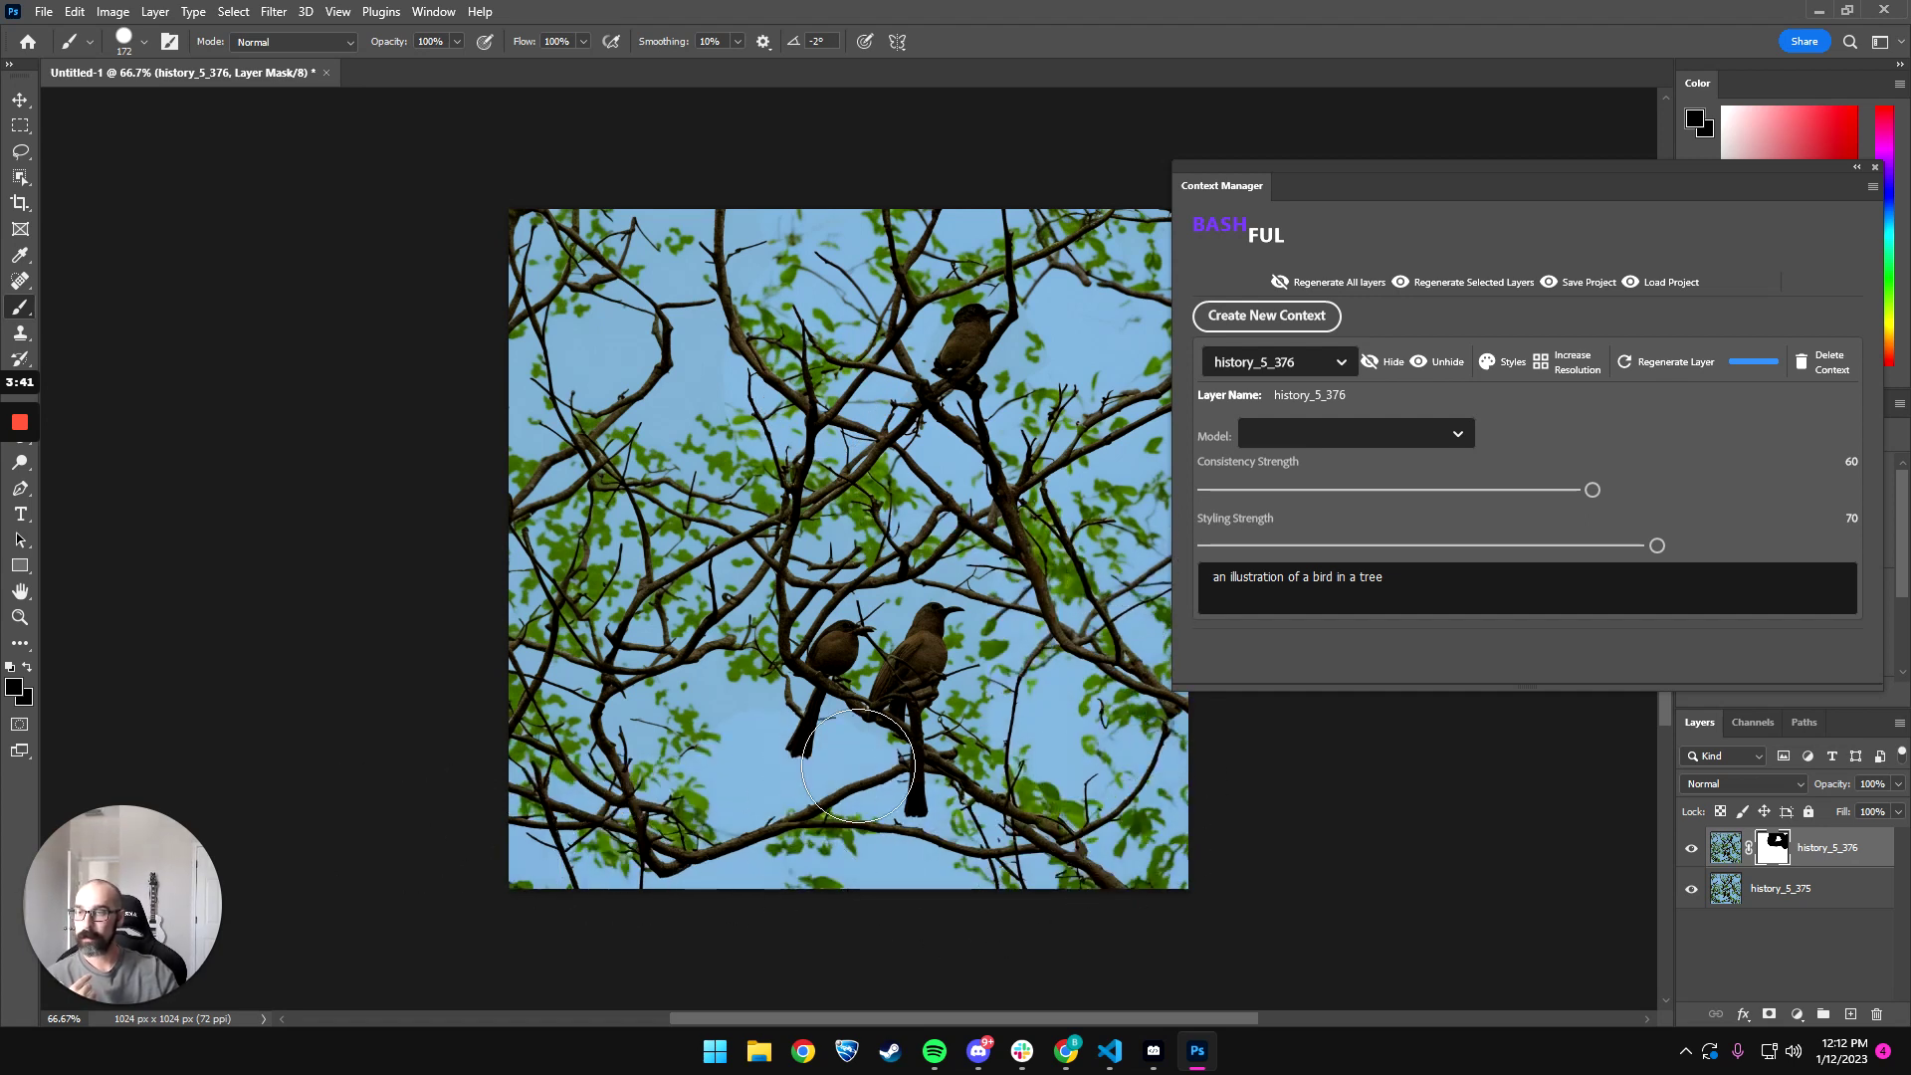
mouse_move(617, 716)
left_mouse_down()
mouse_move(564, 669)
mouse_move(586, 211)
mouse_move(501, 648)
mouse_move(516, 338)
mouse_move(701, 244)
mouse_move(809, 249)
mouse_move(739, 357)
mouse_move(725, 630)
mouse_move(772, 422)
mouse_move(677, 517)
mouse_move(966, 537)
mouse_move(937, 530)
mouse_move(841, 321)
mouse_move(836, 509)
mouse_move(854, 231)
mouse_move(788, 375)
mouse_move(981, 448)
mouse_move(766, 858)
left_mouse_up()
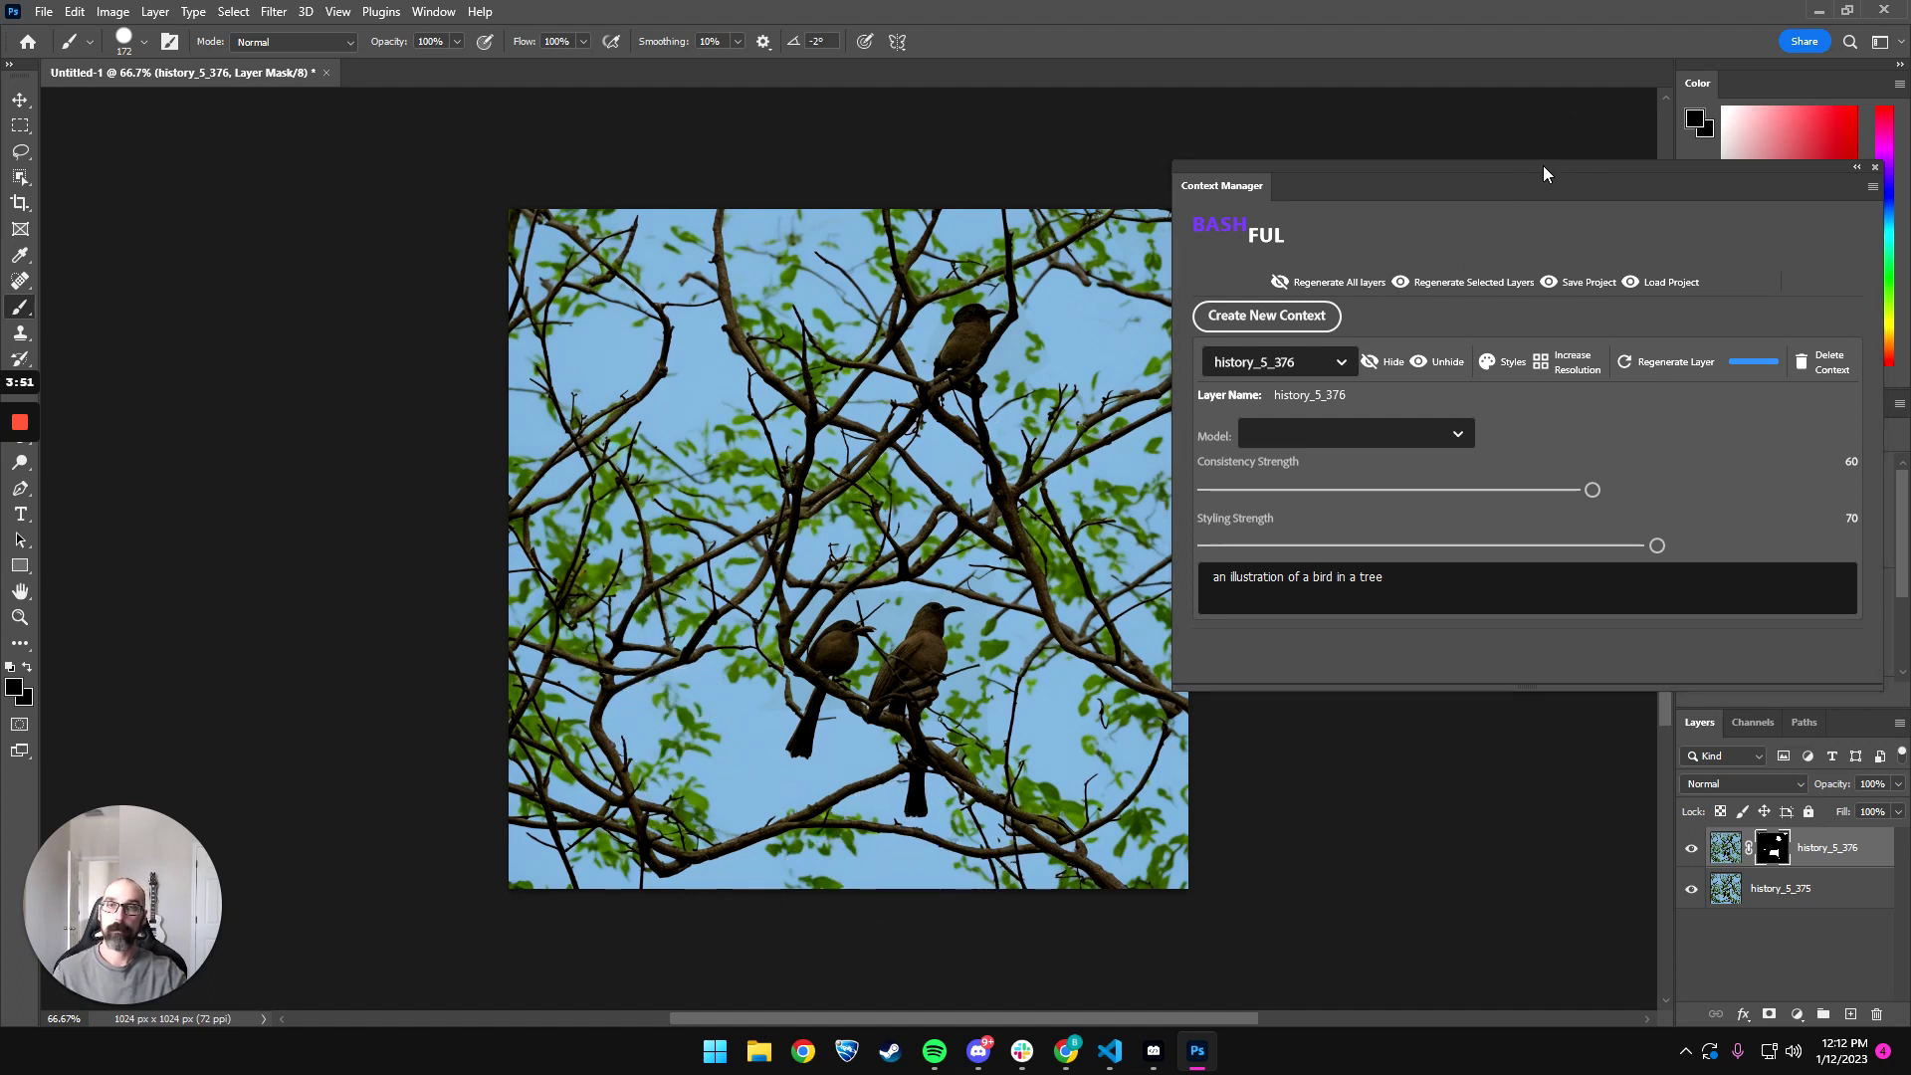
left_click_drag(1543, 174, 1535, 219)
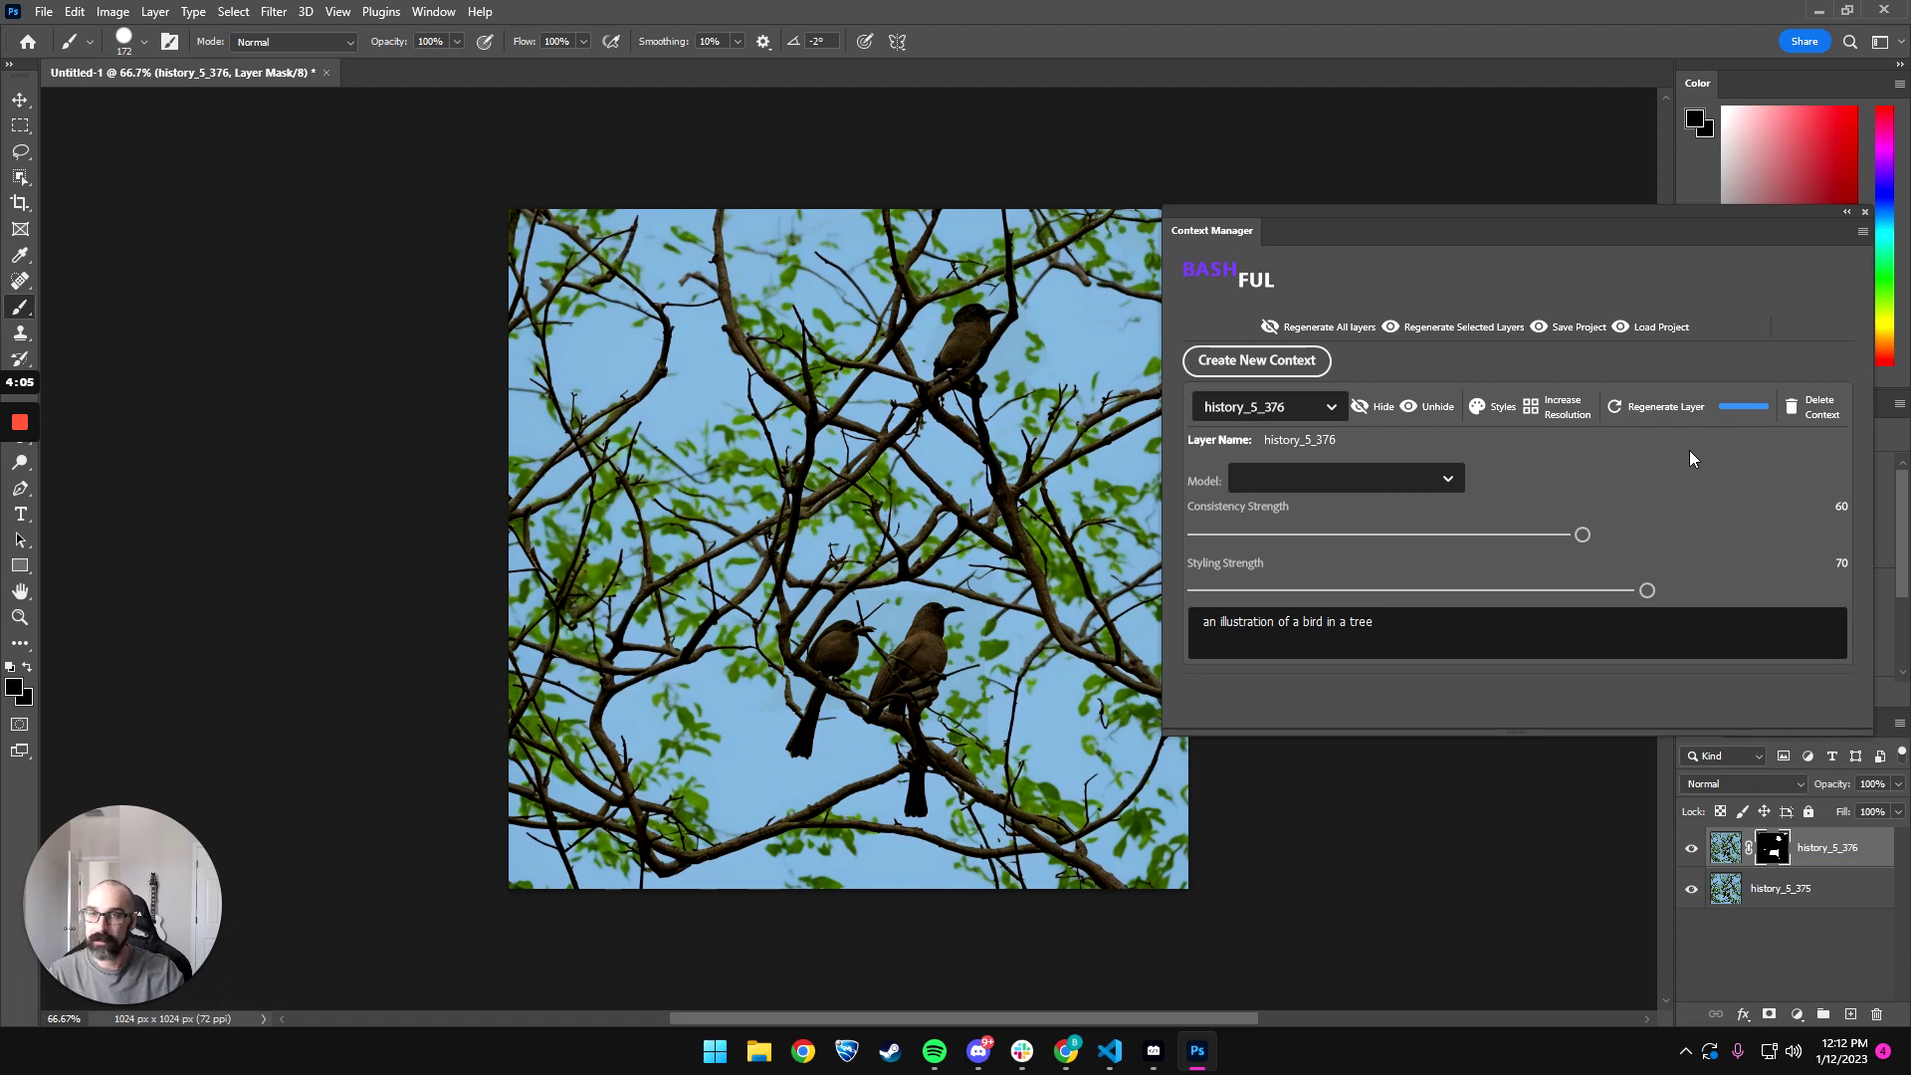
left_click_drag(1700, 219, 1657, 212)
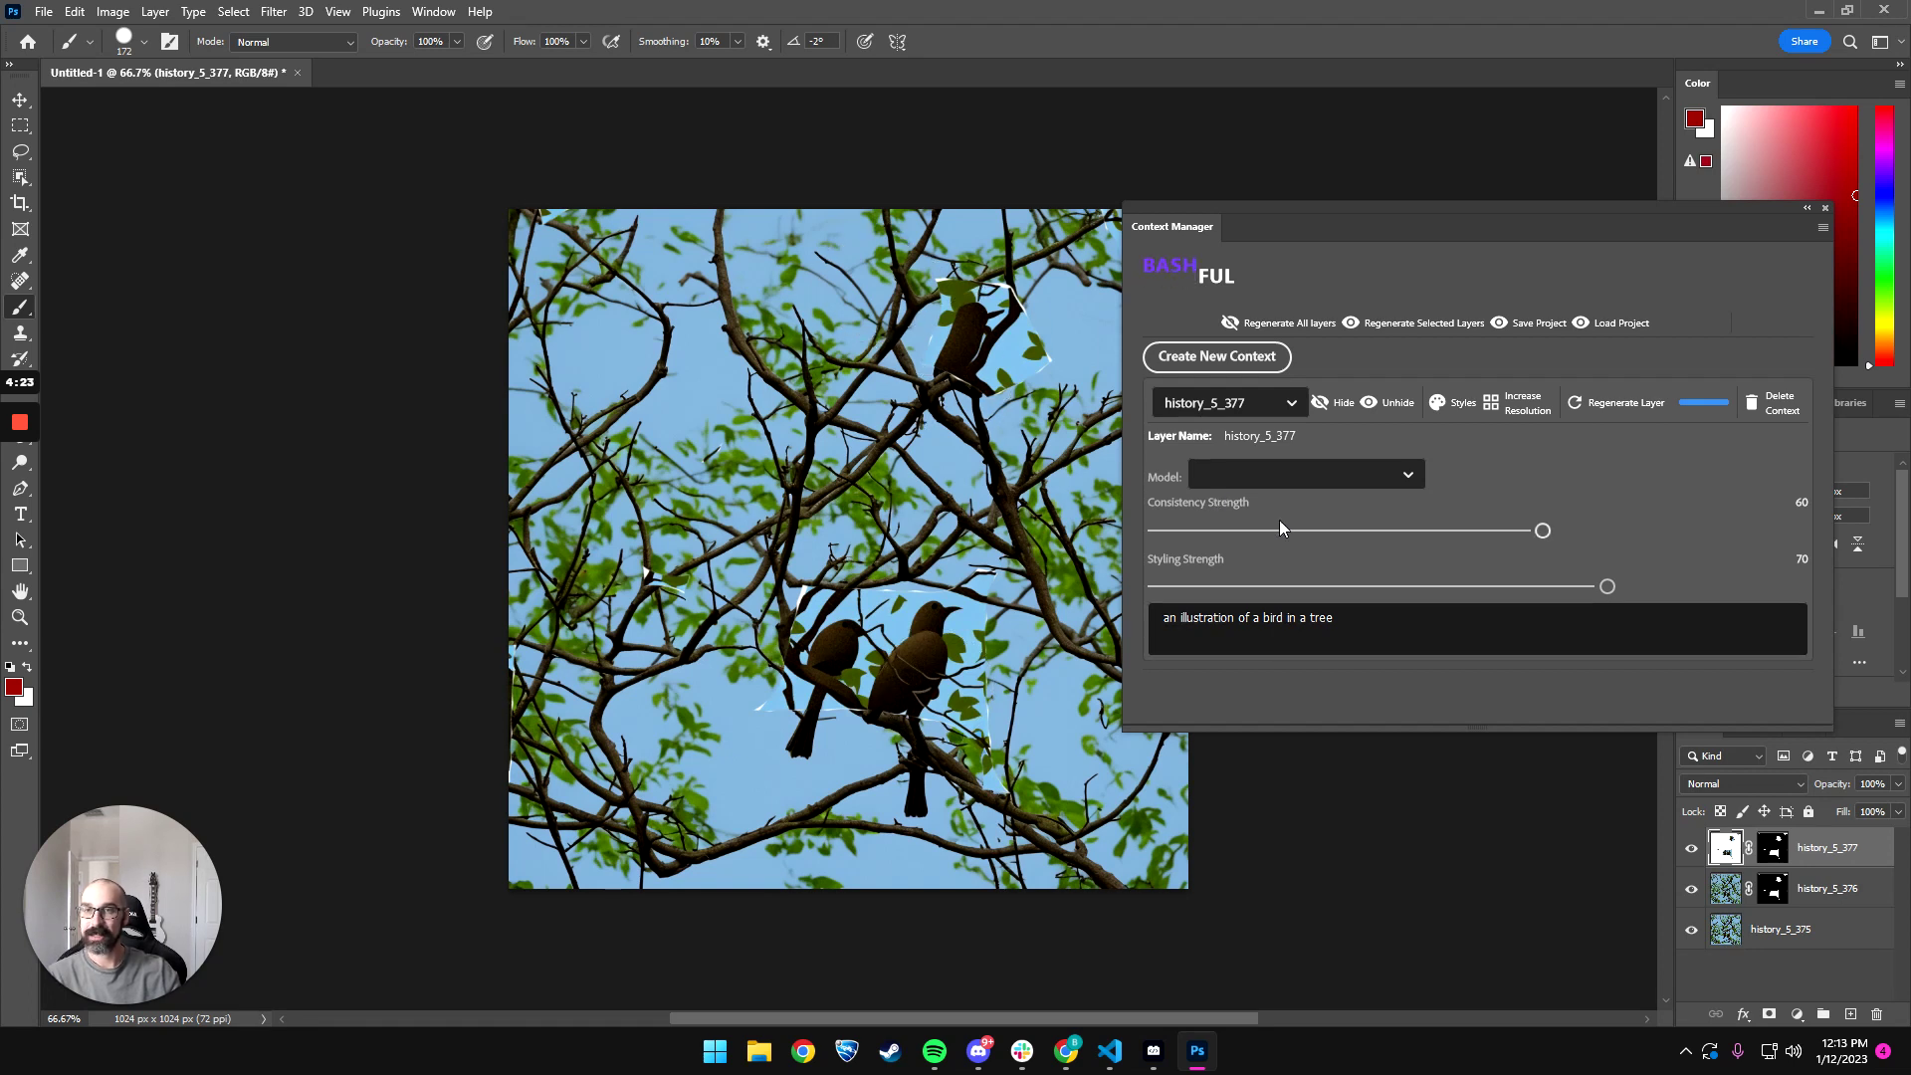
- Show history_5_377 and hide history_5_375 to view only the bird patches
left_click(1695, 854)
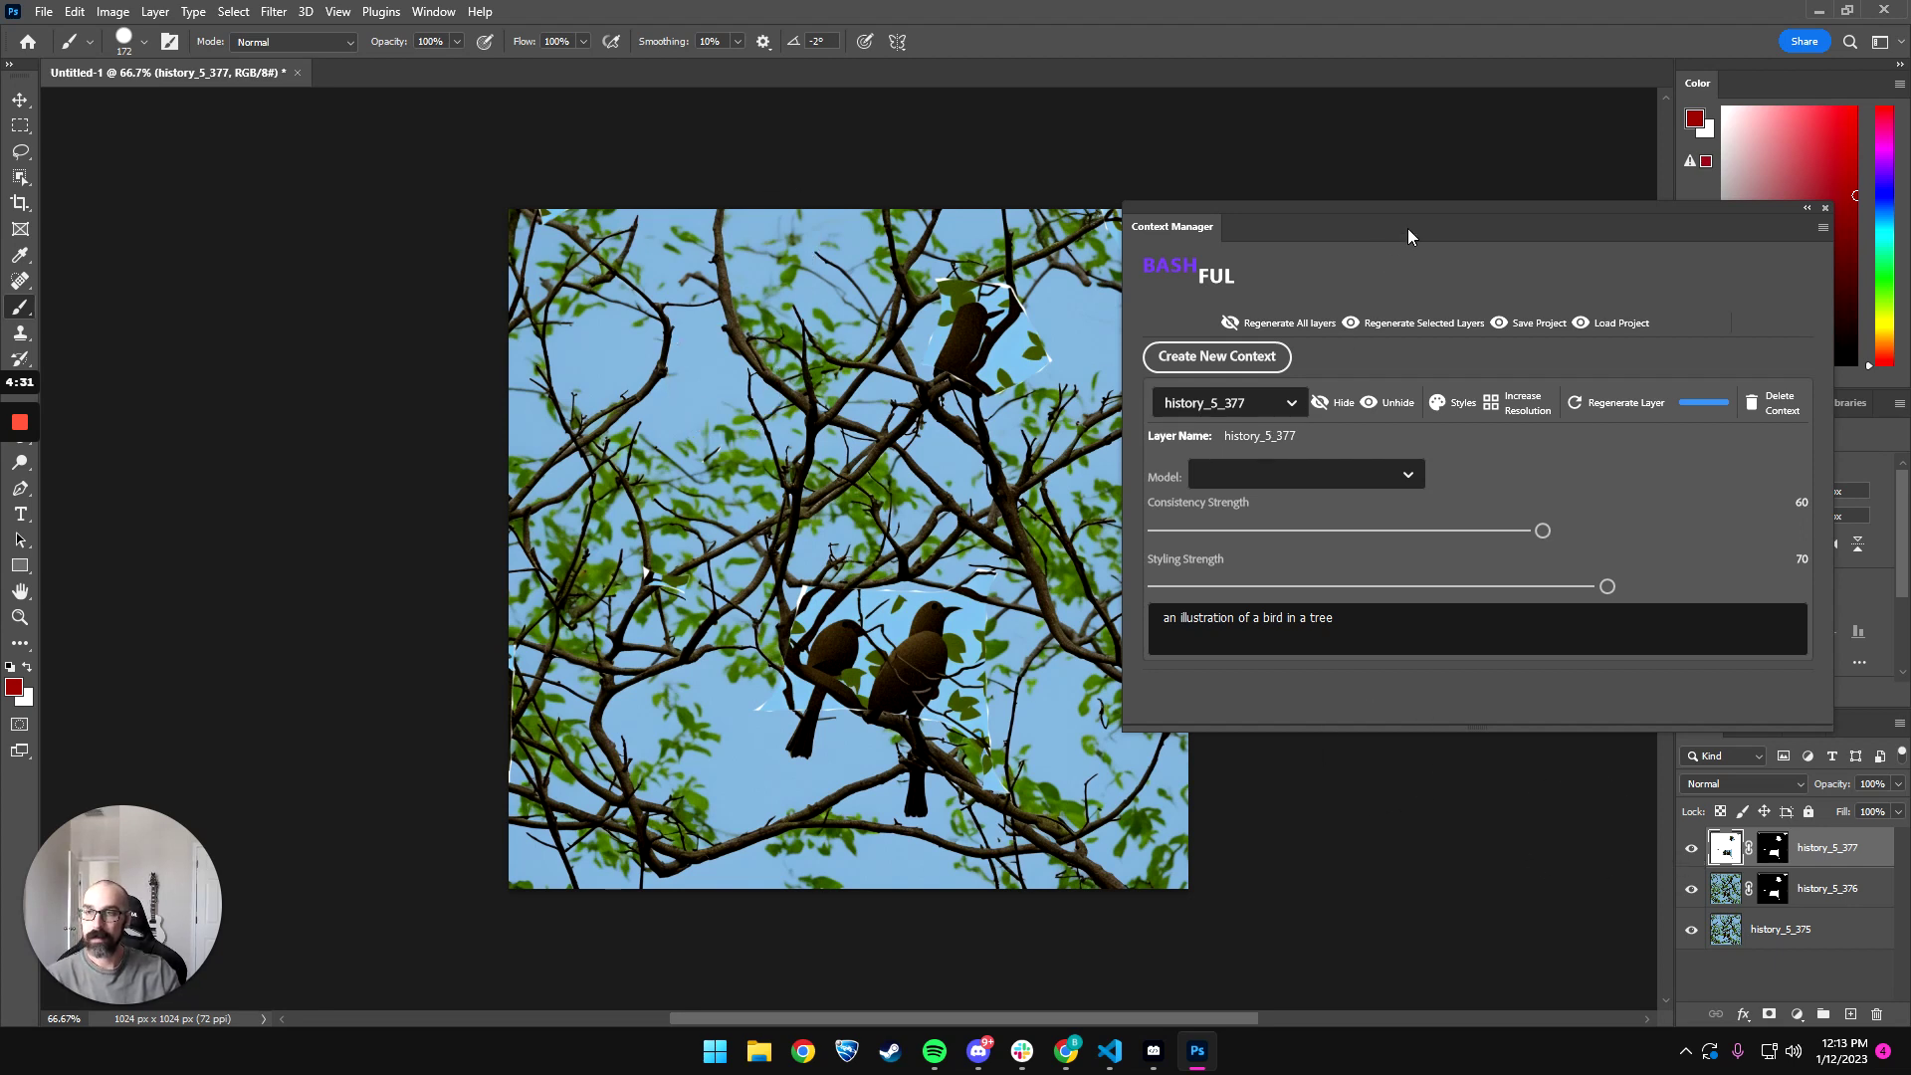
left_click_drag(1408, 230, 1465, 221)
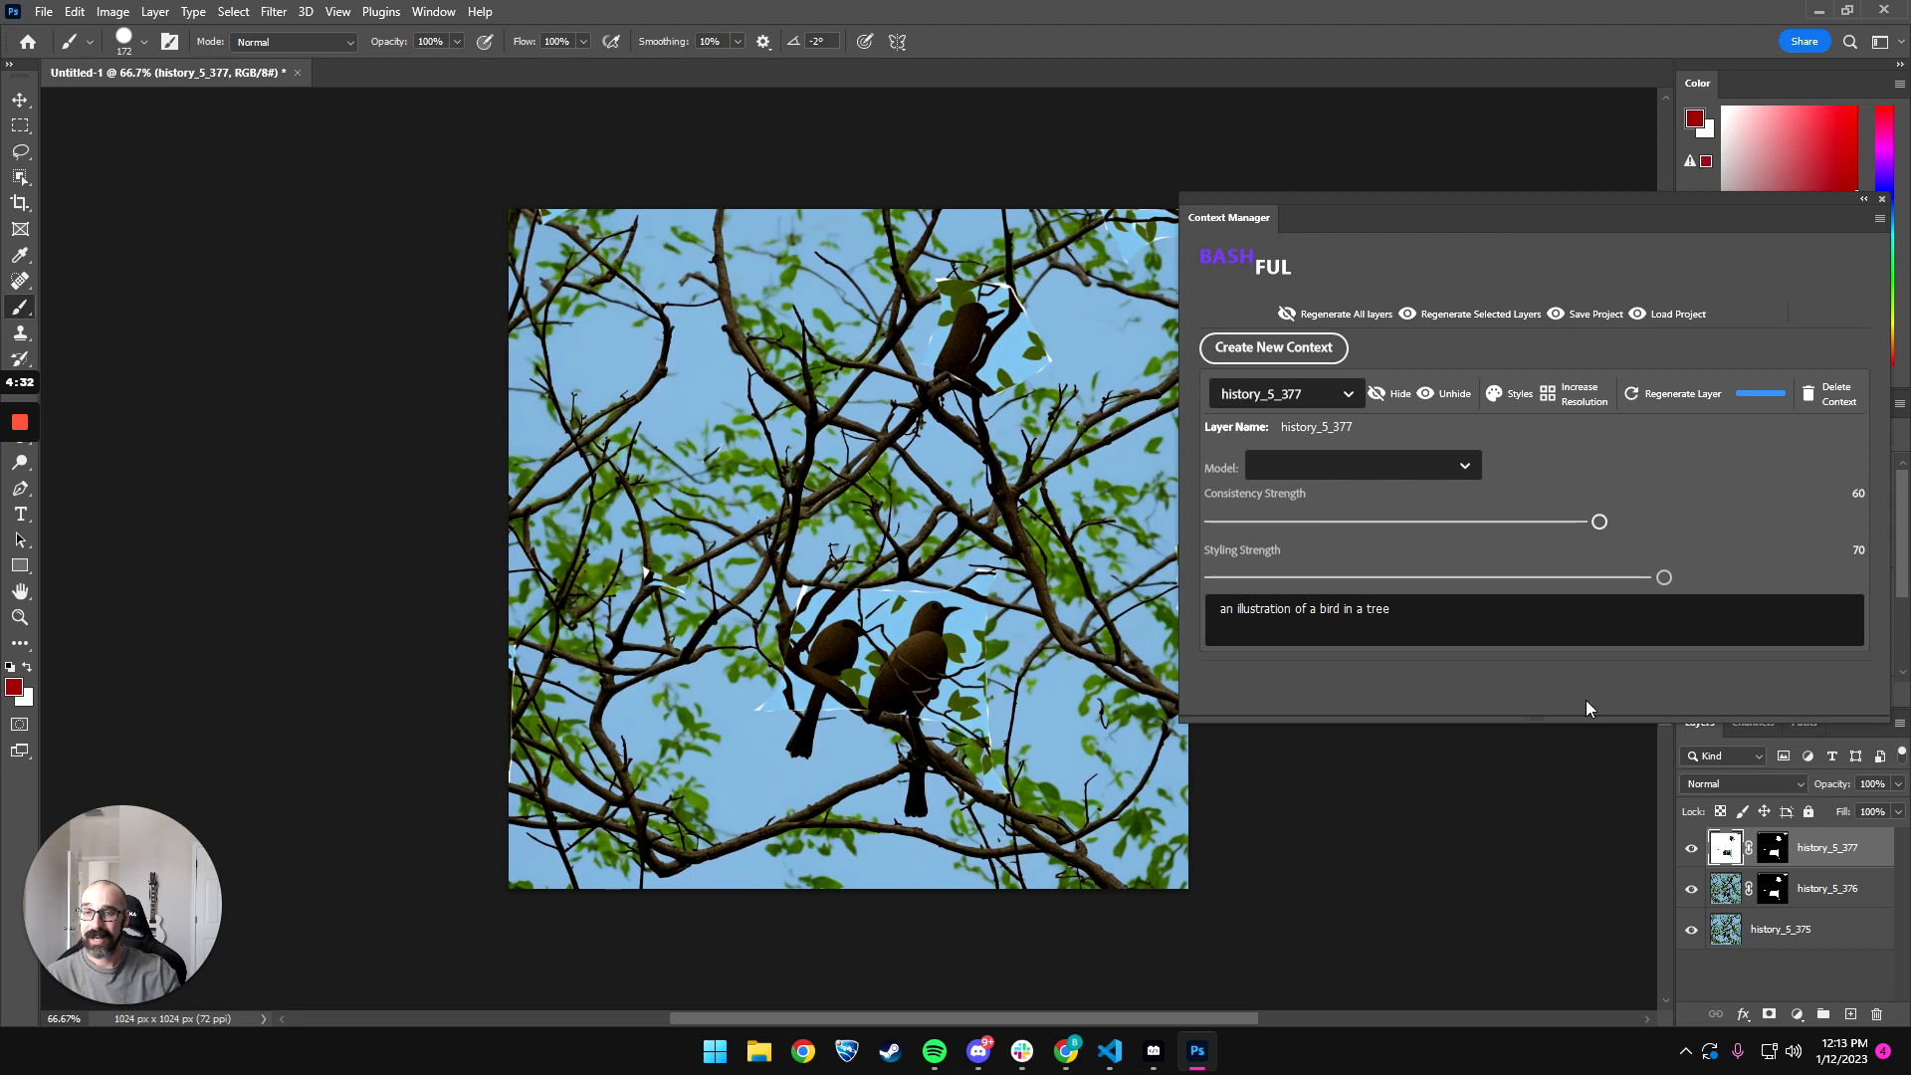
left_click(1692, 852)
left_click(1692, 854)
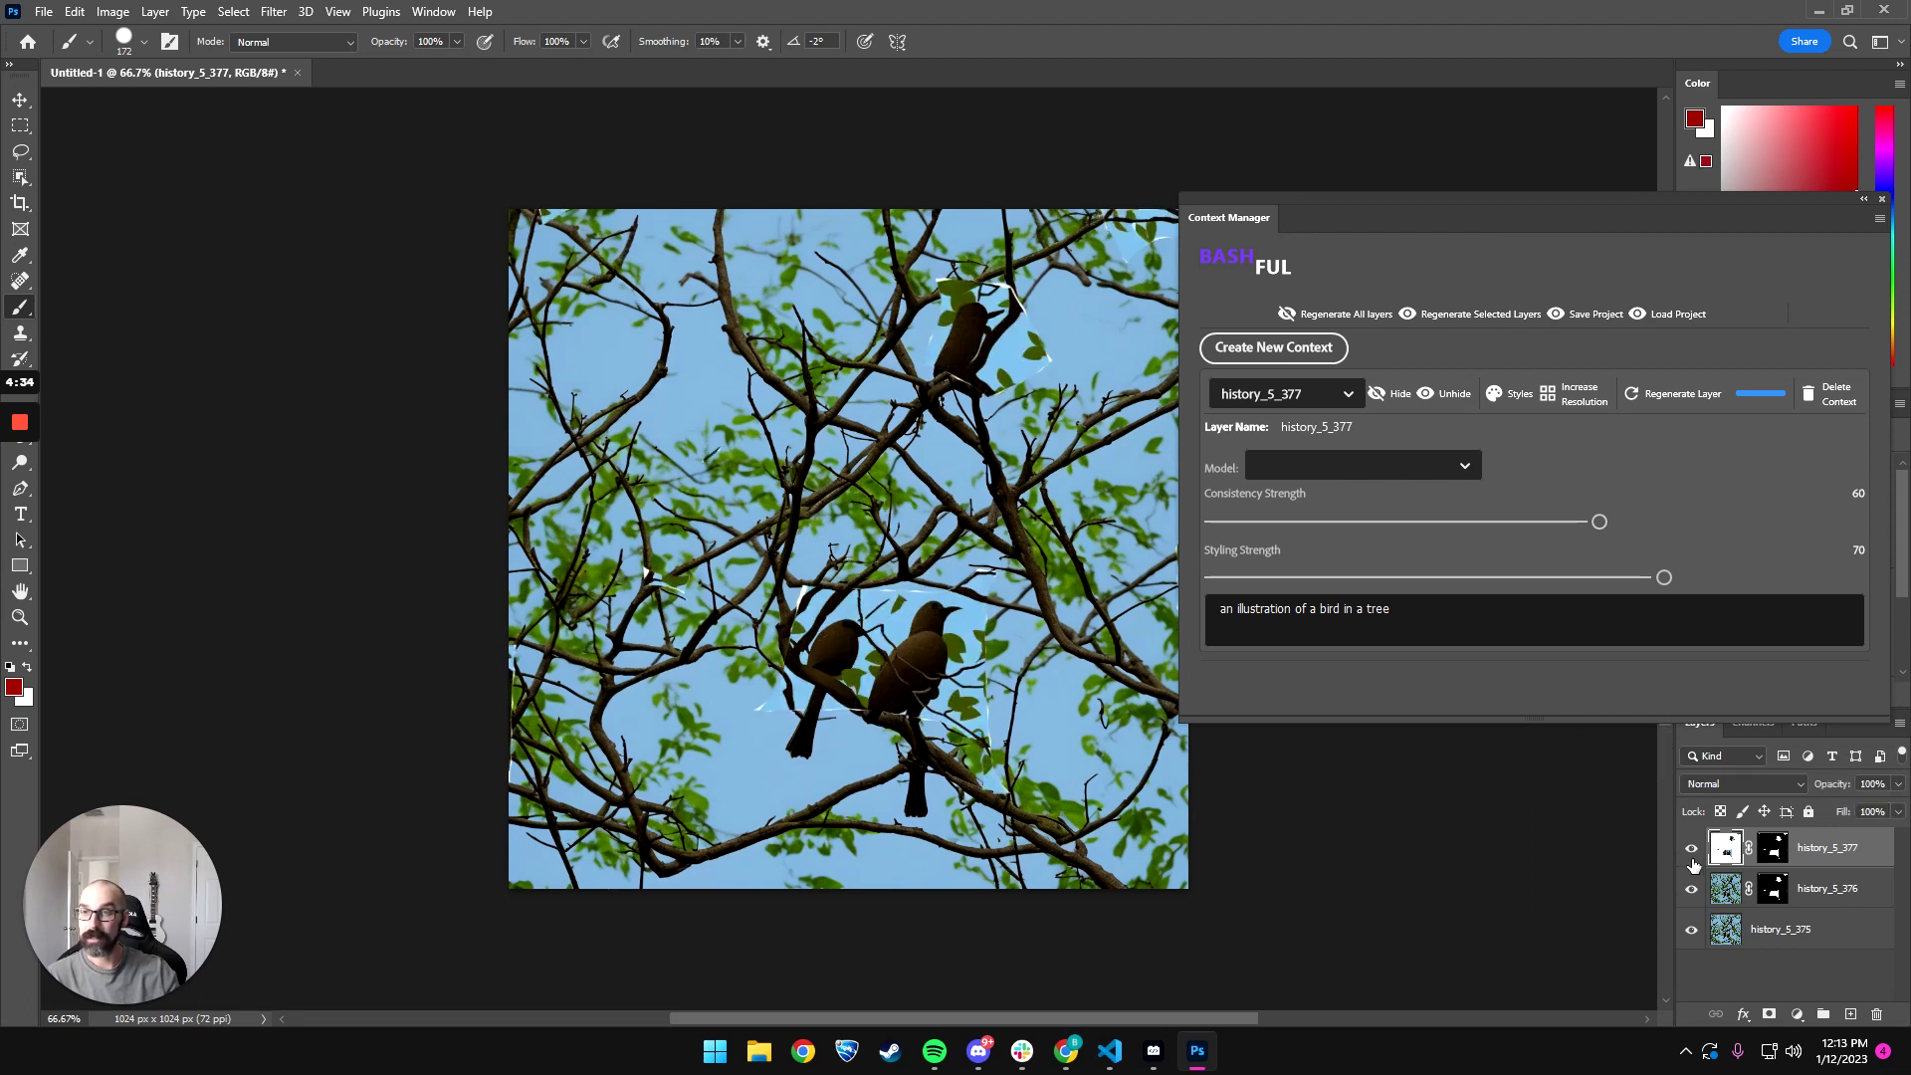
left_click(1691, 933)
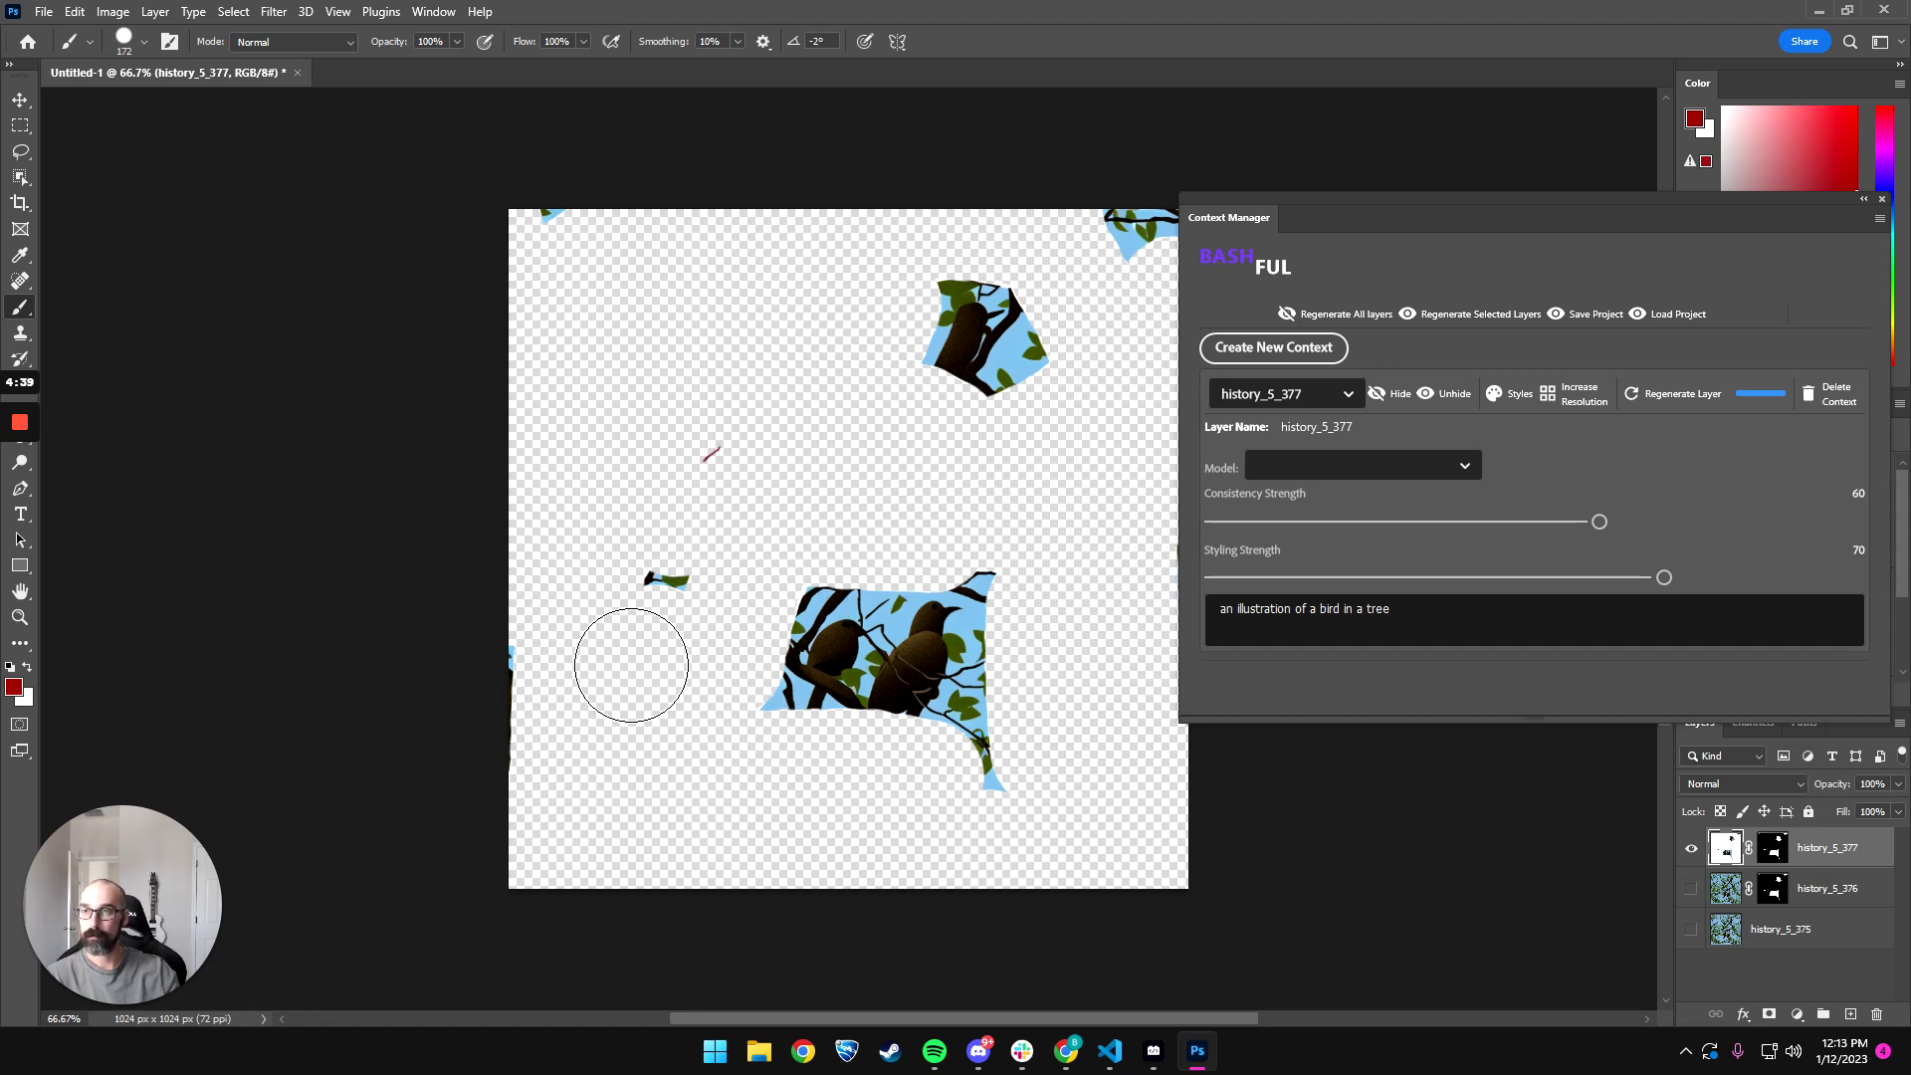
- Brush over history_5_377's mask to hide the red marks, then undo the stroke
left_click(653, 600)
left_click(1383, 394)
mouse_move(661, 427)
left_mouse_down()
mouse_move(662, 588)
mouse_move(1109, 222)
mouse_move(619, 200)
mouse_move(469, 606)
mouse_move(649, 824)
mouse_move(1003, 811)
mouse_move(998, 547)
left_mouse_up()
key("ctrl+z")
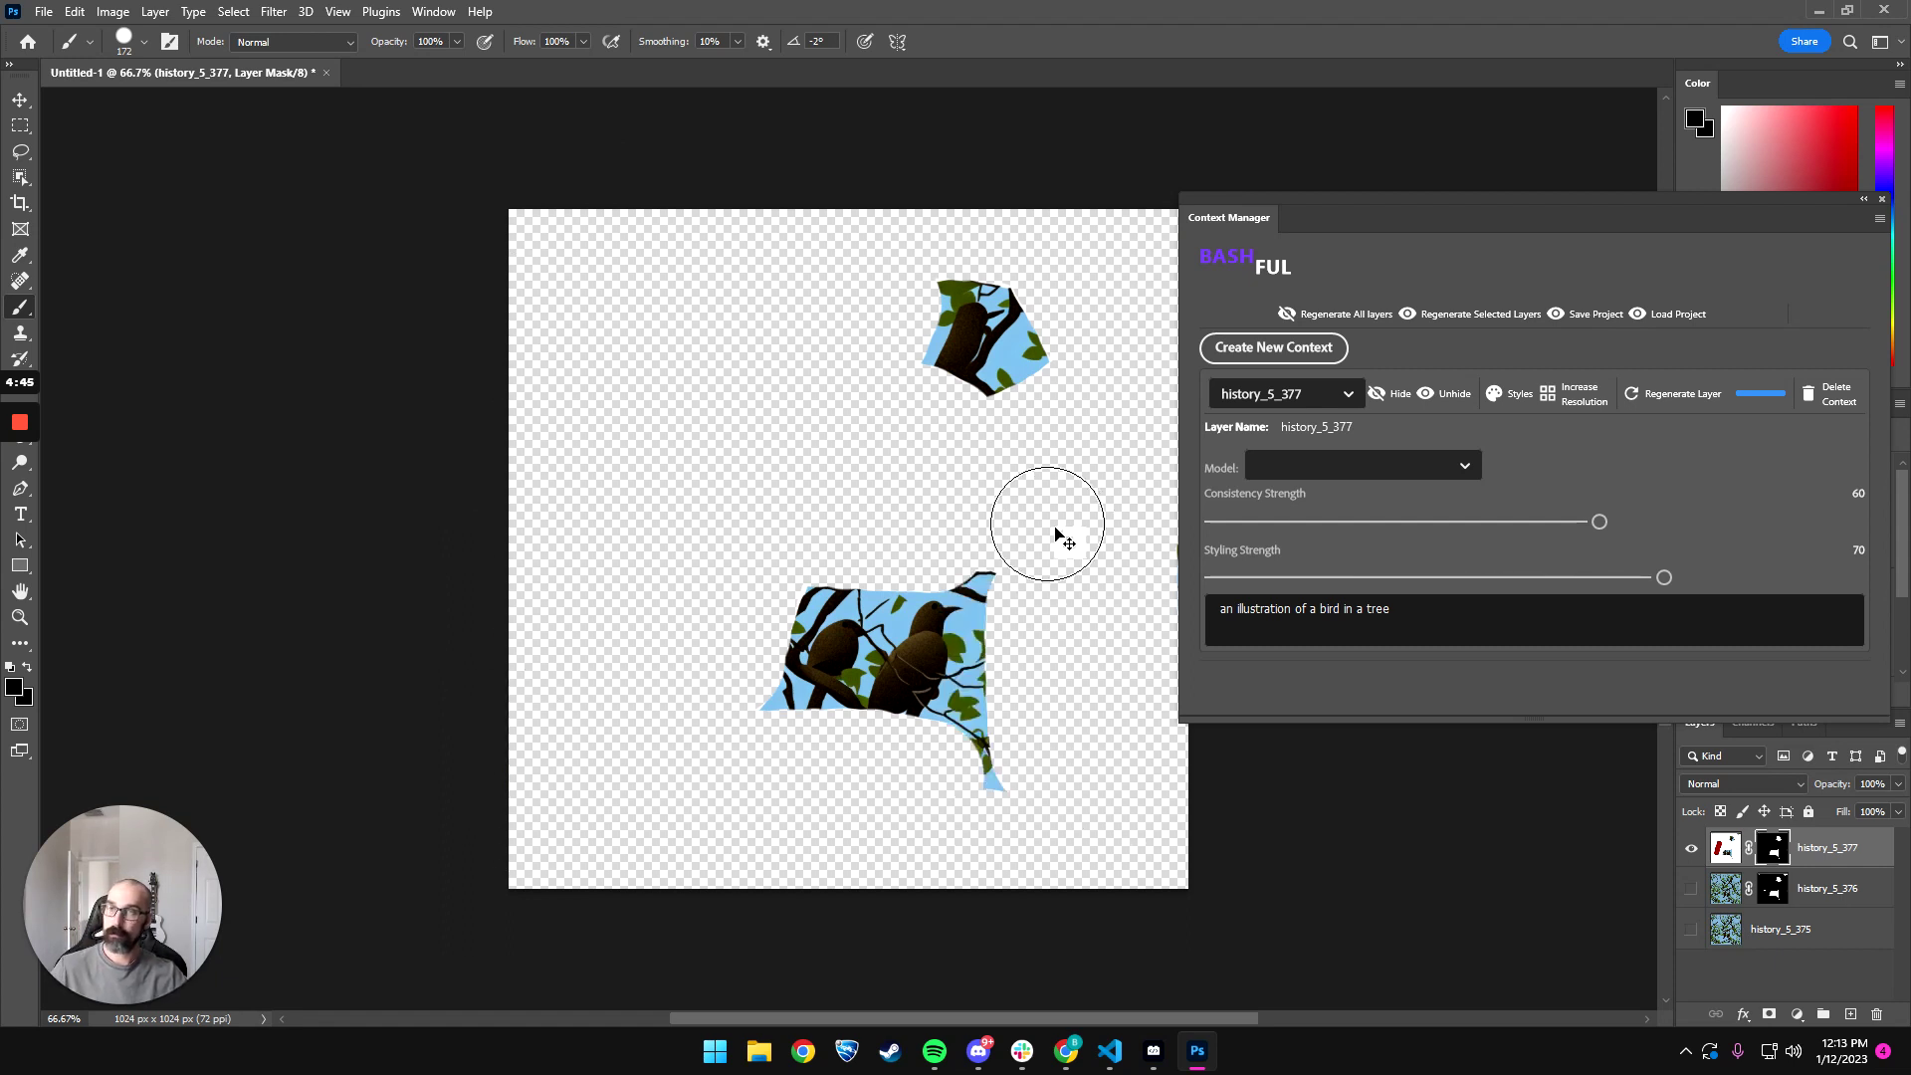
- Toggle history_5_377, history_5_376 and history_5_375 to compare the illustrated and photo birds
left_click(1692, 852)
left_click(1692, 852)
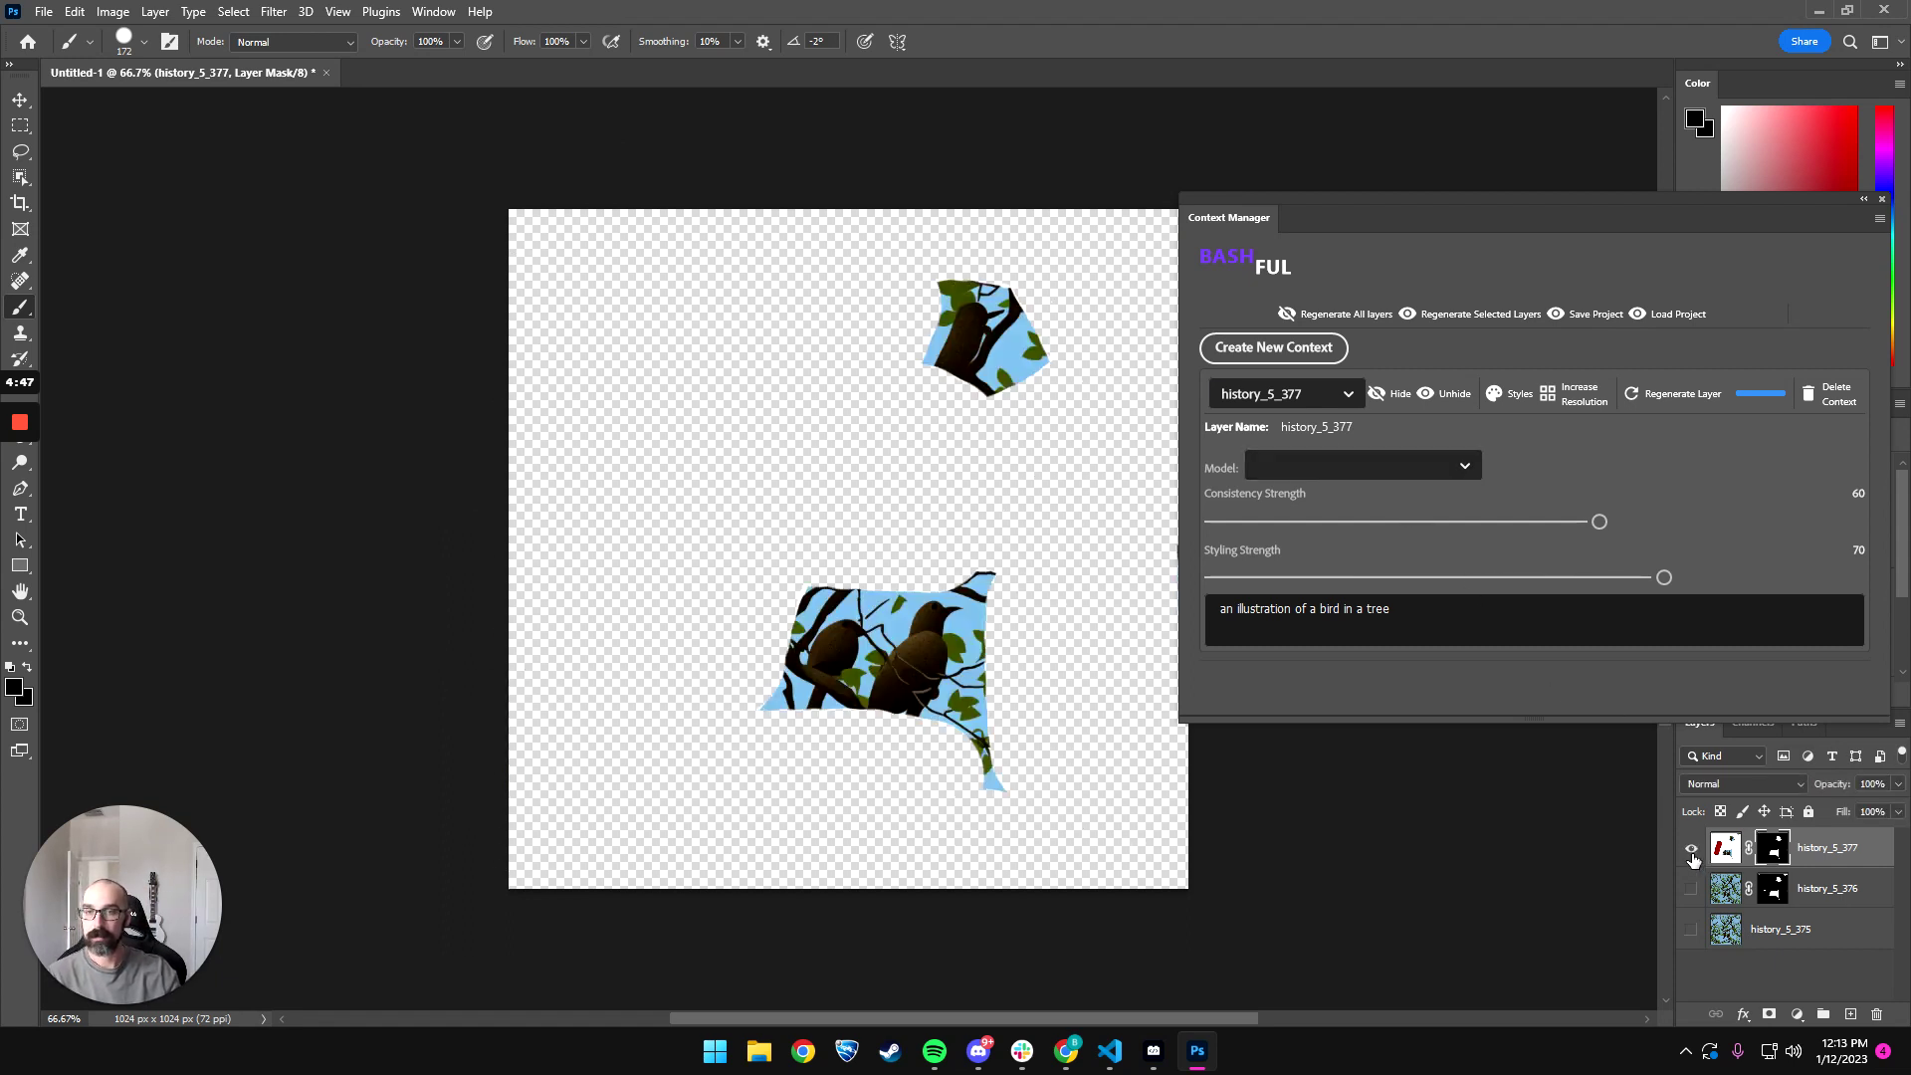
left_click(1692, 889)
left_click(1692, 888)
left_click(1692, 889)
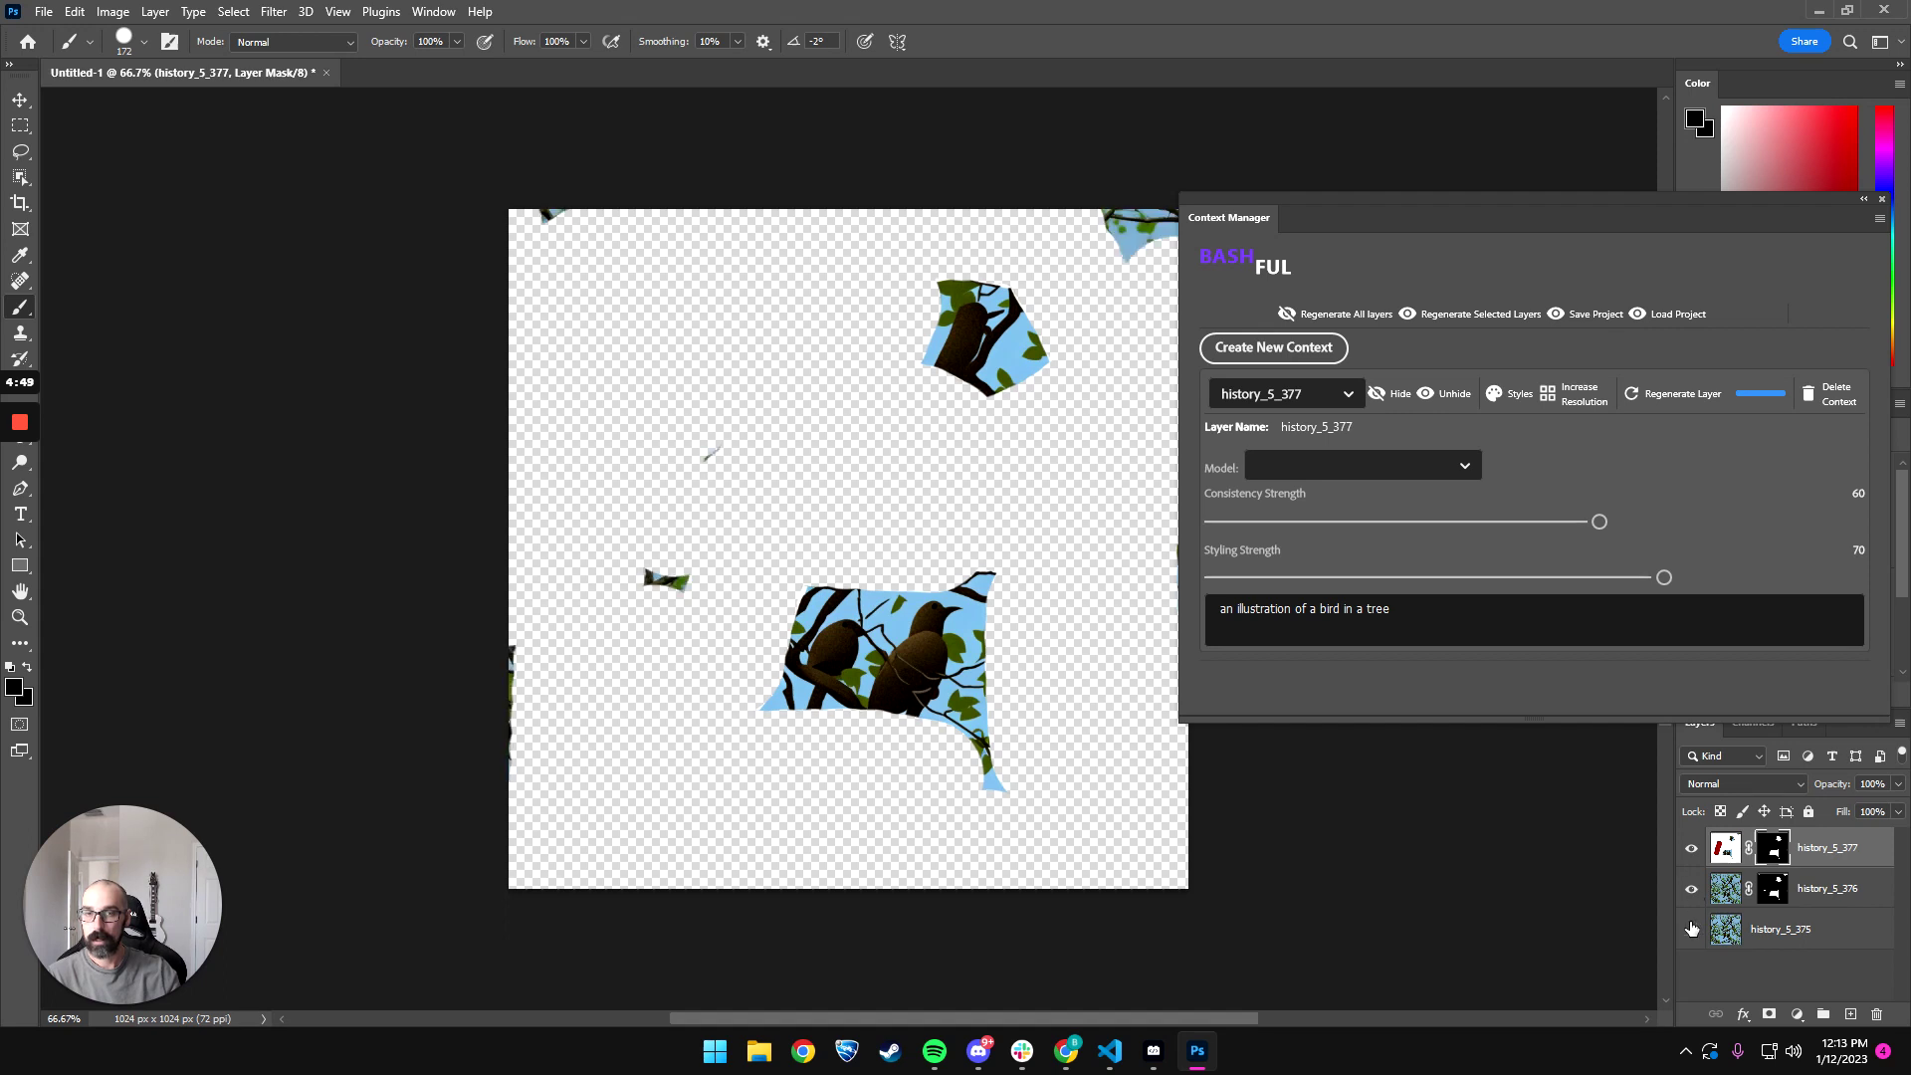
left_click(1692, 930)
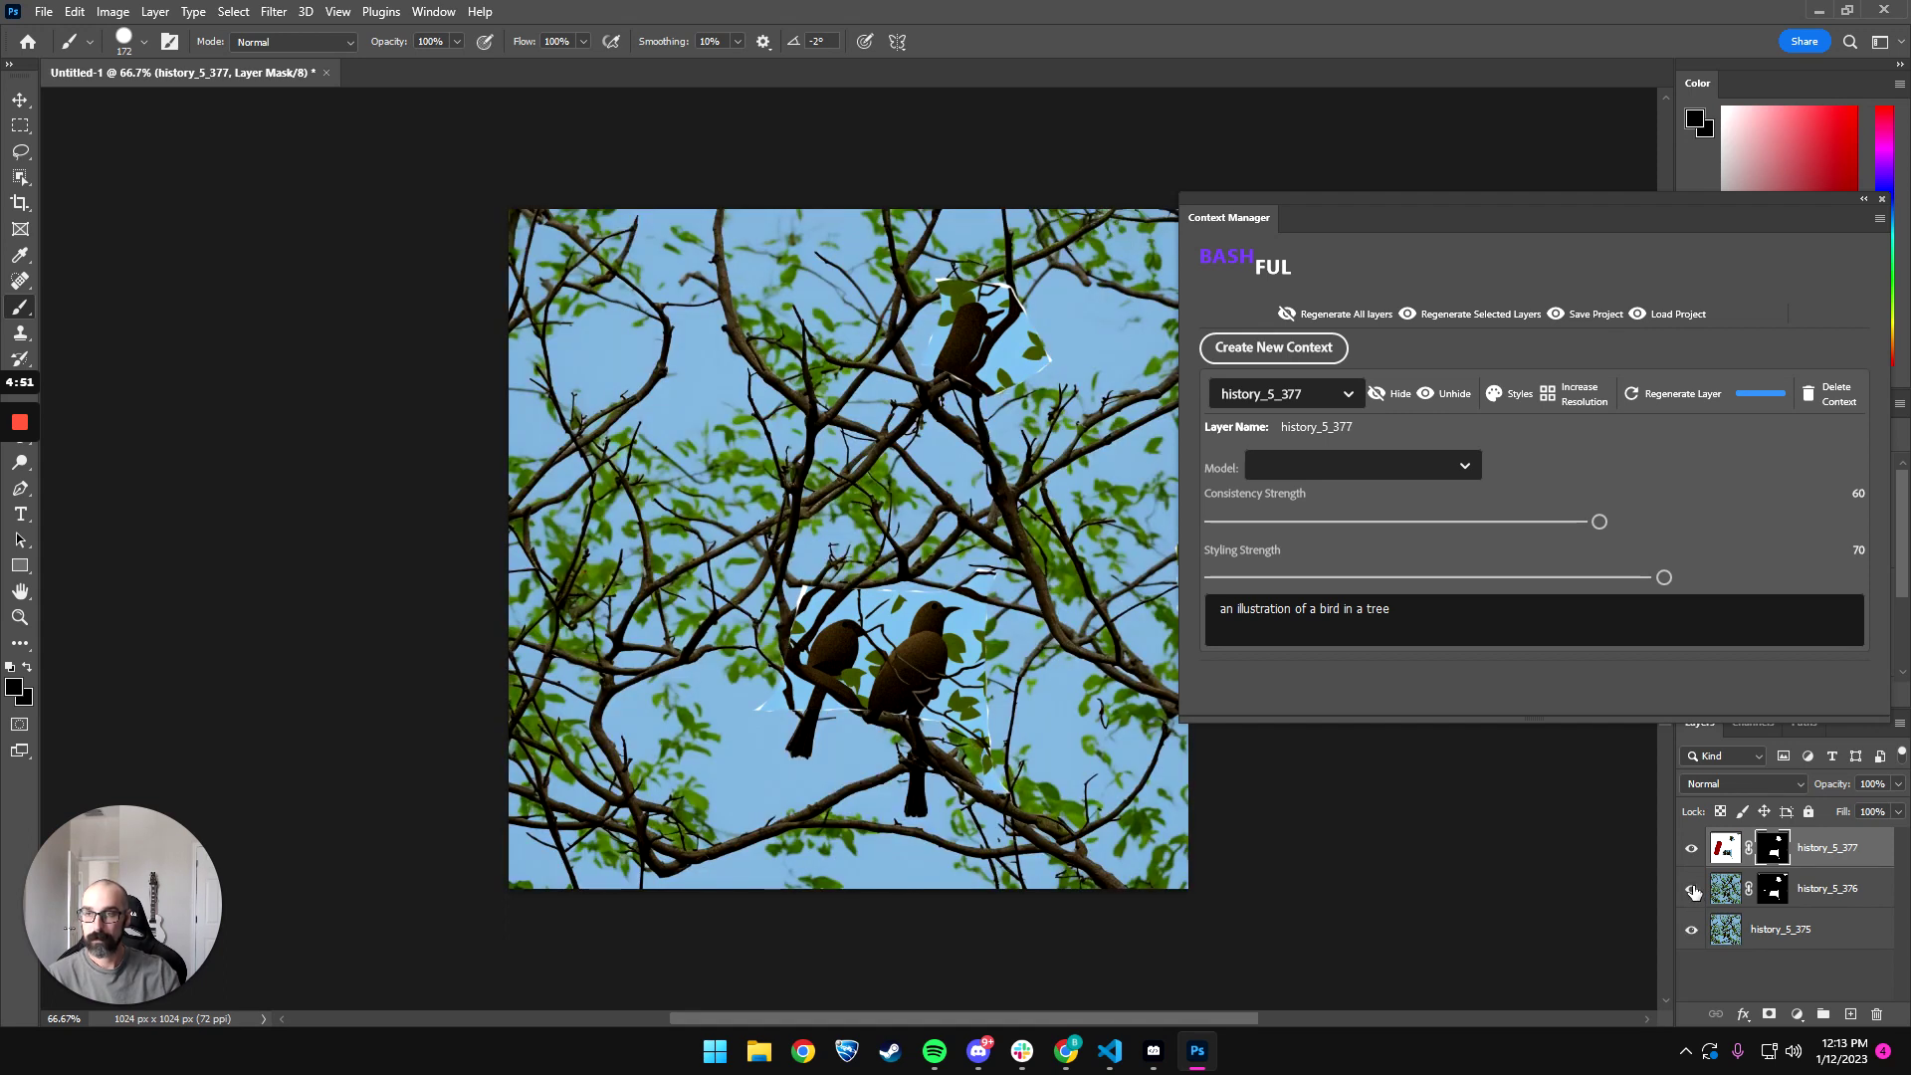
left_click(1692, 889)
left_click(1692, 849)
left_click(1692, 849)
left_click(1692, 849)
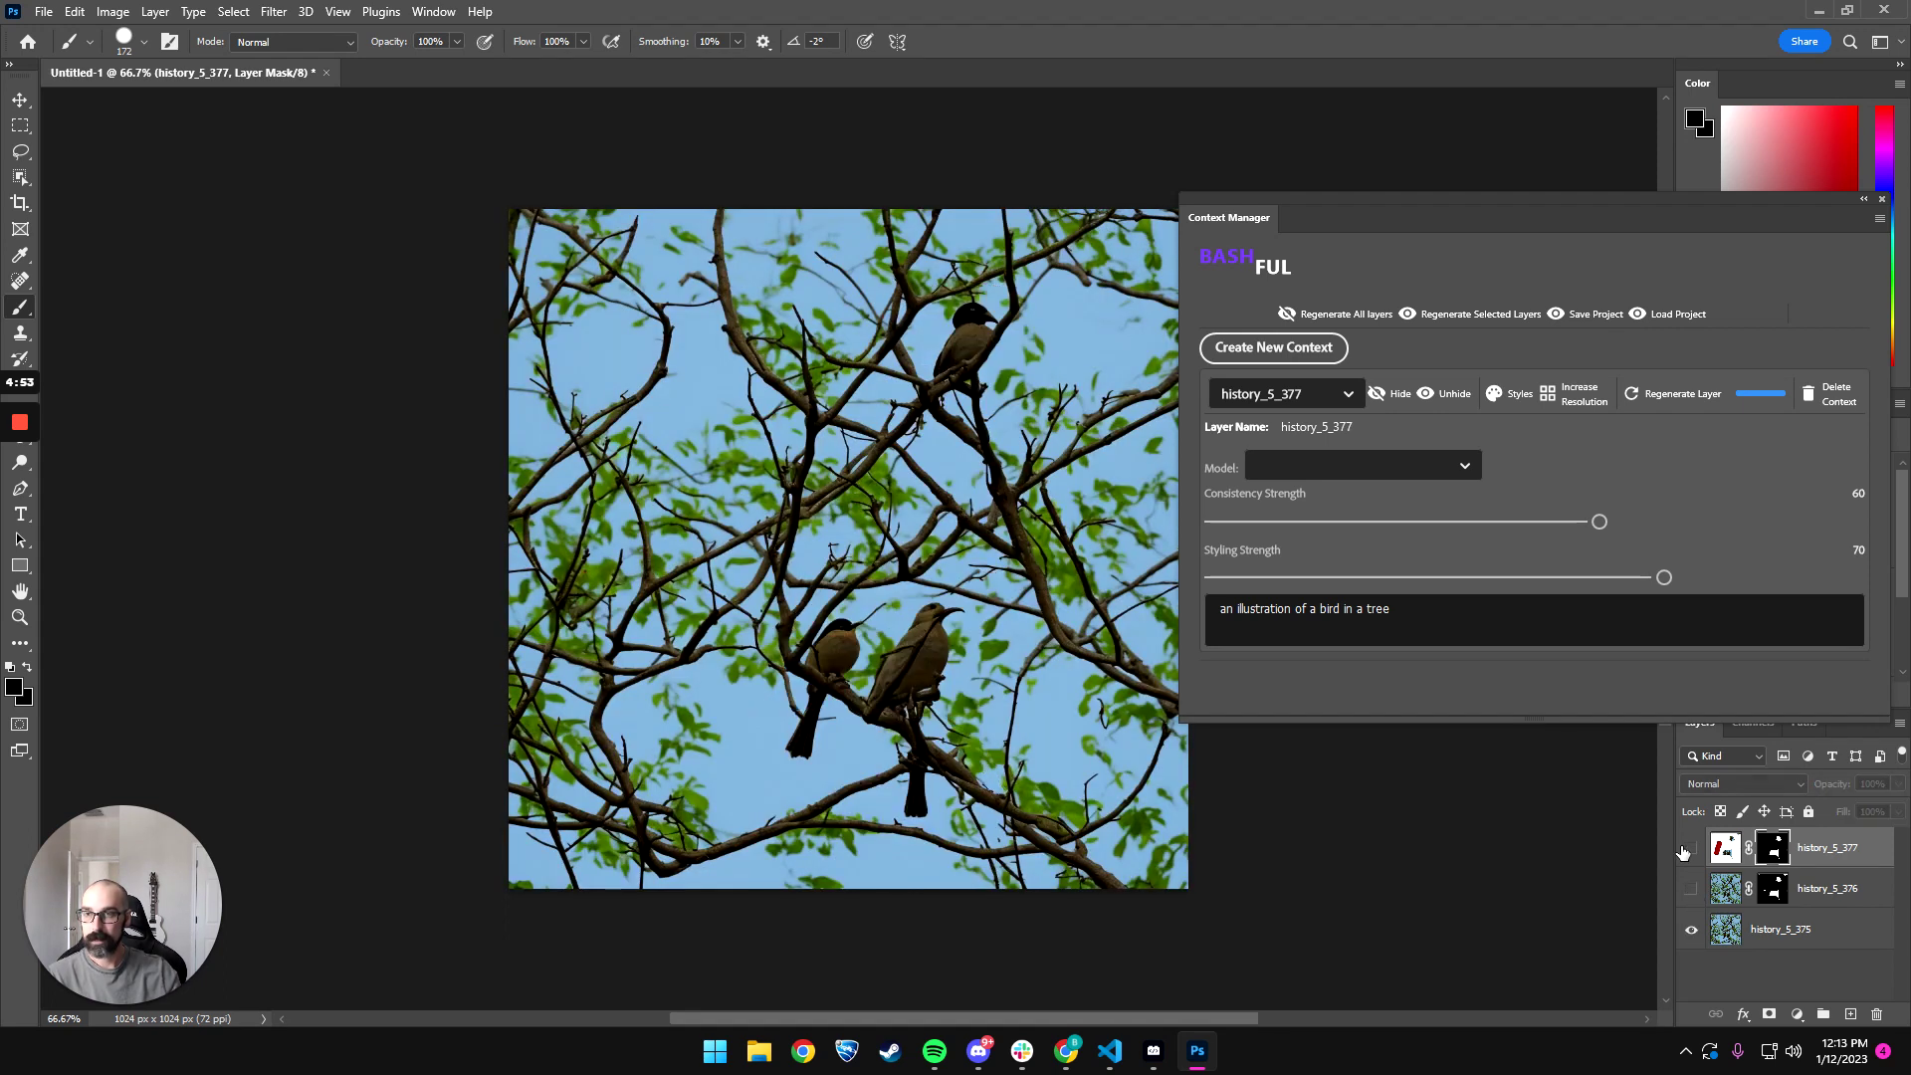
left_click(1692, 849)
left_click(1683, 852)
left_click(1683, 852)
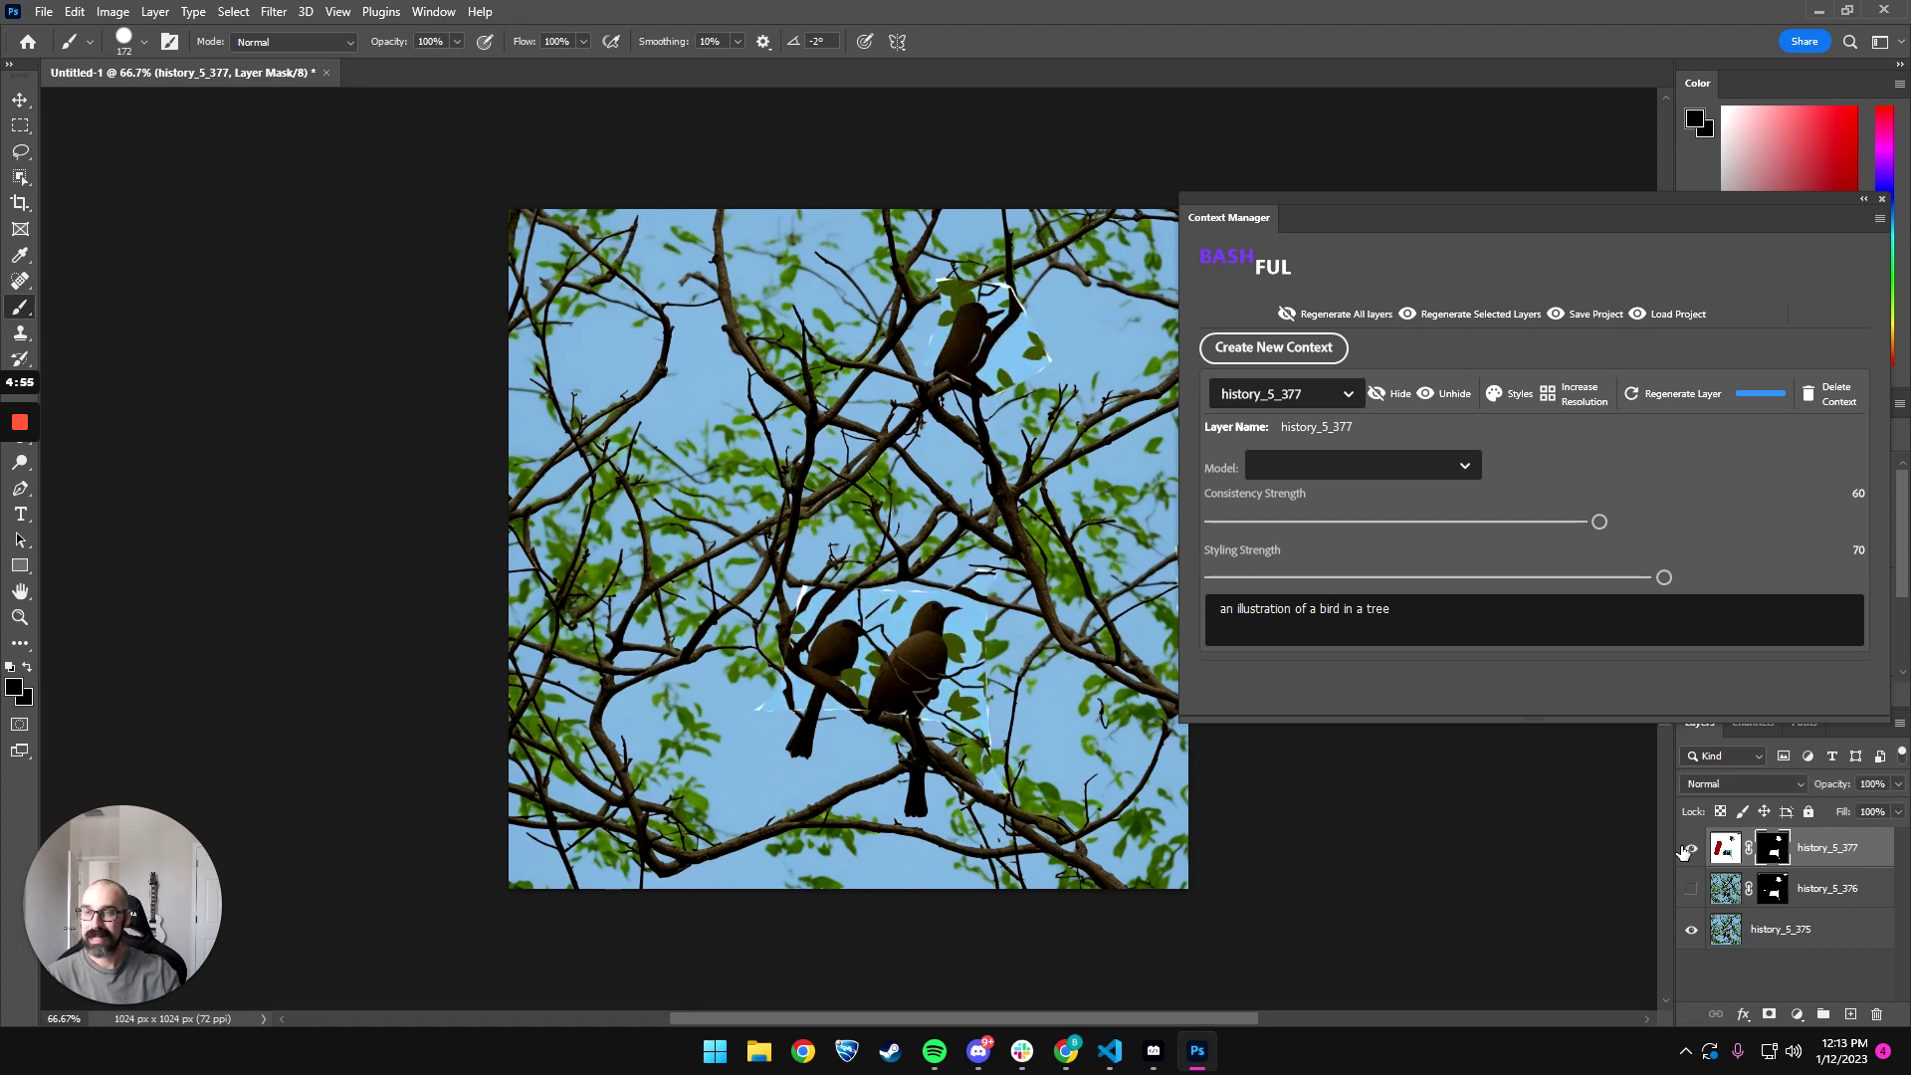
left_click(1683, 852)
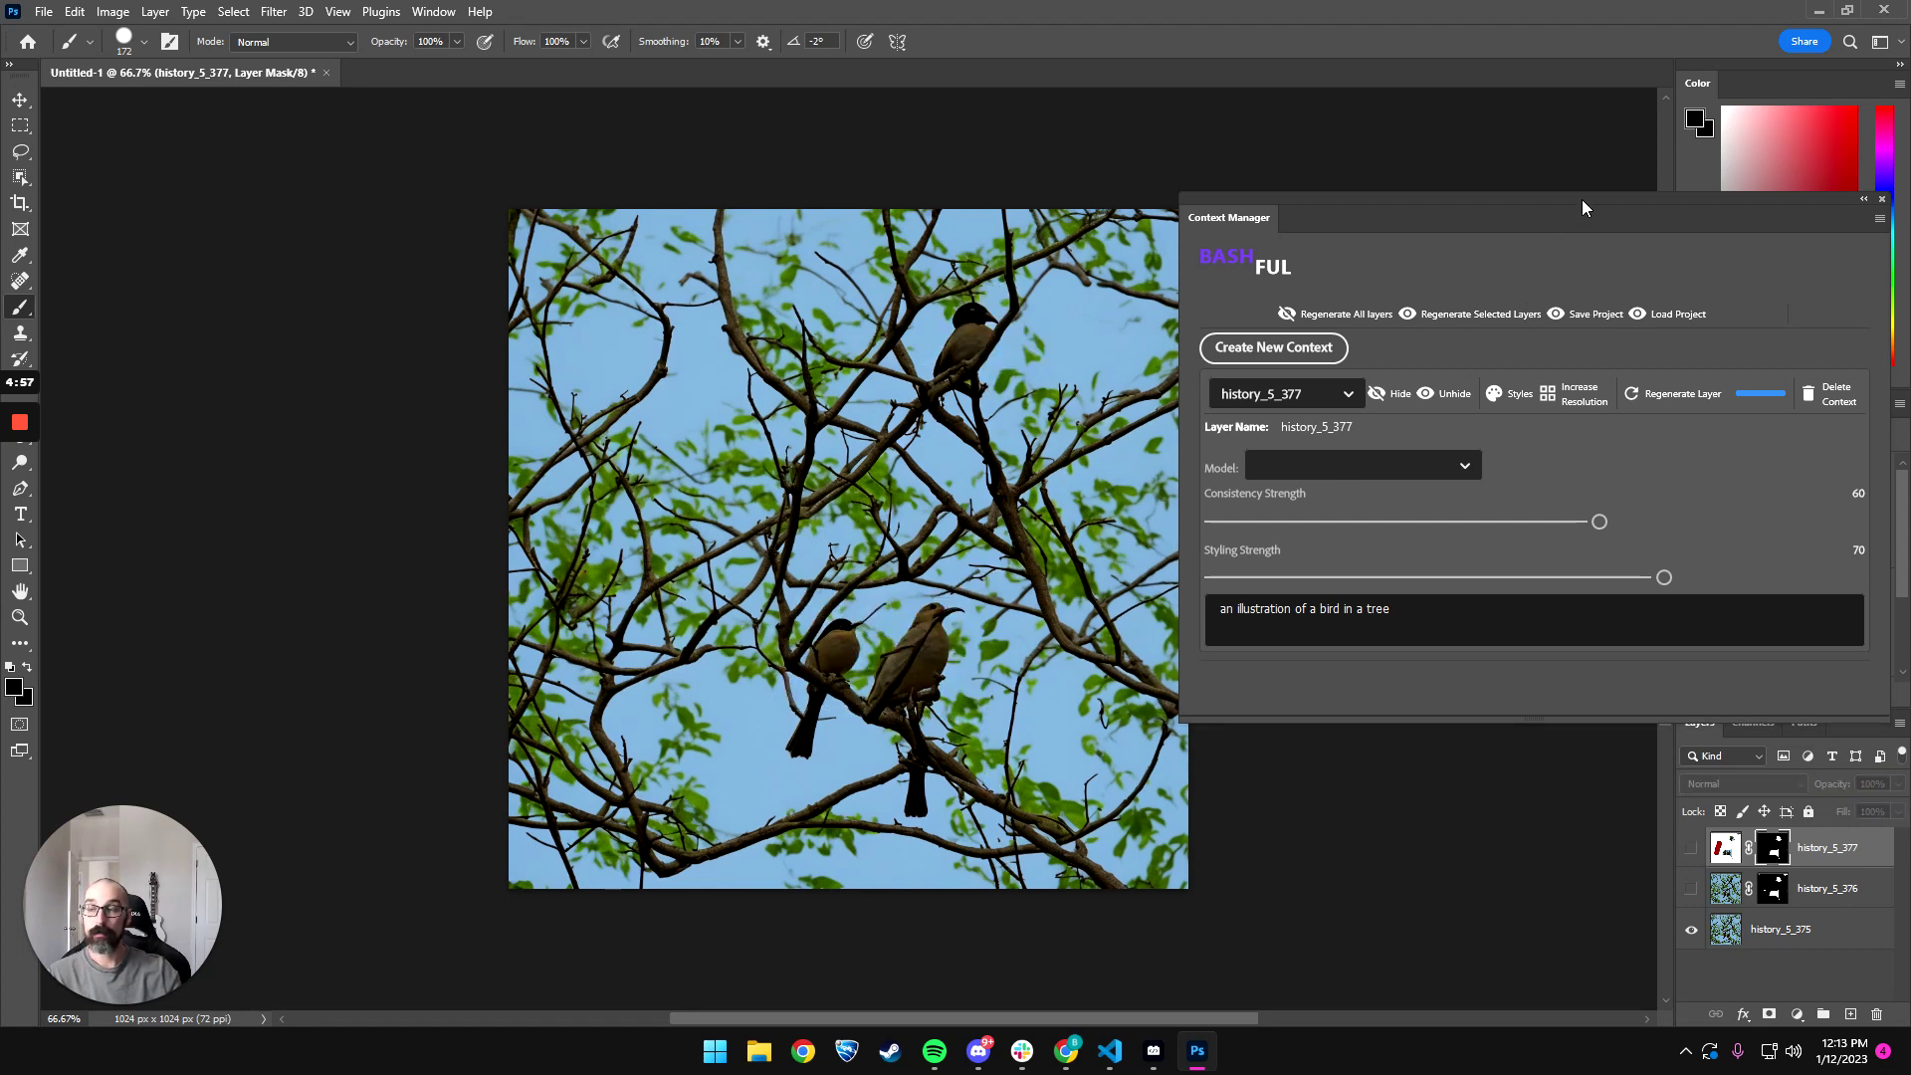
- Reposition the Context Manager panel and make history_5_376 visible again
left_click_drag(1582, 200, 1444, 217)
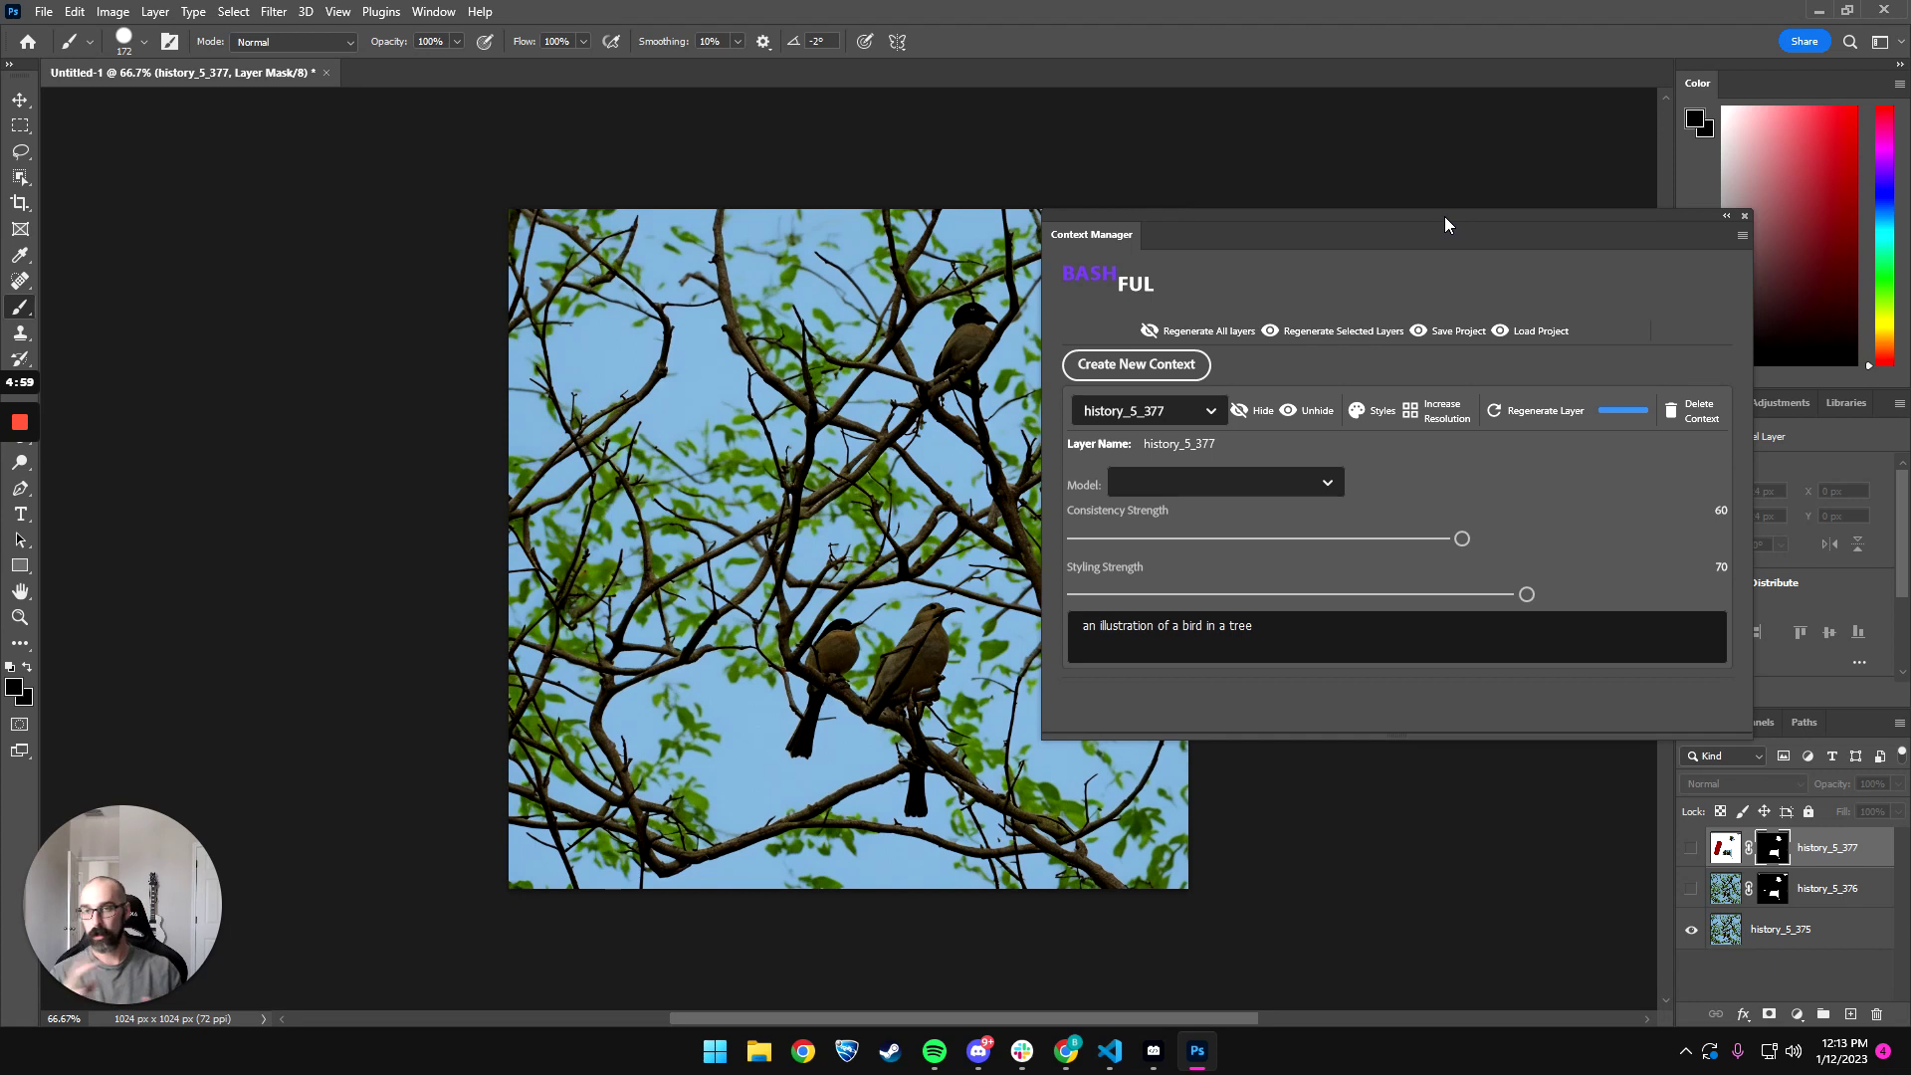
left_click_drag(1419, 219, 1357, 183)
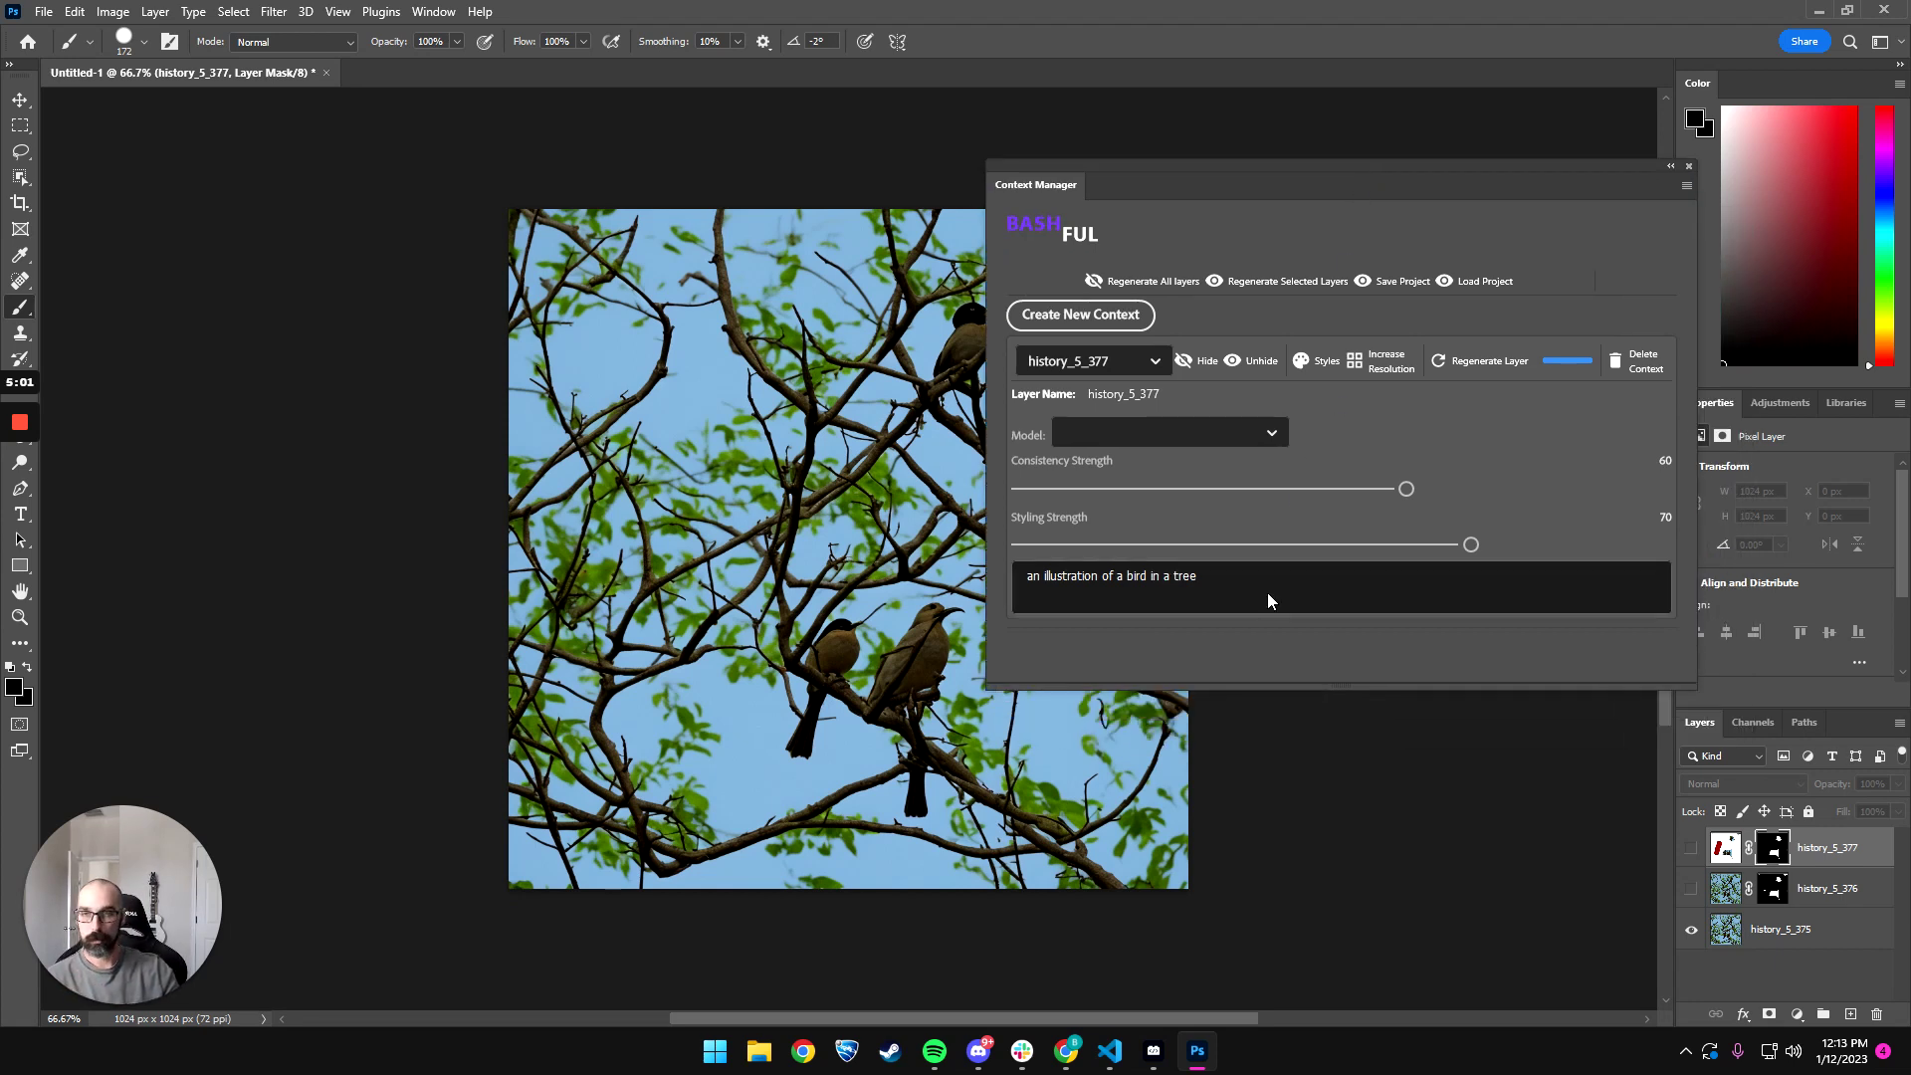
left_click_drag(1370, 165, 1399, 167)
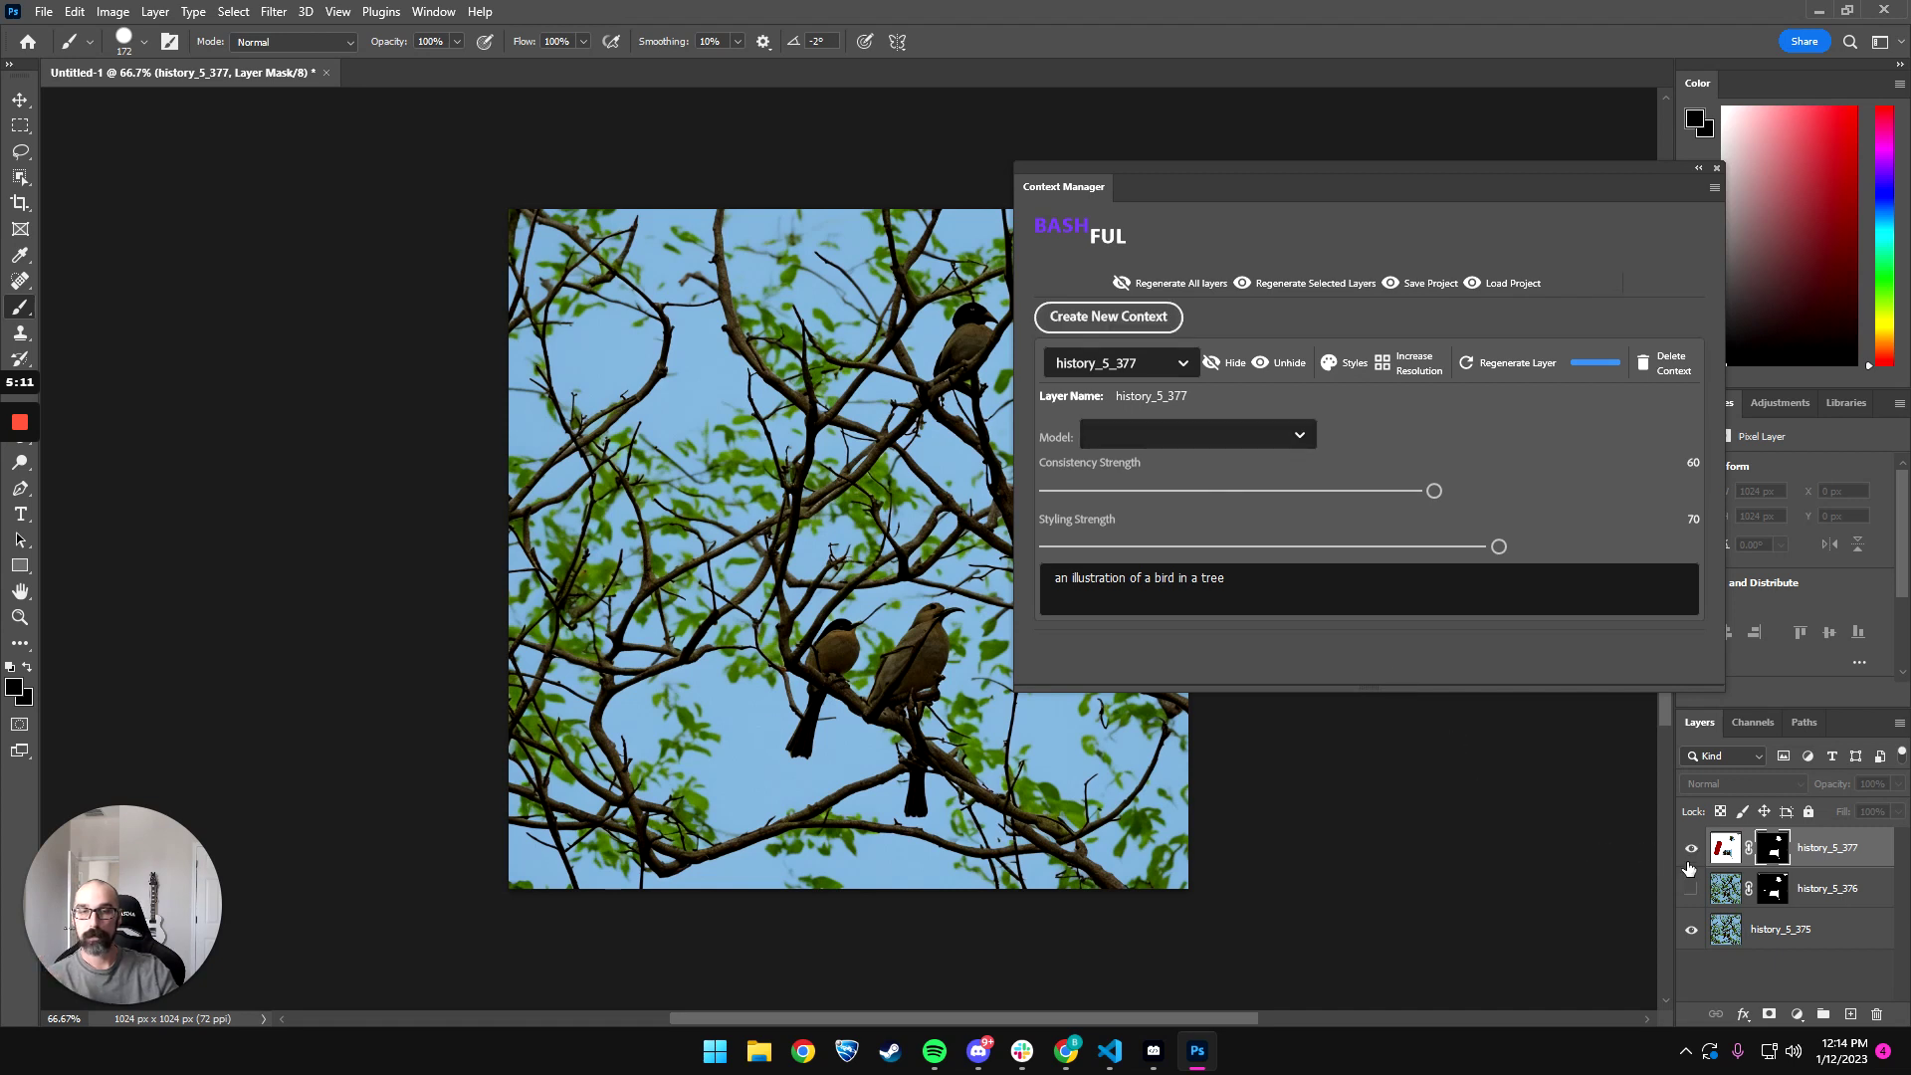
left_click(1691, 888)
- Select the three history layers and merge them into a single layer
left_click(1836, 936, "shift")
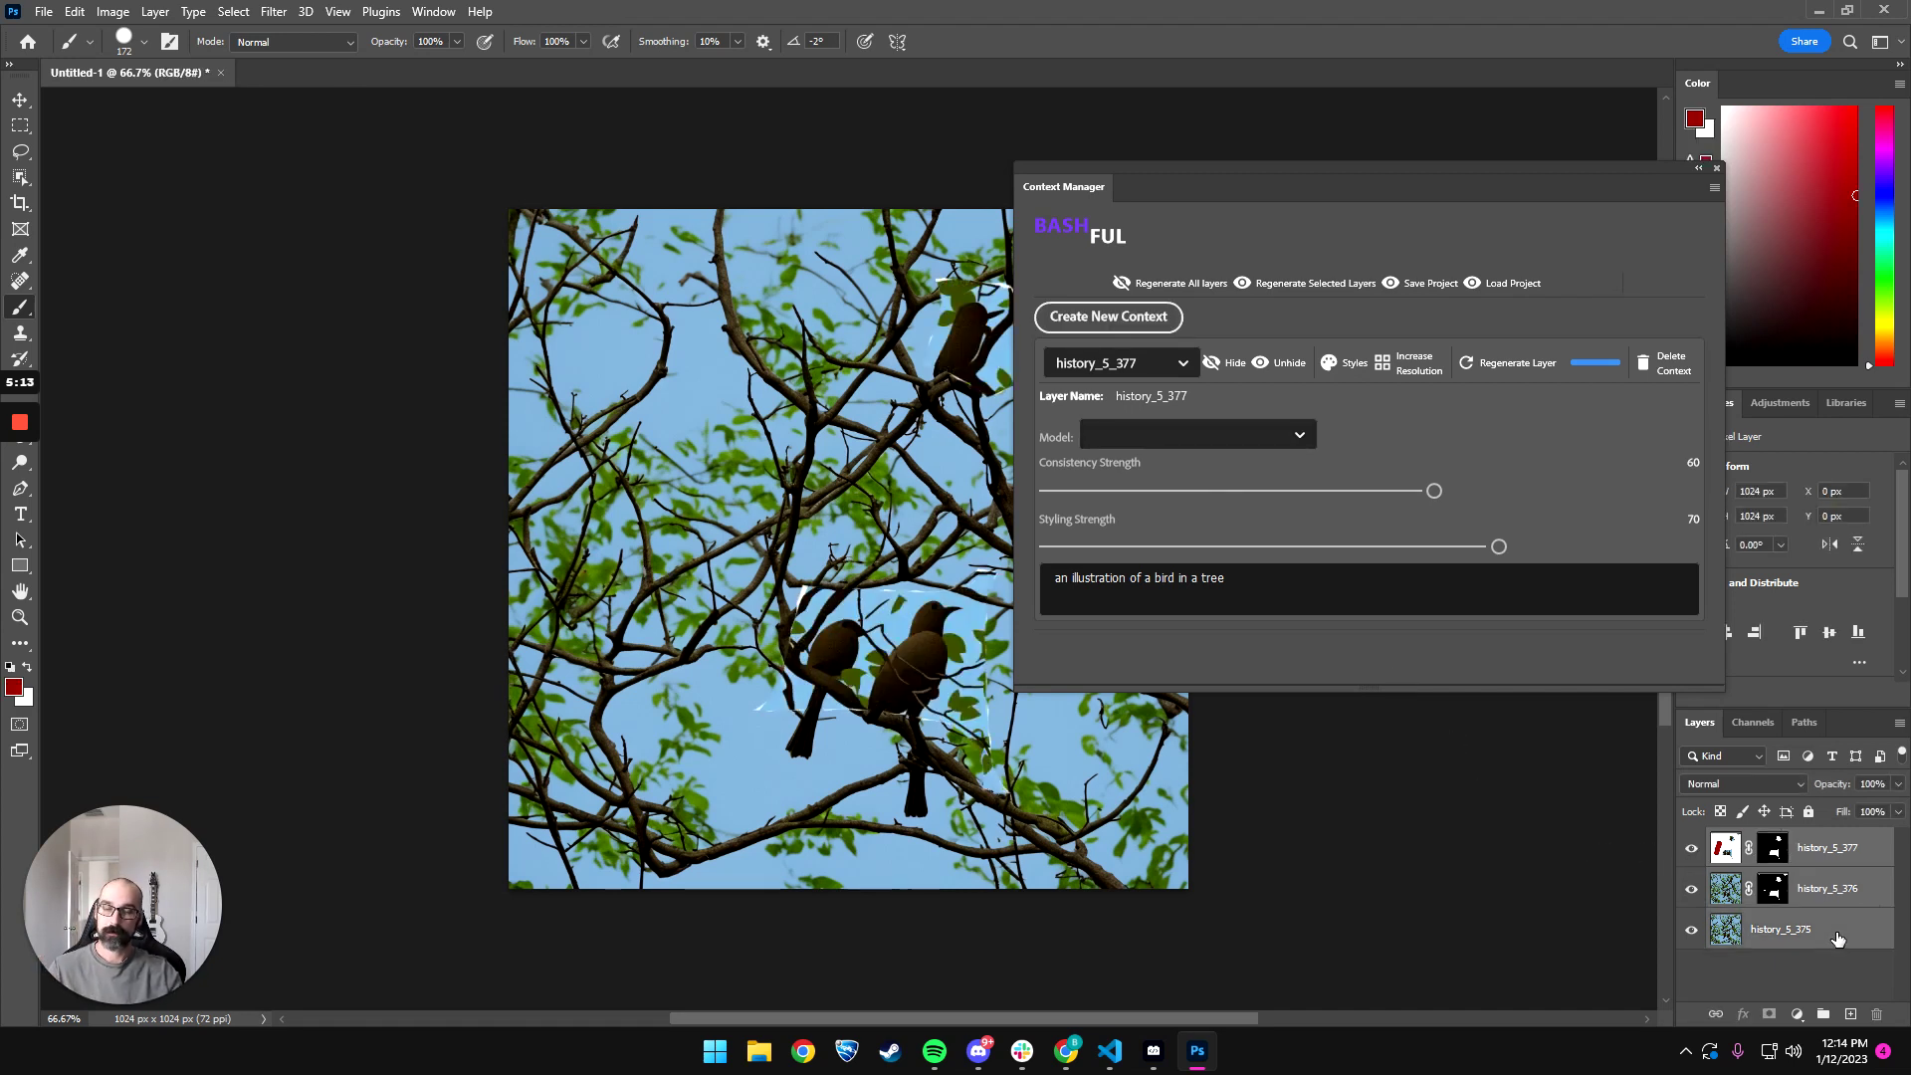
right_click(1837, 936)
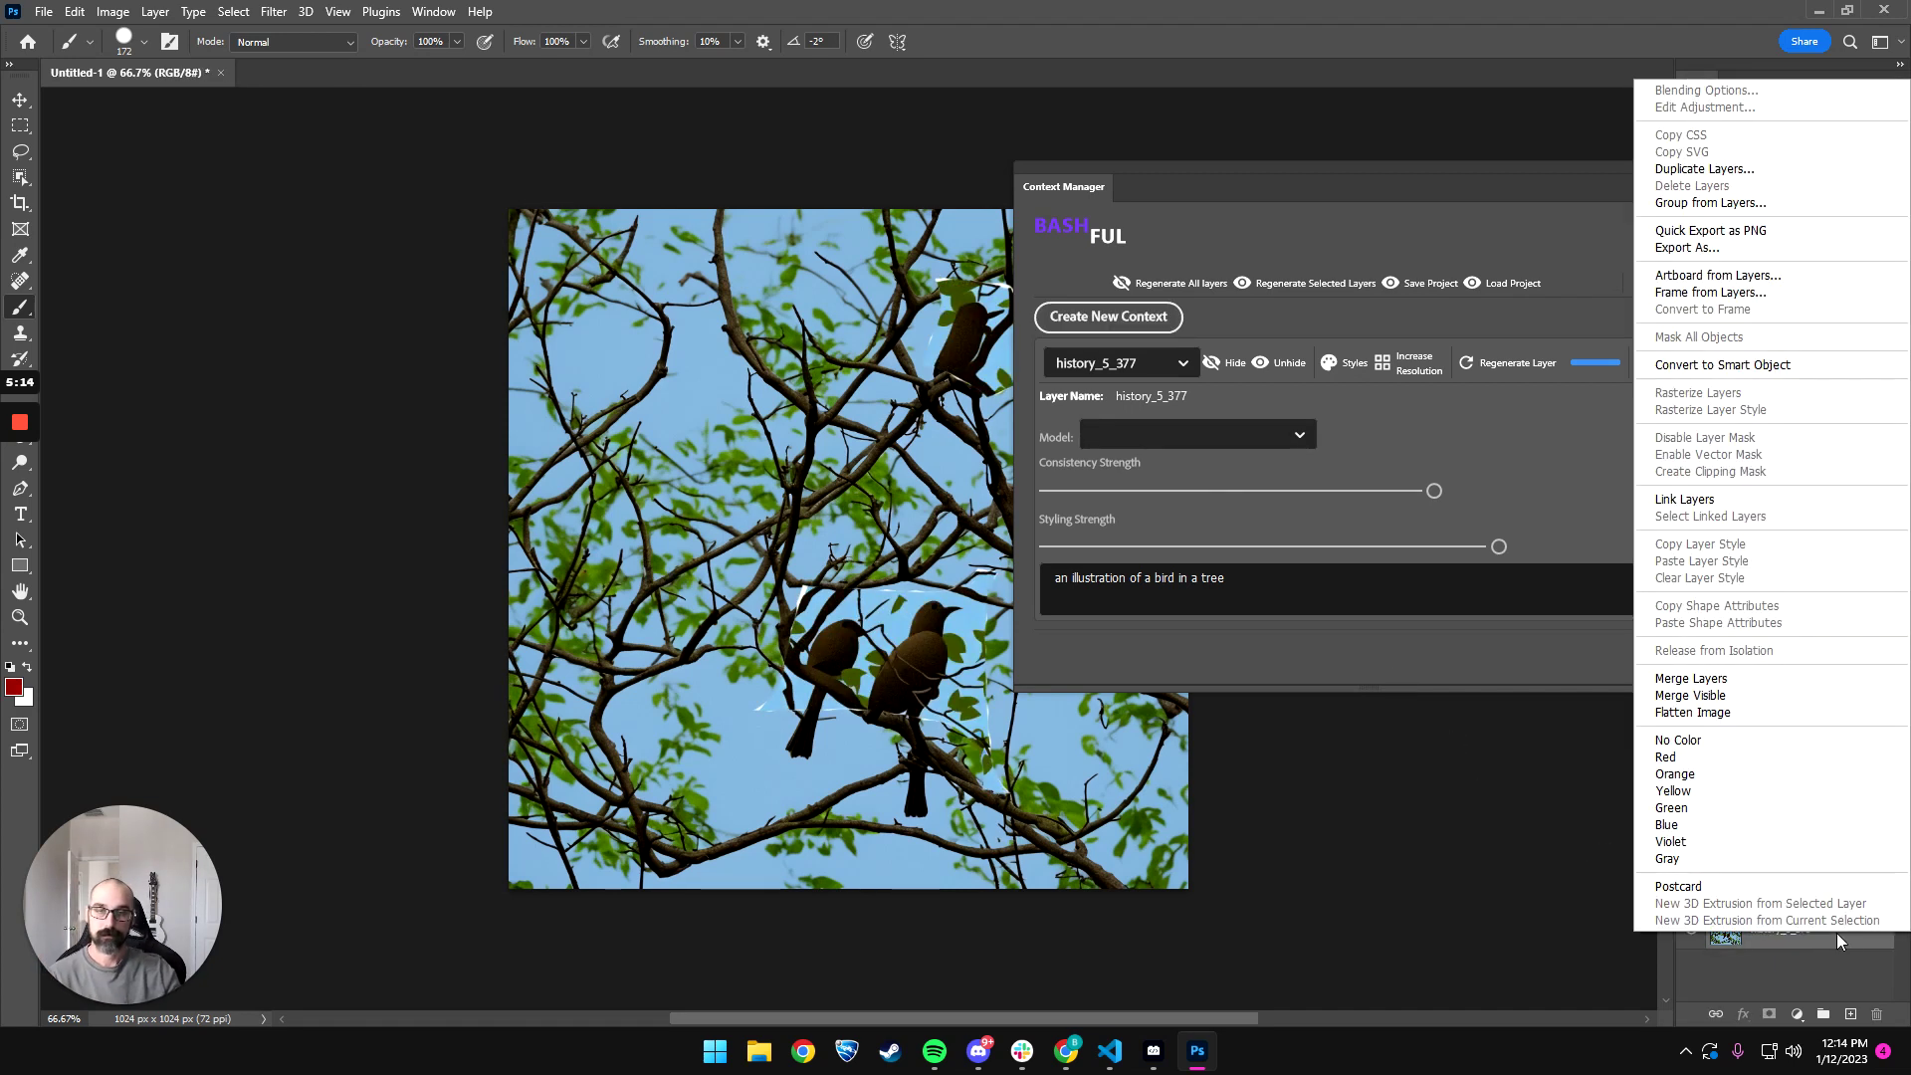
left_click(1754, 693)
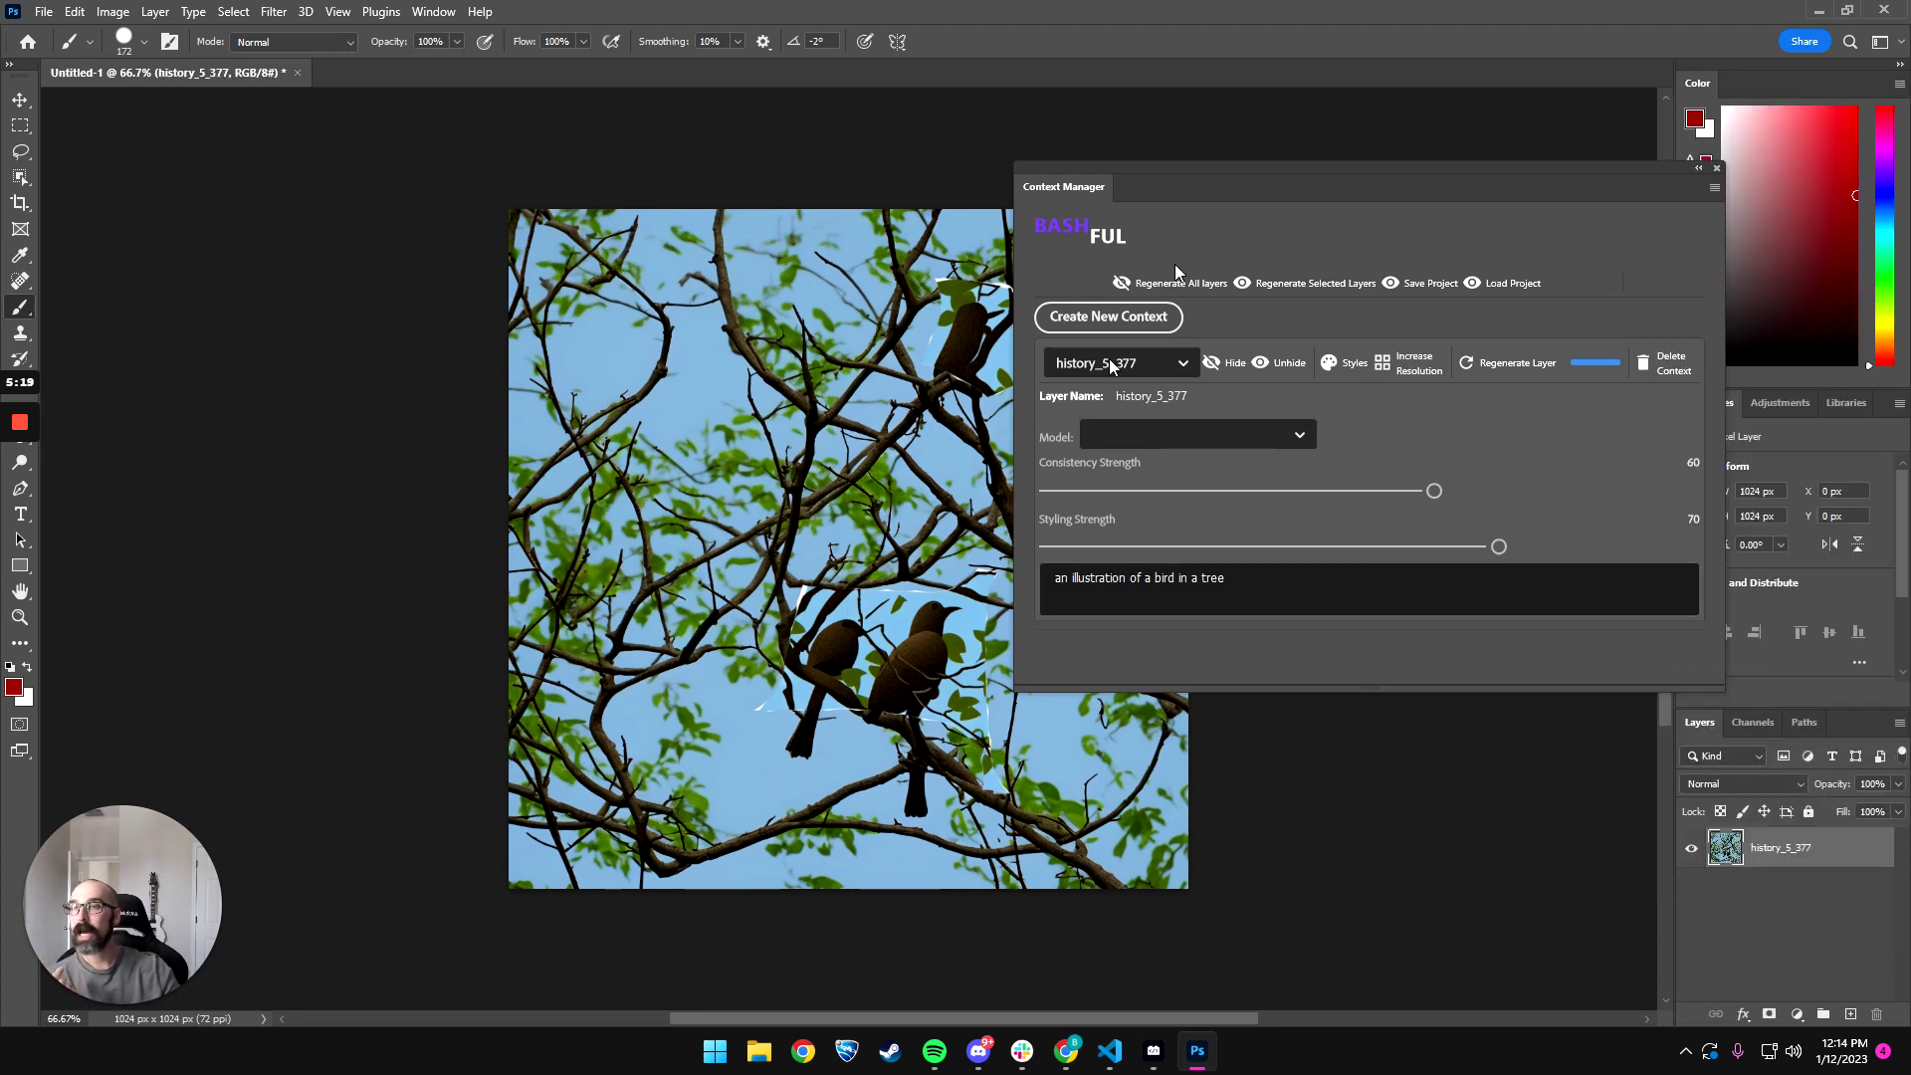
left_click_drag(1269, 161, 1344, 149)
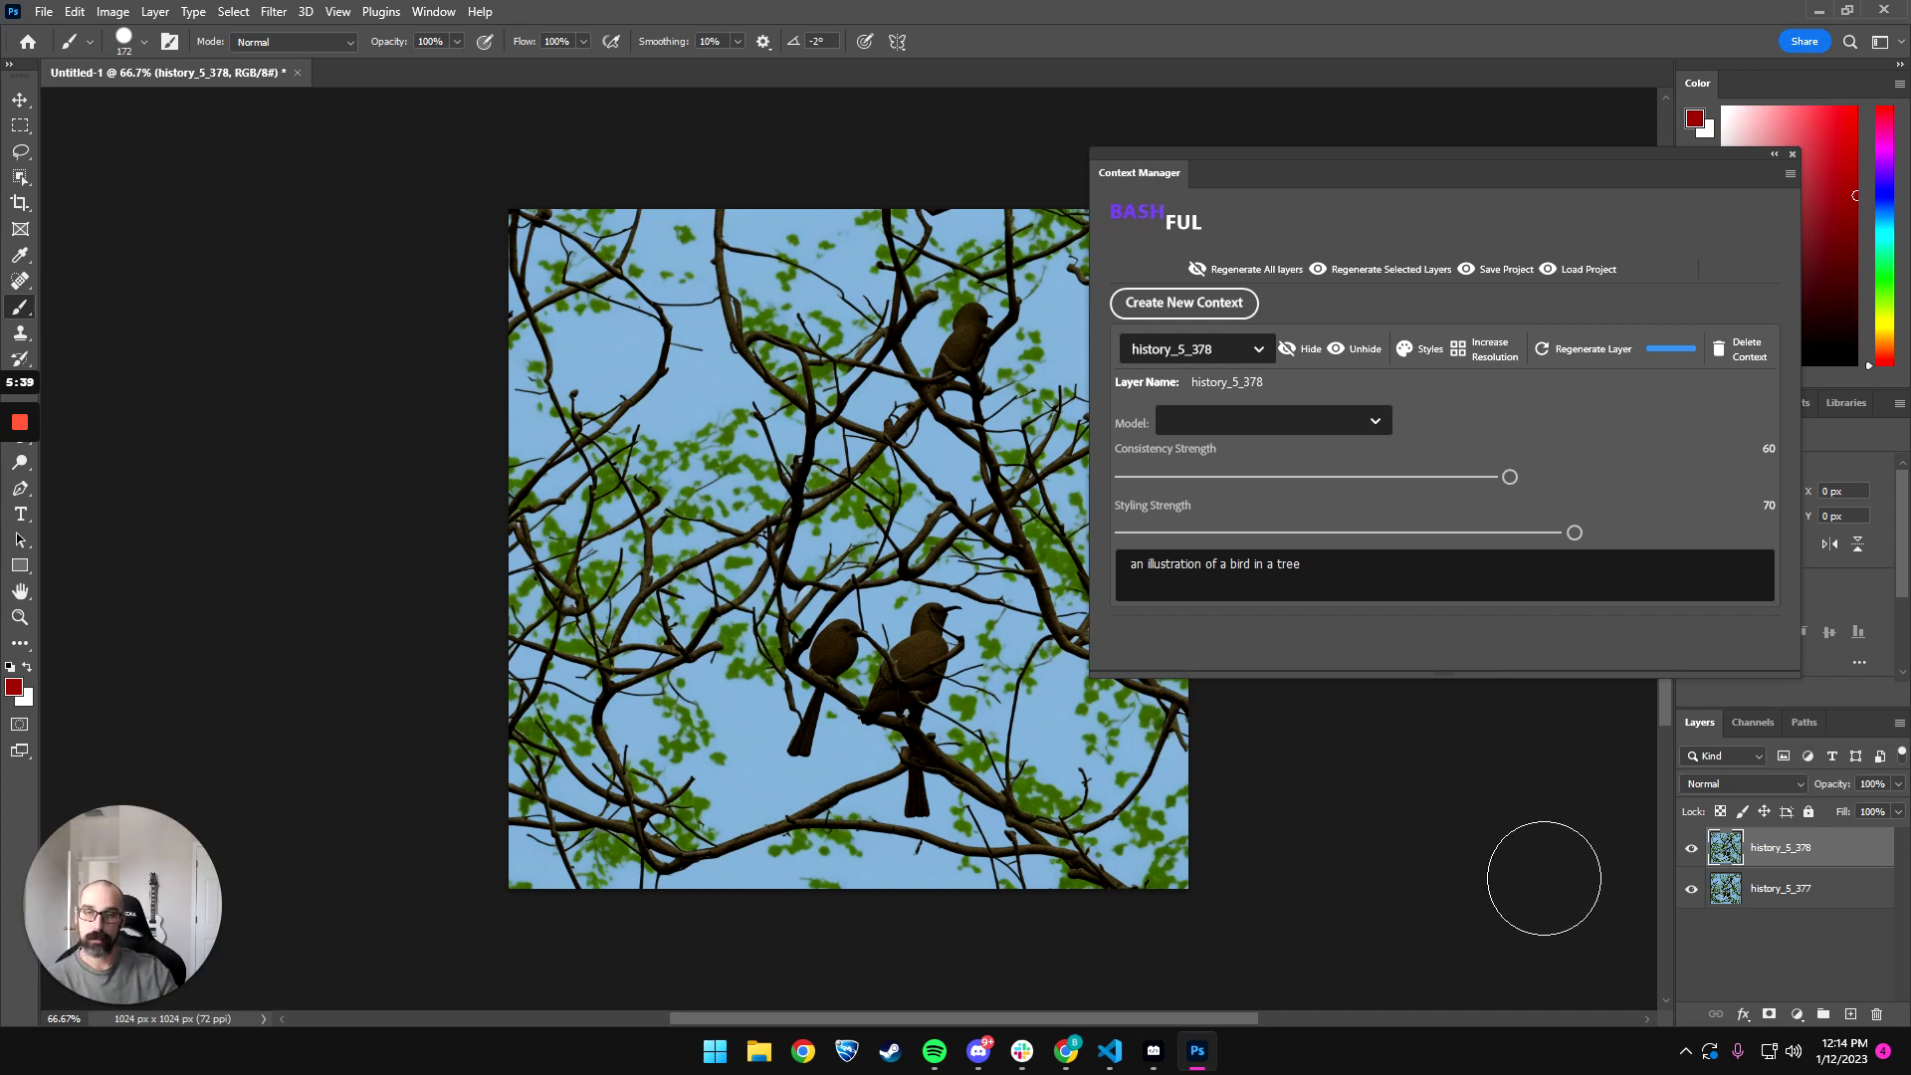
- Toggle history_5_378's visibility to compare it with the older history_5_377 image
left_click(1693, 851)
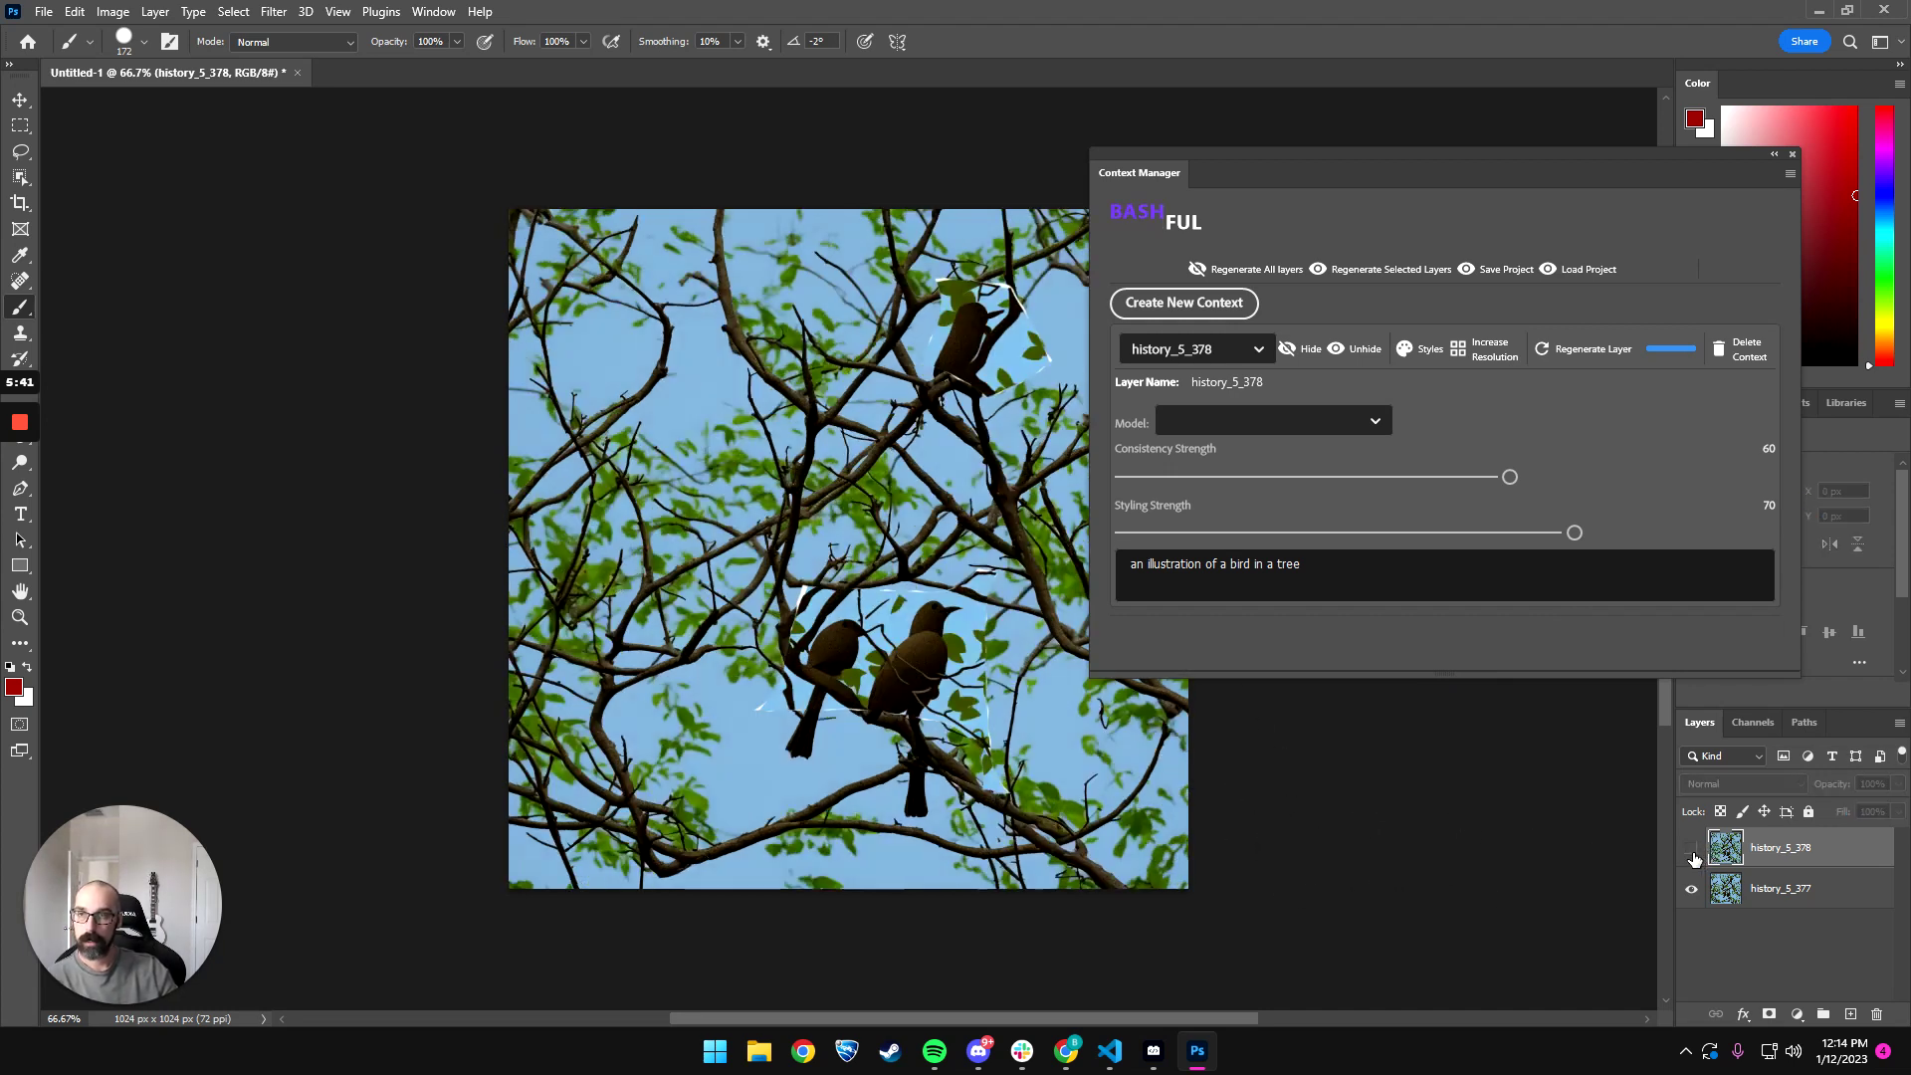
left_click(1693, 852)
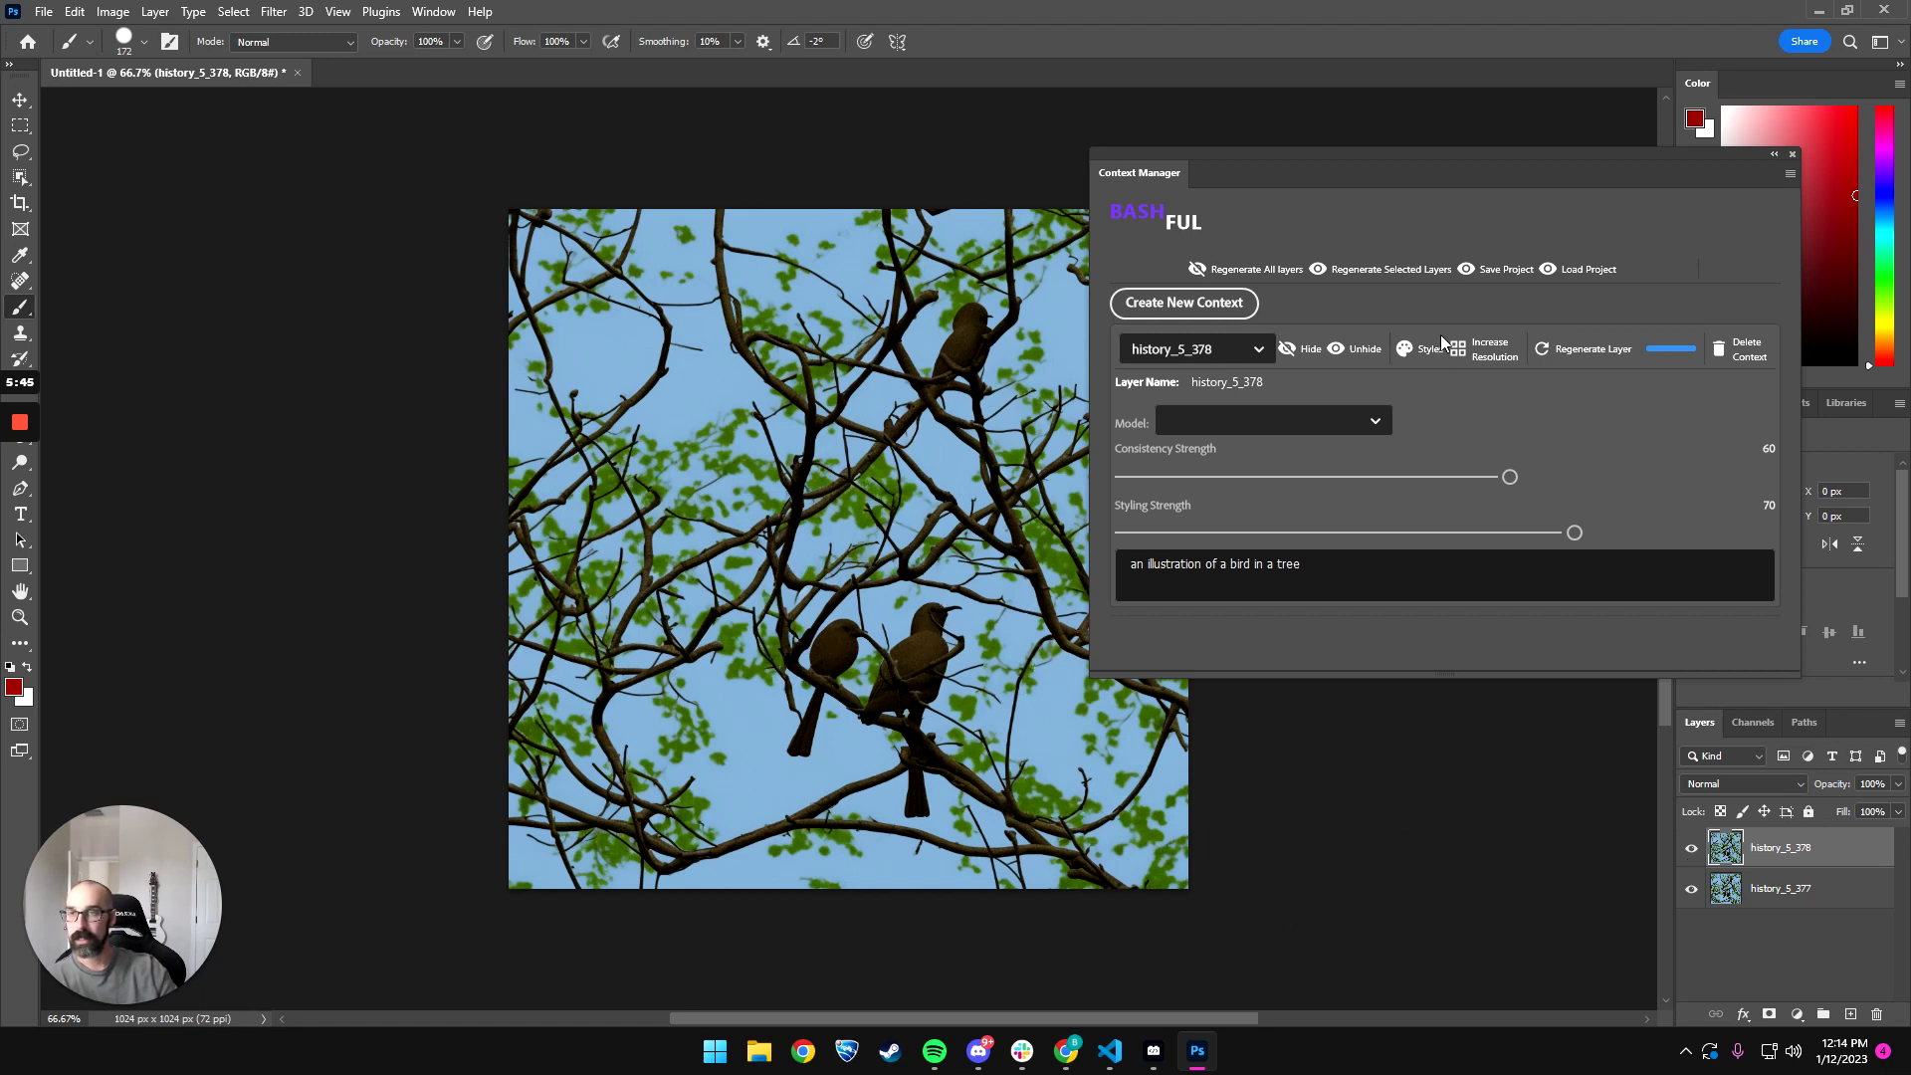
left_click(1694, 851)
left_click(1694, 851)
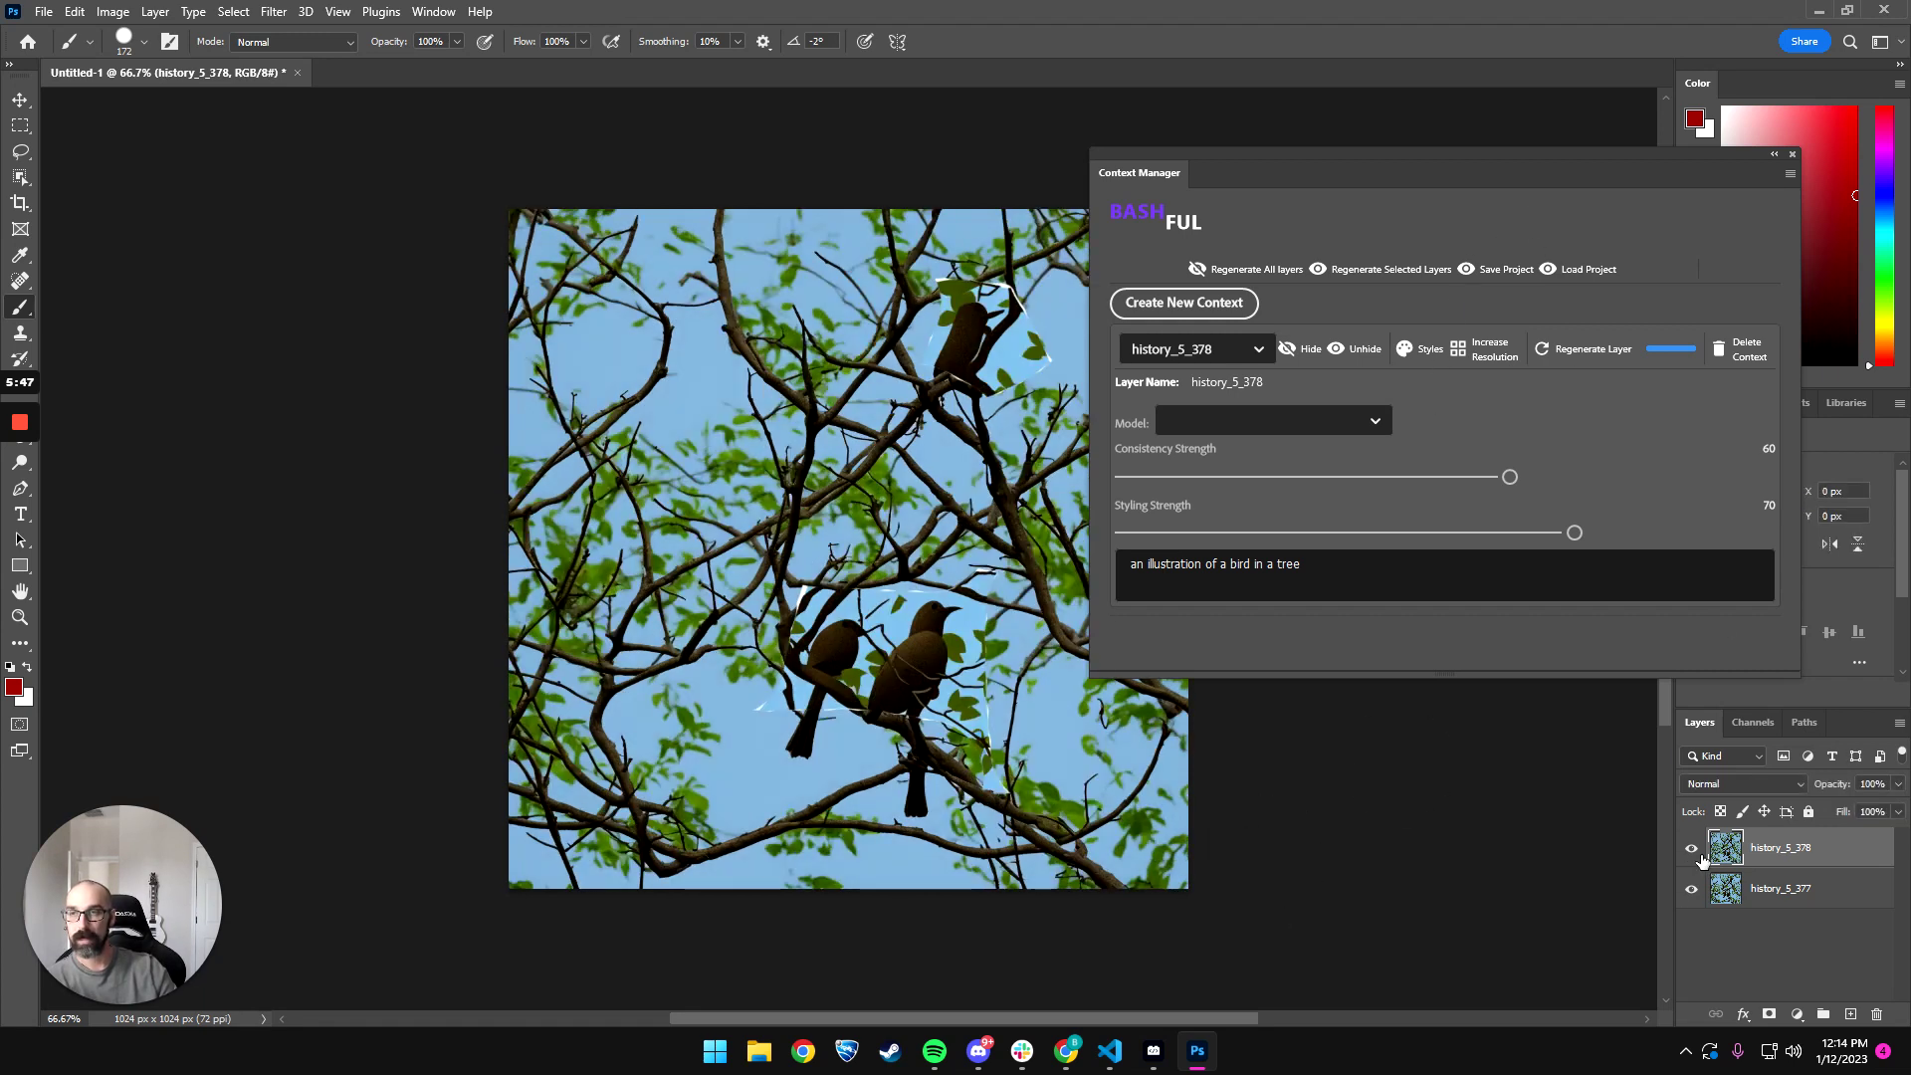
left_click_drag(1383, 165, 1536, 211)
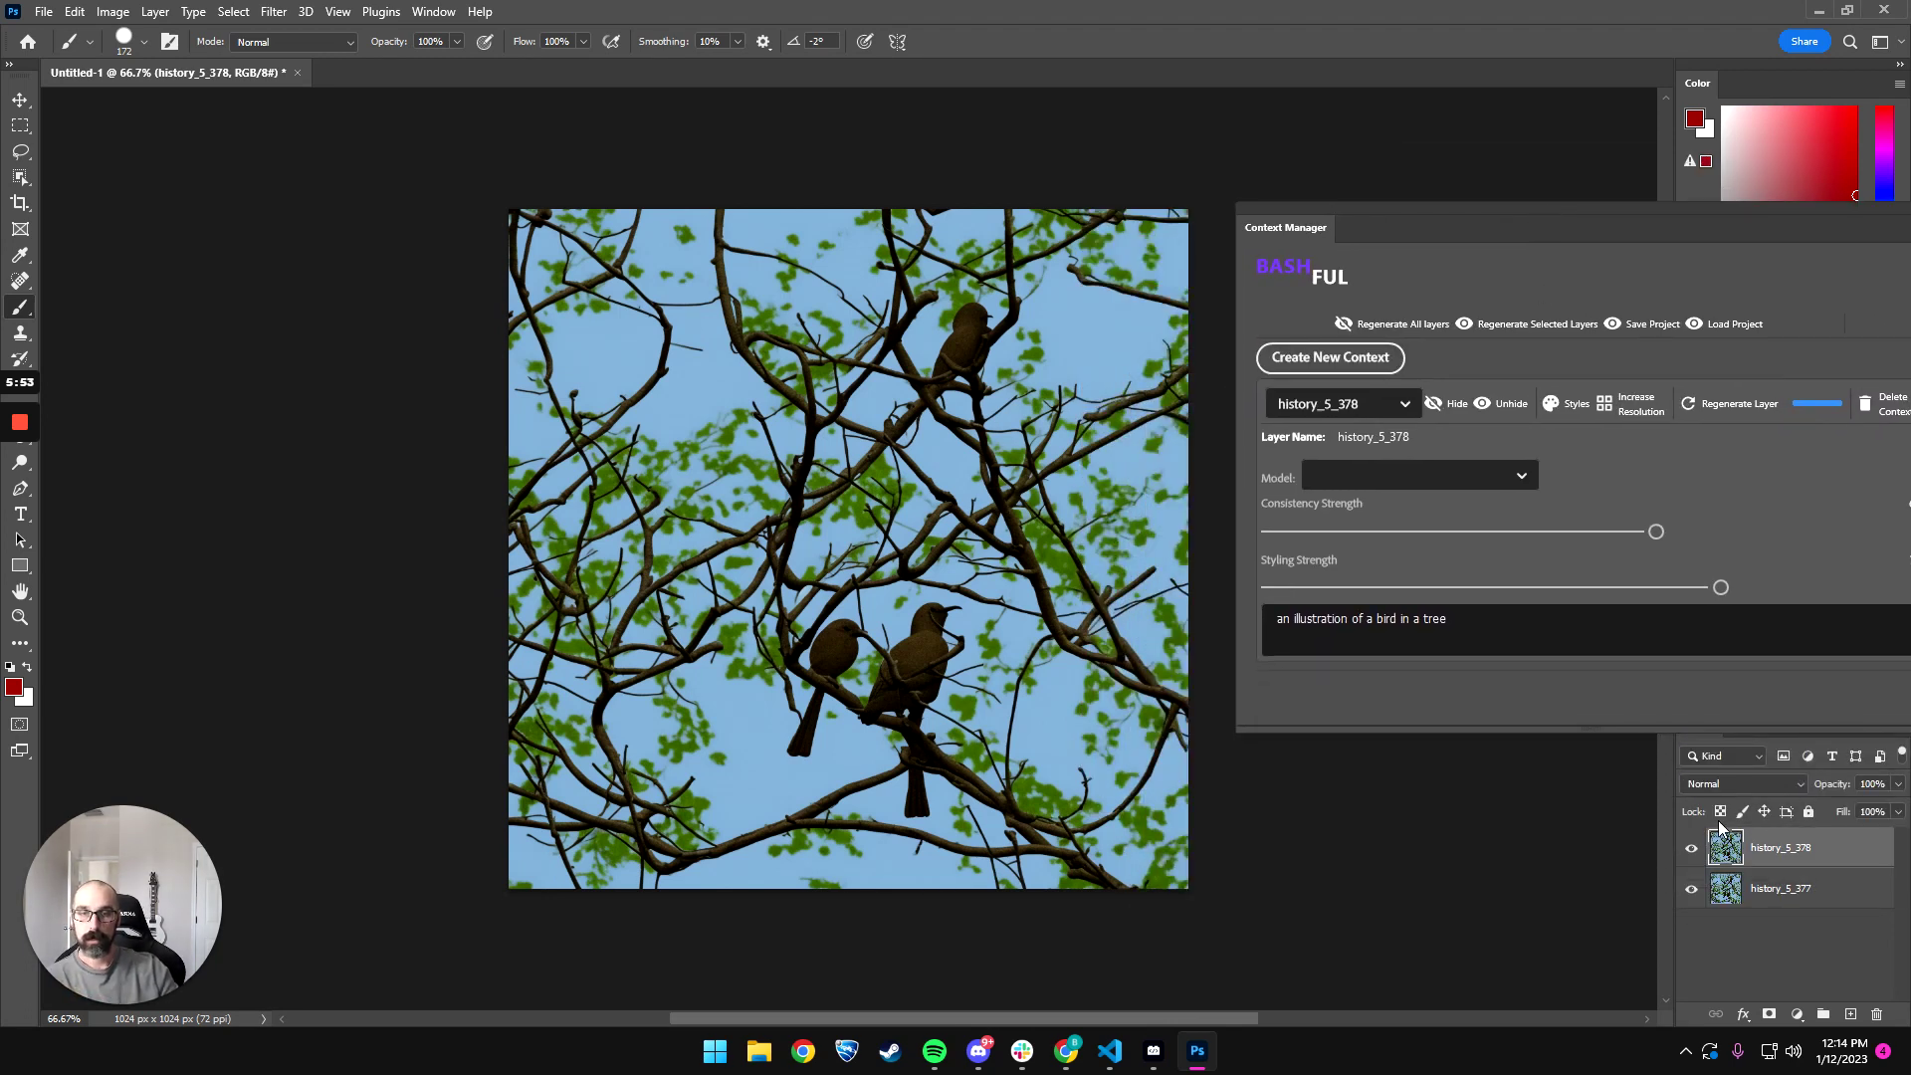
- After one more visibility check, delete the history_5_377 layer
left_click(1691, 848)
left_click(1691, 848)
left_click(1865, 901)
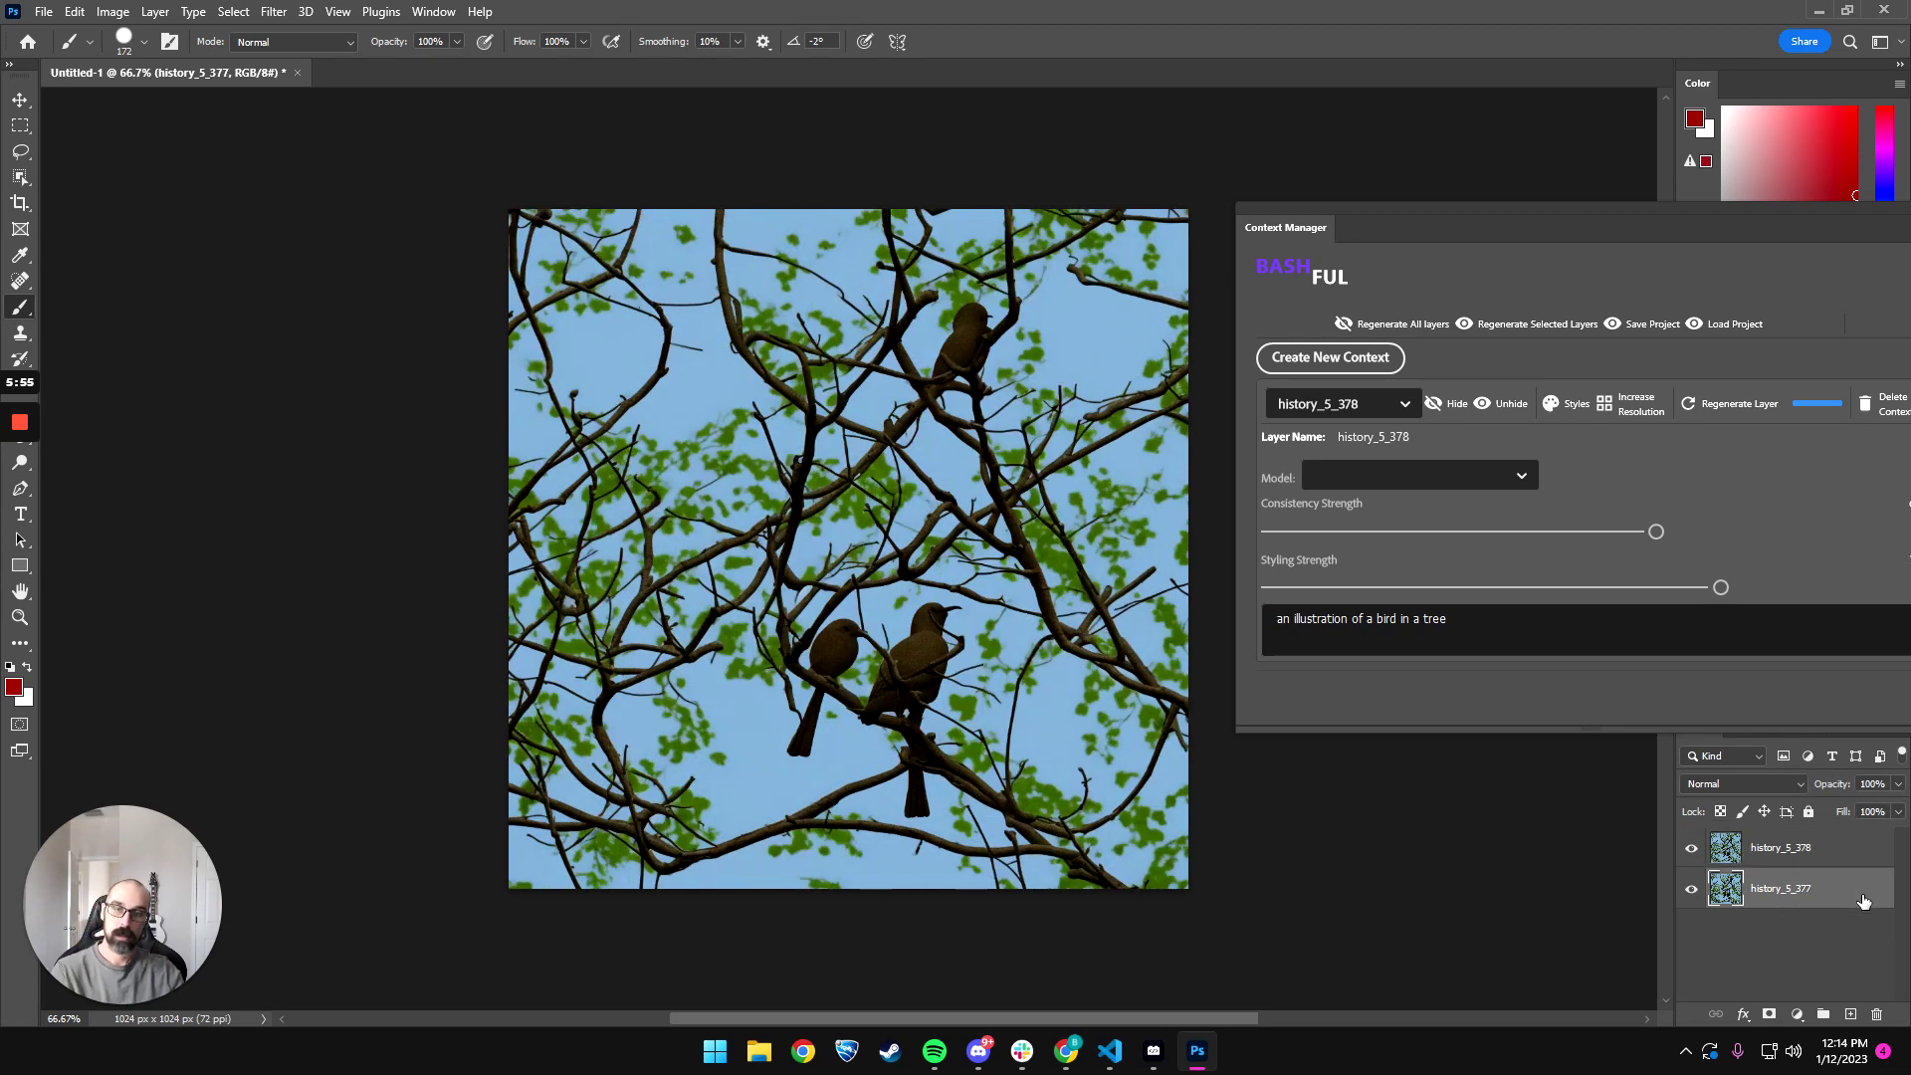
key("Delete")
left_click_drag(1623, 223, 1195, 209)
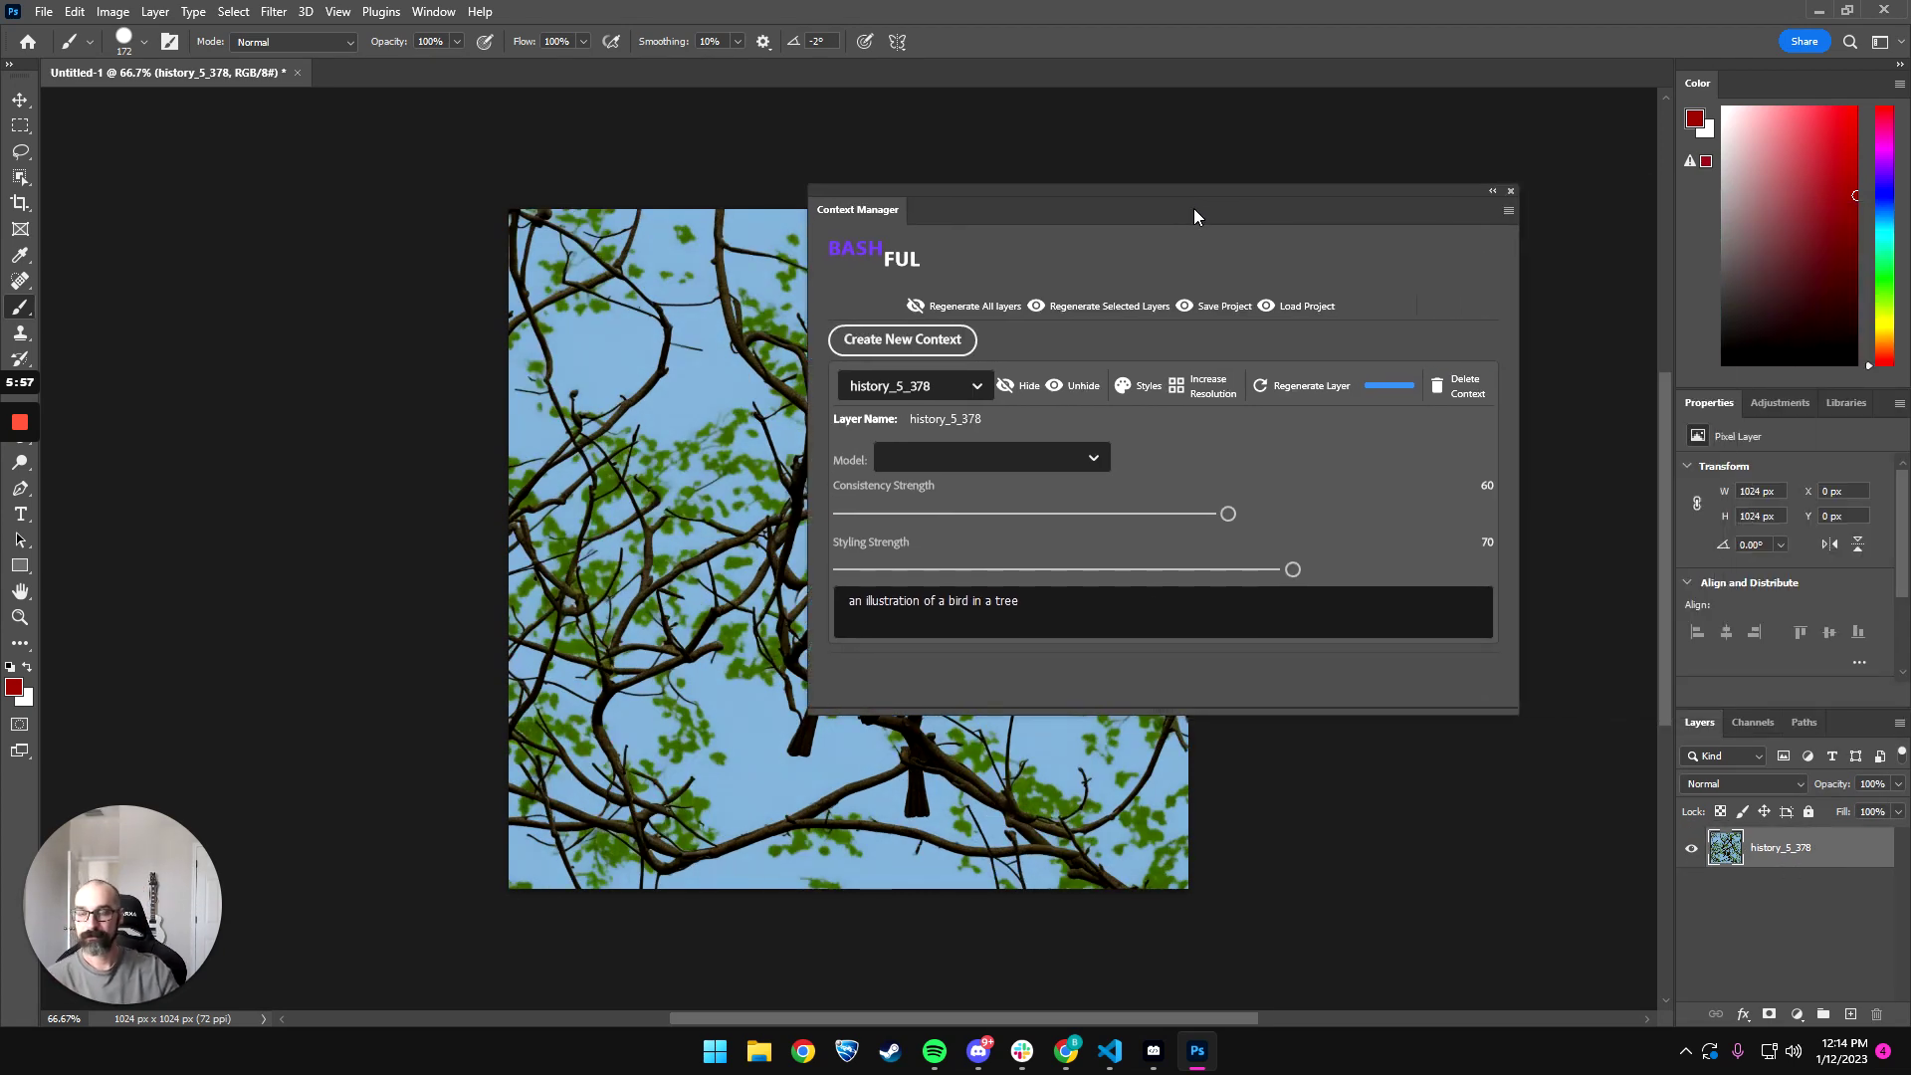
- Create a new empty layer named 'background' with Shift+Ctrl+N
key("ctrl+shift+n")
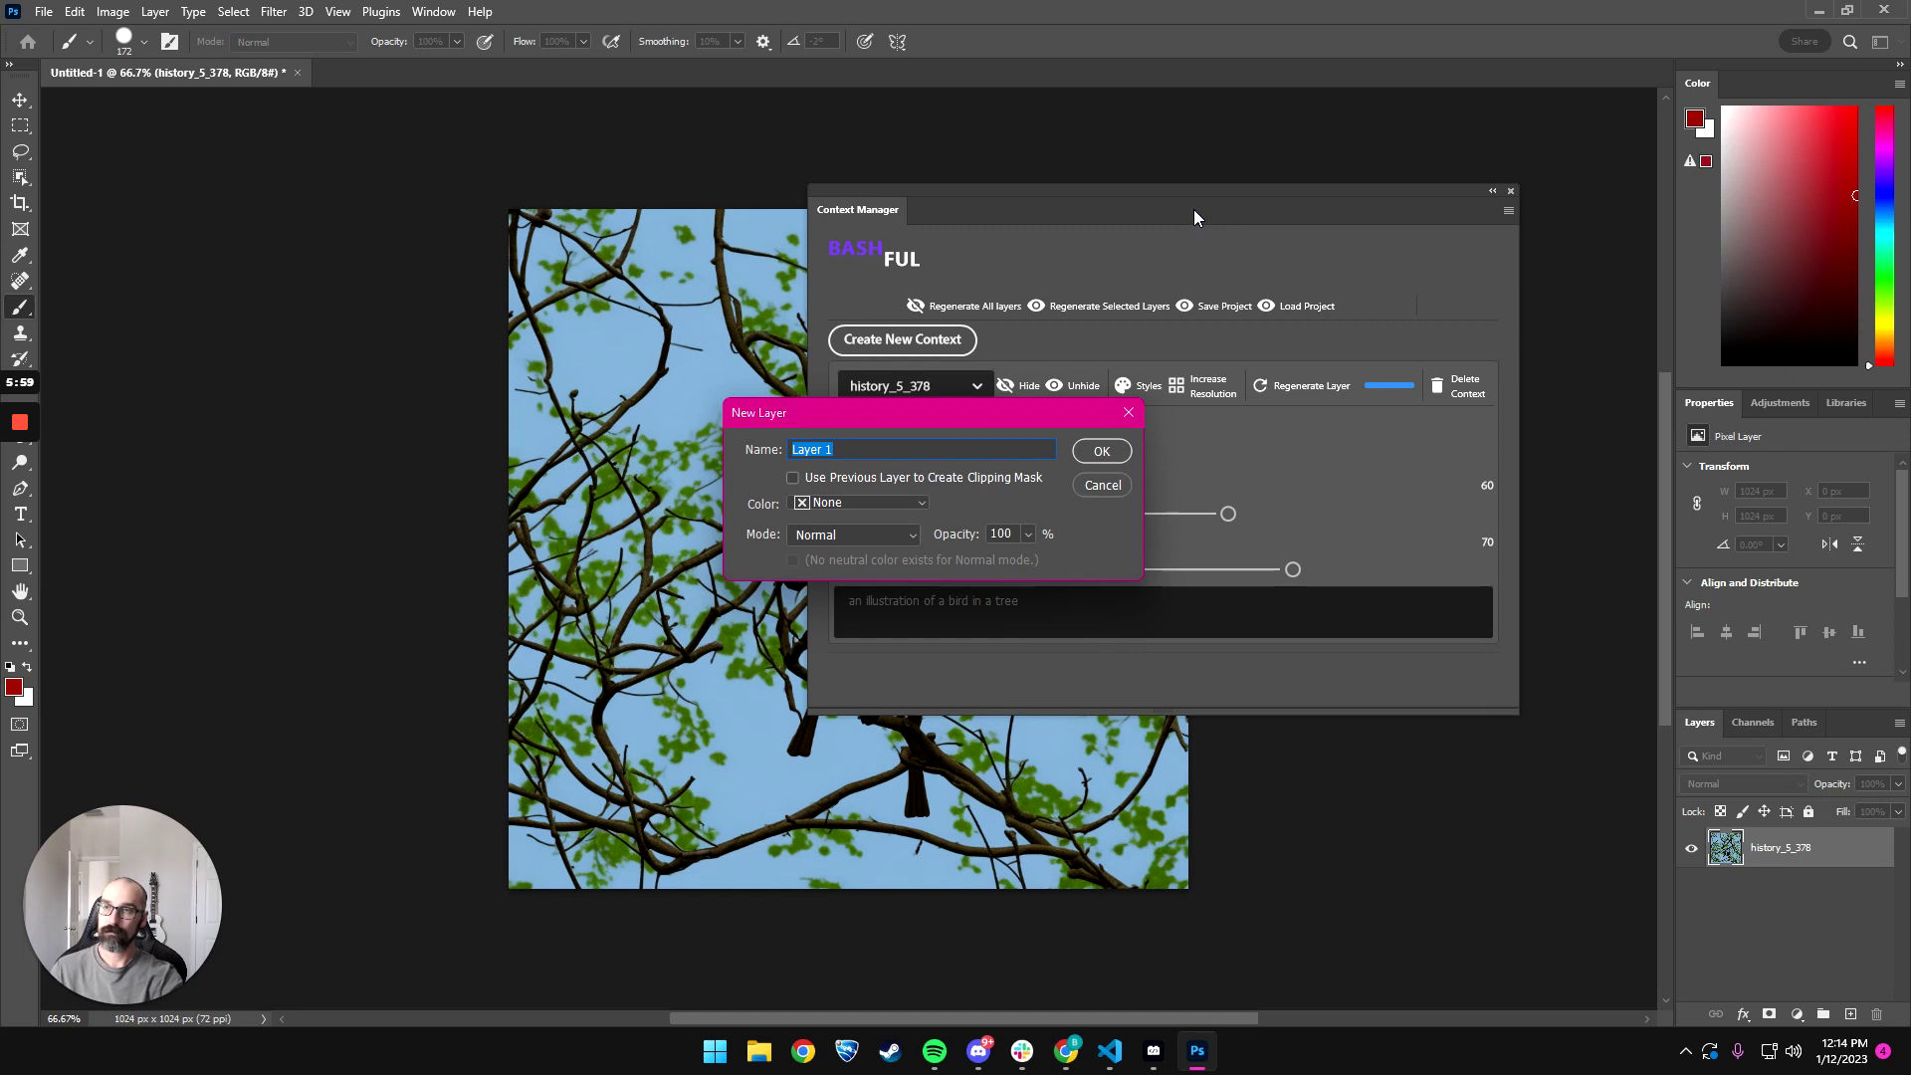
type("background")
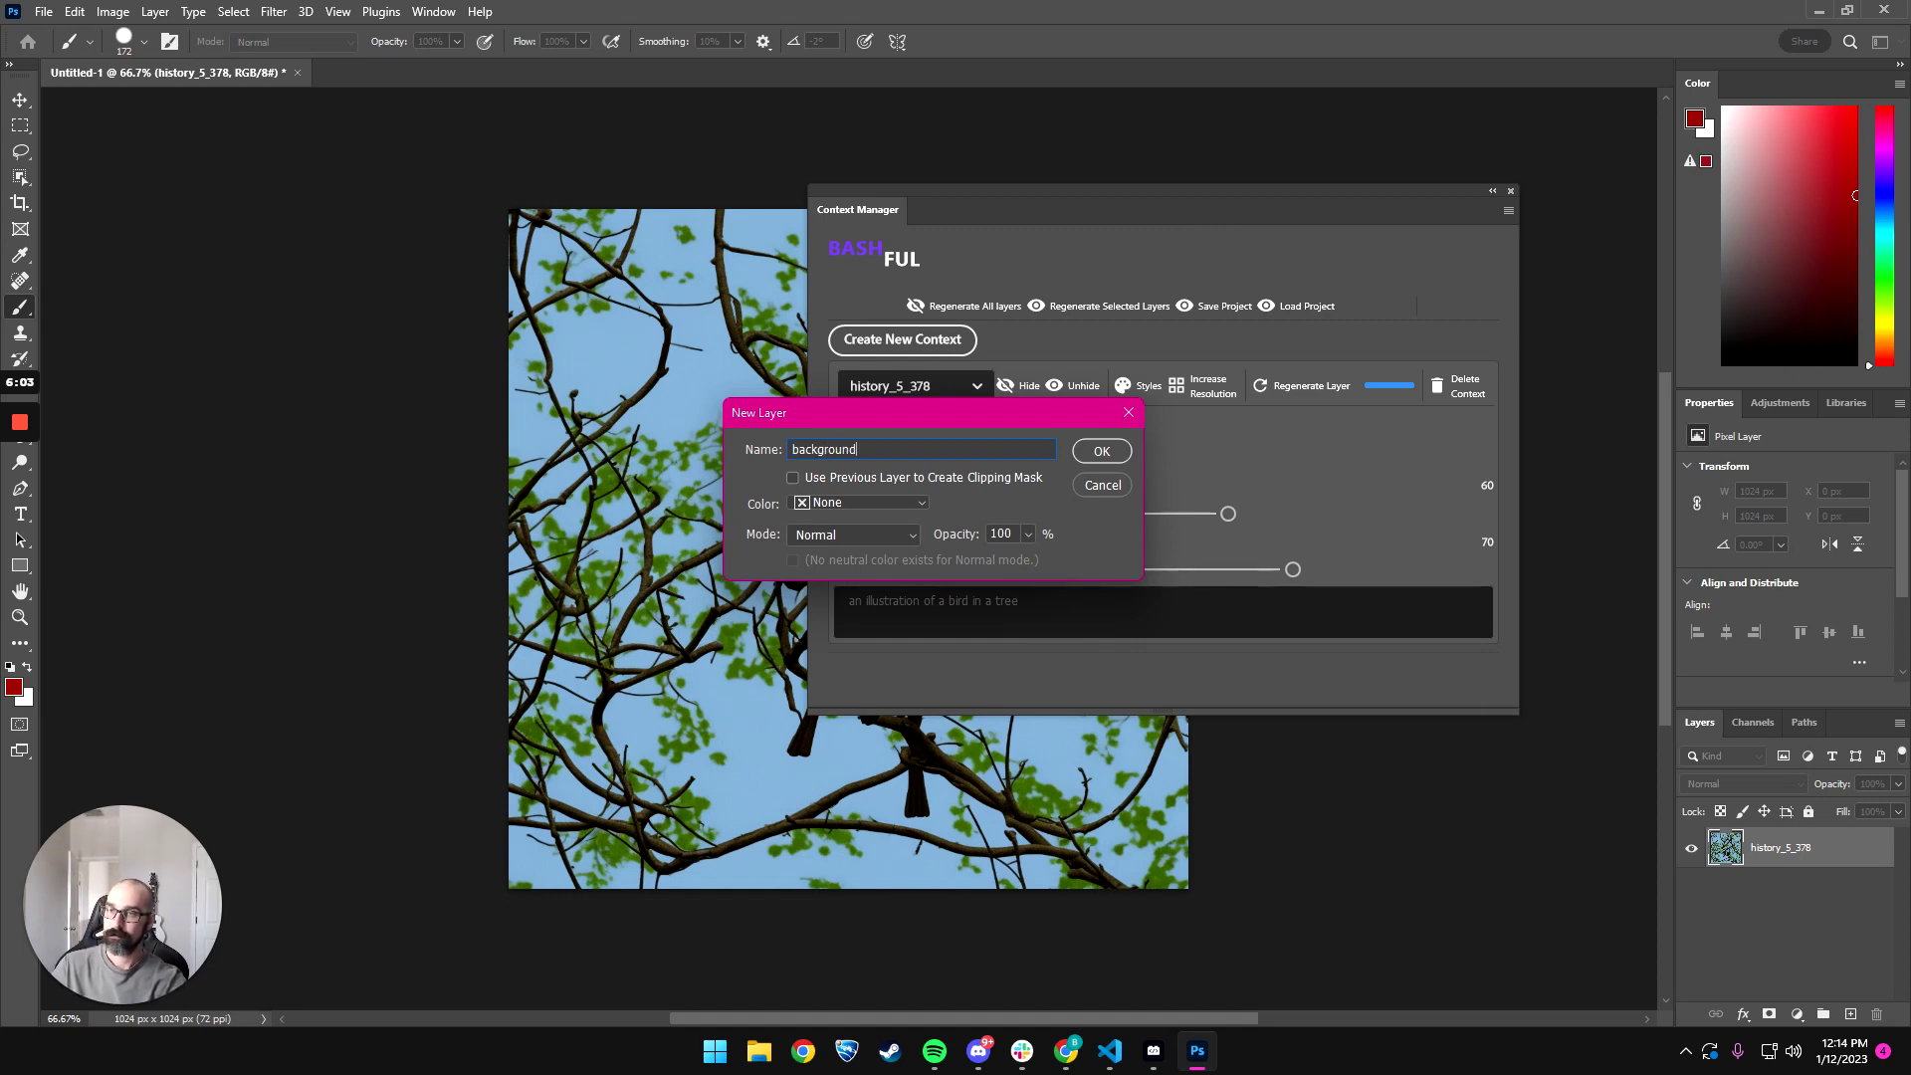
key("Return")
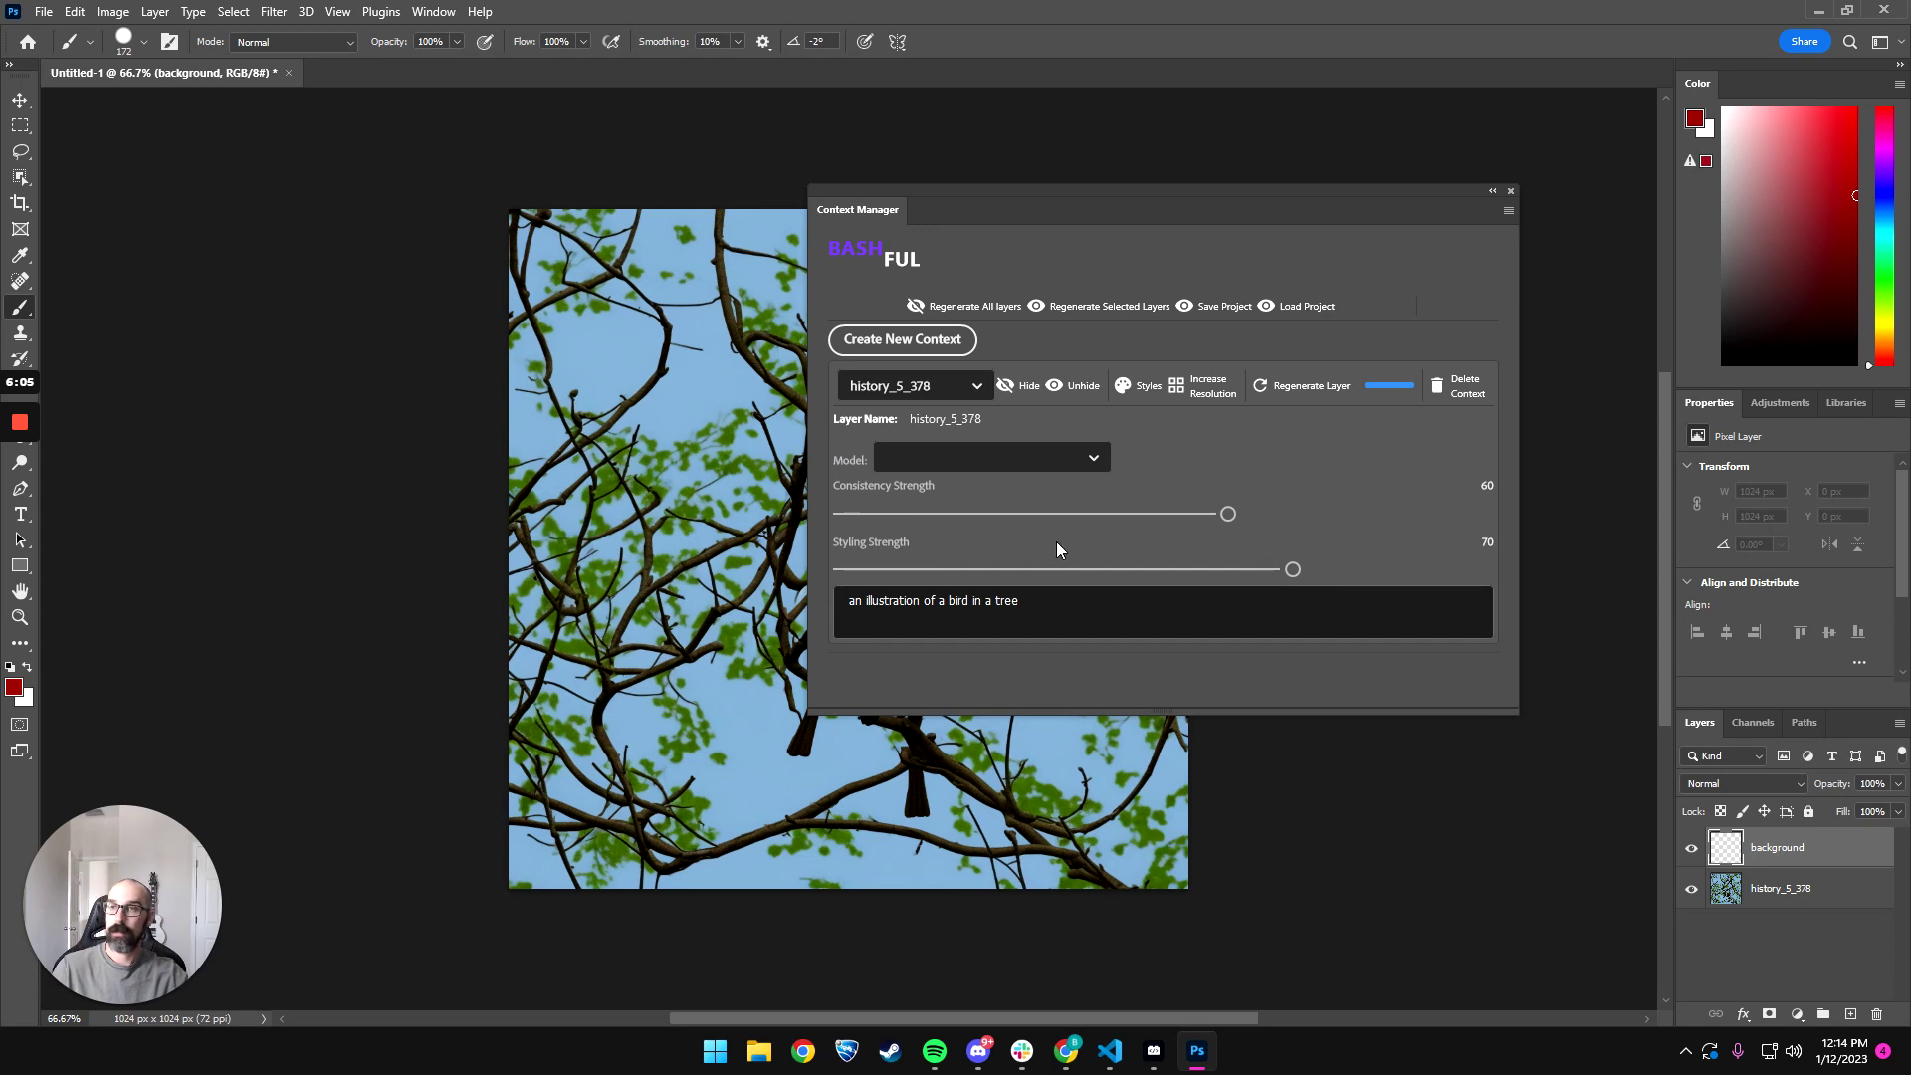
- Add a second, empty Bashful context and enlarge the Context Manager to show it
left_click(910, 344)
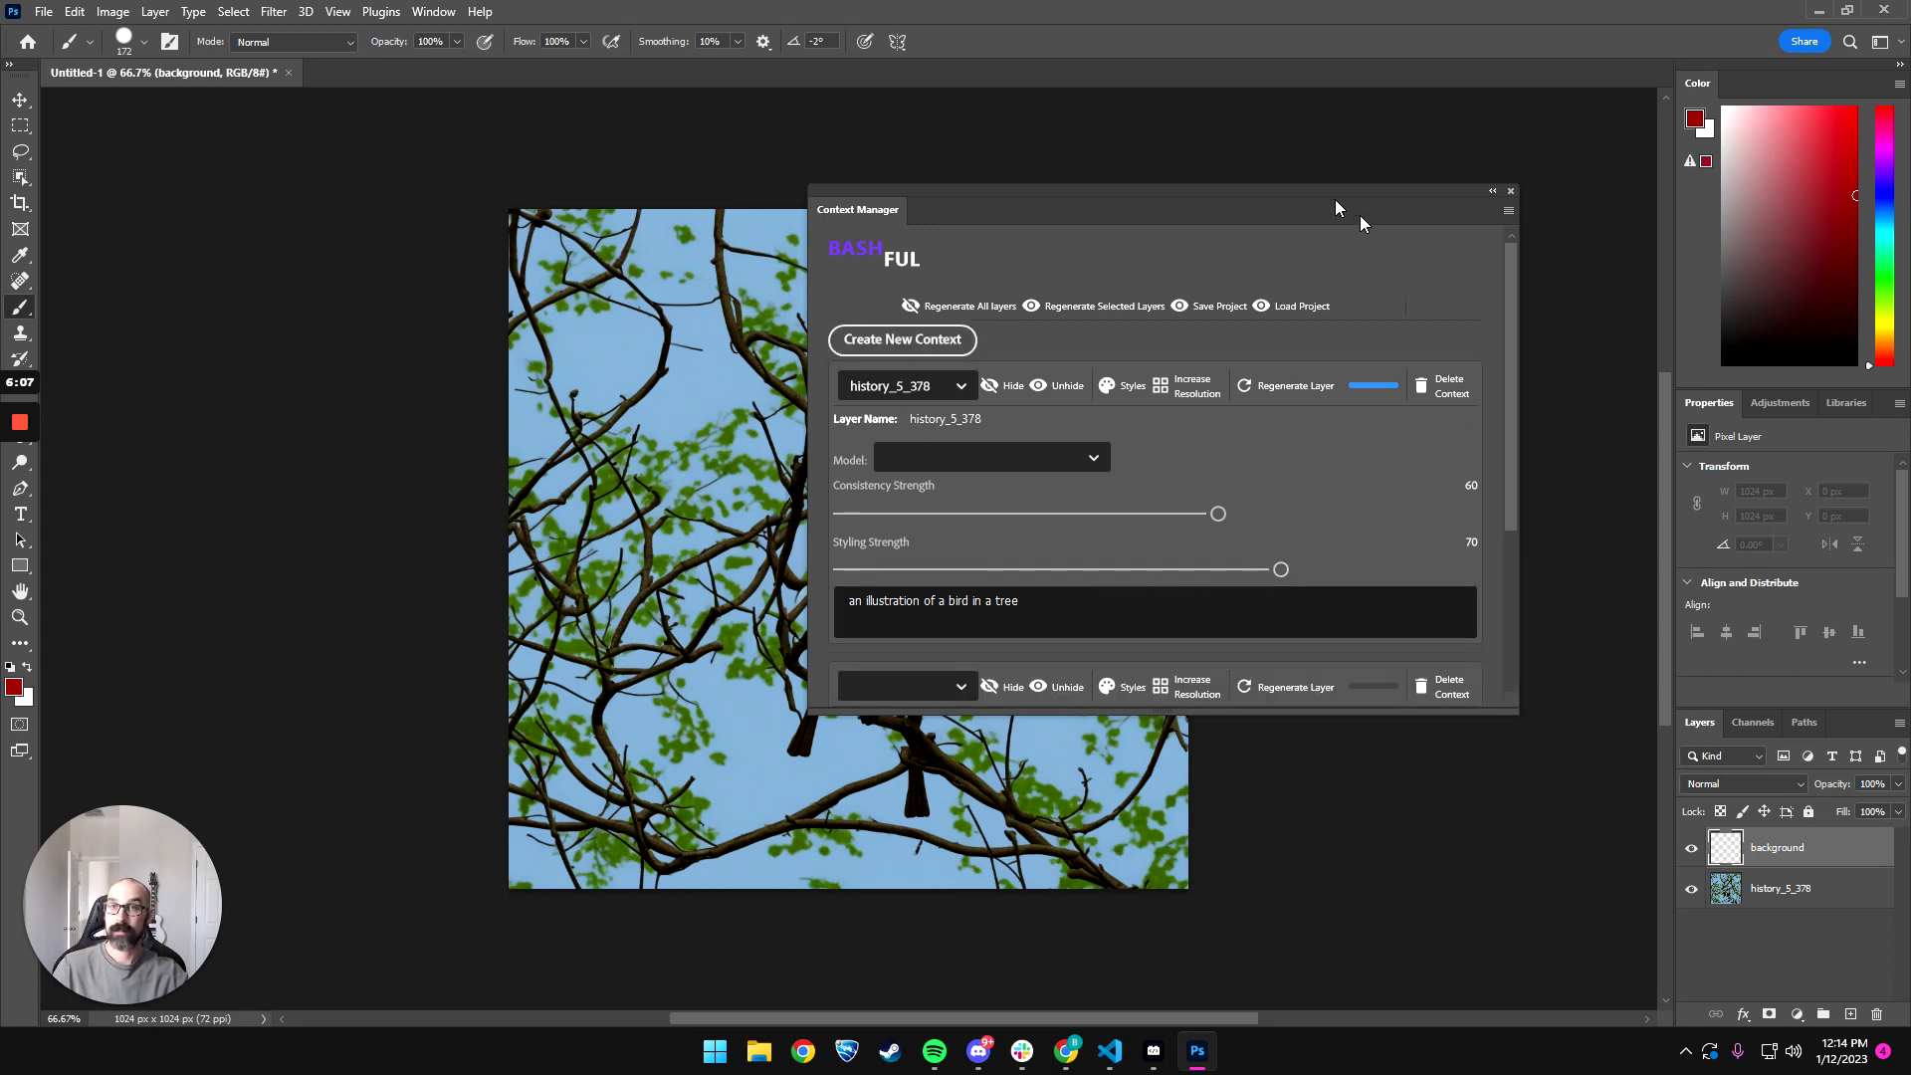
left_click_drag(1314, 207, 636, 148)
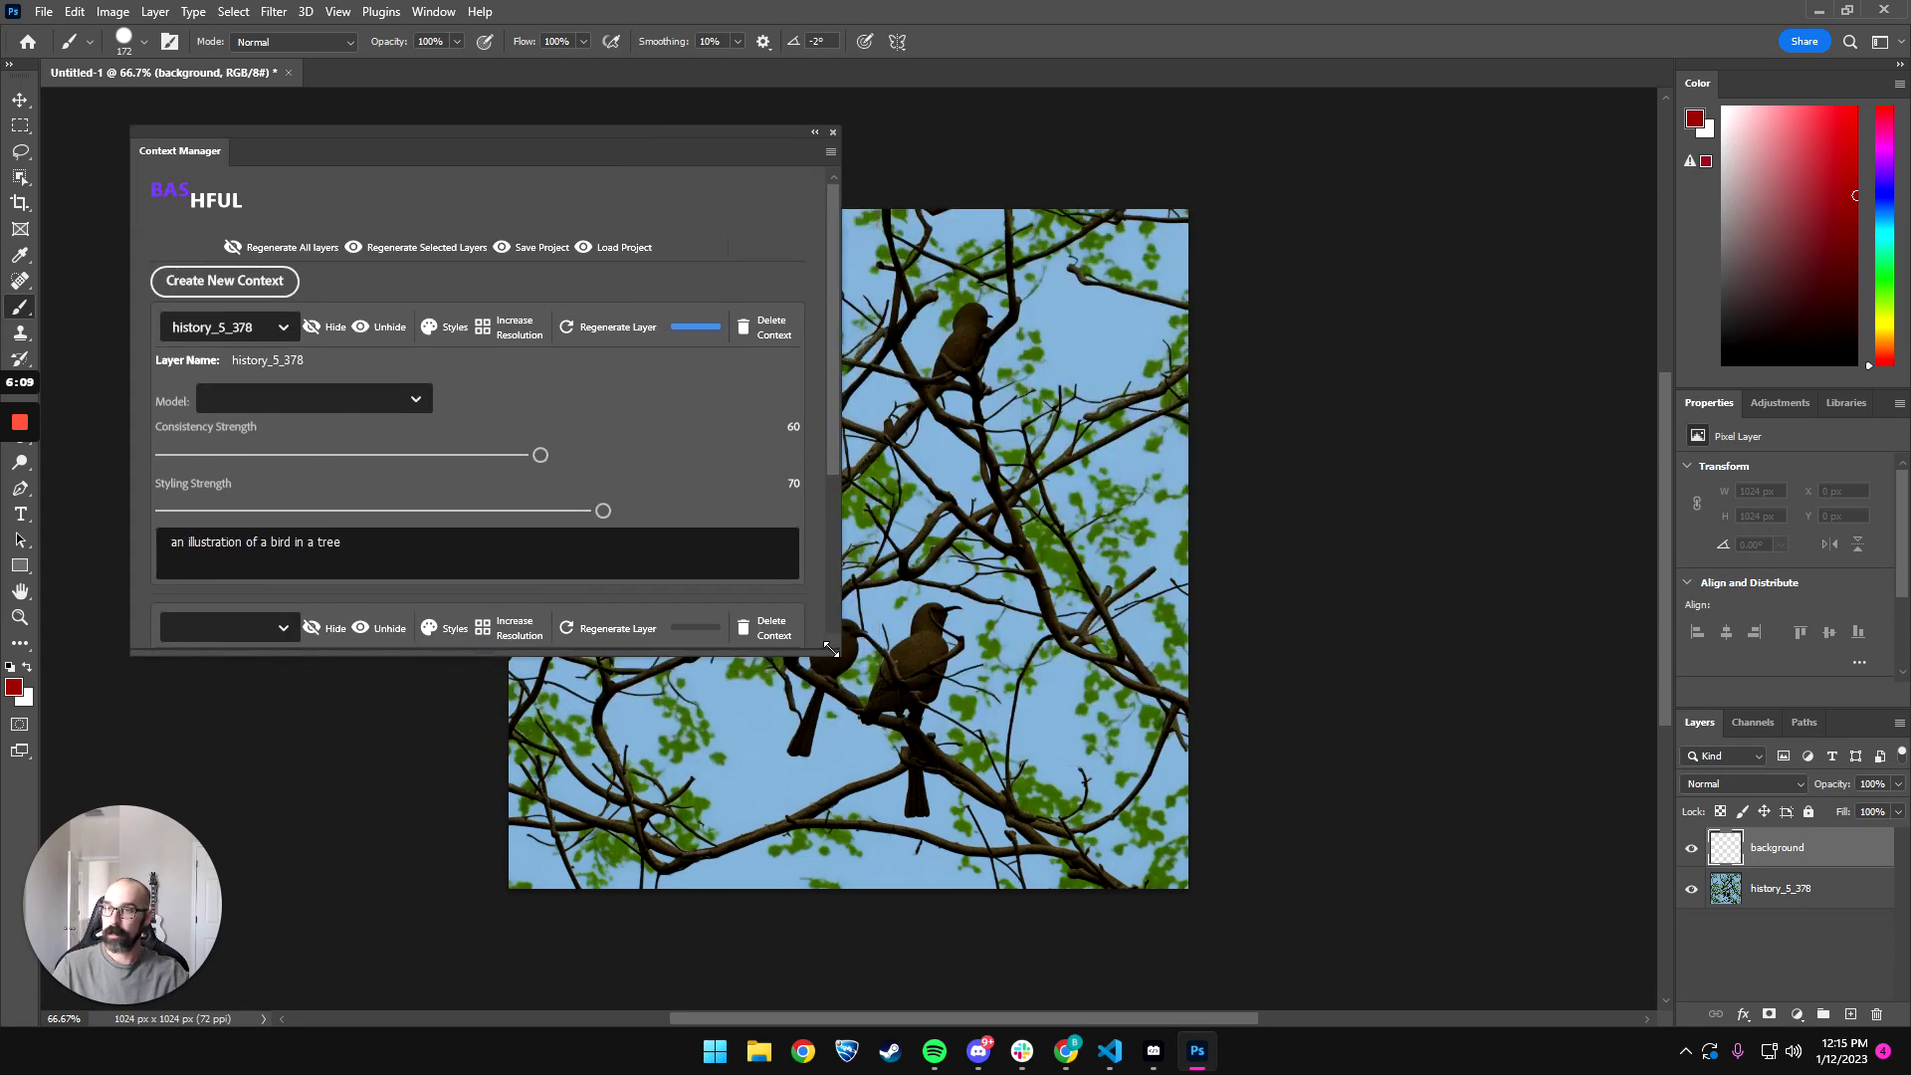
left_click_drag(831, 649, 1030, 995)
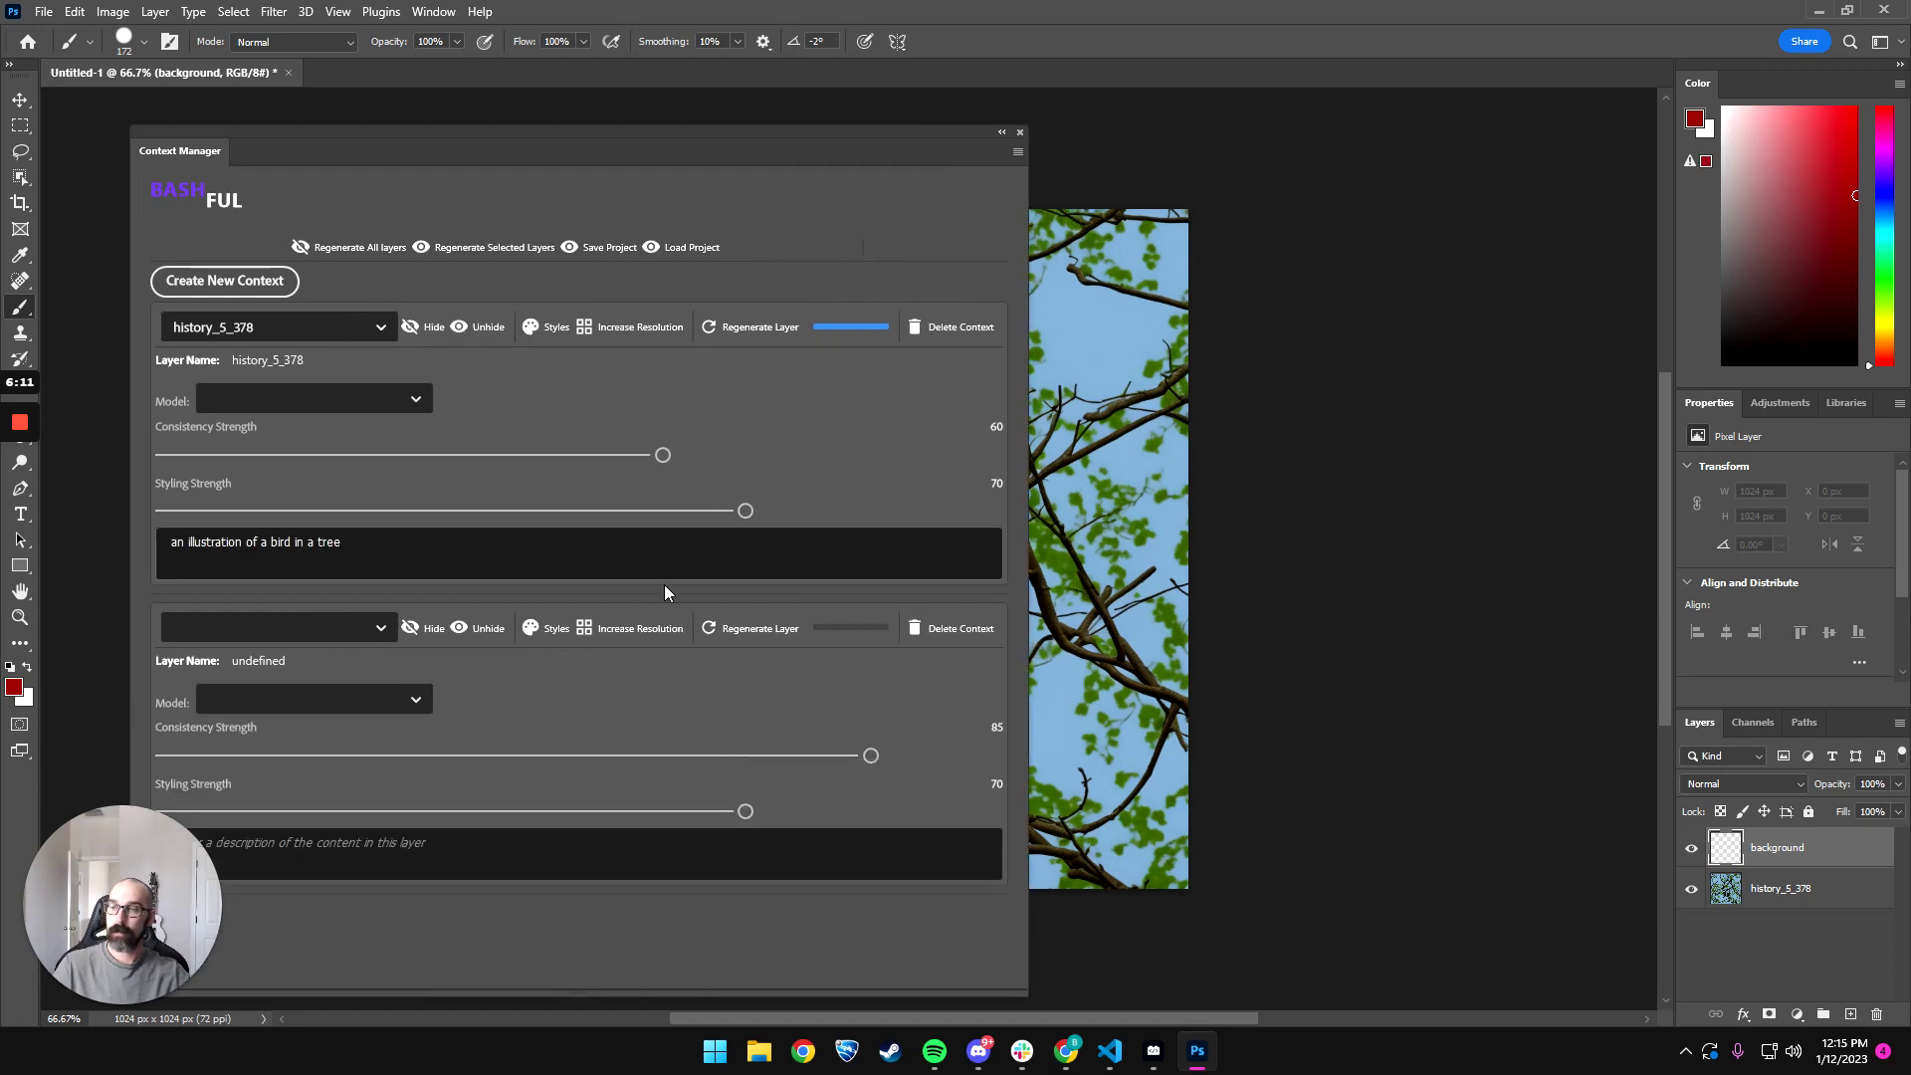
left_click_drag(452, 133, 381, 95)
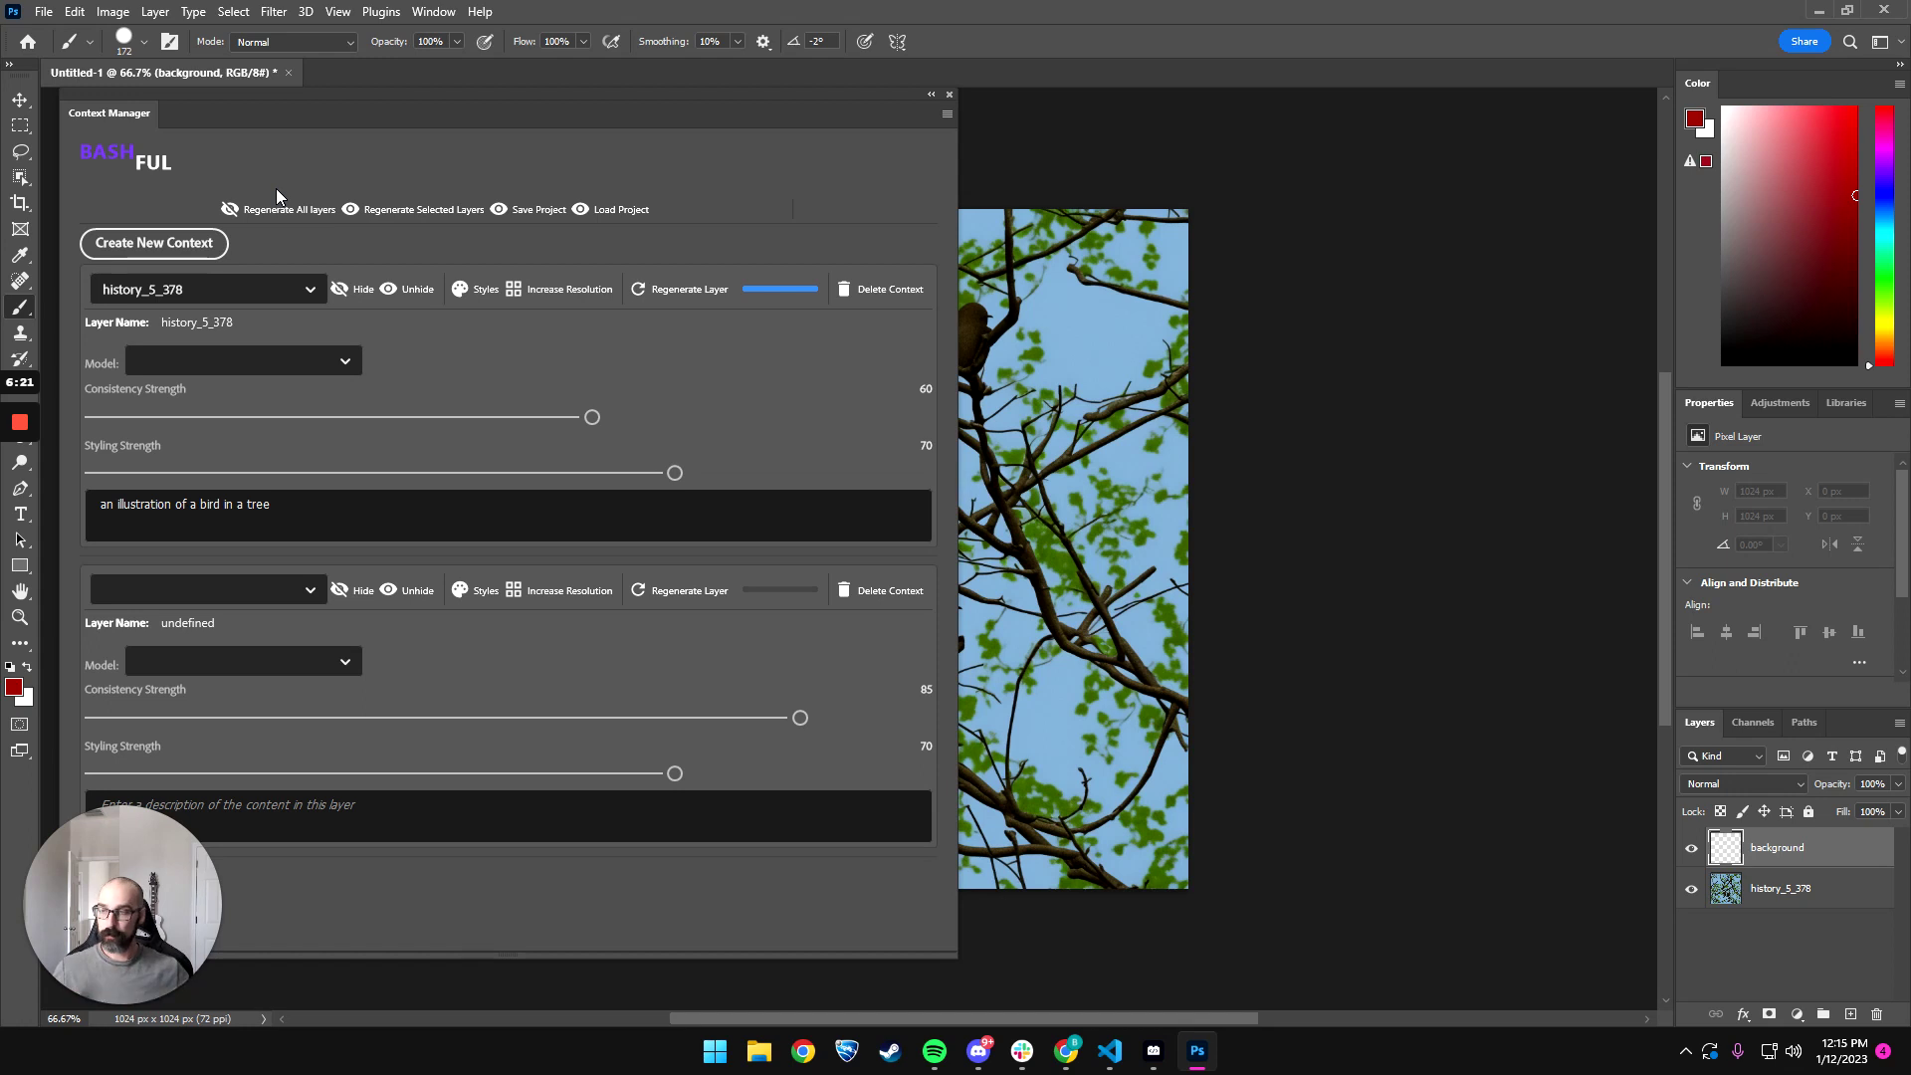
left_click(248, 602)
- Link context two to background, prompt 'an illustration of a mystical tree, anime style', consistency 0, and generate
left_click(267, 621)
left_click(324, 802)
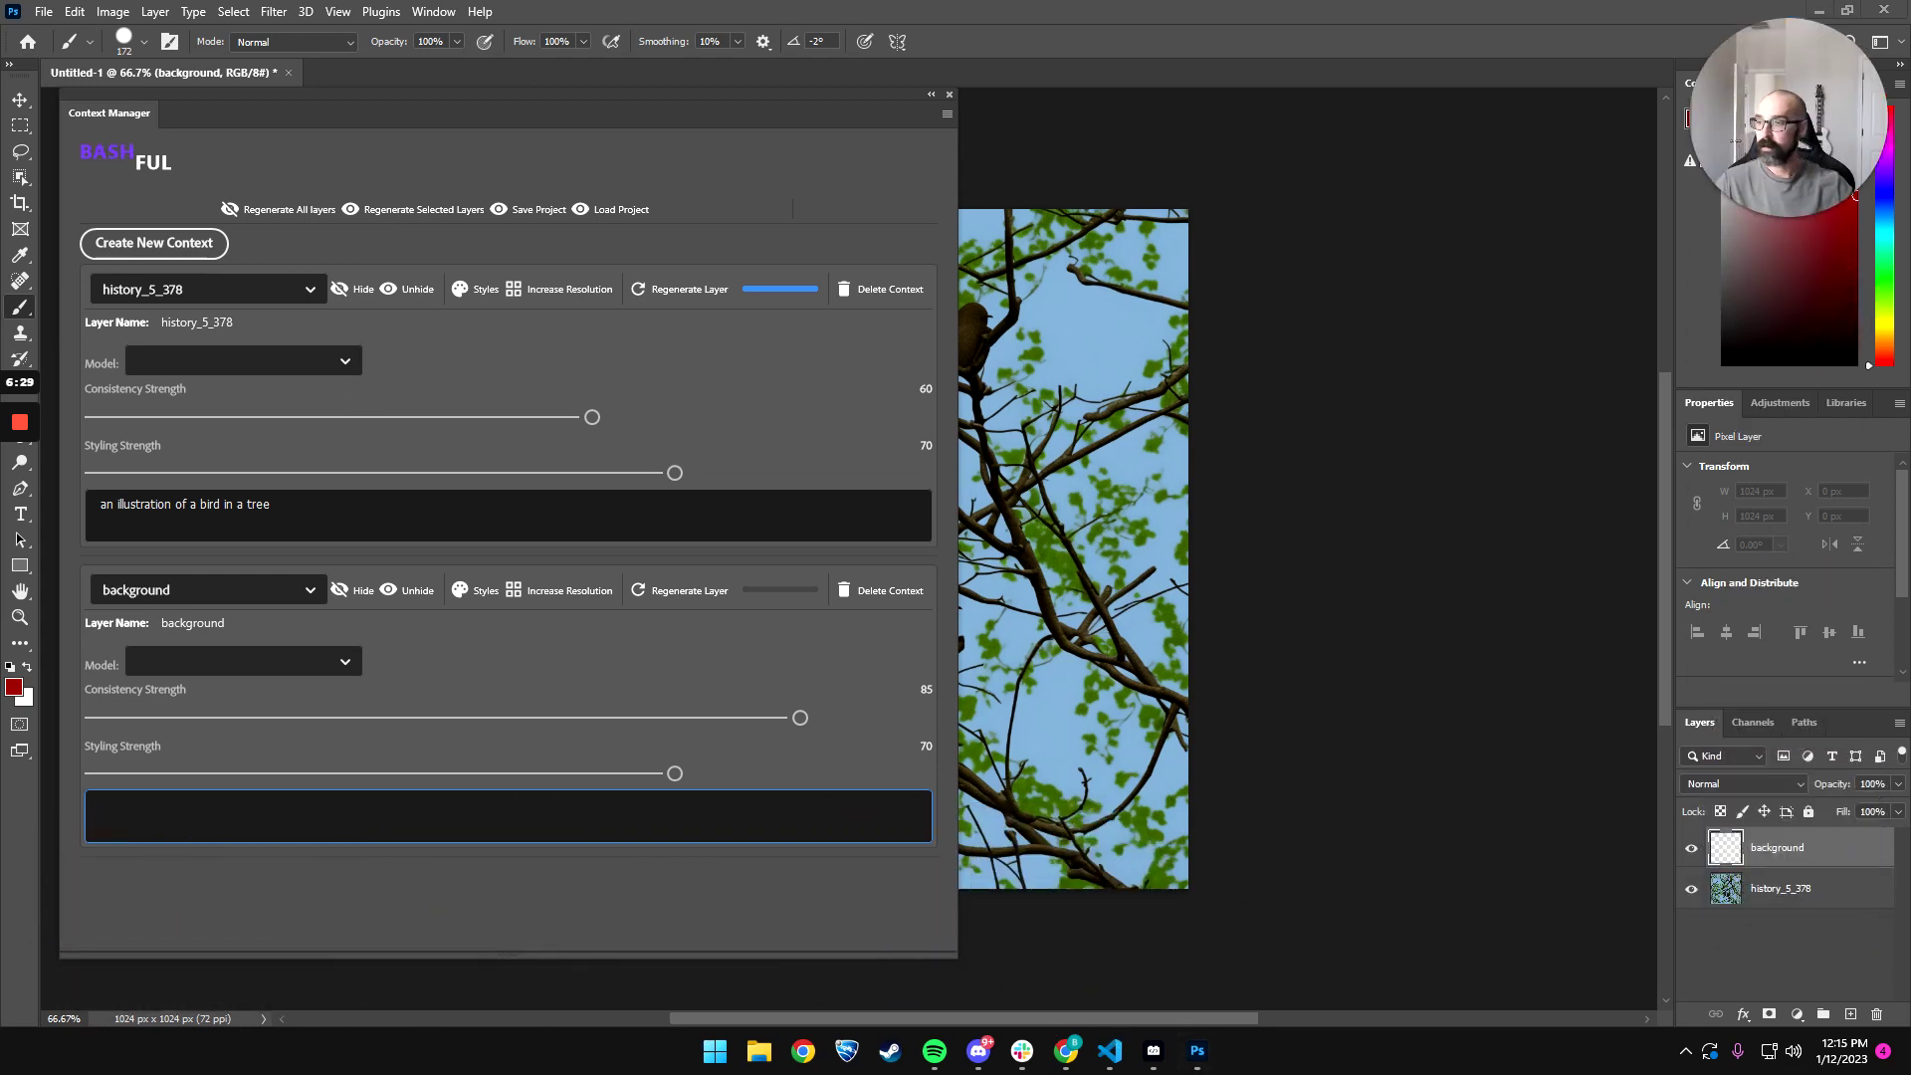
left_click(481, 817)
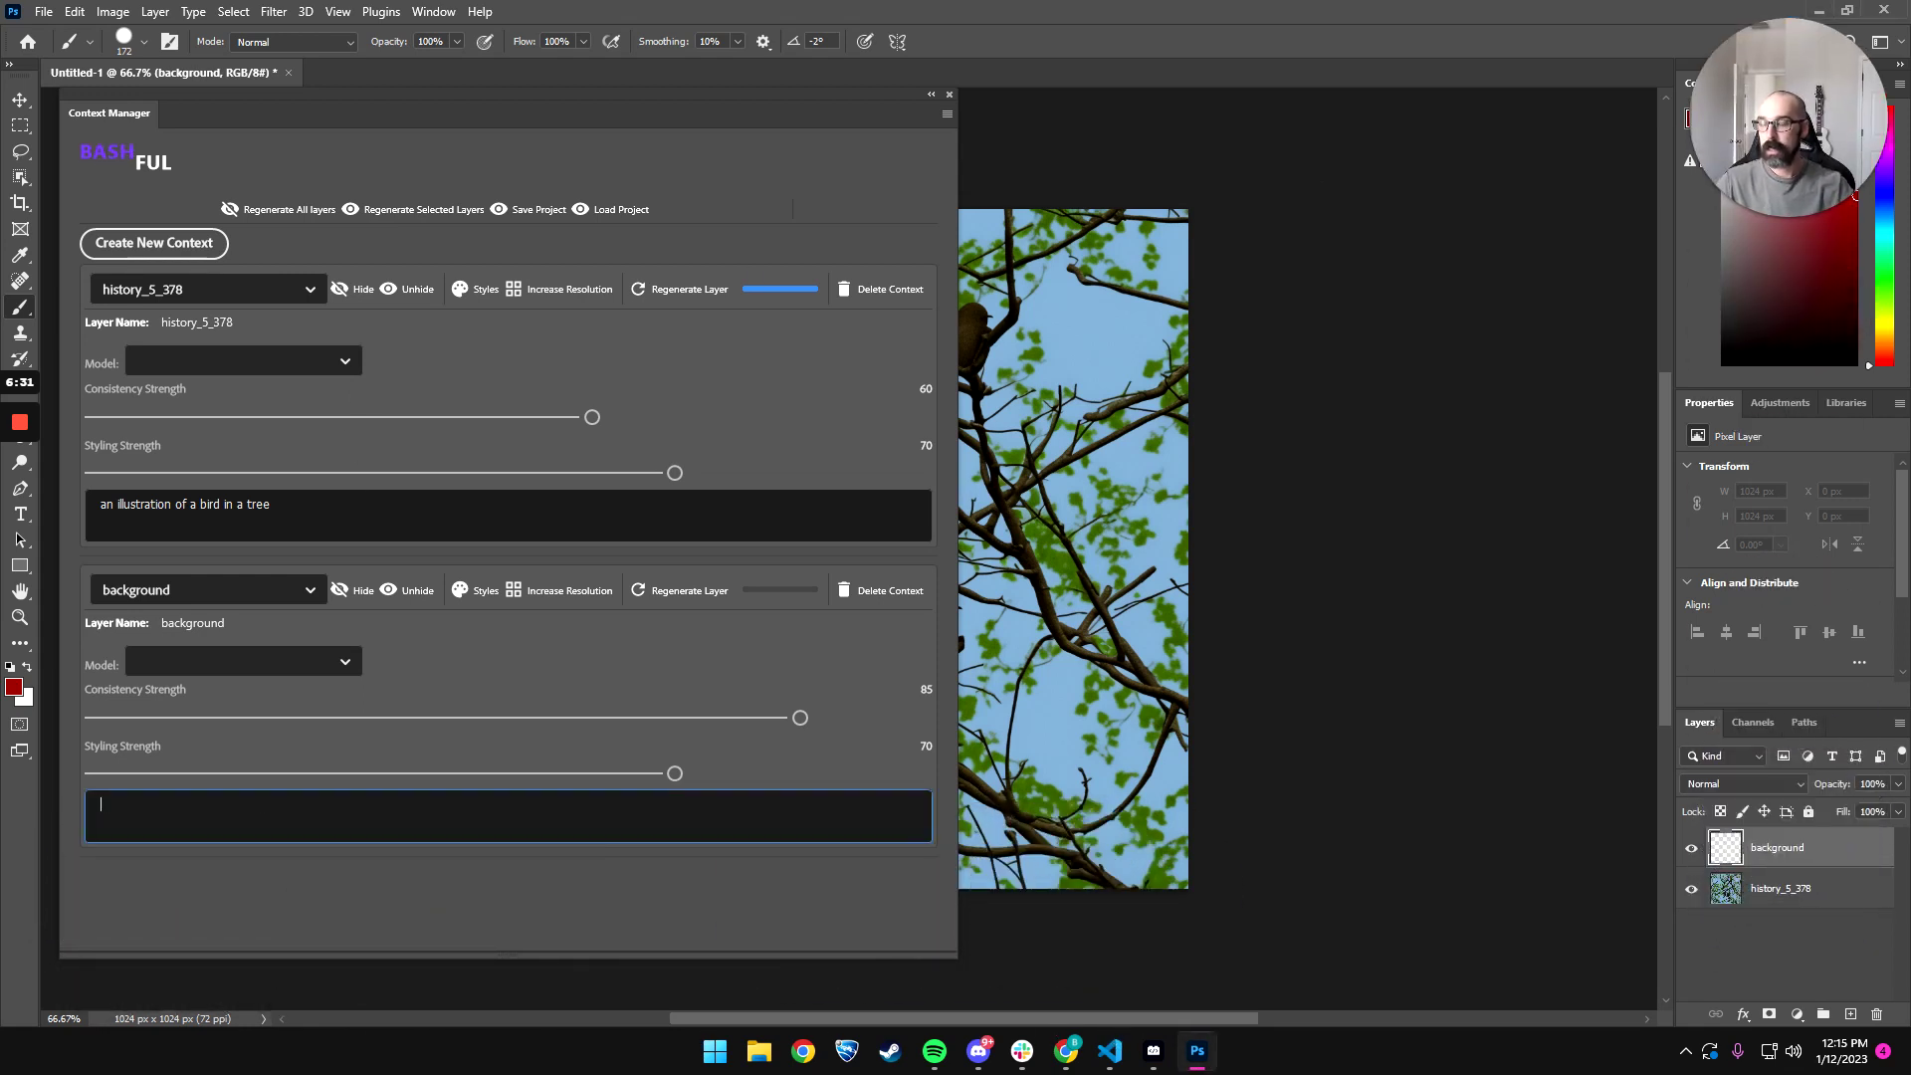
type("an illustration")
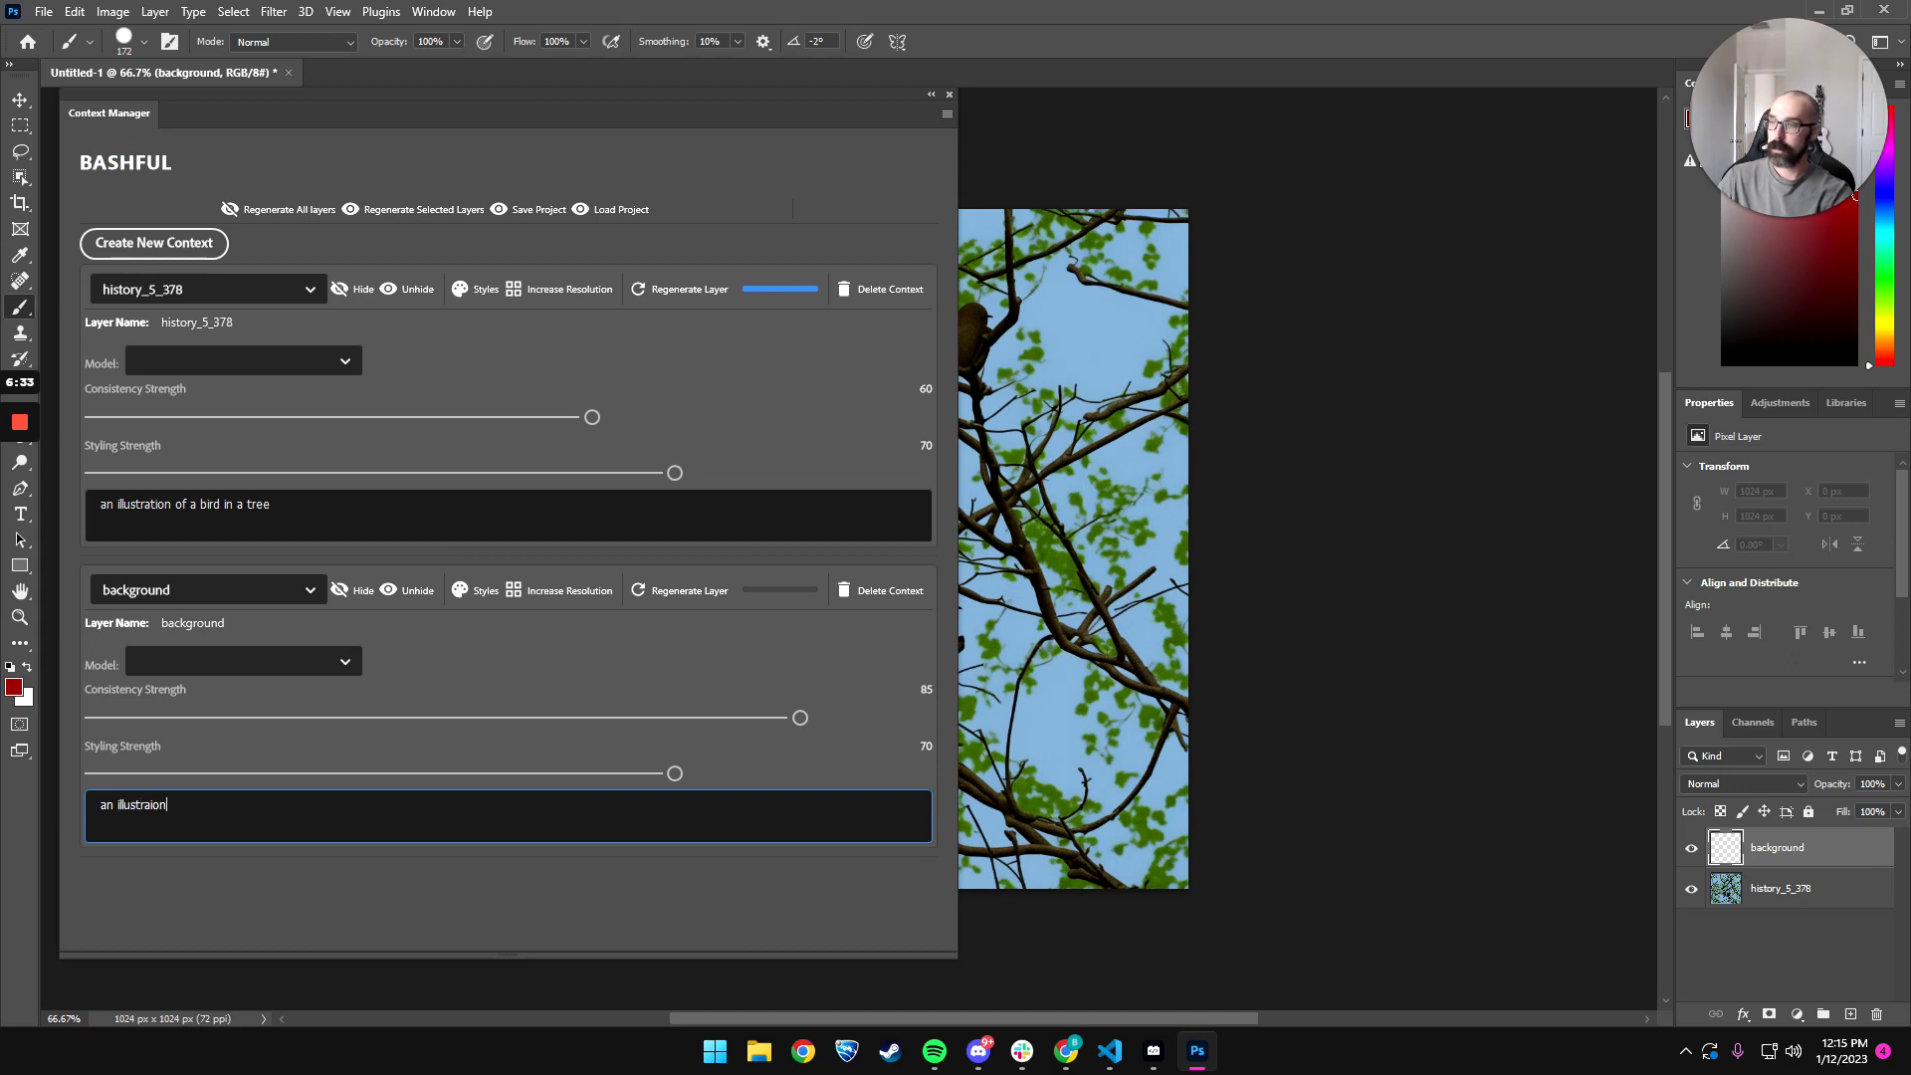
type(" of")
key("BackSpace")
key("BackSpace")
key("BackSpace")
key("BackSpace")
key("BackSpace")
key("BackSpace")
key("BackSpace")
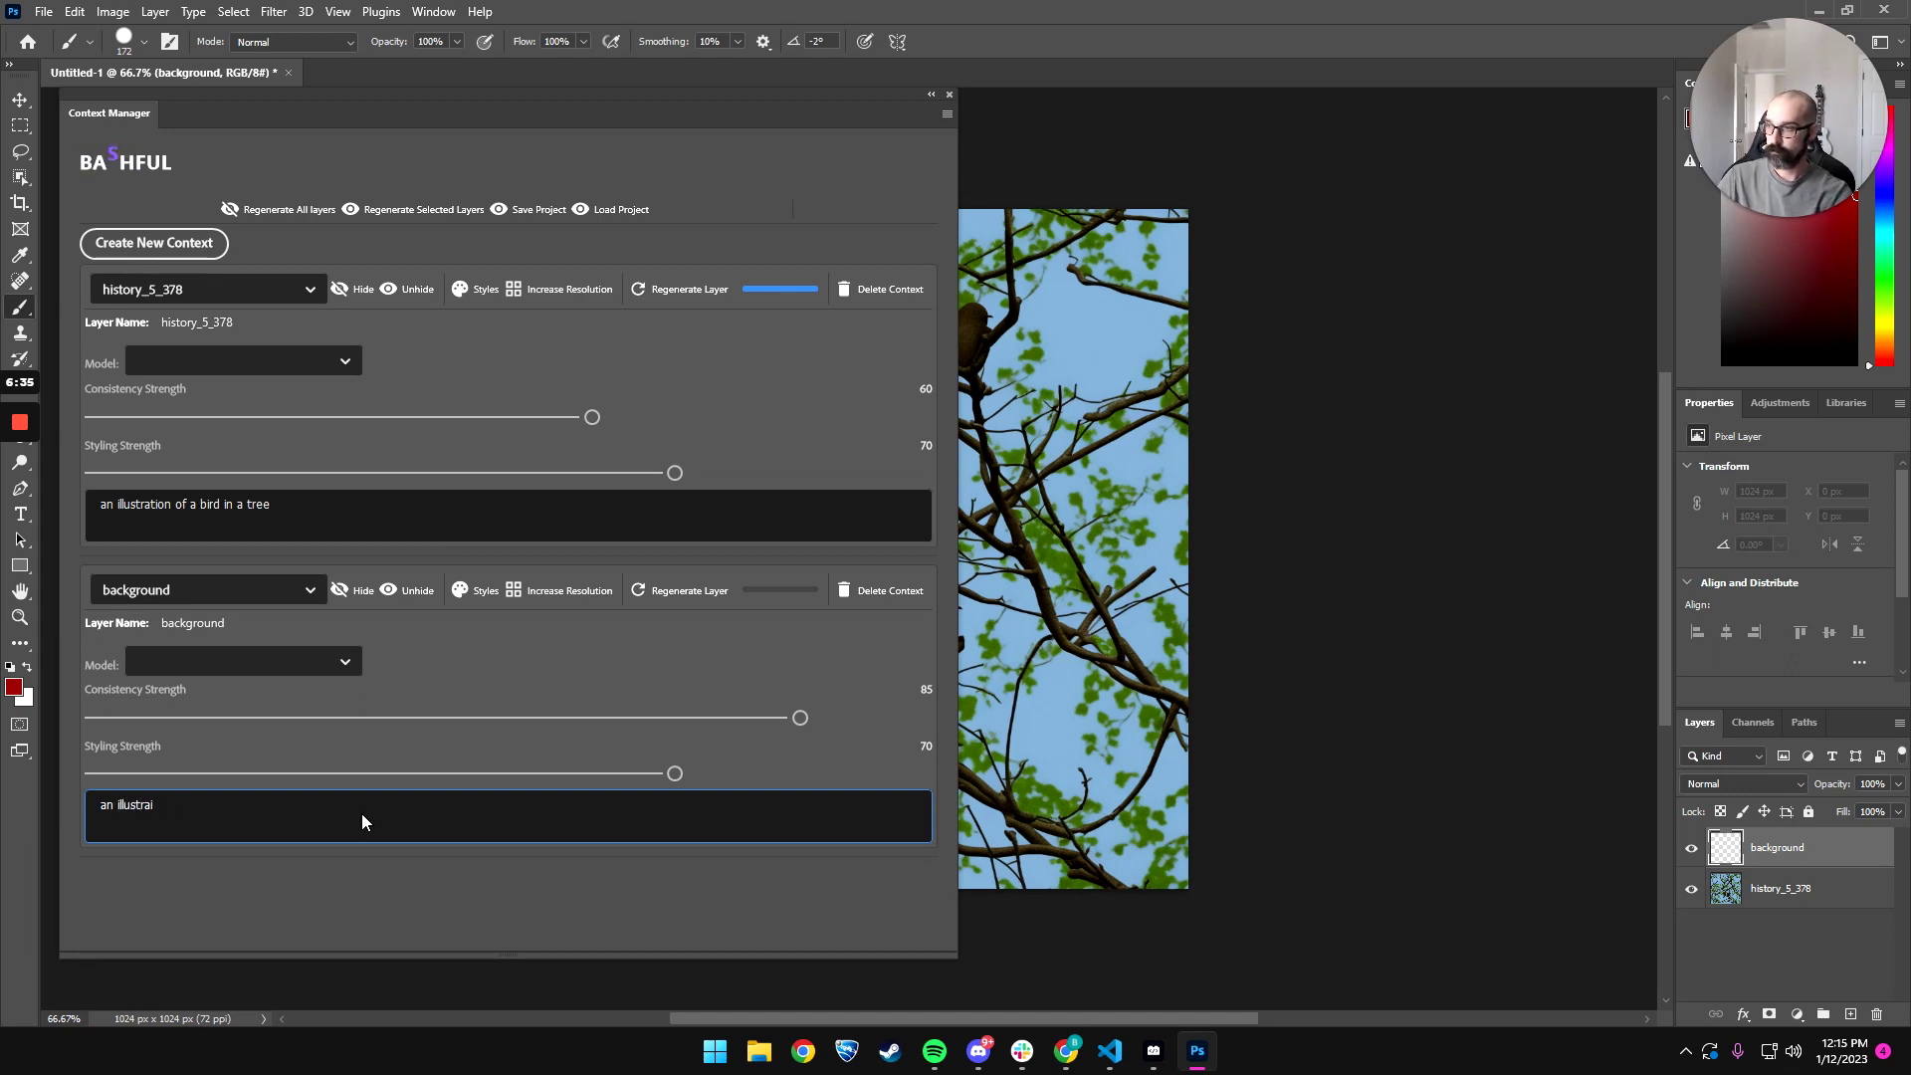
type("tiopn")
key("BackSpace")
key("BackSpace")
type("n of a m")
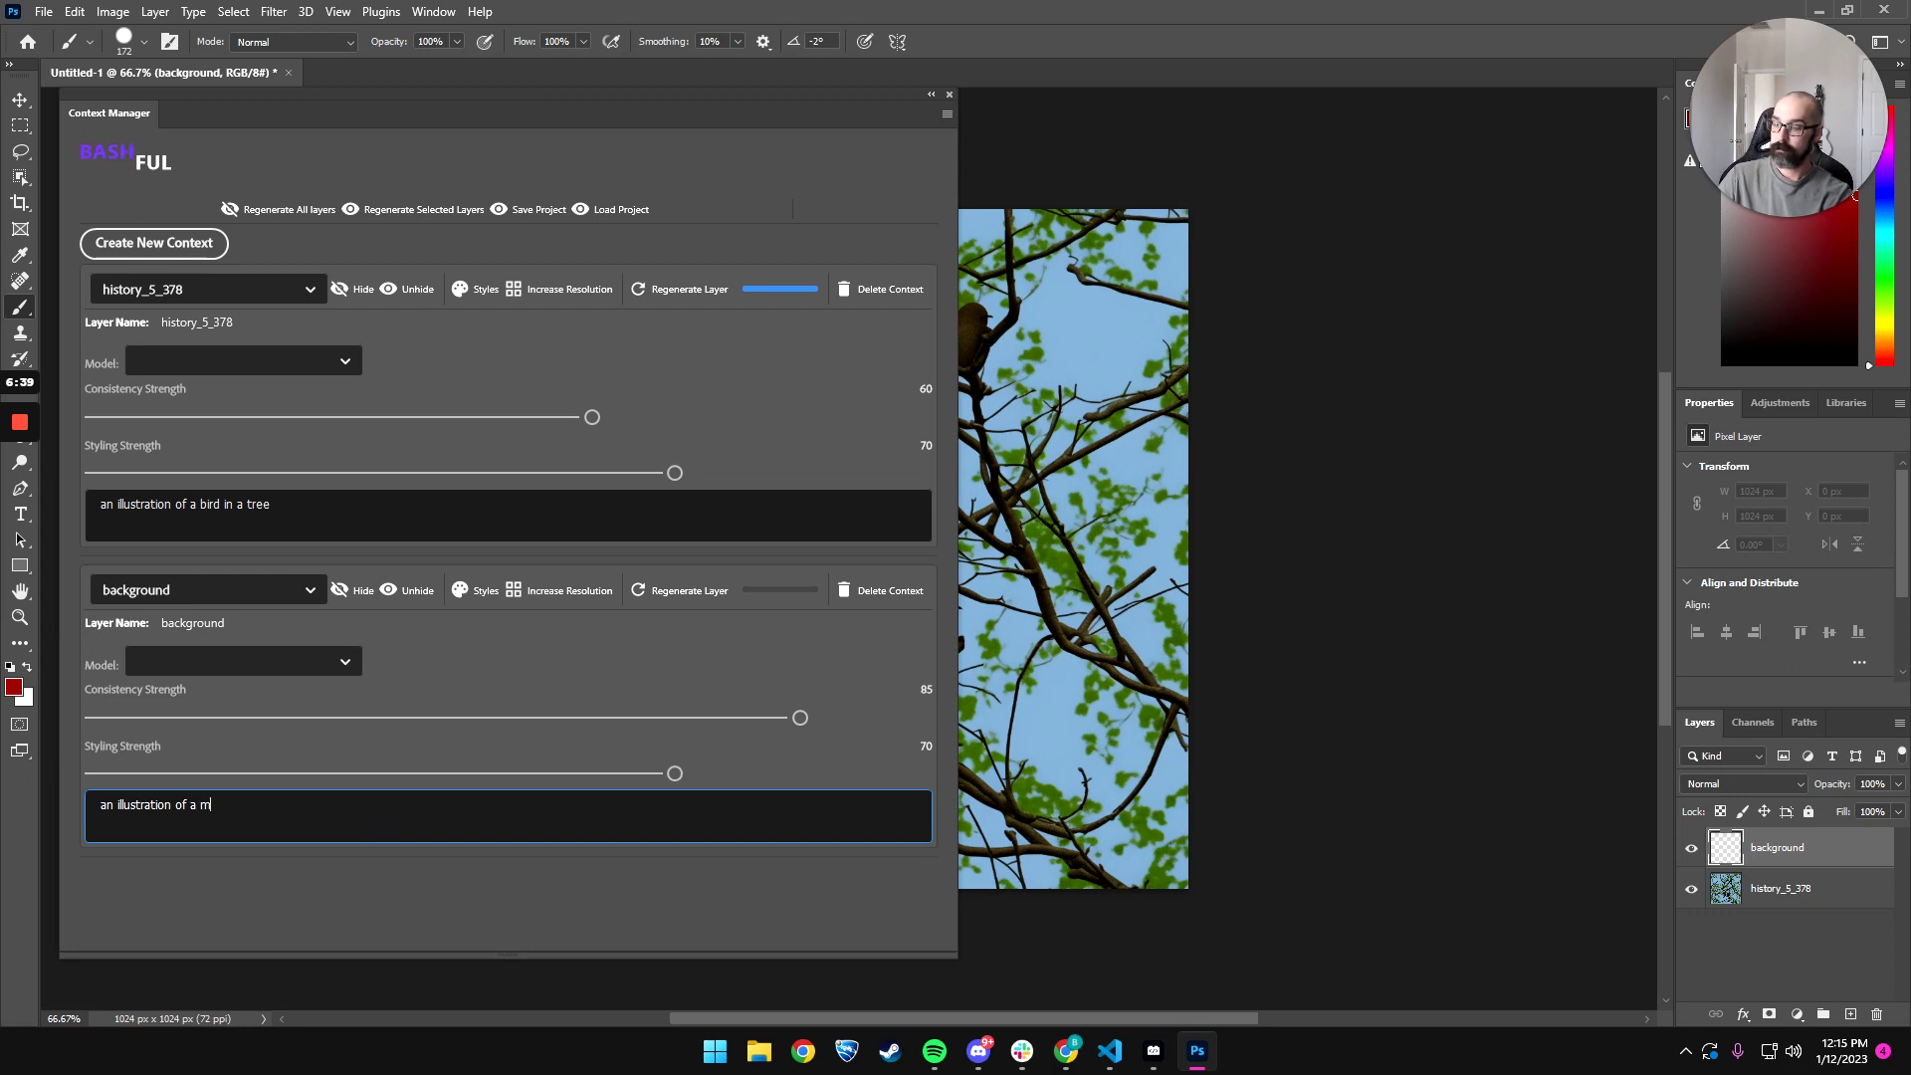
type("ystical tr")
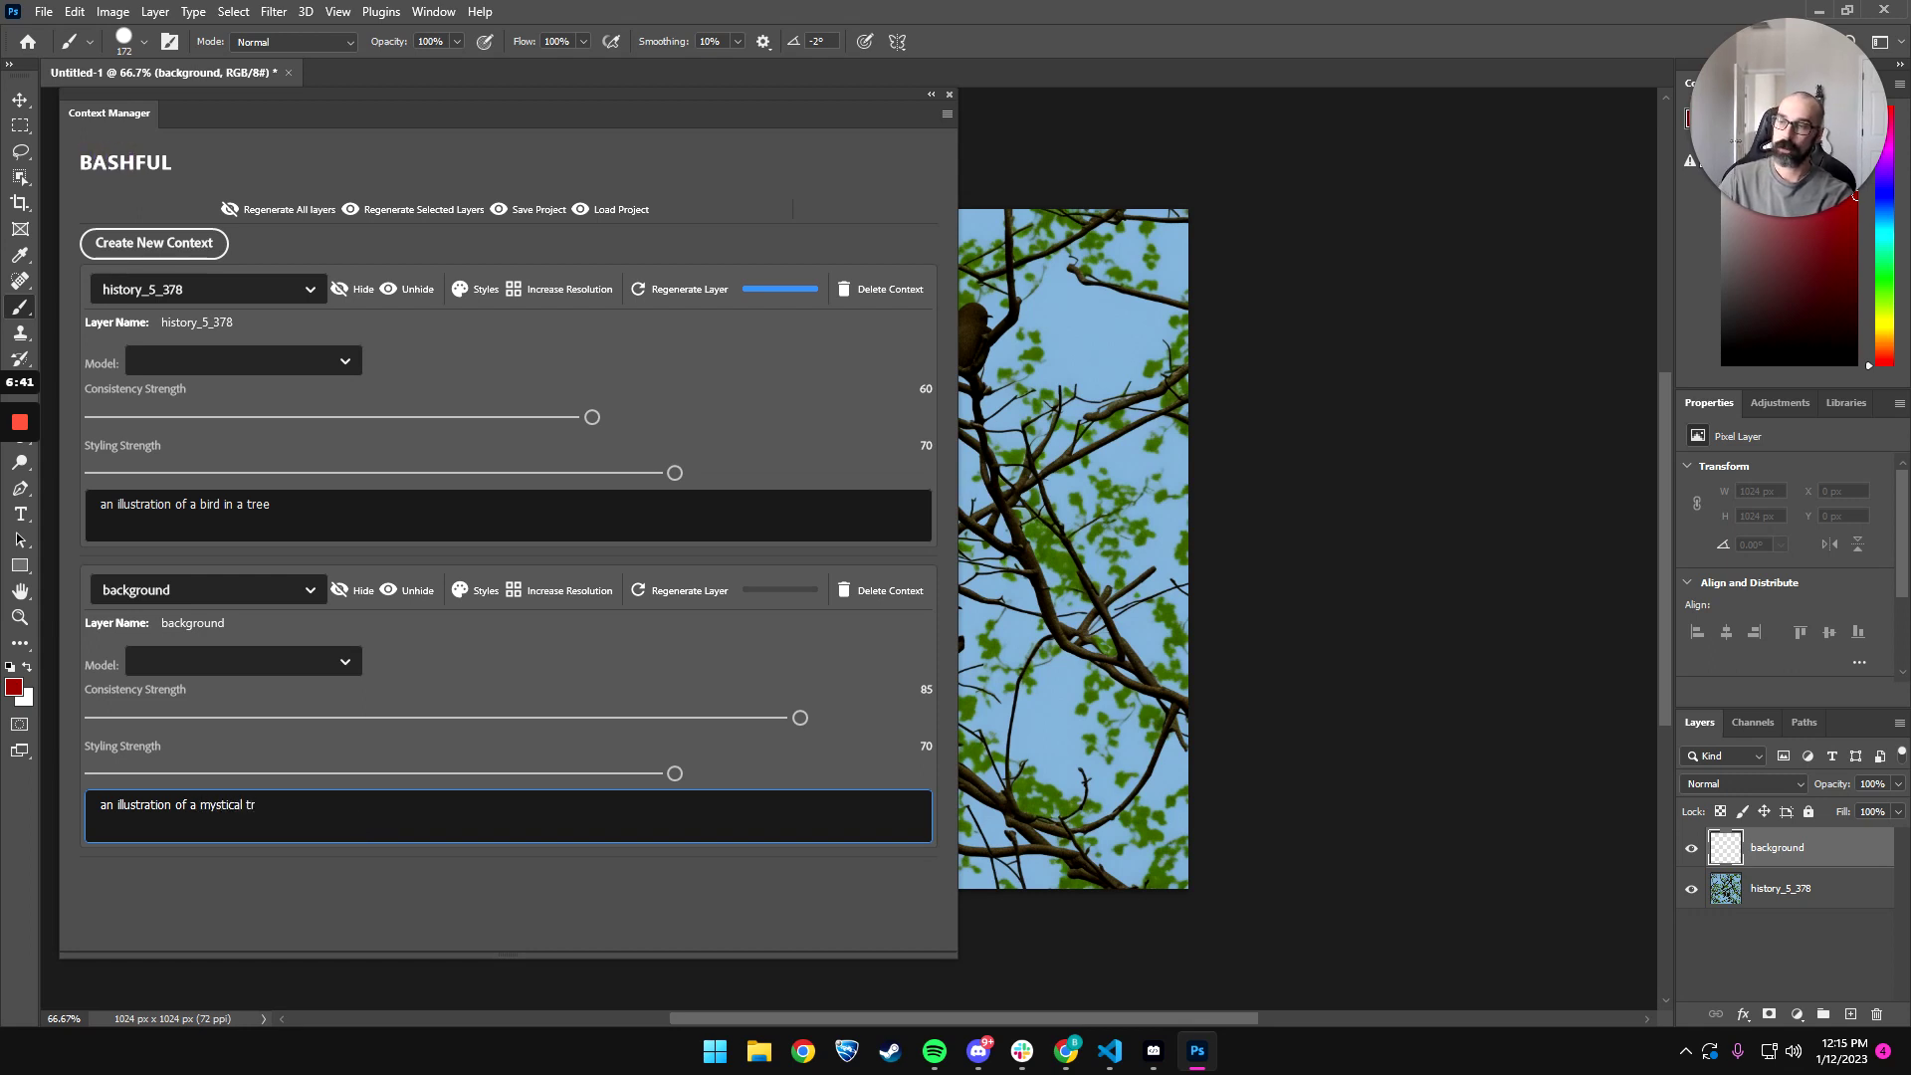
type("ee, anime style")
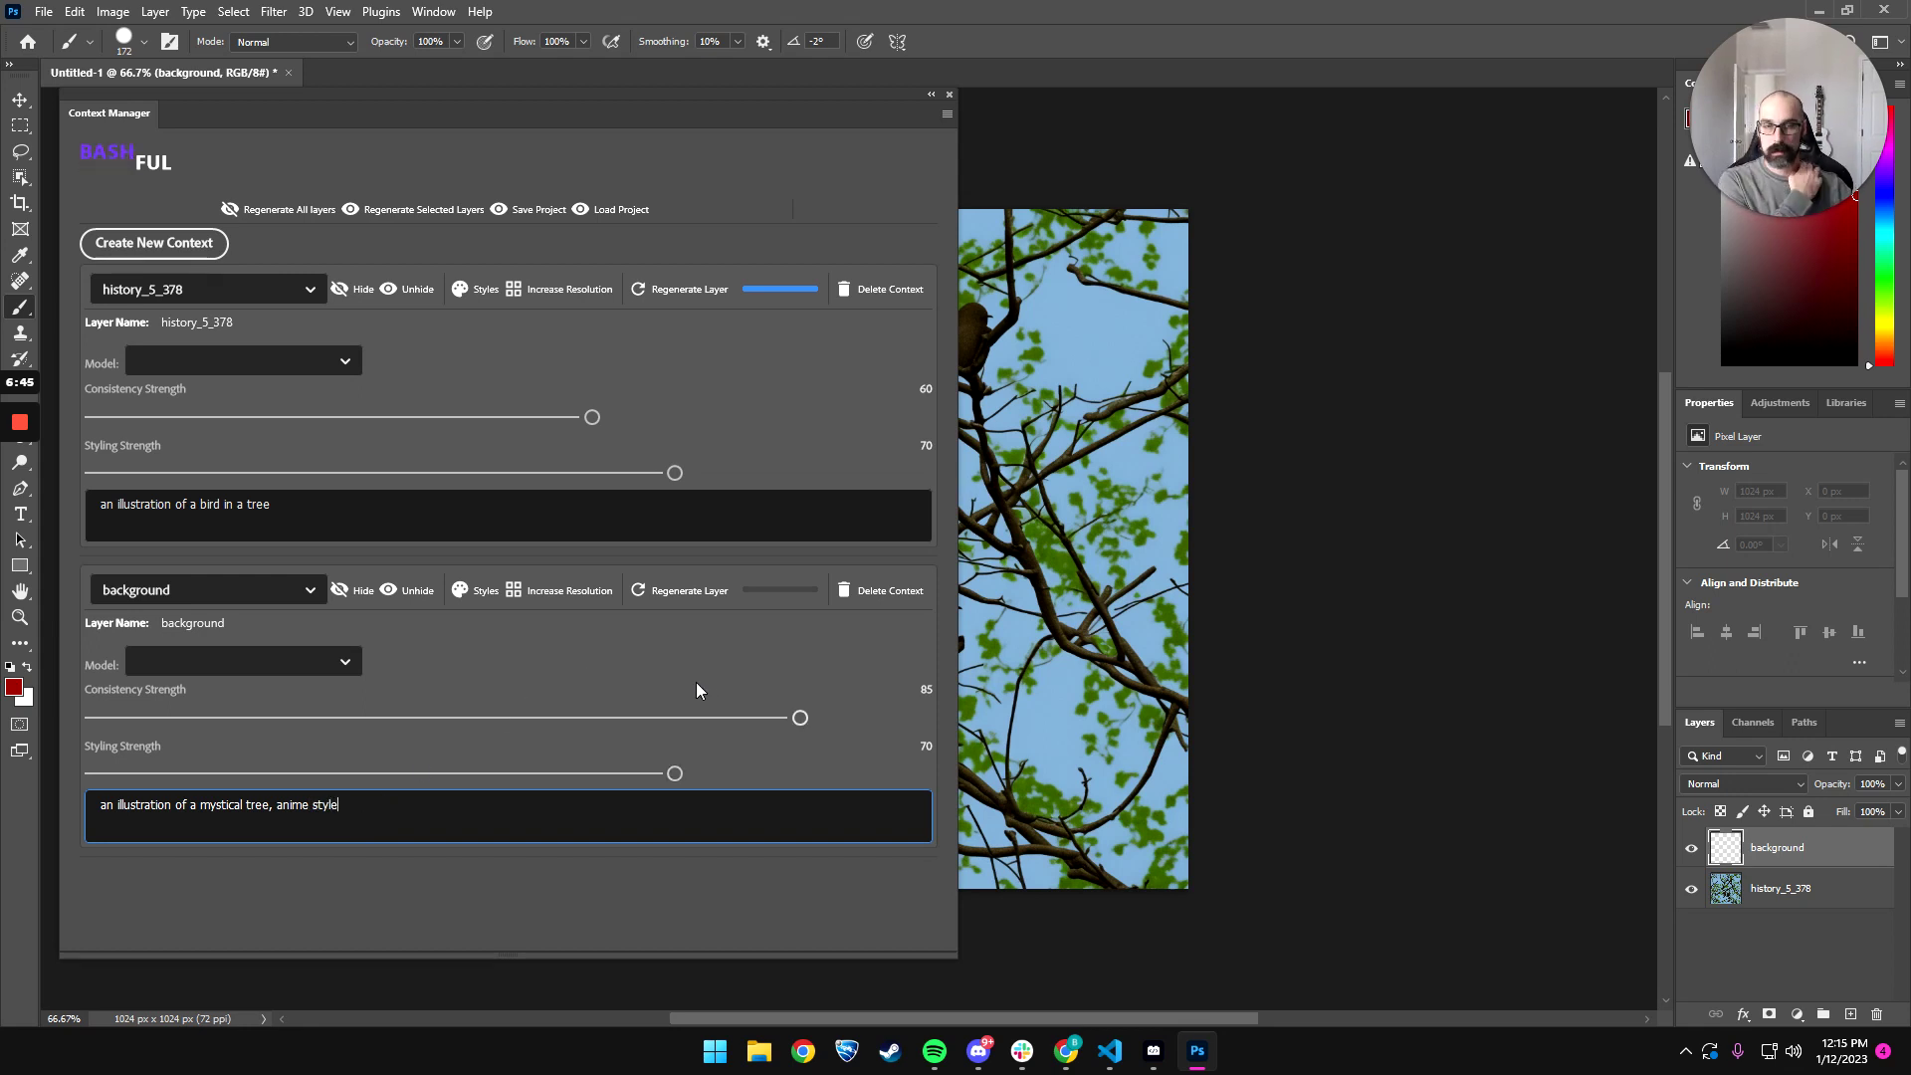
left_click_drag(797, 718, 92, 720)
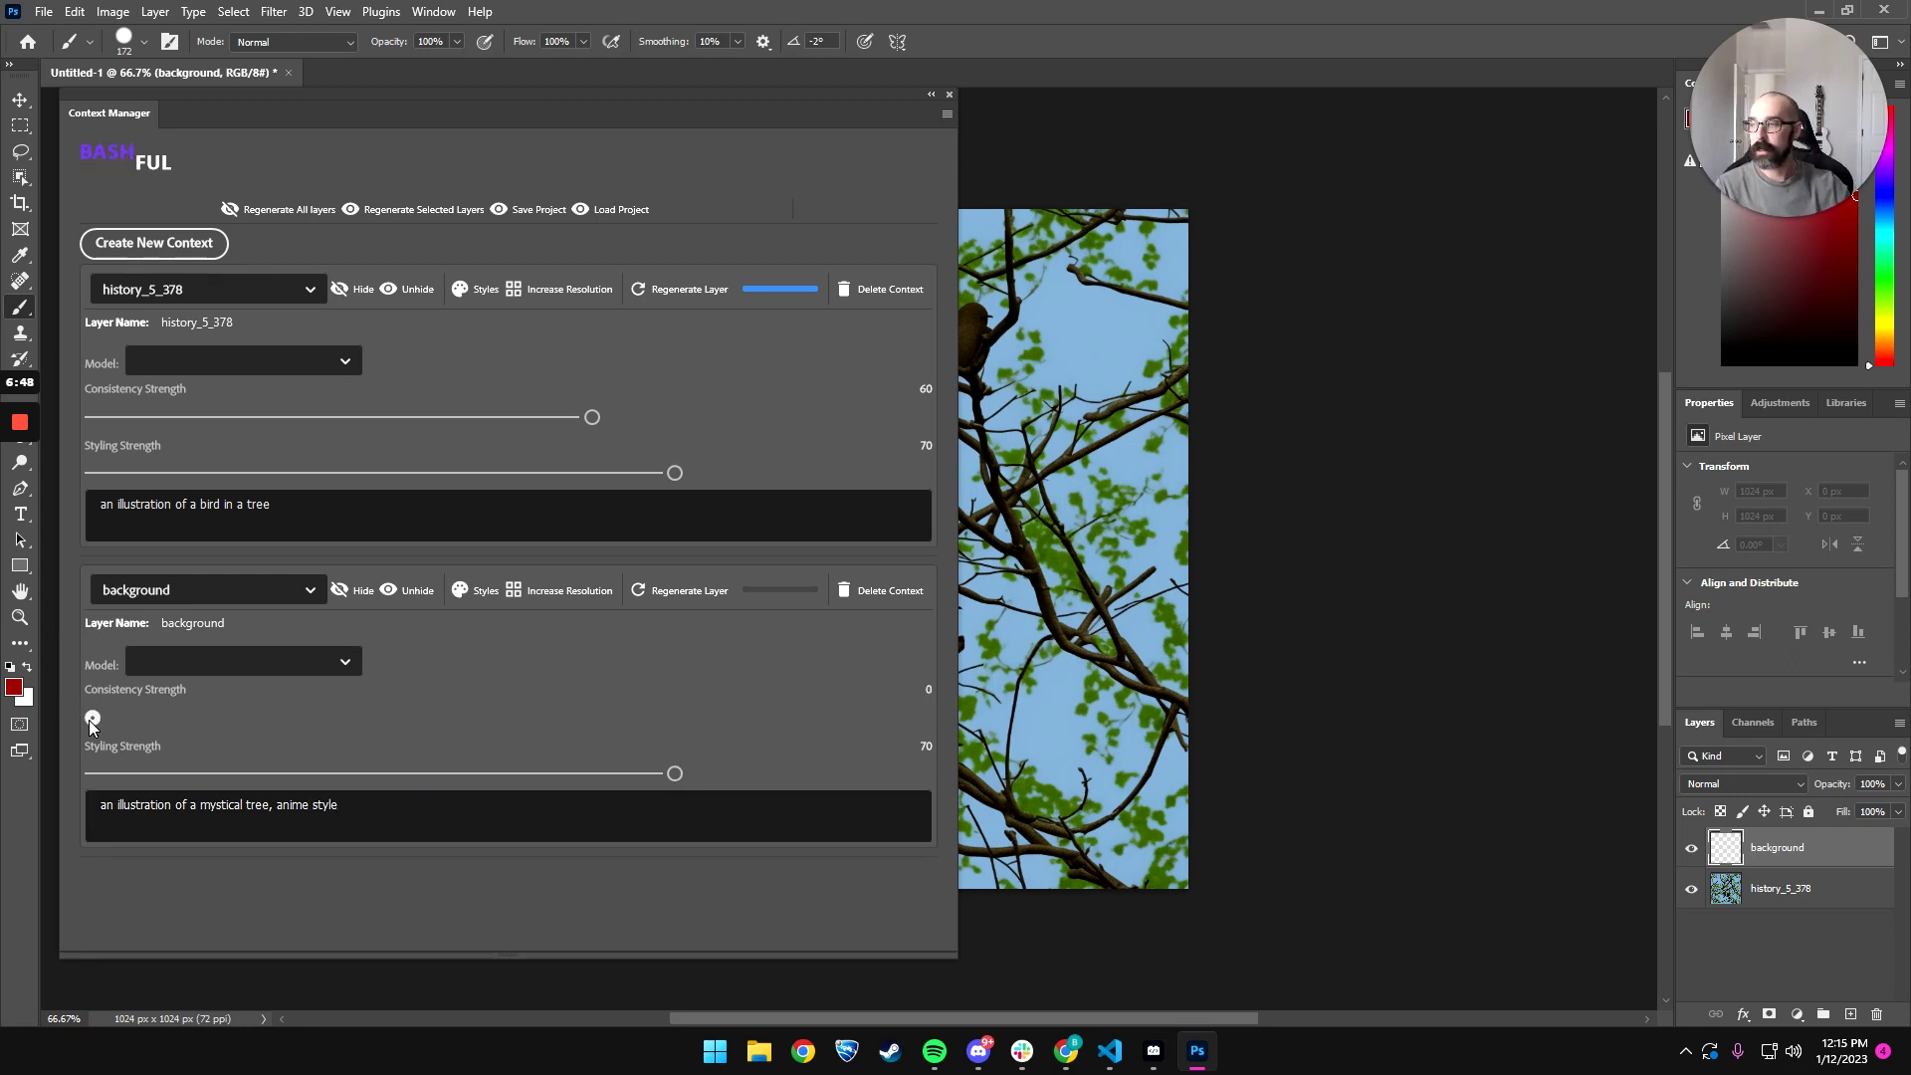
left_click(701, 594)
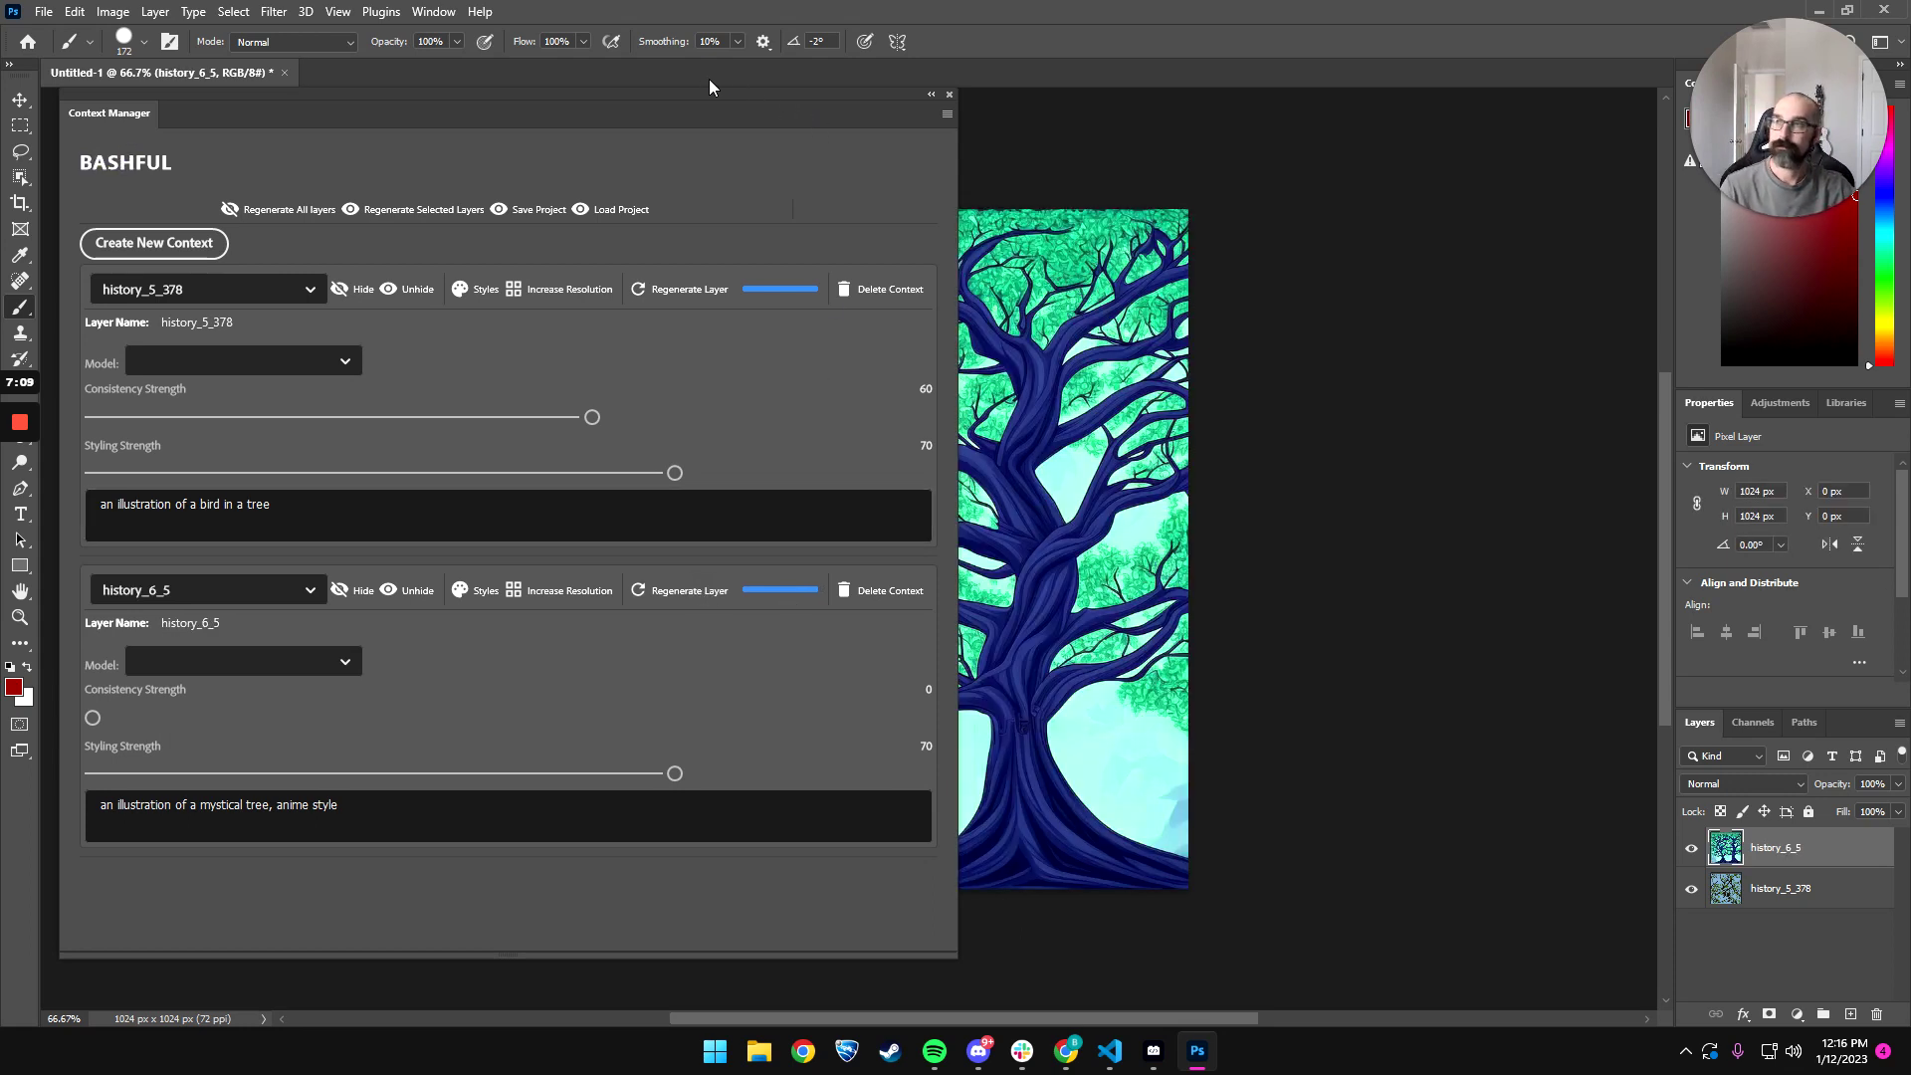
- Collapse the Bashful panel to an icon and move it aside, revealing the tree on history_6_5
left_click_drag(123, 119, 110, 117)
left_click_drag(808, 131, 965, 426)
left_click(996, 425)
left_click_drag(201, 409, 140, 233)
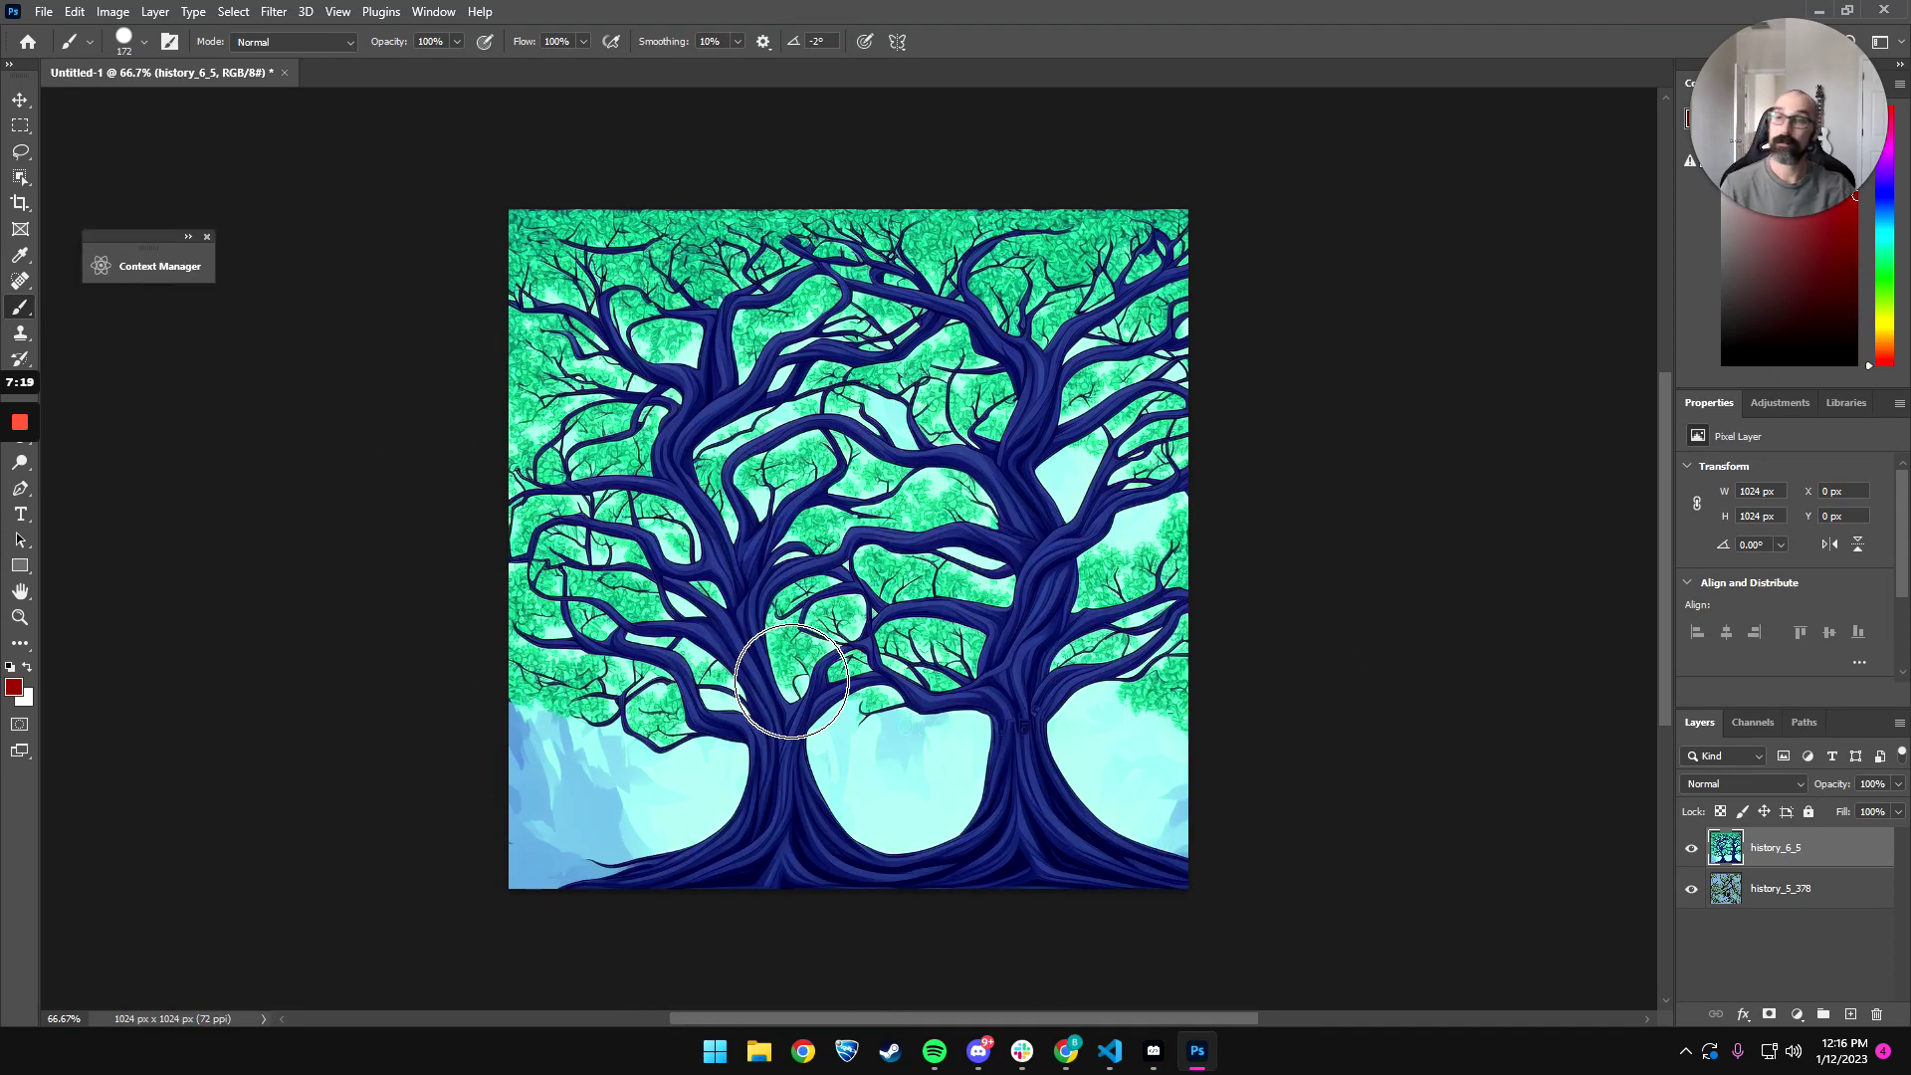
- Move the birds layer history_5_378 above the tree layer history_6_5
left_click_drag(1728, 891, 1700, 851)
left_click(1695, 851)
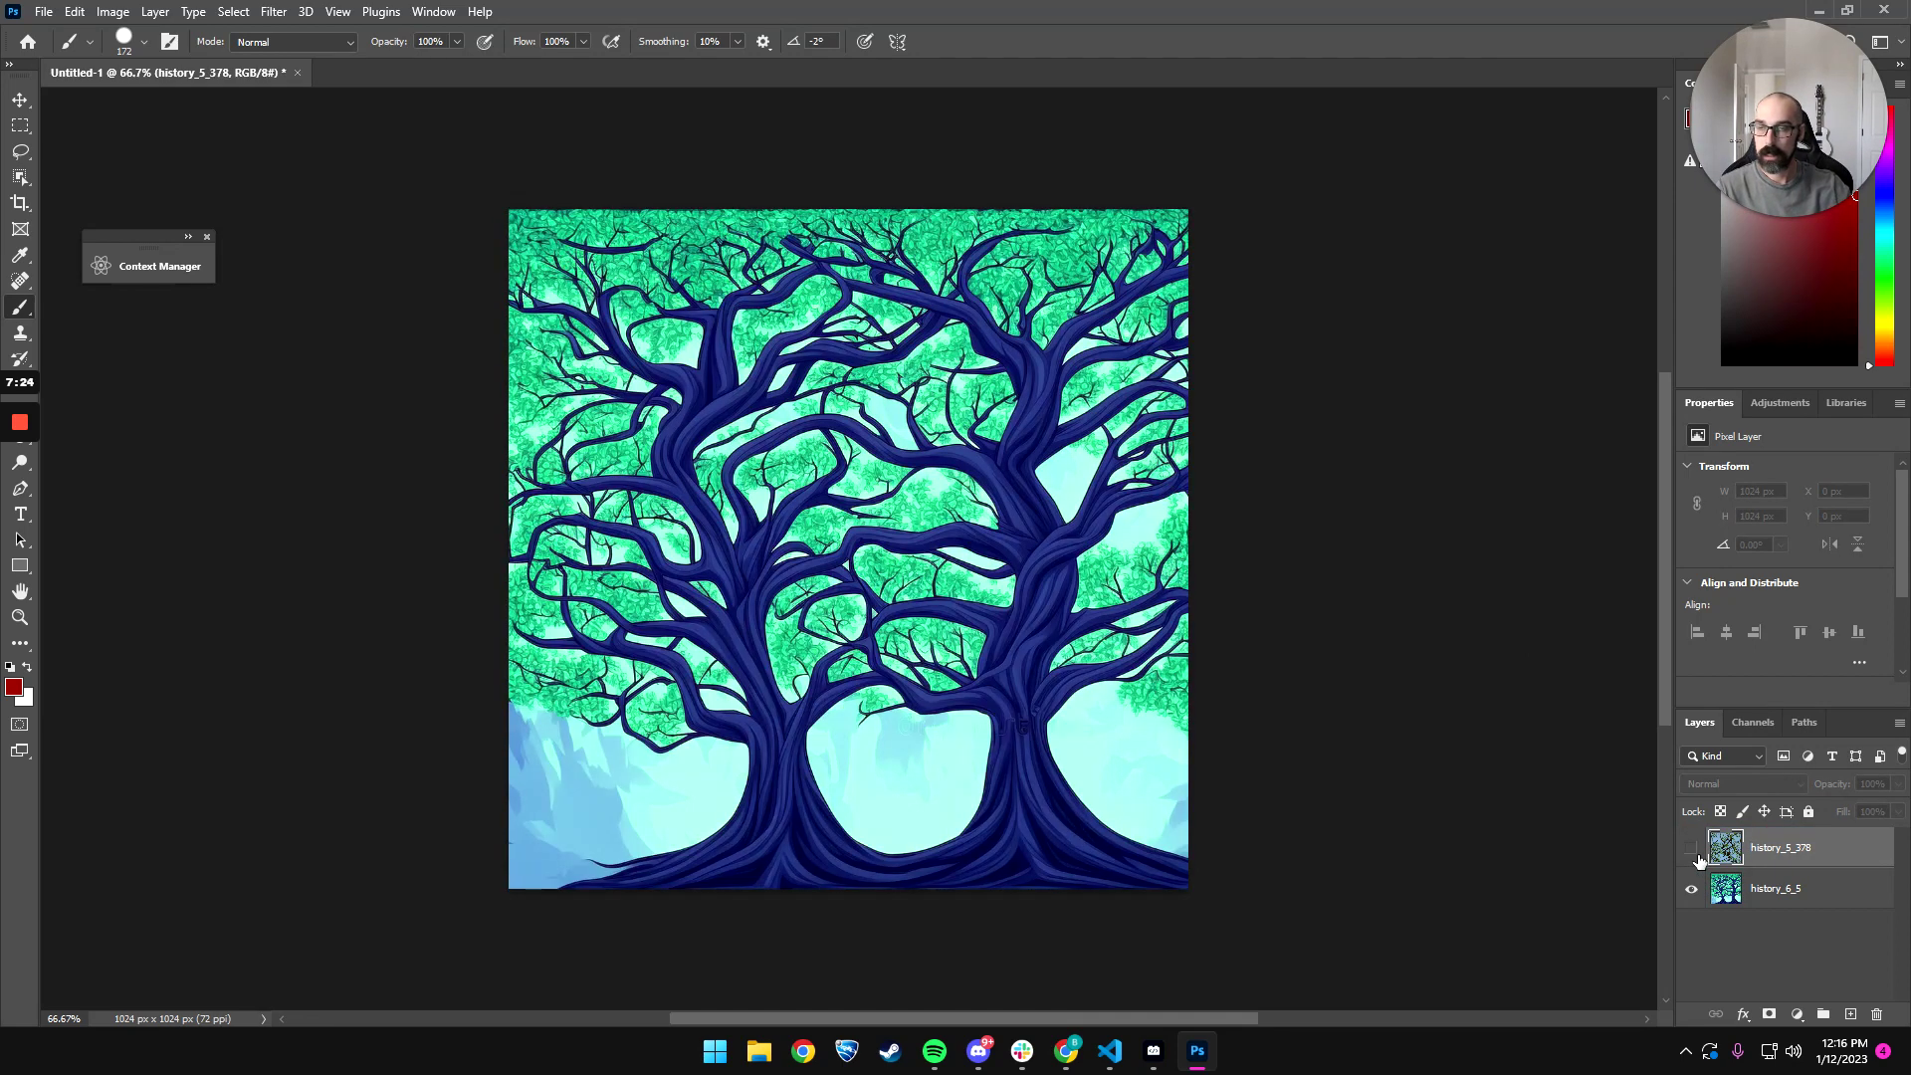
left_click(1692, 849)
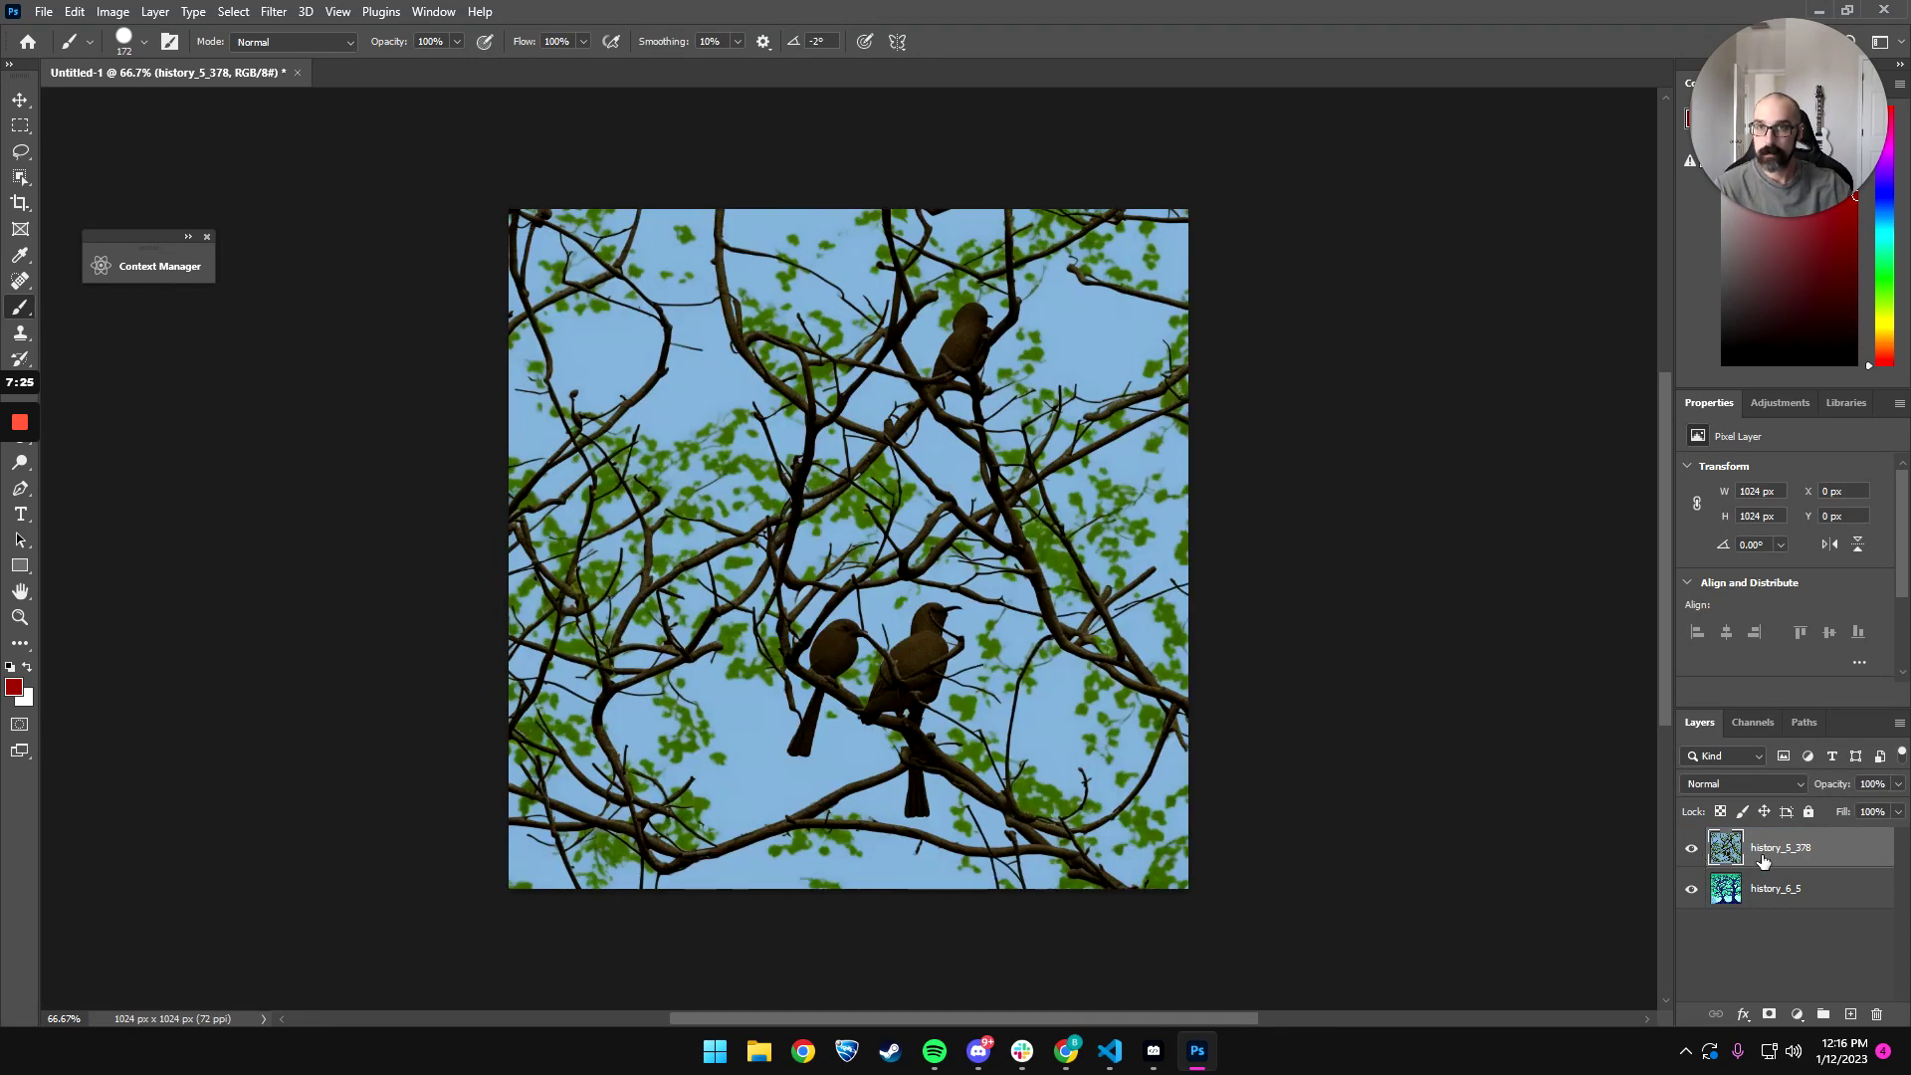
- Reopen the Bashful panel and add a layer mask to history_5_378
left_click(183, 279)
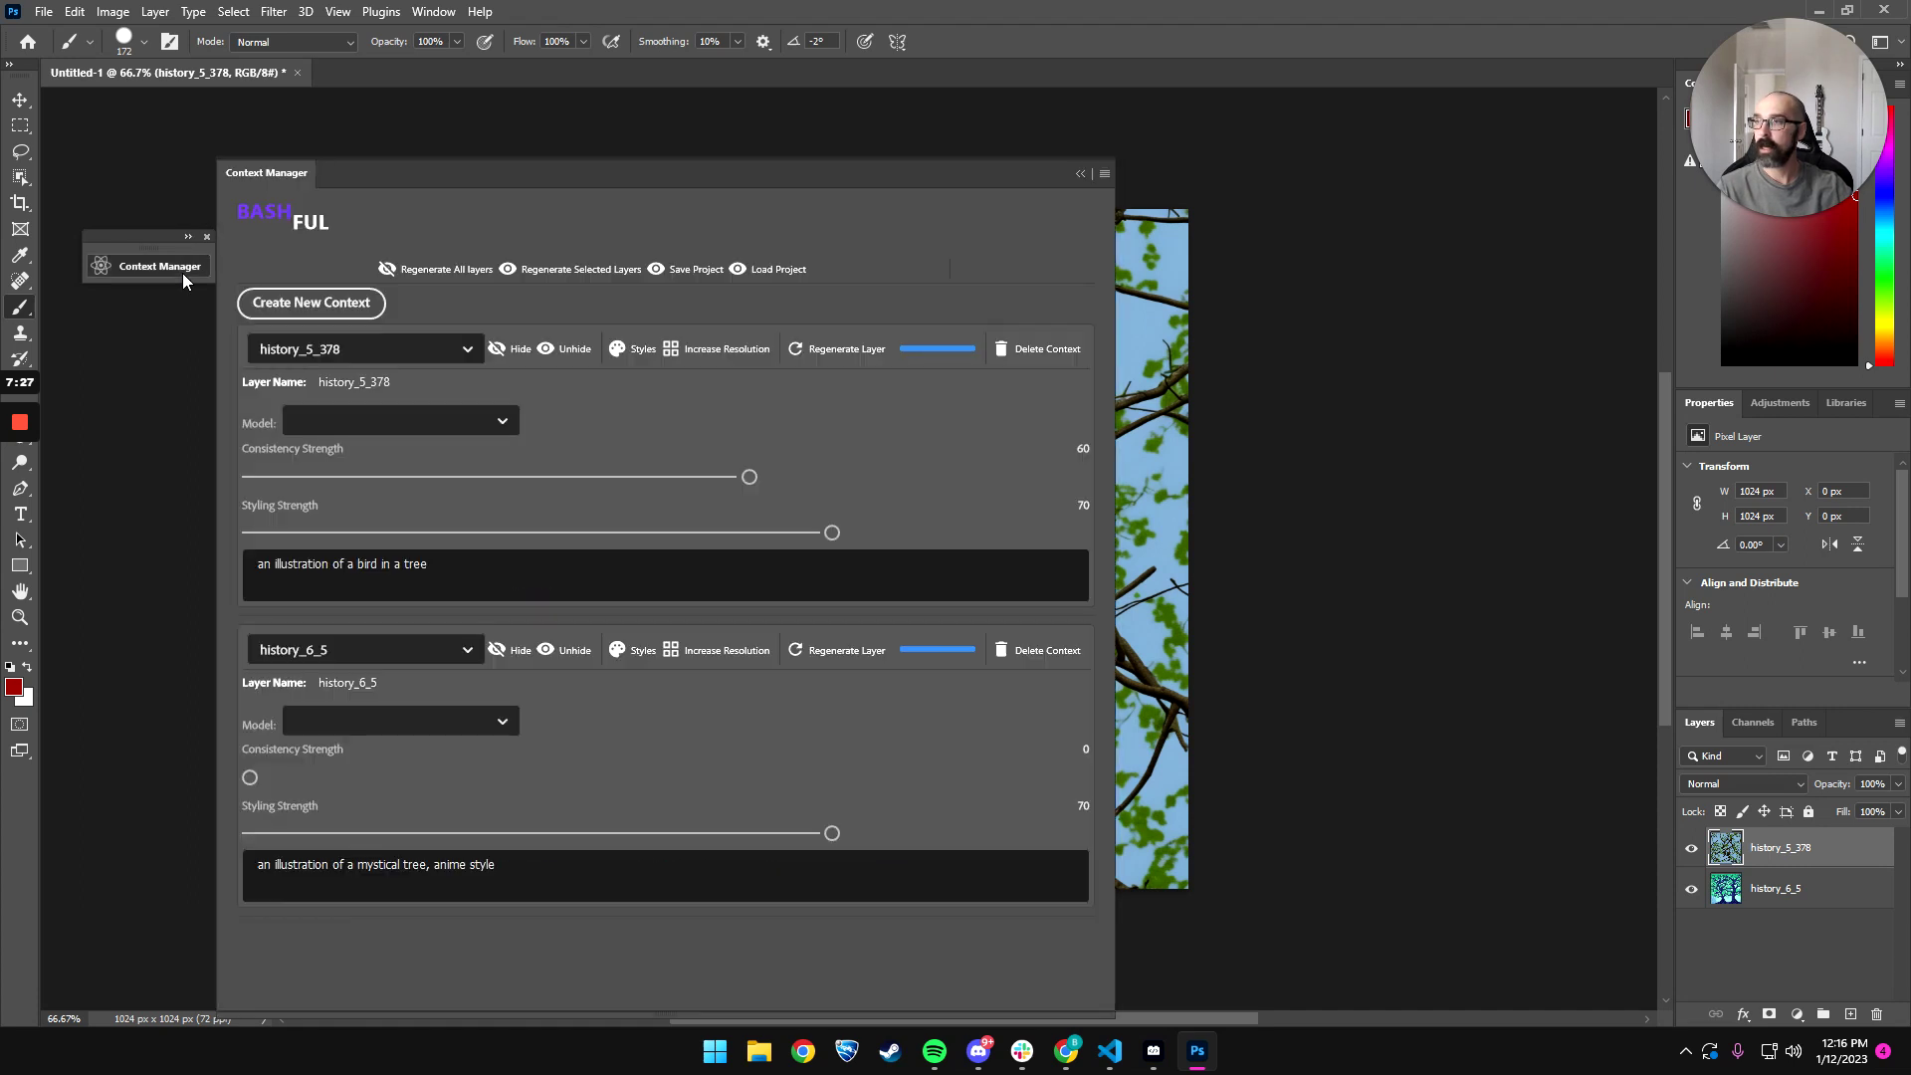
left_click_drag(647, 177, 481, 136)
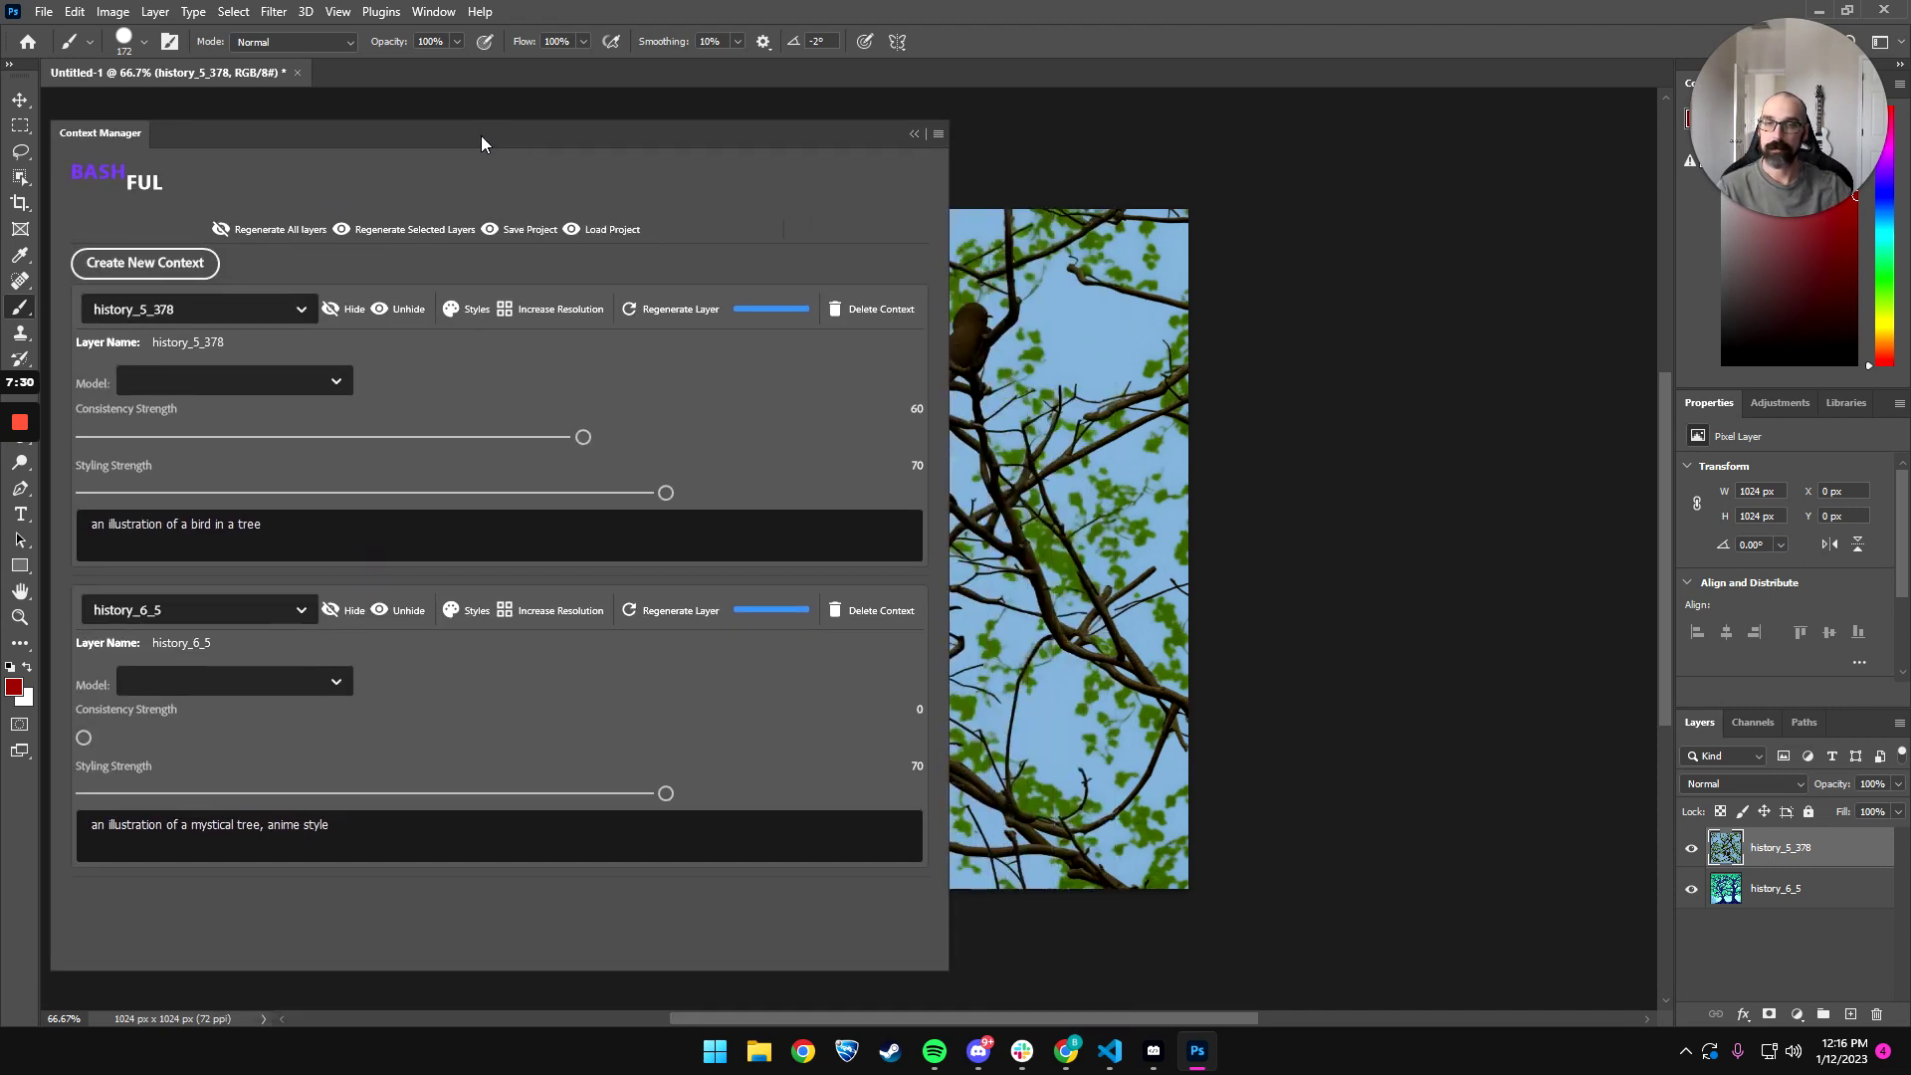
left_click(344, 312)
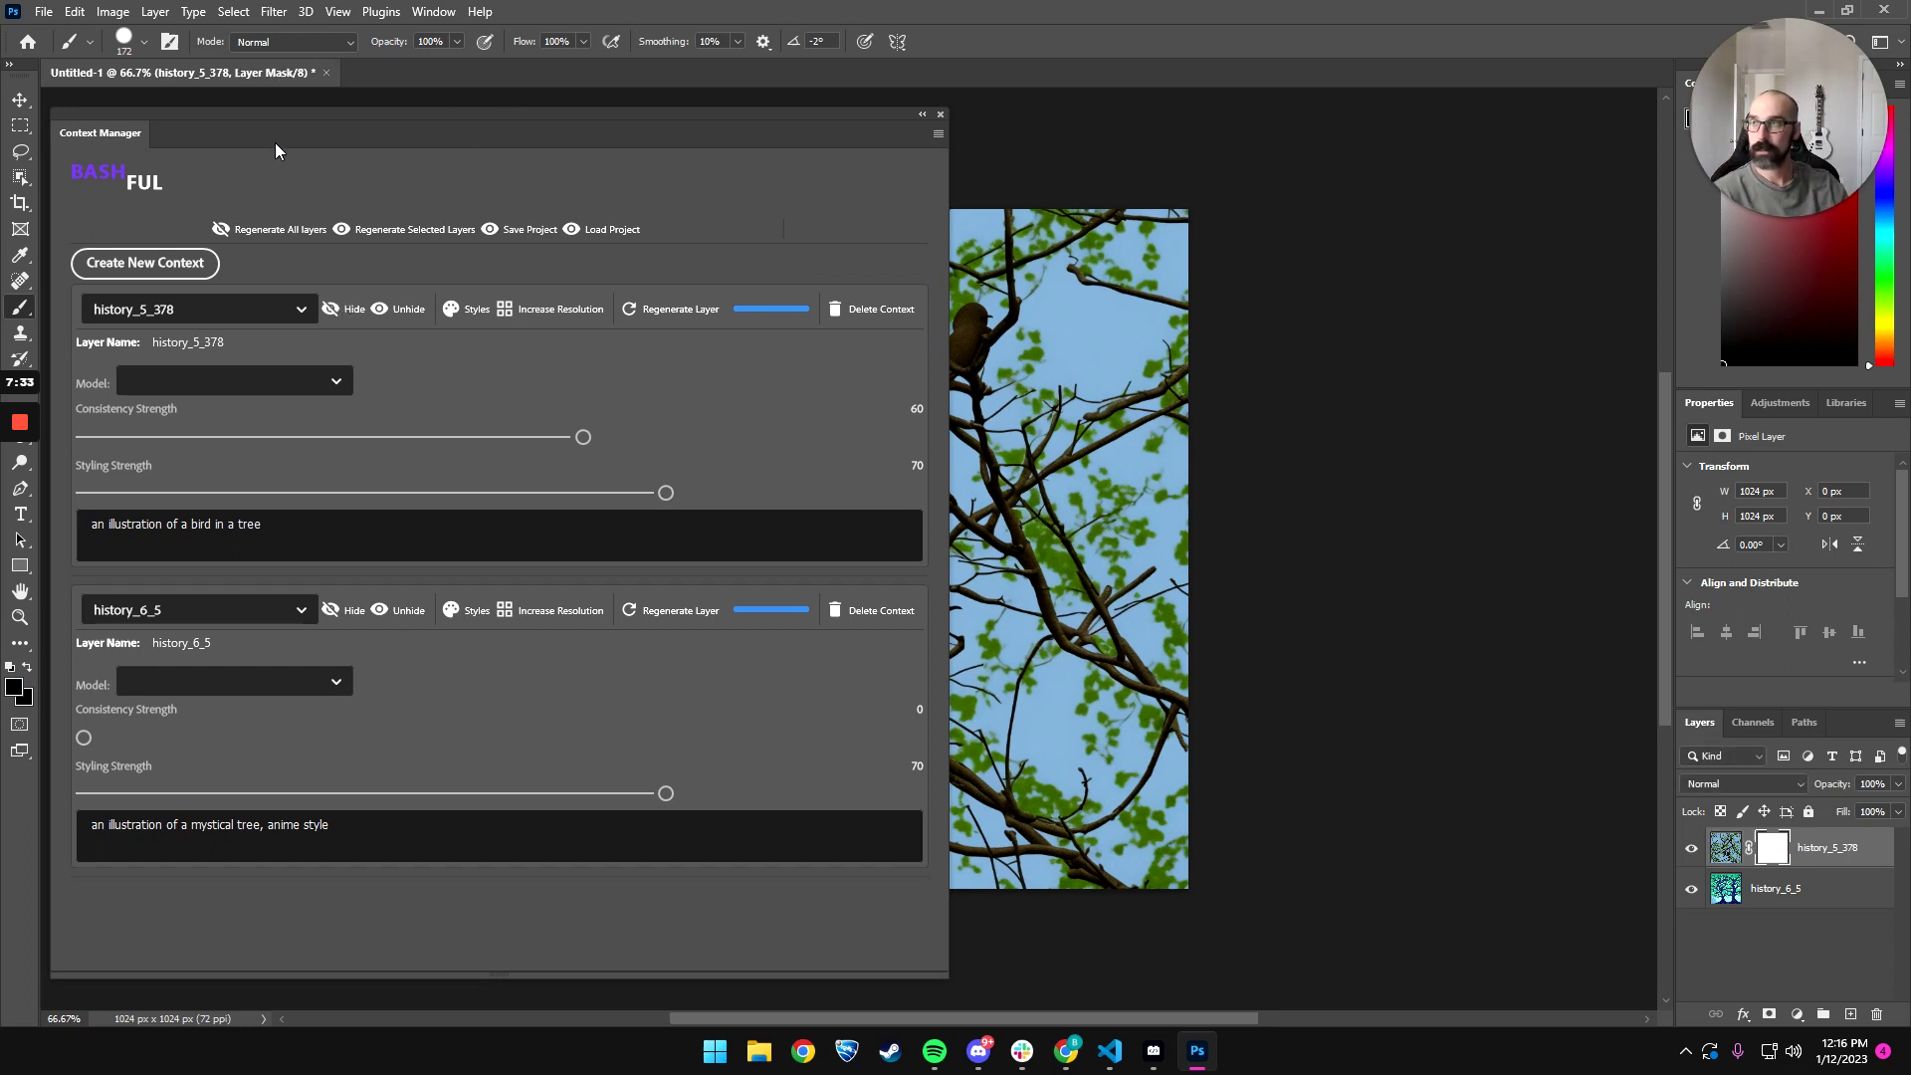
- Paint black on the birds' mask to reveal the blue tree across most of the canvas
left_click(923, 115)
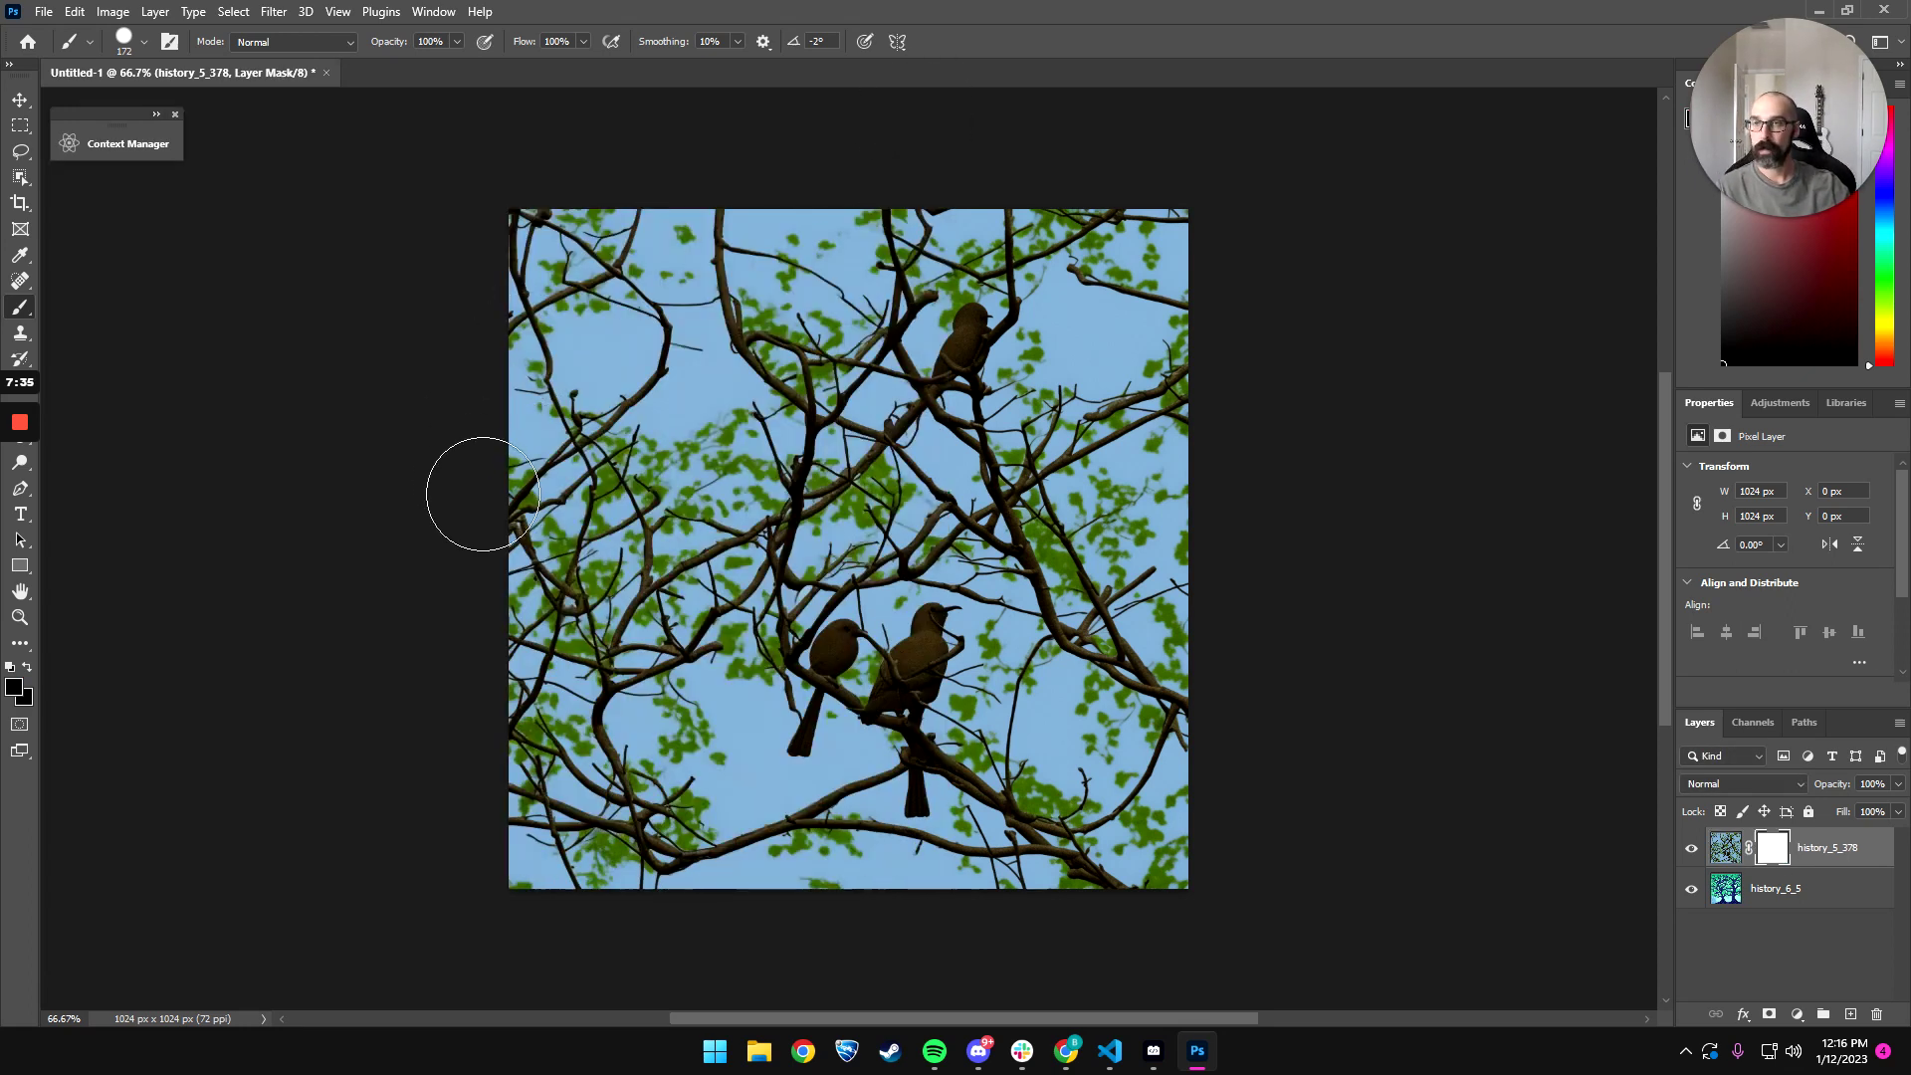
left_click_drag(715, 289, 711, 647)
key("ctrl+z")
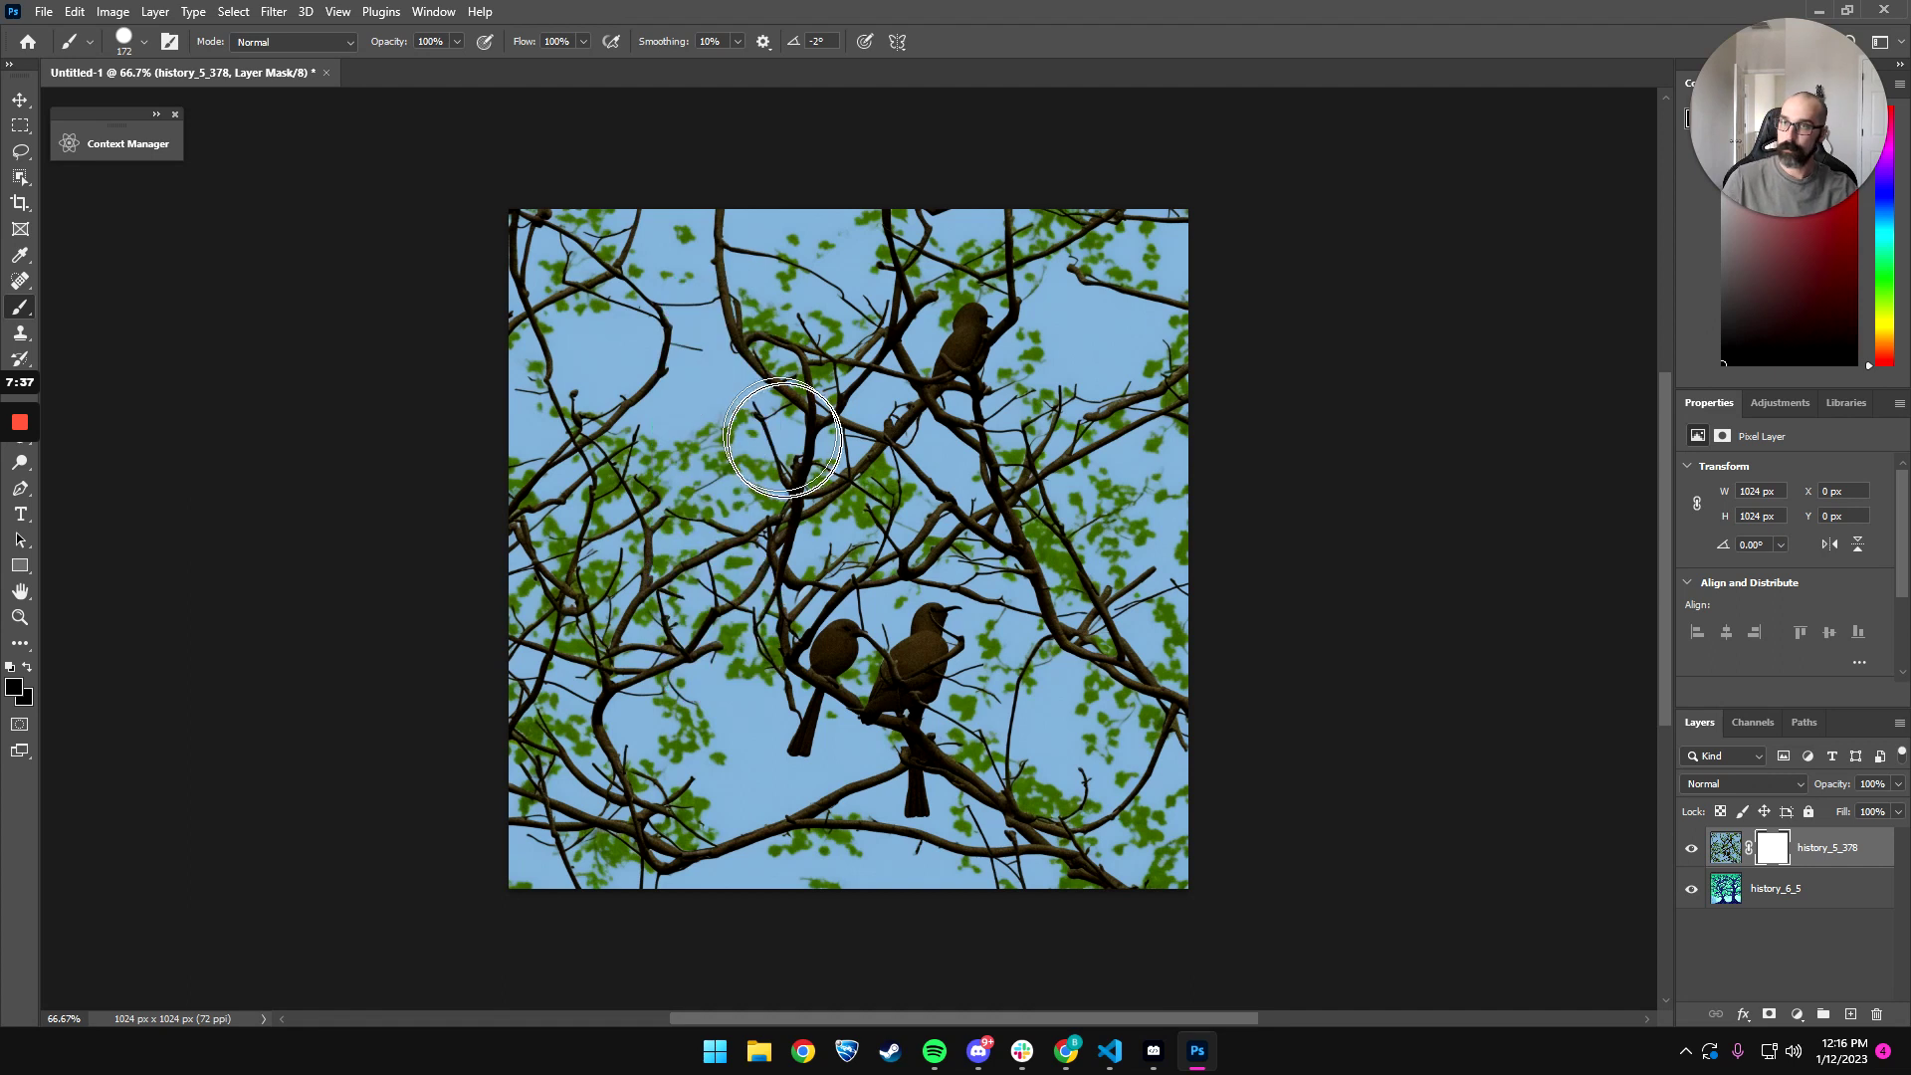
mouse_move(791, 453)
left_mouse_down()
mouse_move(835, 477)
mouse_move(1174, 521)
left_mouse_up()
mouse_move(802, 423)
left_mouse_down()
mouse_move(889, 466)
mouse_move(986, 461)
mouse_move(1170, 262)
mouse_move(1164, 629)
mouse_move(1000, 520)
mouse_move(1122, 785)
mouse_move(1171, 827)
mouse_move(1156, 821)
mouse_move(1128, 915)
mouse_move(1122, 855)
mouse_move(1047, 758)
mouse_move(1062, 654)
mouse_move(943, 874)
mouse_move(1038, 759)
mouse_move(914, 829)
mouse_move(982, 765)
mouse_move(1028, 609)
mouse_move(1014, 562)
mouse_move(764, 483)
mouse_move(744, 394)
mouse_move(792, 324)
mouse_move(886, 262)
mouse_move(824, 391)
mouse_move(900, 247)
mouse_move(1237, 250)
mouse_move(965, 204)
mouse_move(622, 250)
mouse_move(843, 224)
mouse_move(554, 208)
mouse_move(393, 334)
mouse_move(571, 351)
mouse_move(411, 381)
mouse_move(435, 395)
mouse_move(404, 442)
mouse_move(452, 476)
mouse_move(316, 580)
mouse_move(705, 425)
mouse_move(521, 727)
mouse_move(558, 753)
mouse_move(502, 896)
mouse_move(552, 863)
mouse_move(733, 919)
mouse_move(580, 803)
mouse_move(838, 855)
mouse_move(515, 696)
mouse_move(869, 848)
mouse_move(880, 821)
mouse_move(853, 795)
mouse_move(917, 793)
mouse_move(732, 812)
mouse_move(699, 720)
mouse_move(746, 544)
mouse_move(889, 562)
left_mouse_up()
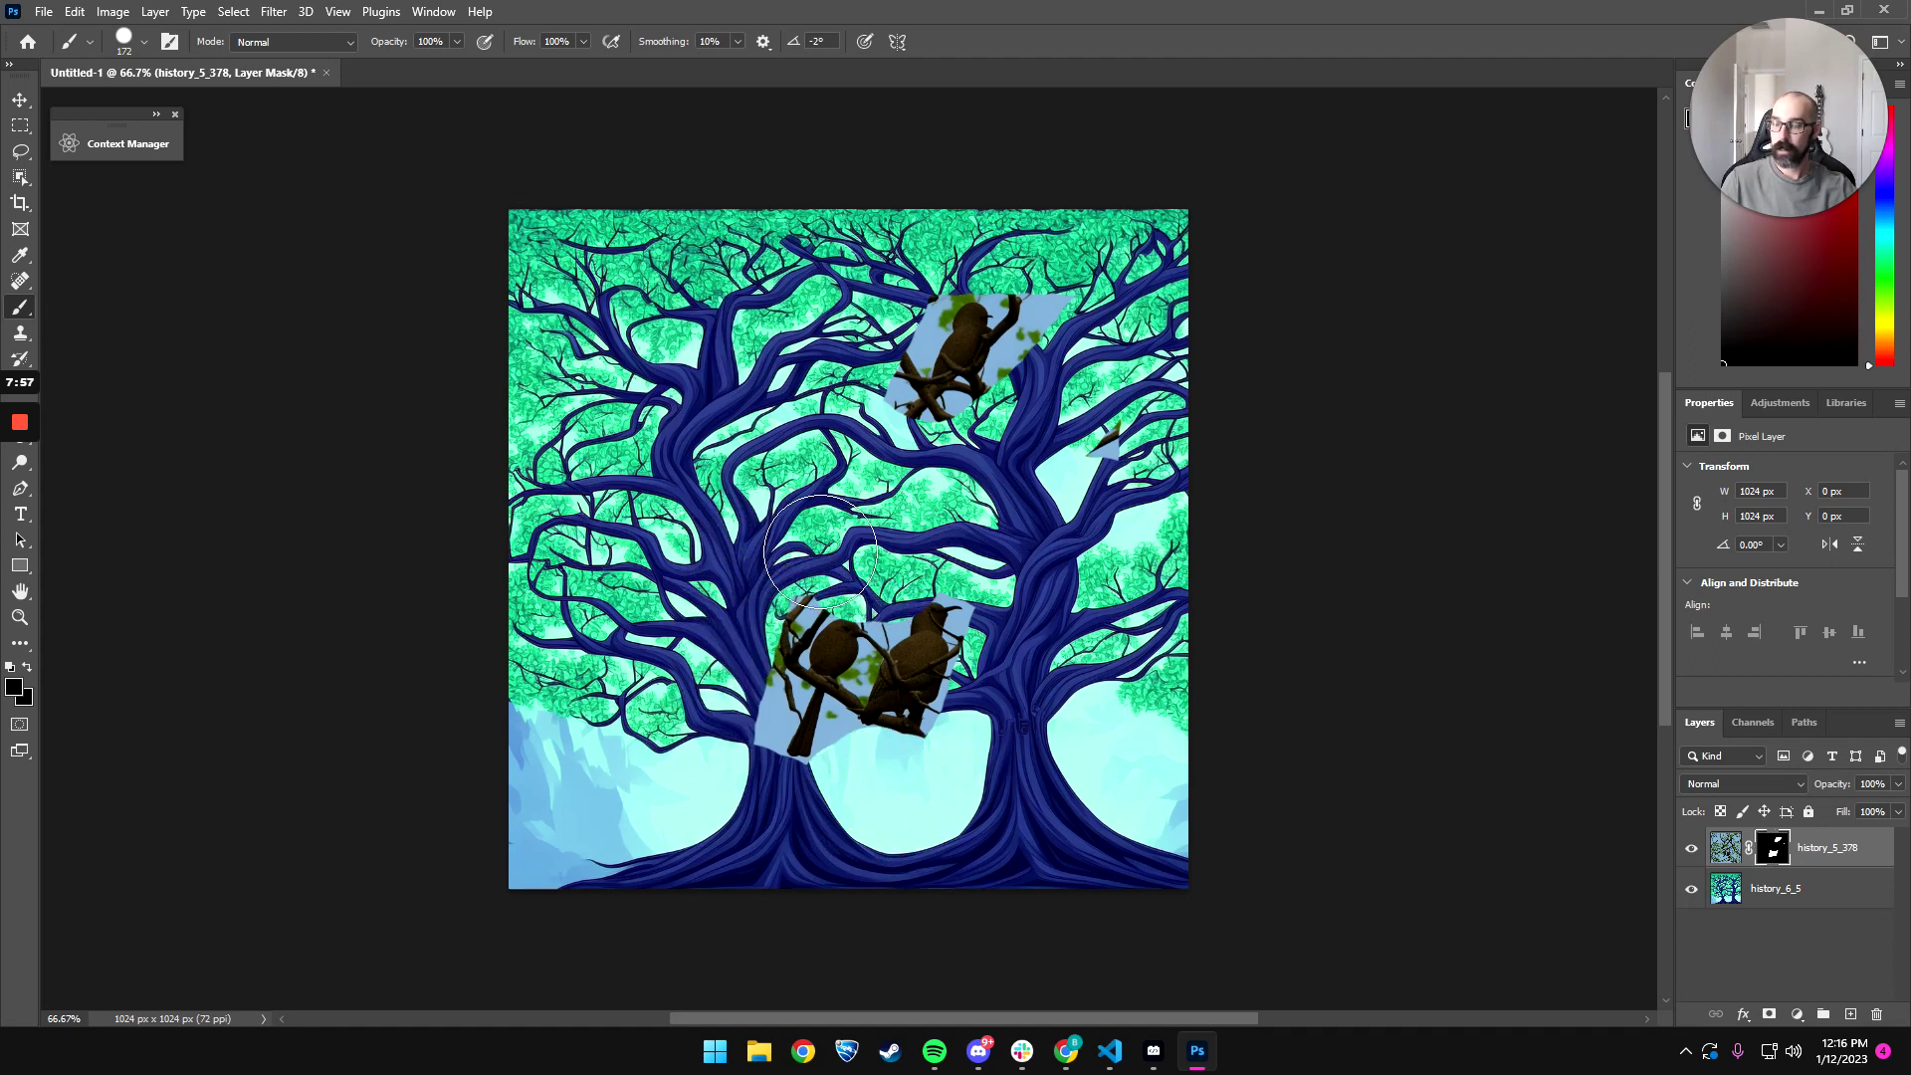
- Shrink the brush to about 34 px and trim the edges of both bird patches
left_click_drag(754, 545, 715, 548)
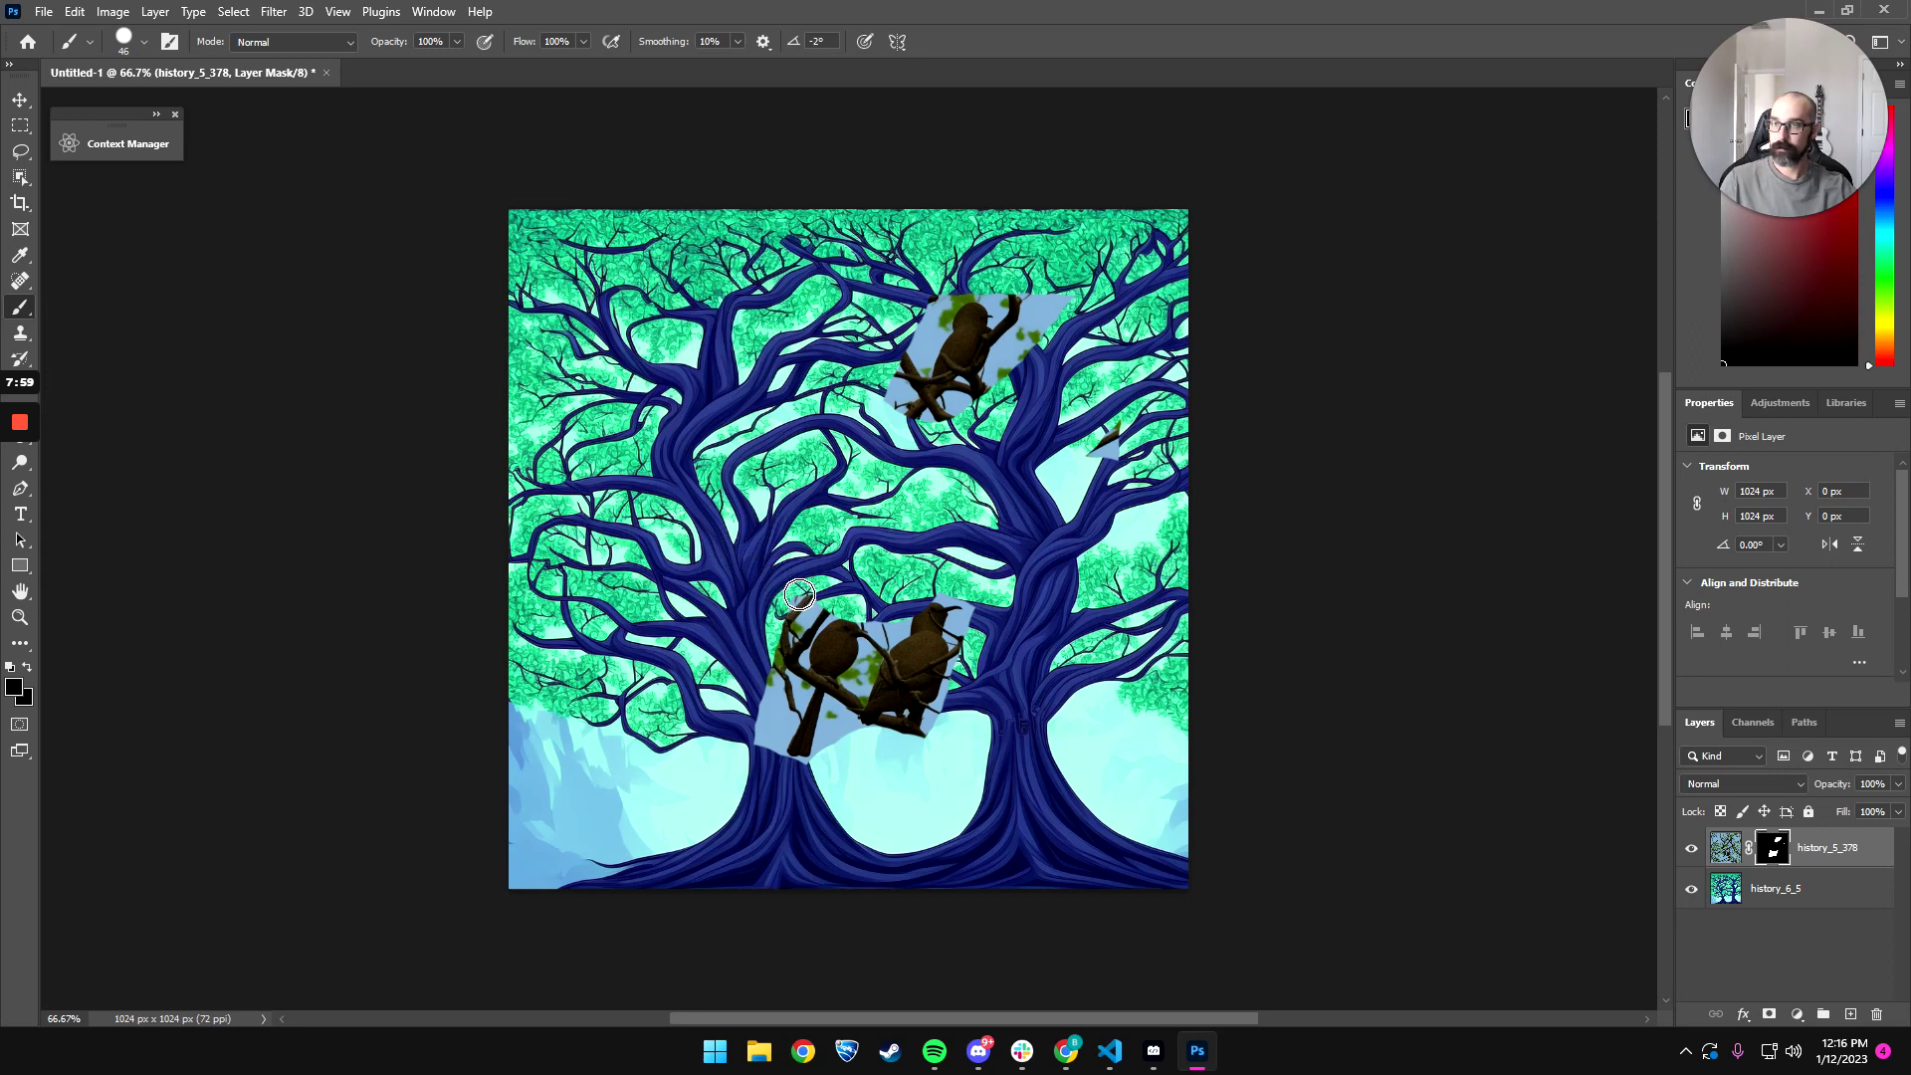
mouse_move(754, 741)
left_mouse_down()
mouse_move(775, 697)
mouse_move(782, 725)
left_mouse_up()
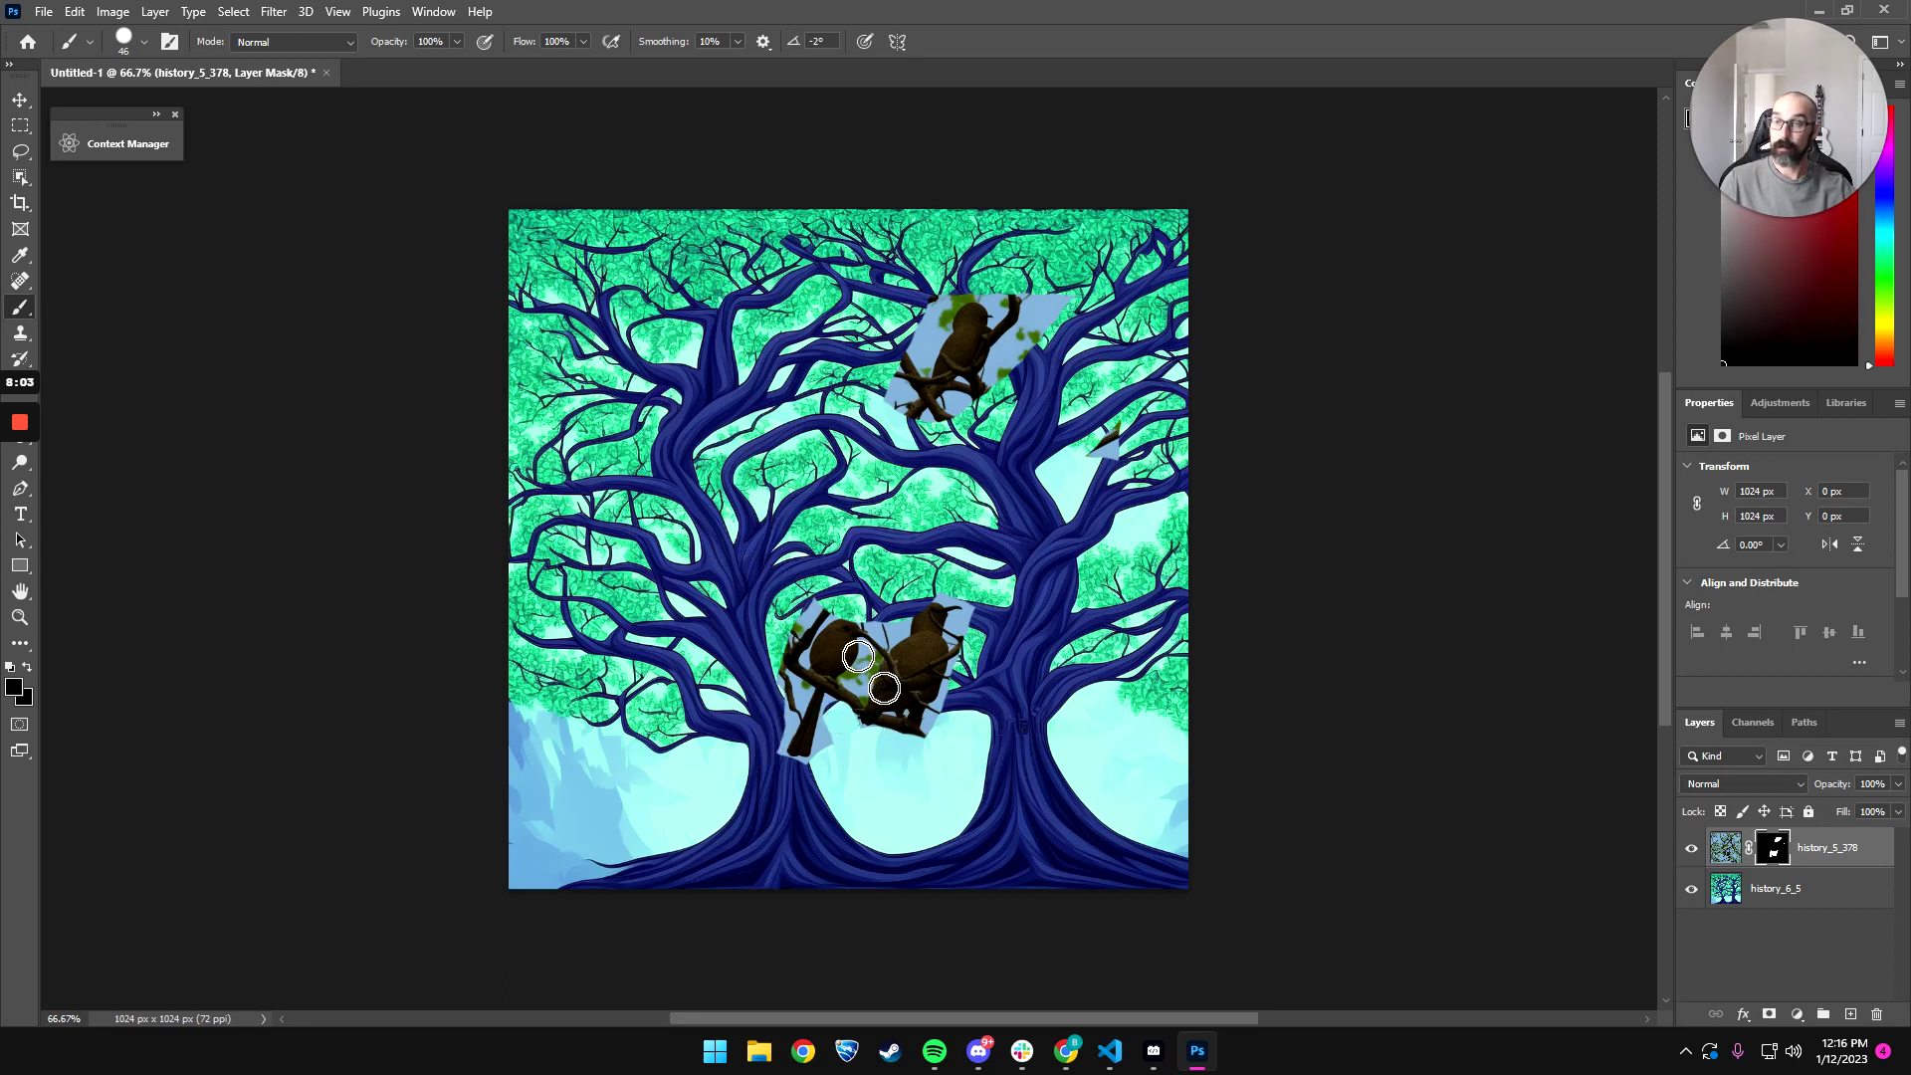
mouse_move(882, 606)
left_mouse_down()
mouse_move(995, 600)
mouse_move(975, 597)
mouse_move(983, 621)
left_mouse_up()
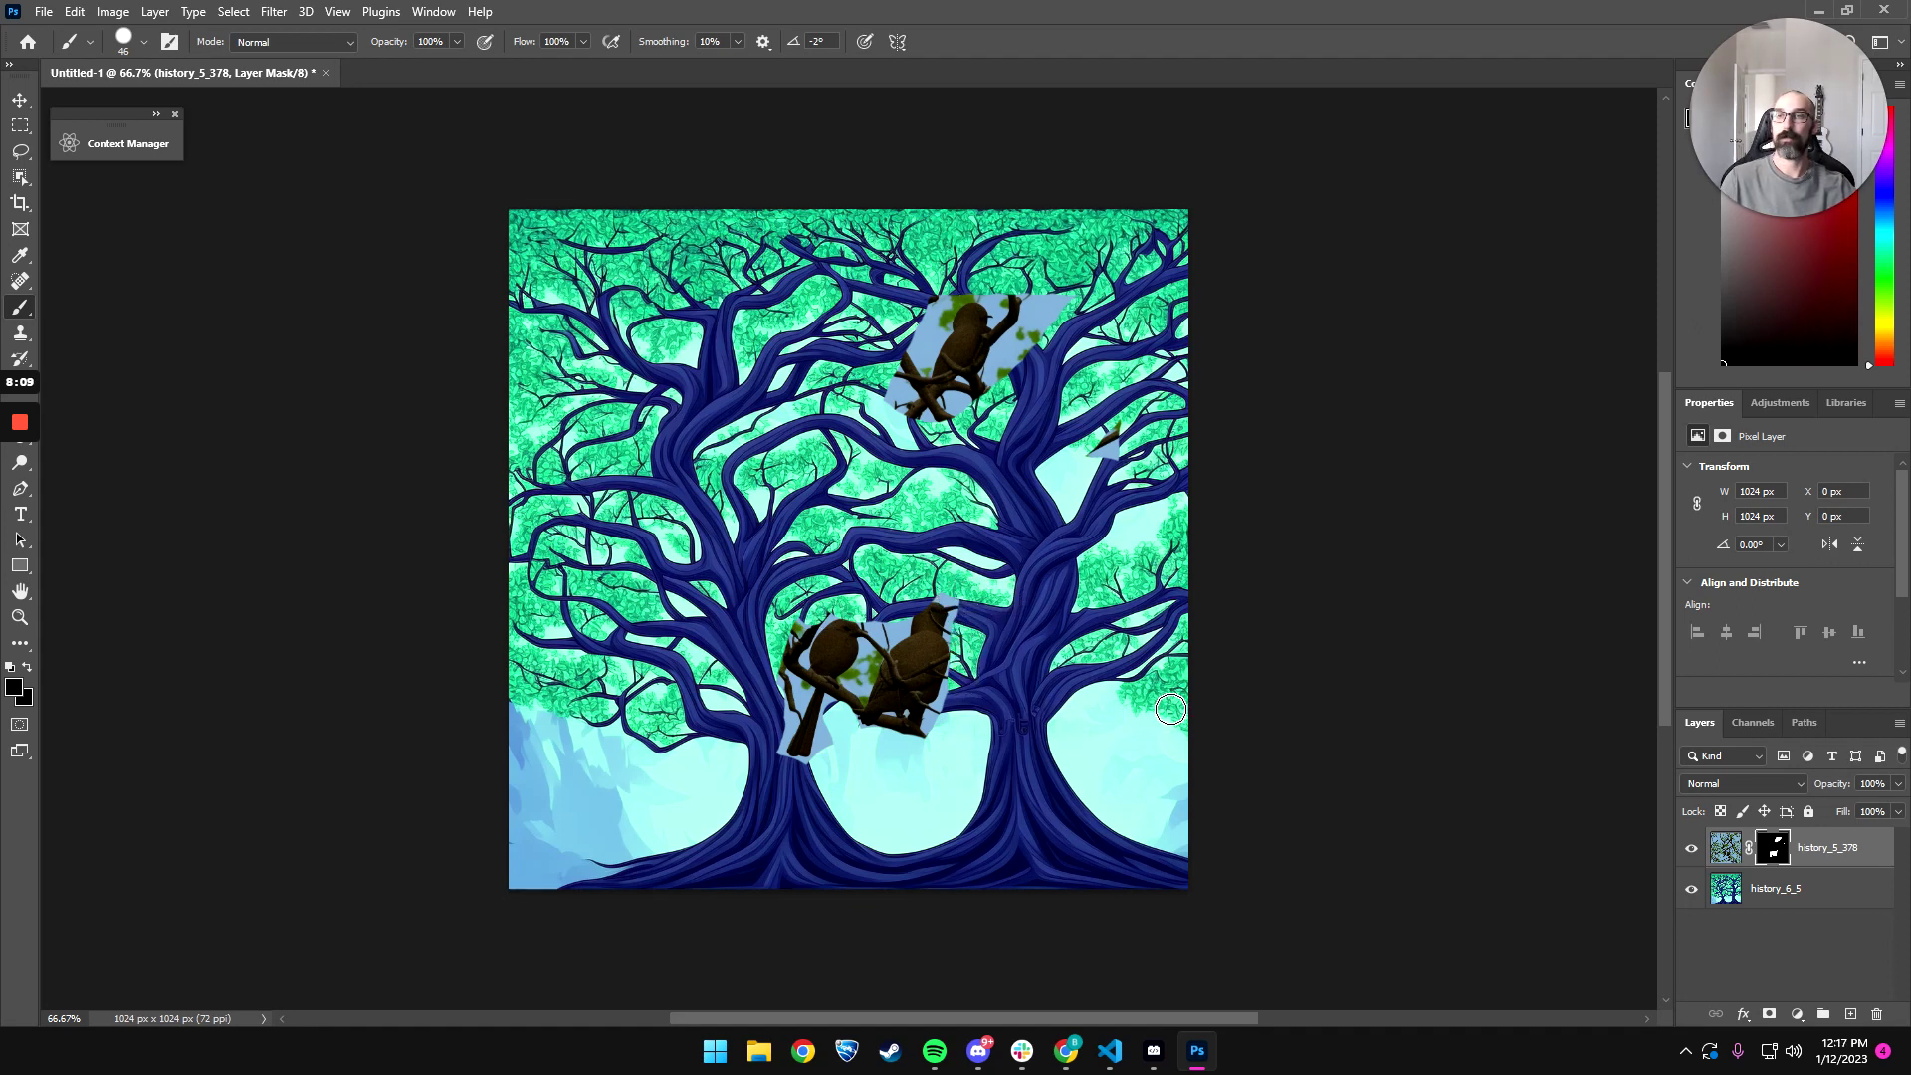
left_click_drag(1019, 371, 1043, 291)
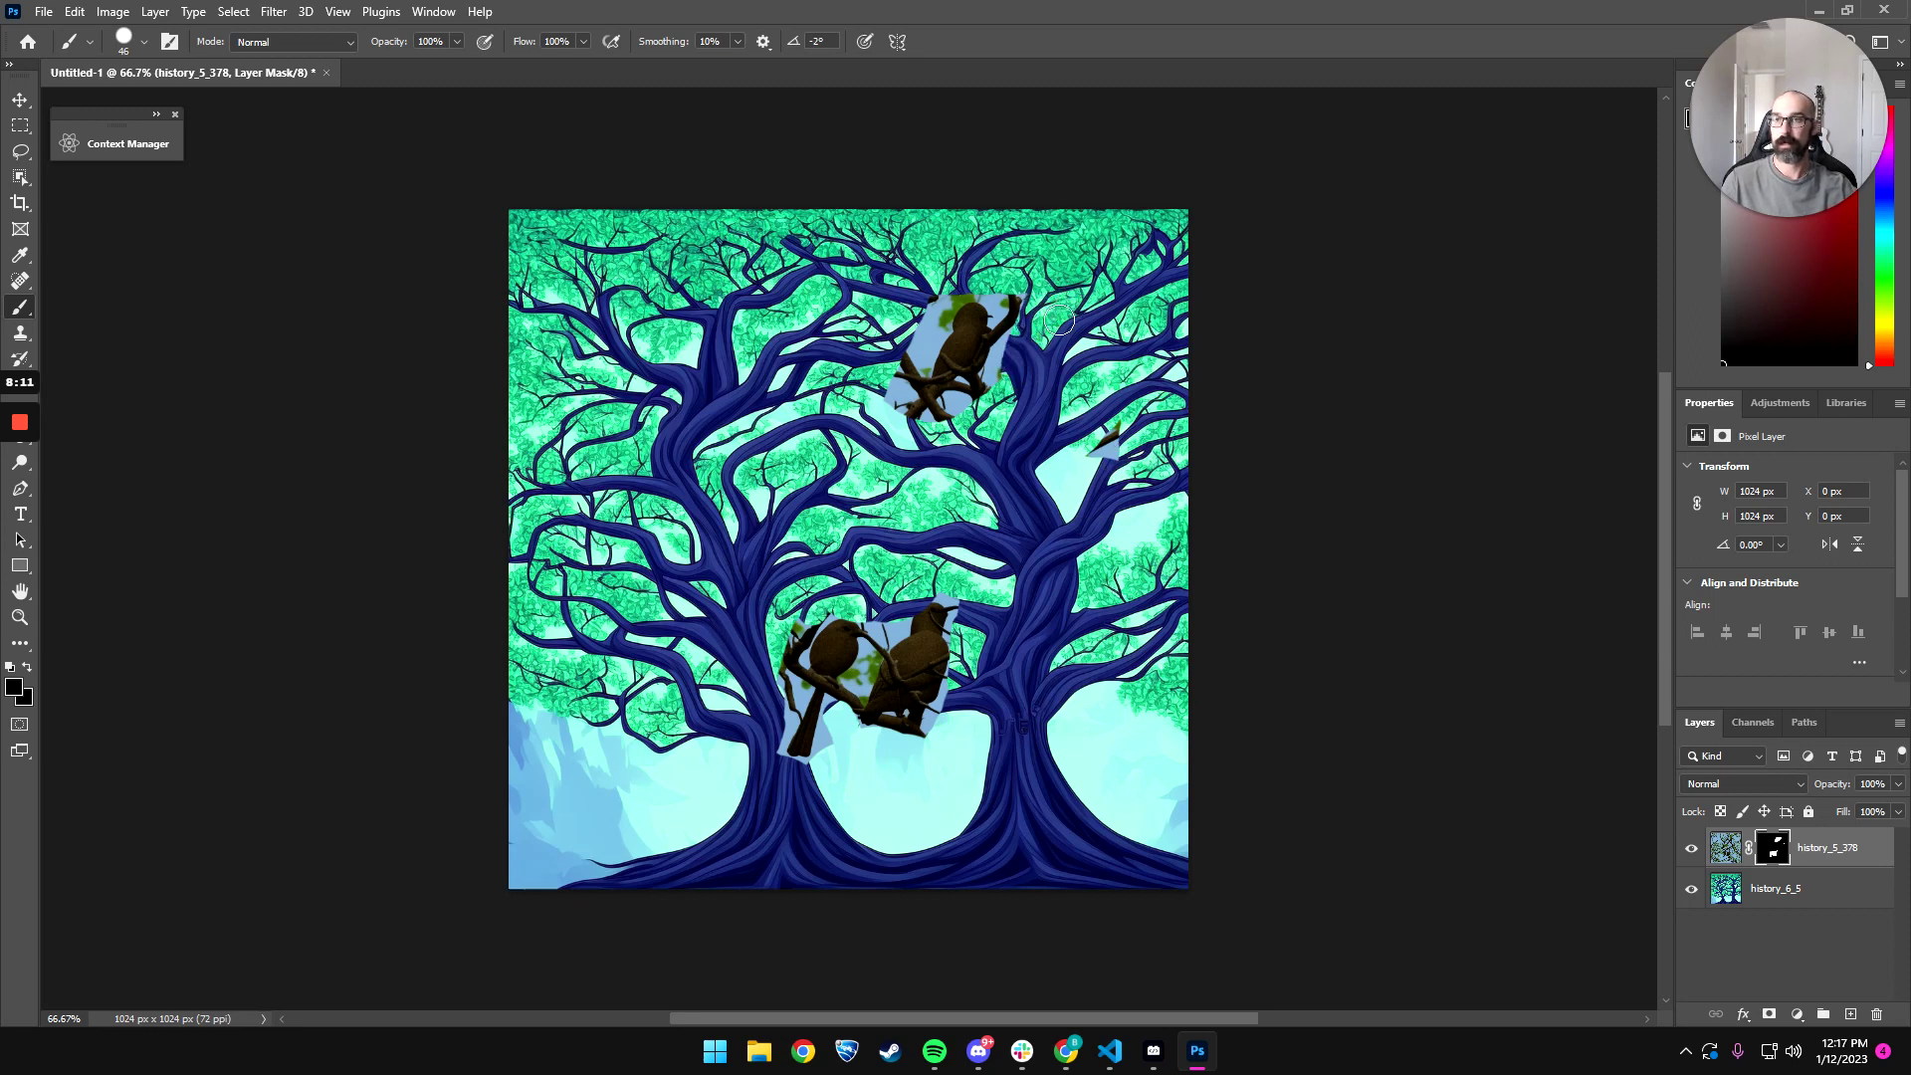
mouse_move(918, 287)
left_mouse_down()
mouse_move(894, 404)
mouse_move(895, 371)
mouse_move(910, 421)
mouse_move(979, 403)
mouse_move(1026, 322)
mouse_move(1015, 279)
mouse_move(1004, 299)
mouse_move(959, 279)
mouse_move(928, 304)
mouse_move(952, 285)
mouse_move(1035, 318)
left_mouse_up()
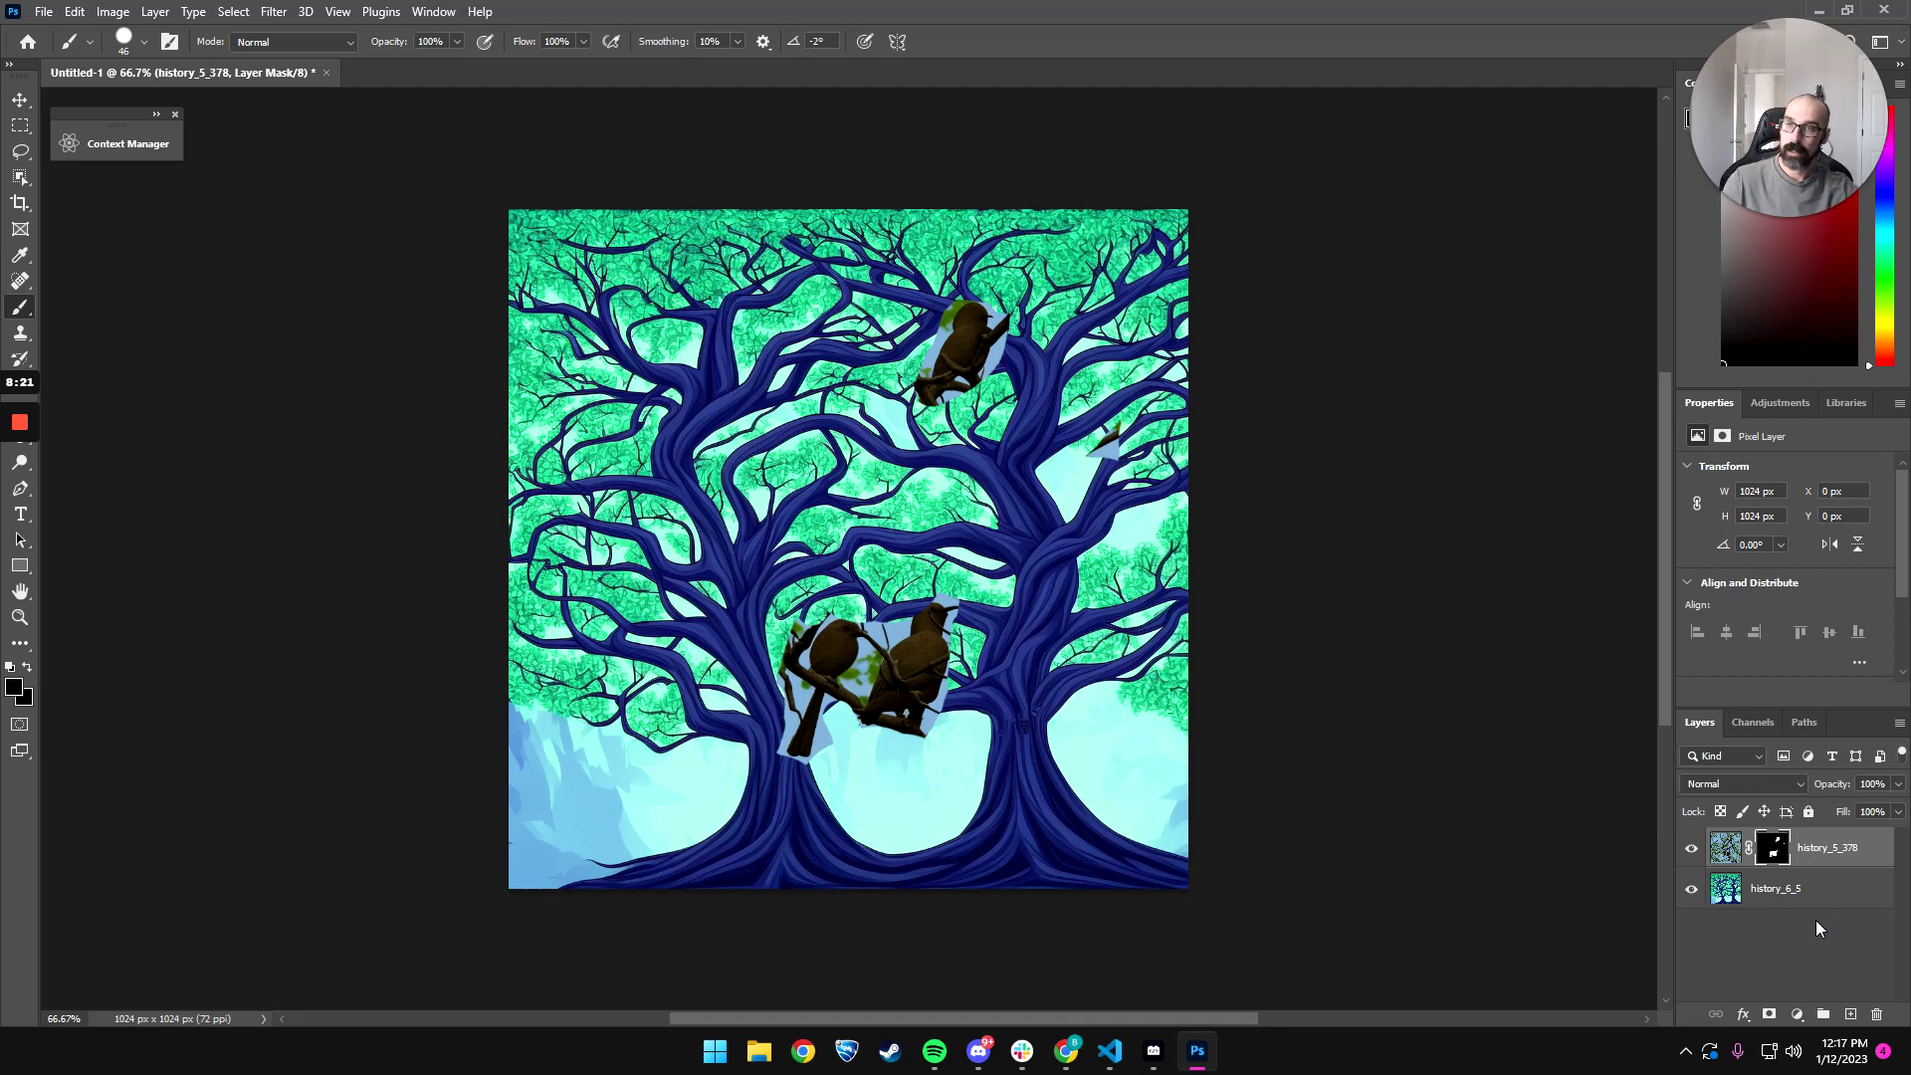
left_click(112, 147)
- Rewrite the bird prompt, replacing 'a bird in a tree' with '3 mystical birds' and adding ', anime style'
left_click(429, 532)
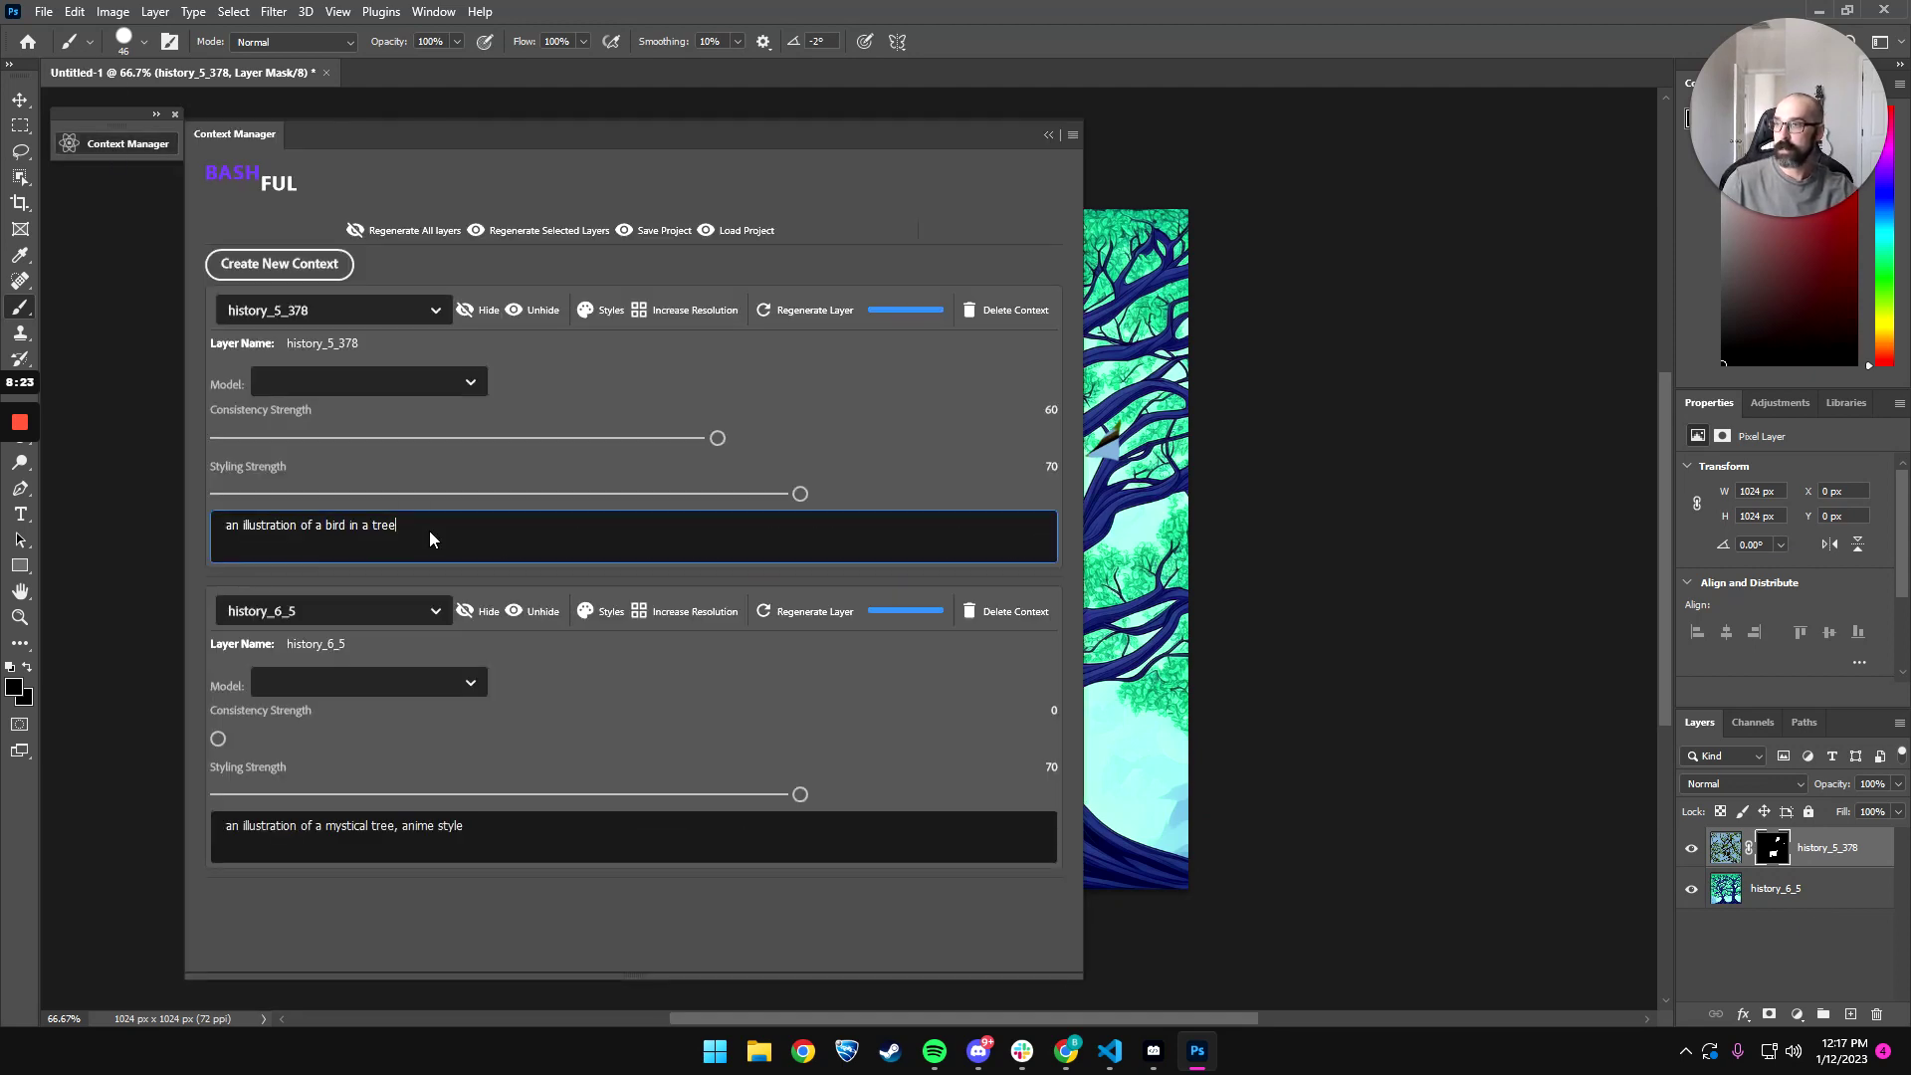
type(", anime ty")
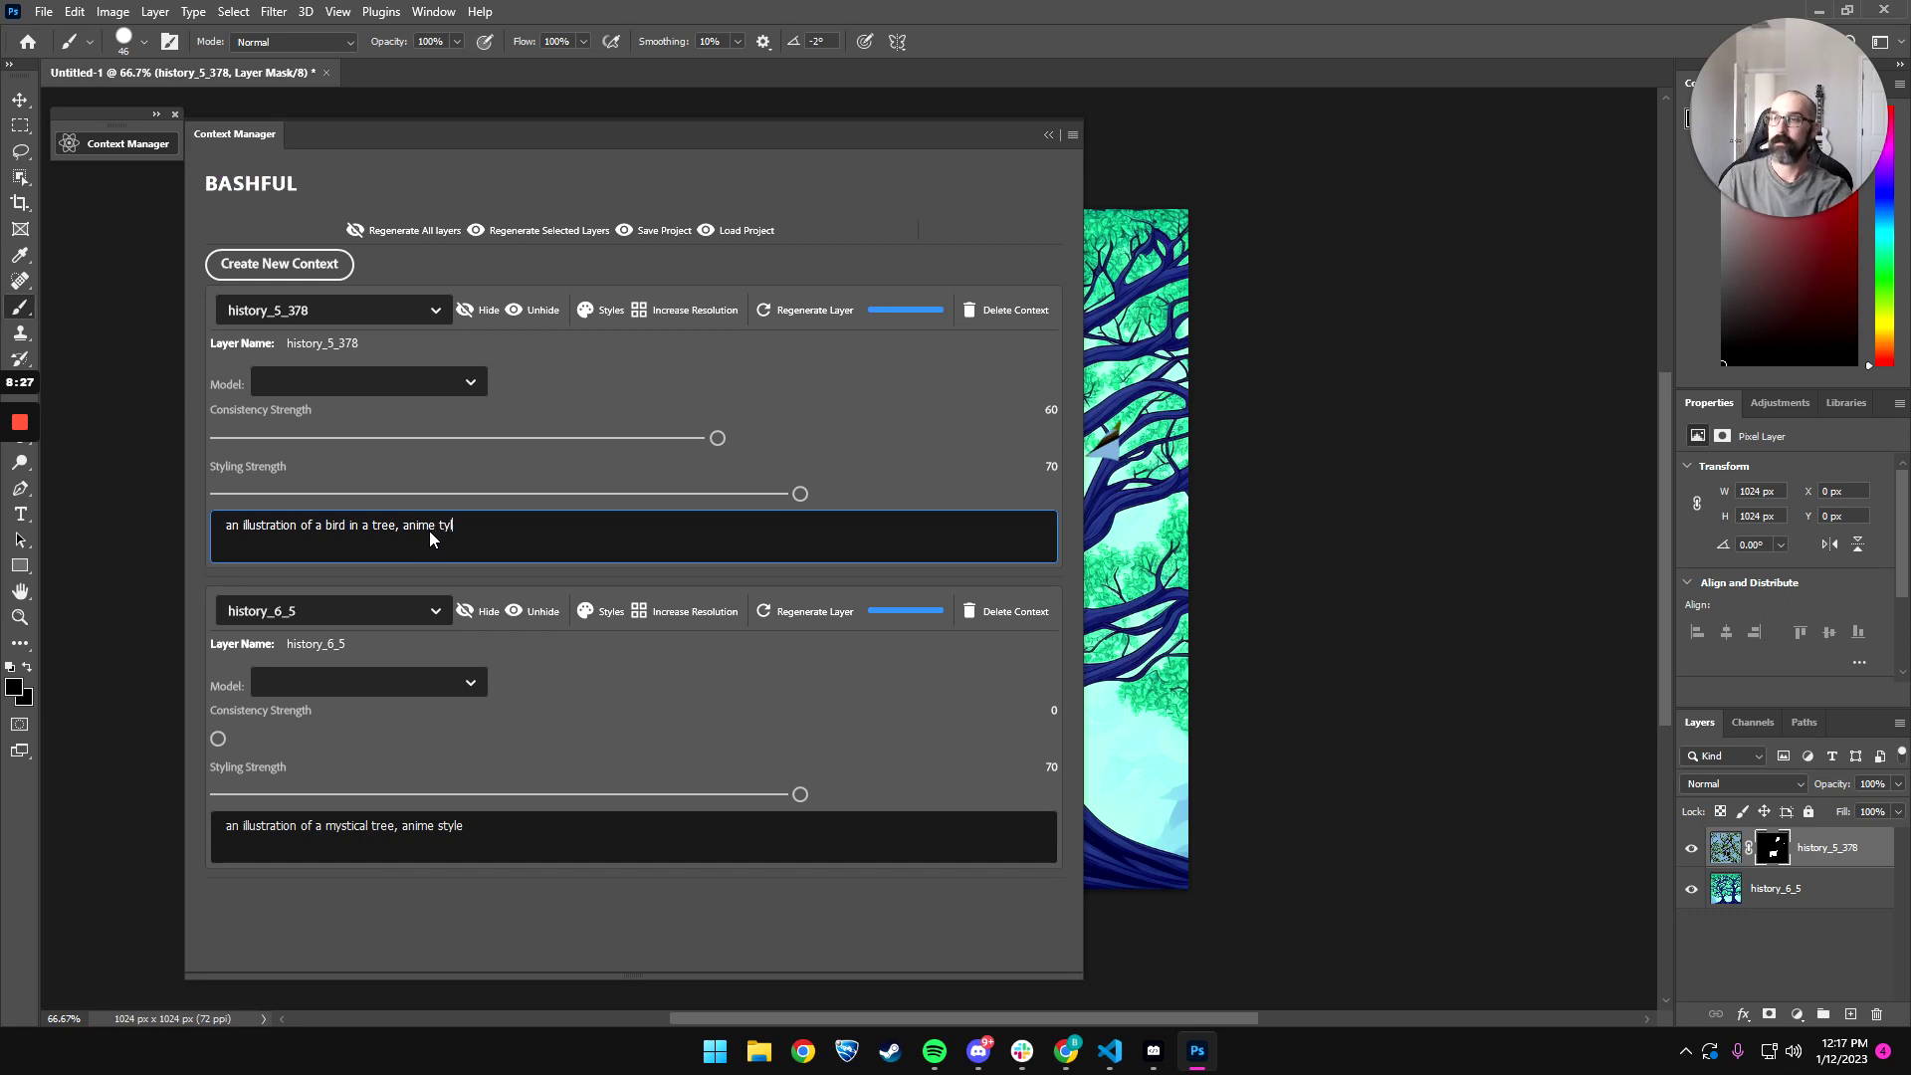
key("BackSpace")
key("BackSpace")
type("sy")
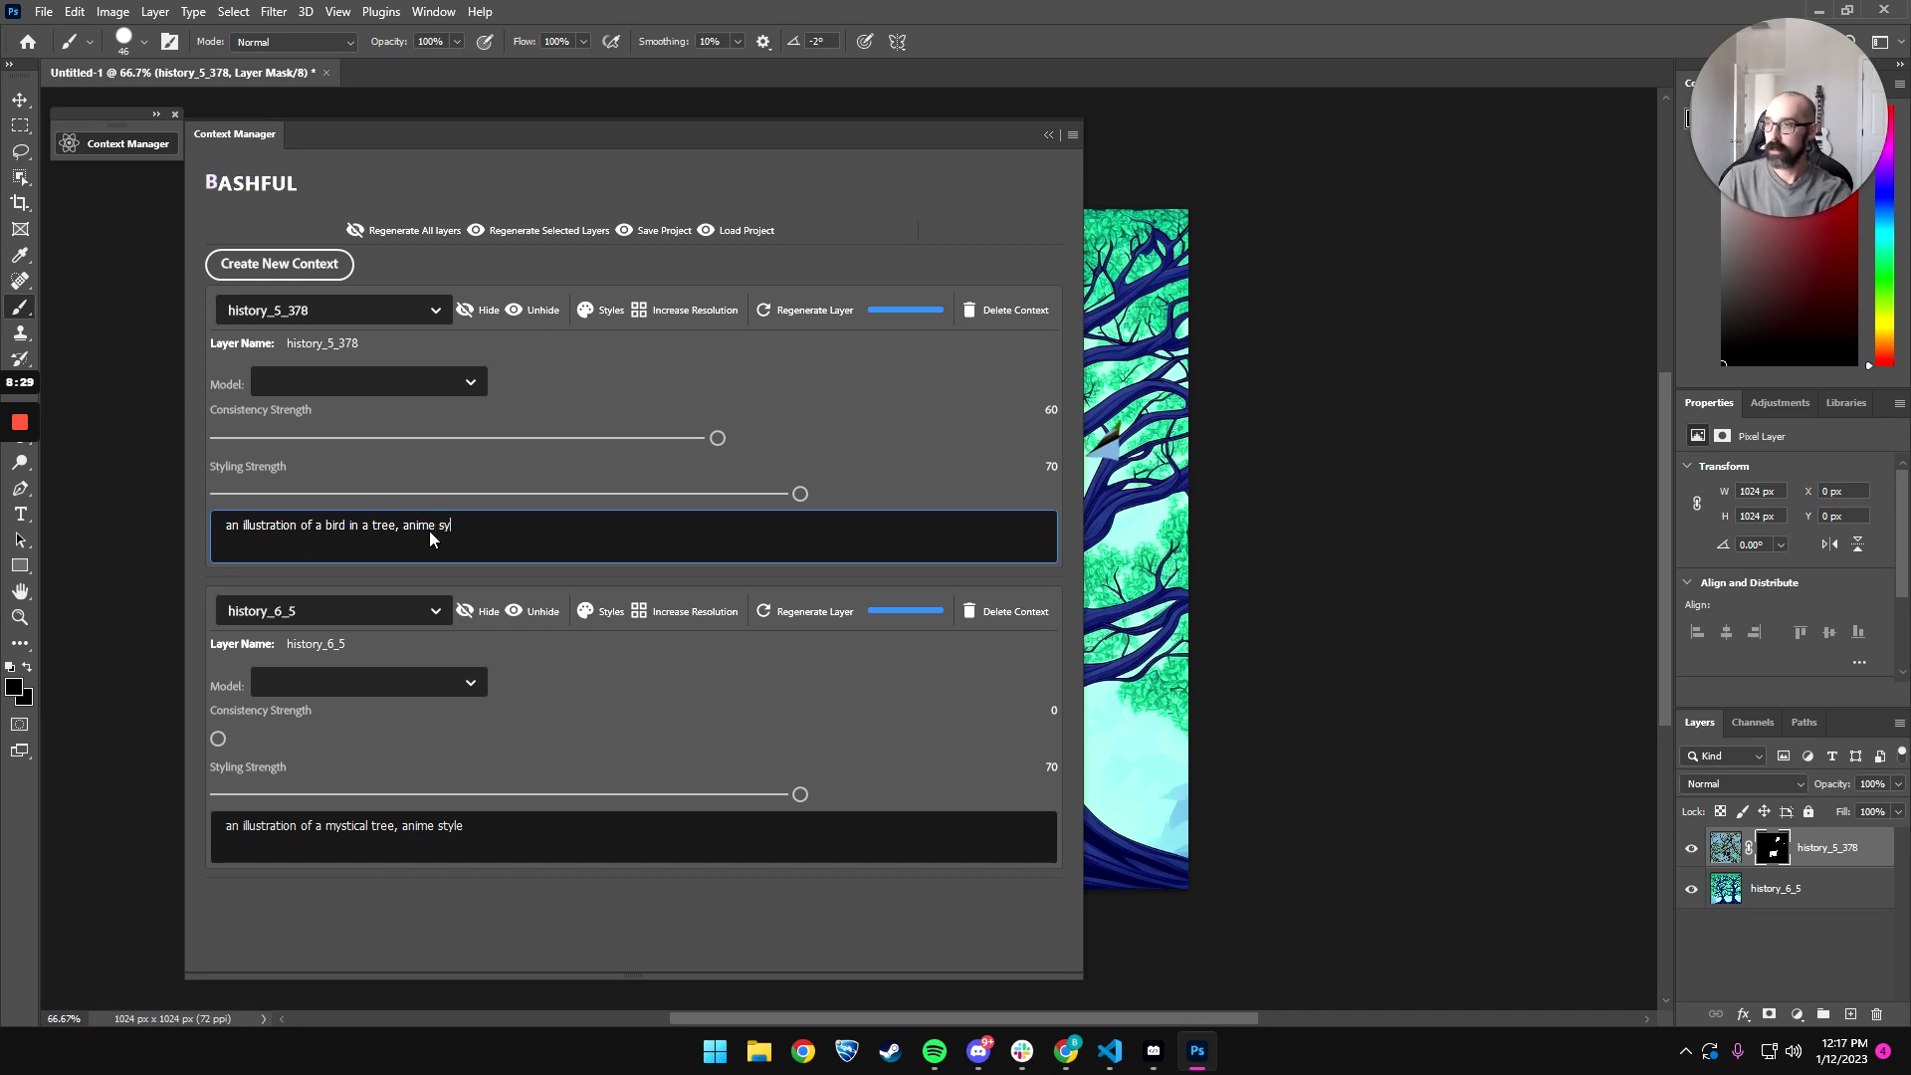
type("ltetle")
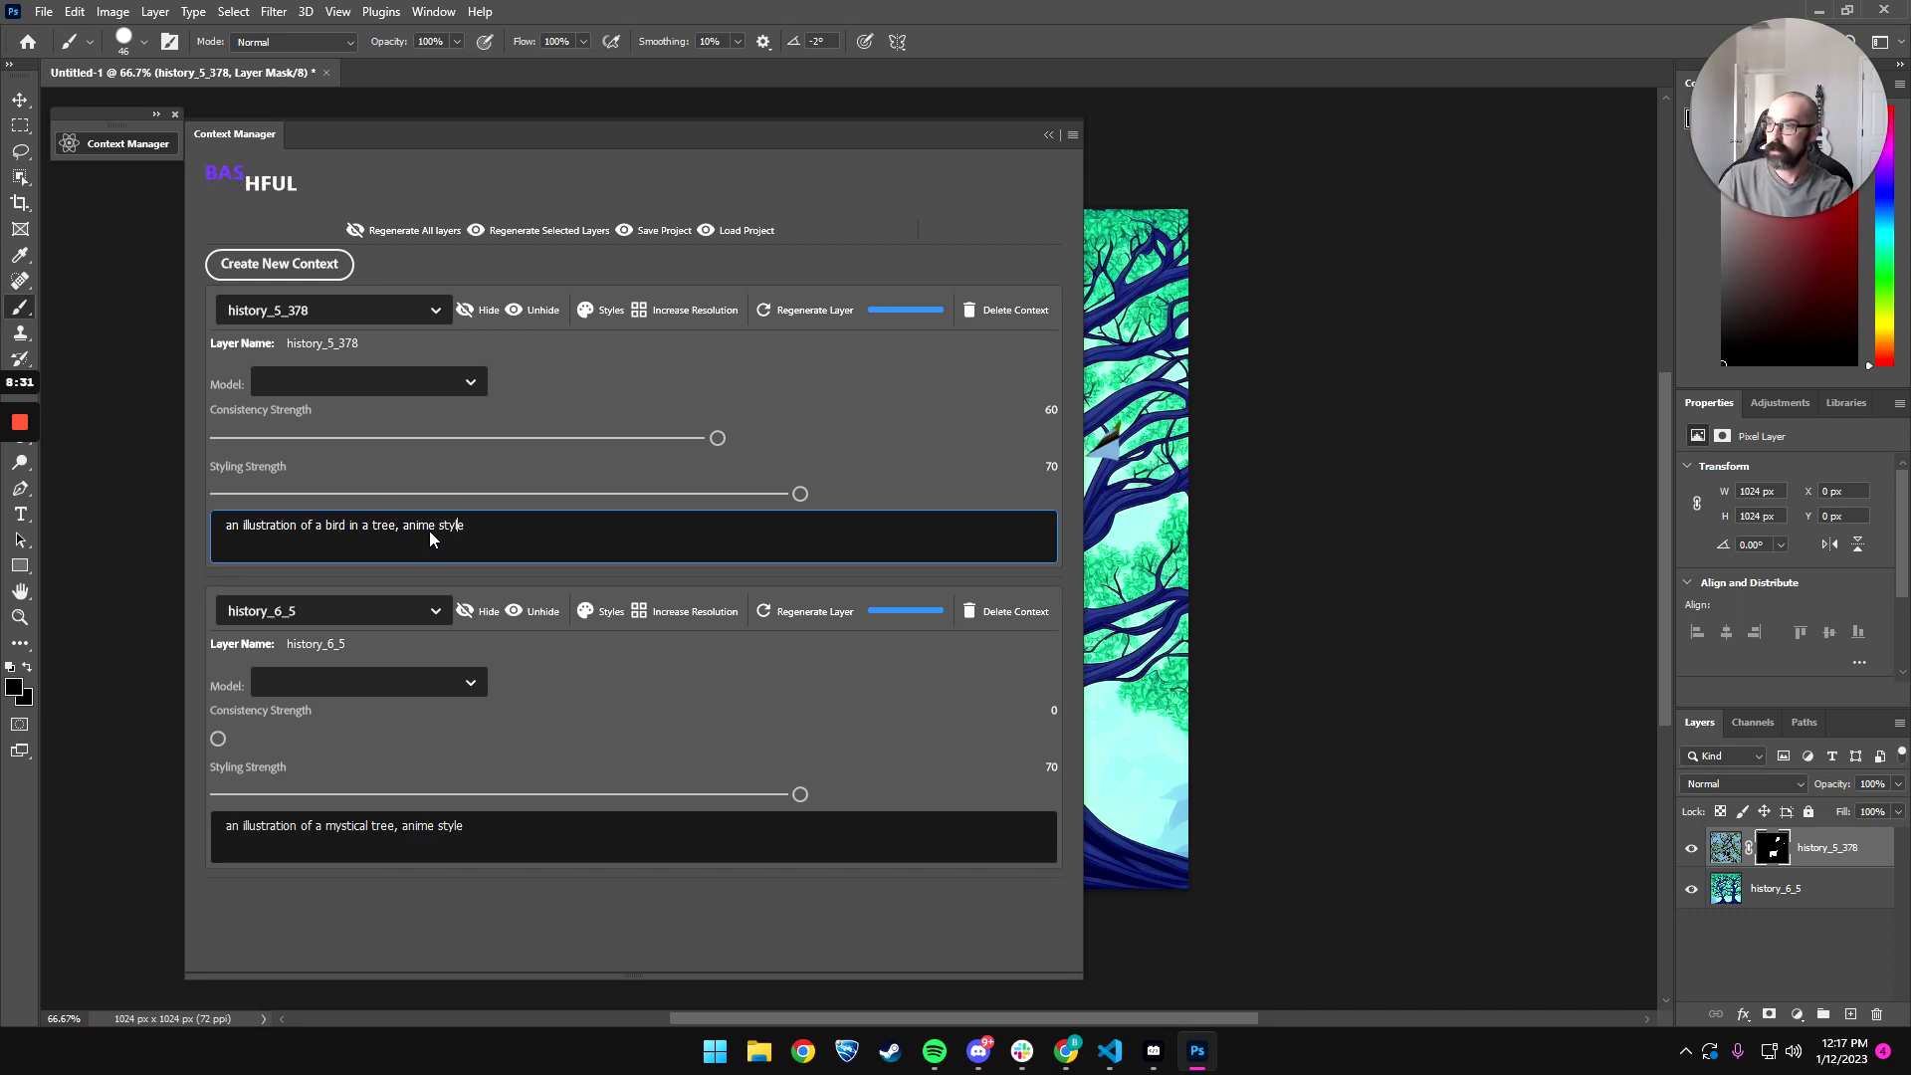
key("Left")
key("Left")
key("Left")
key("Left")
key("Left")
key("Left")
key("Left")
key("Left")
key("Left")
key("Left")
key("Left")
key("Left")
key("Left")
key("Left")
key("Left")
key("Left")
key("Left")
key("Left")
key("Left")
key("Left")
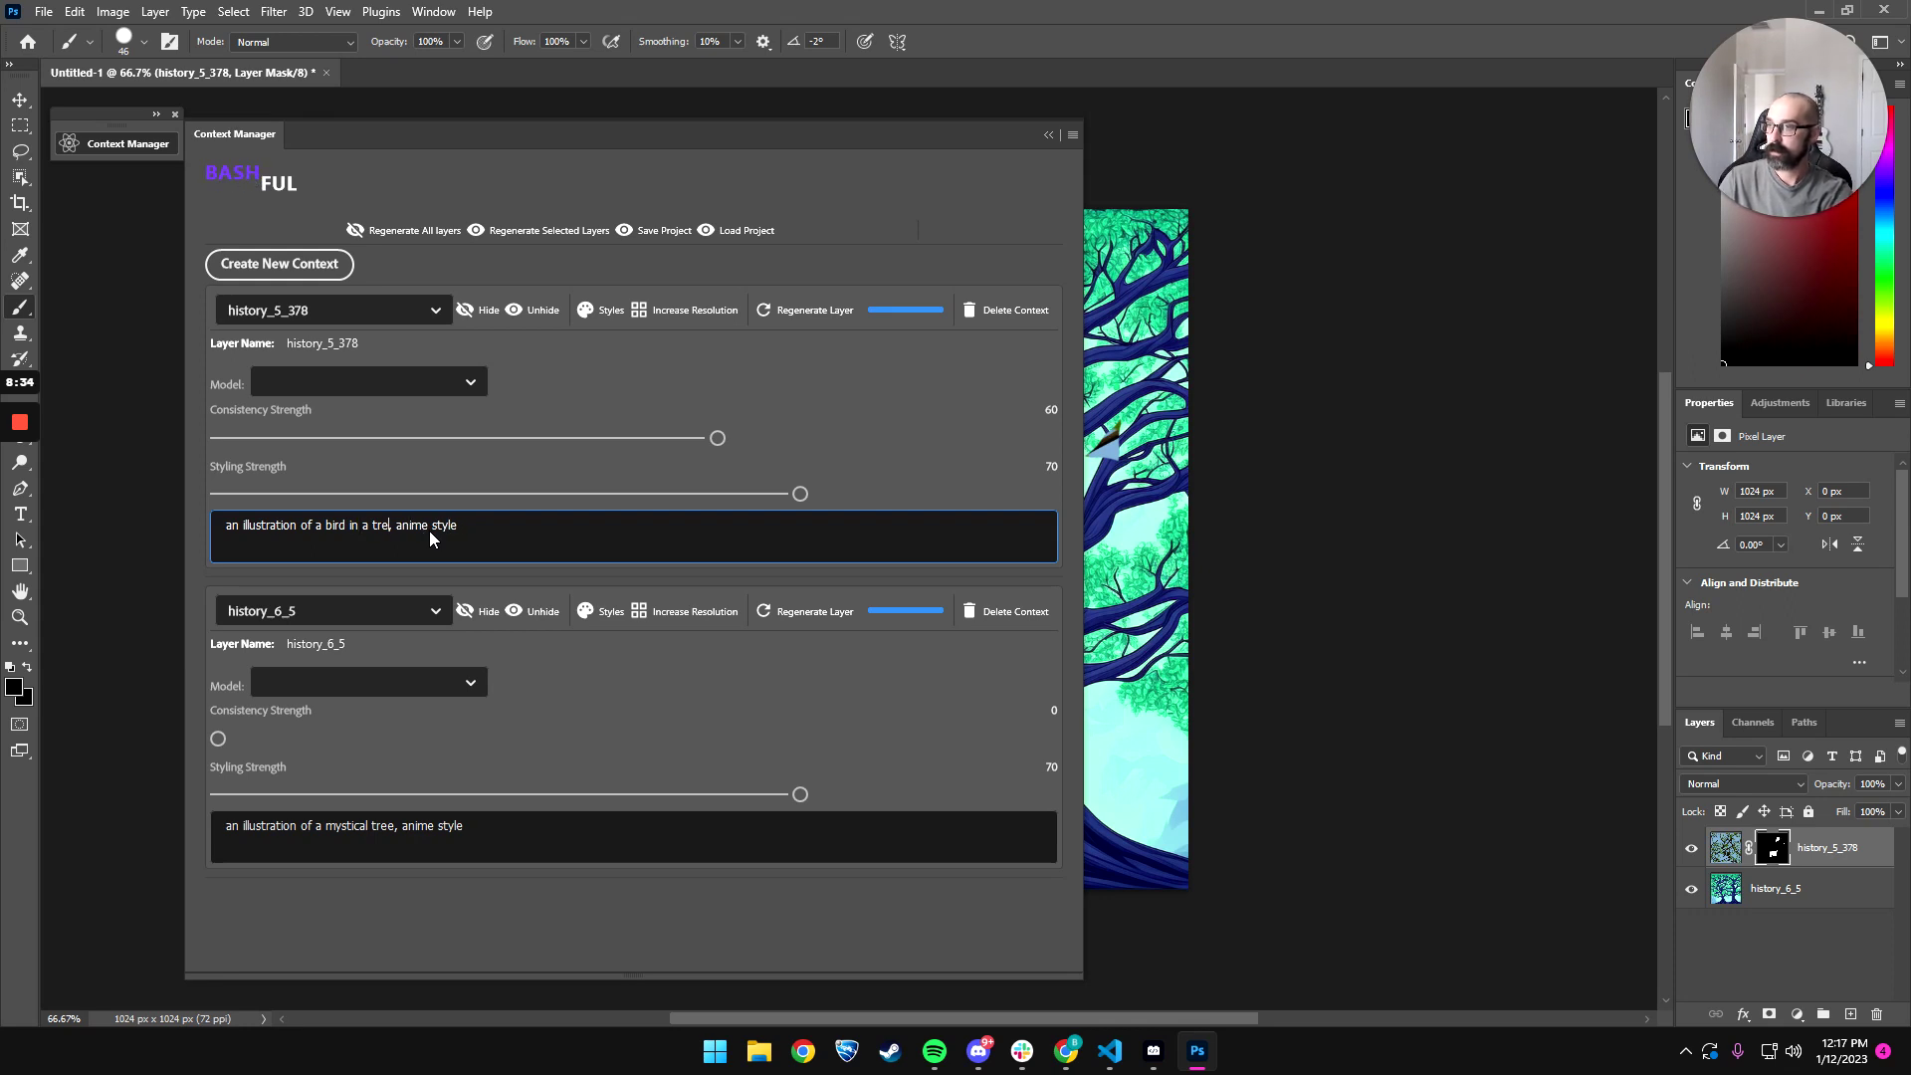
key("BackSpace")
key("BackSpace")
key("BackSpace")
key("BackSpace")
key("BackSpace")
key("BackSpace")
key("BackSpace")
key("BackSpace")
key("BackSpace")
key("BackSpace")
key("BackSpace")
key("BackSpace")
key("BackSpace")
key("BackSpace")
key("BackSpace")
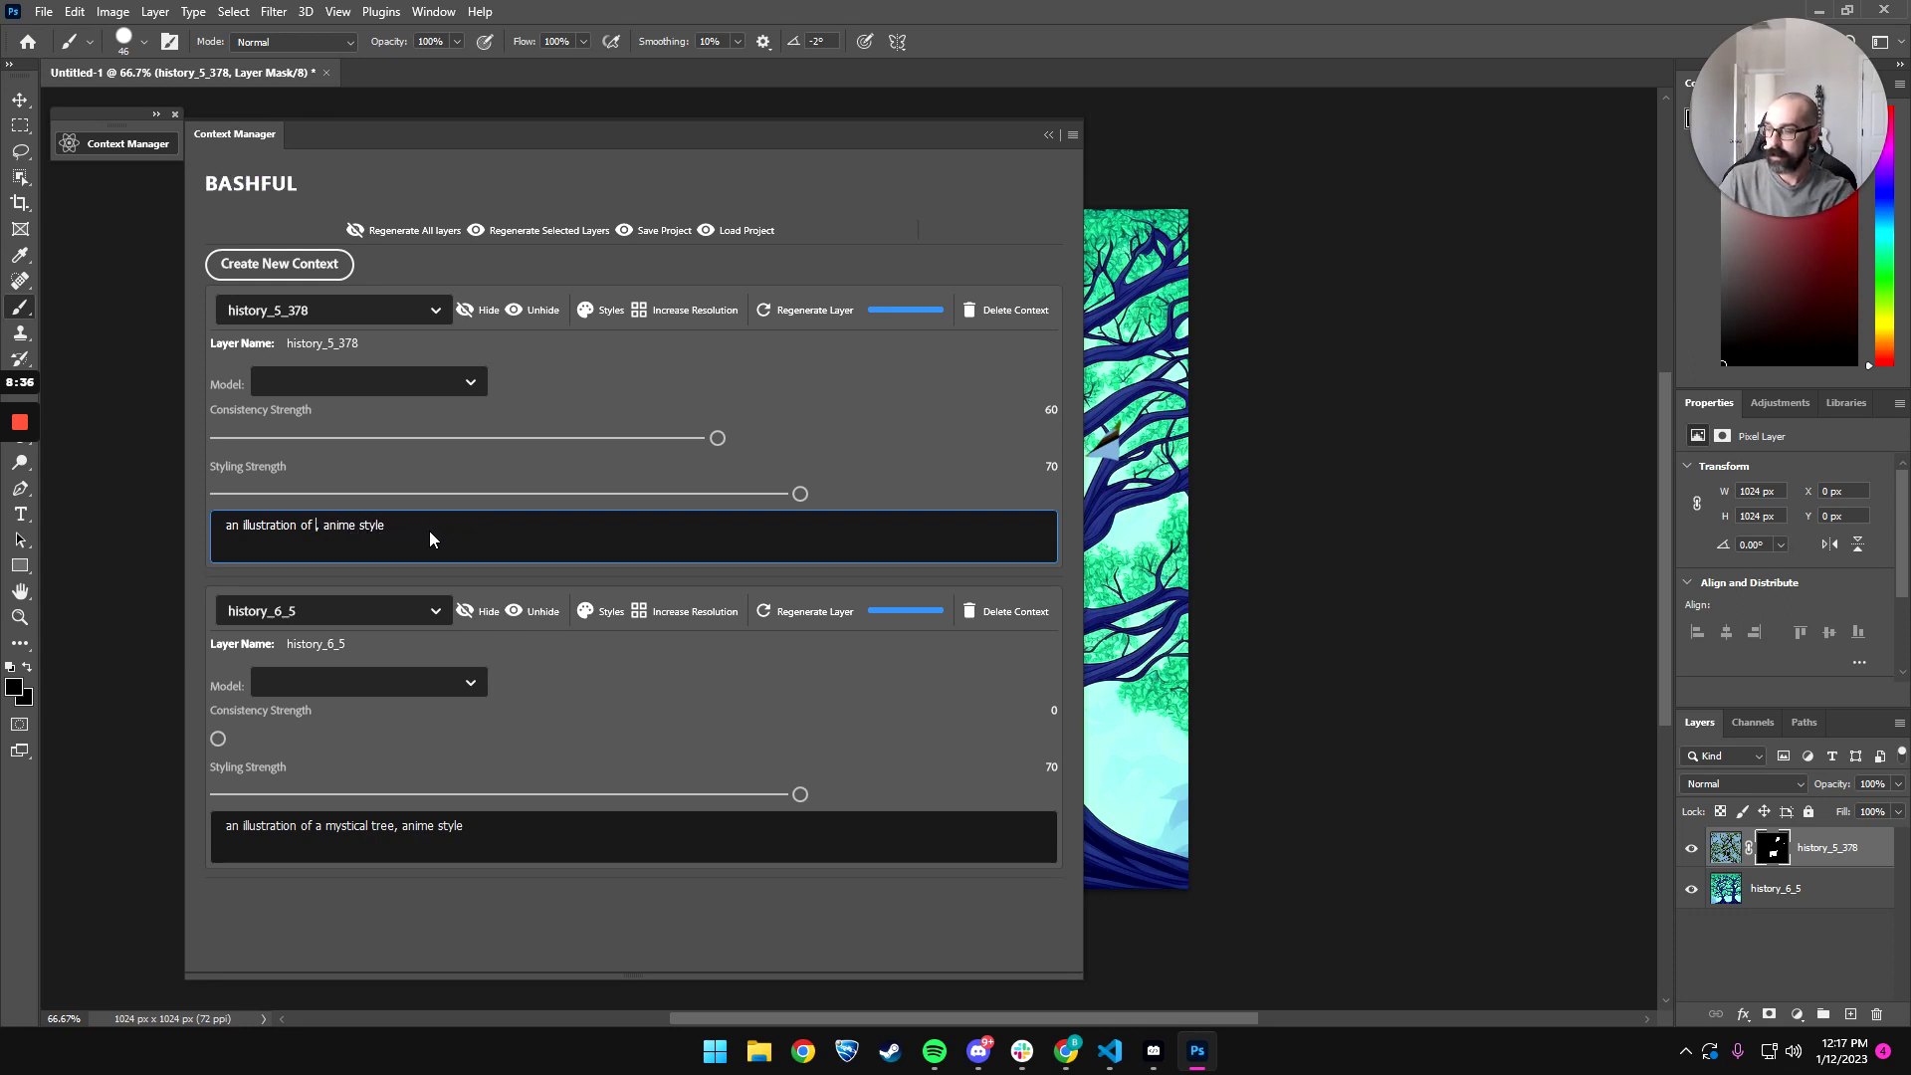
type("3 birds")
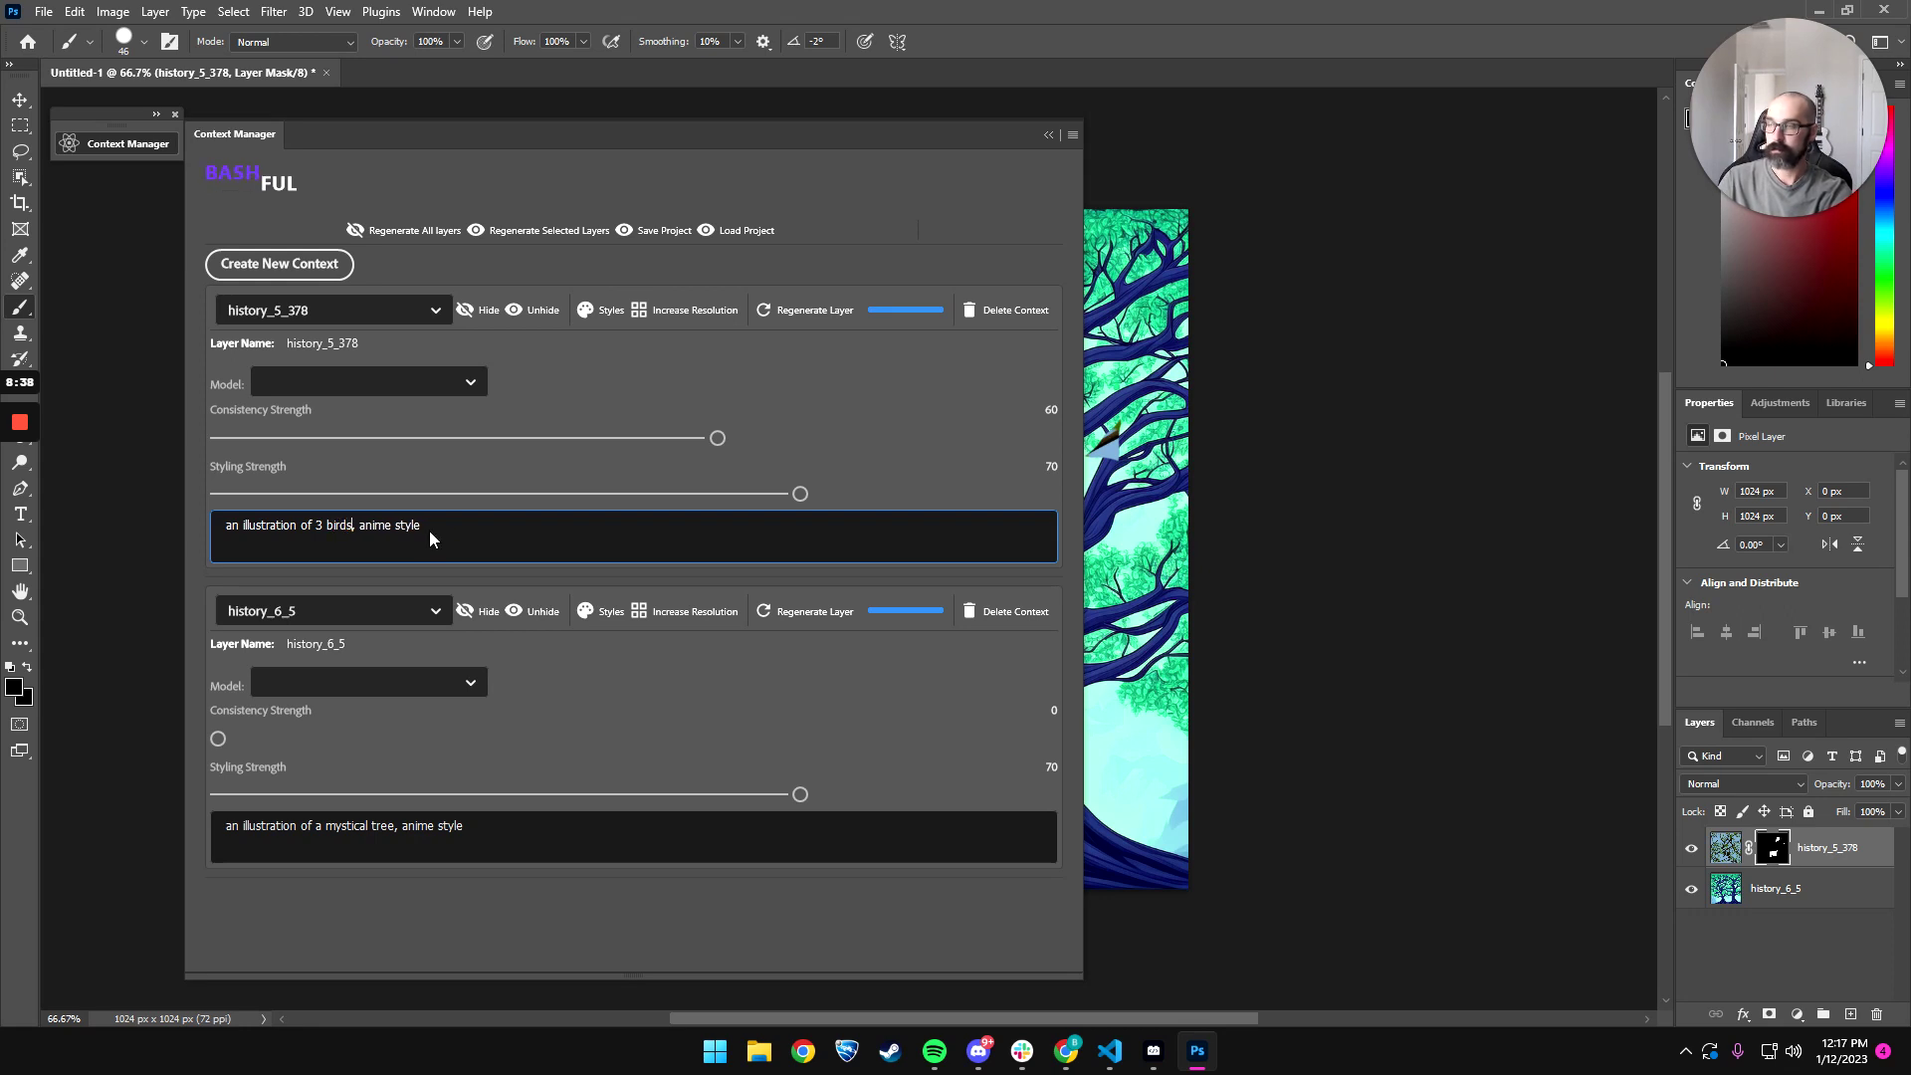
key("Left")
key("Left")
key("Left")
key("Left")
key("Left")
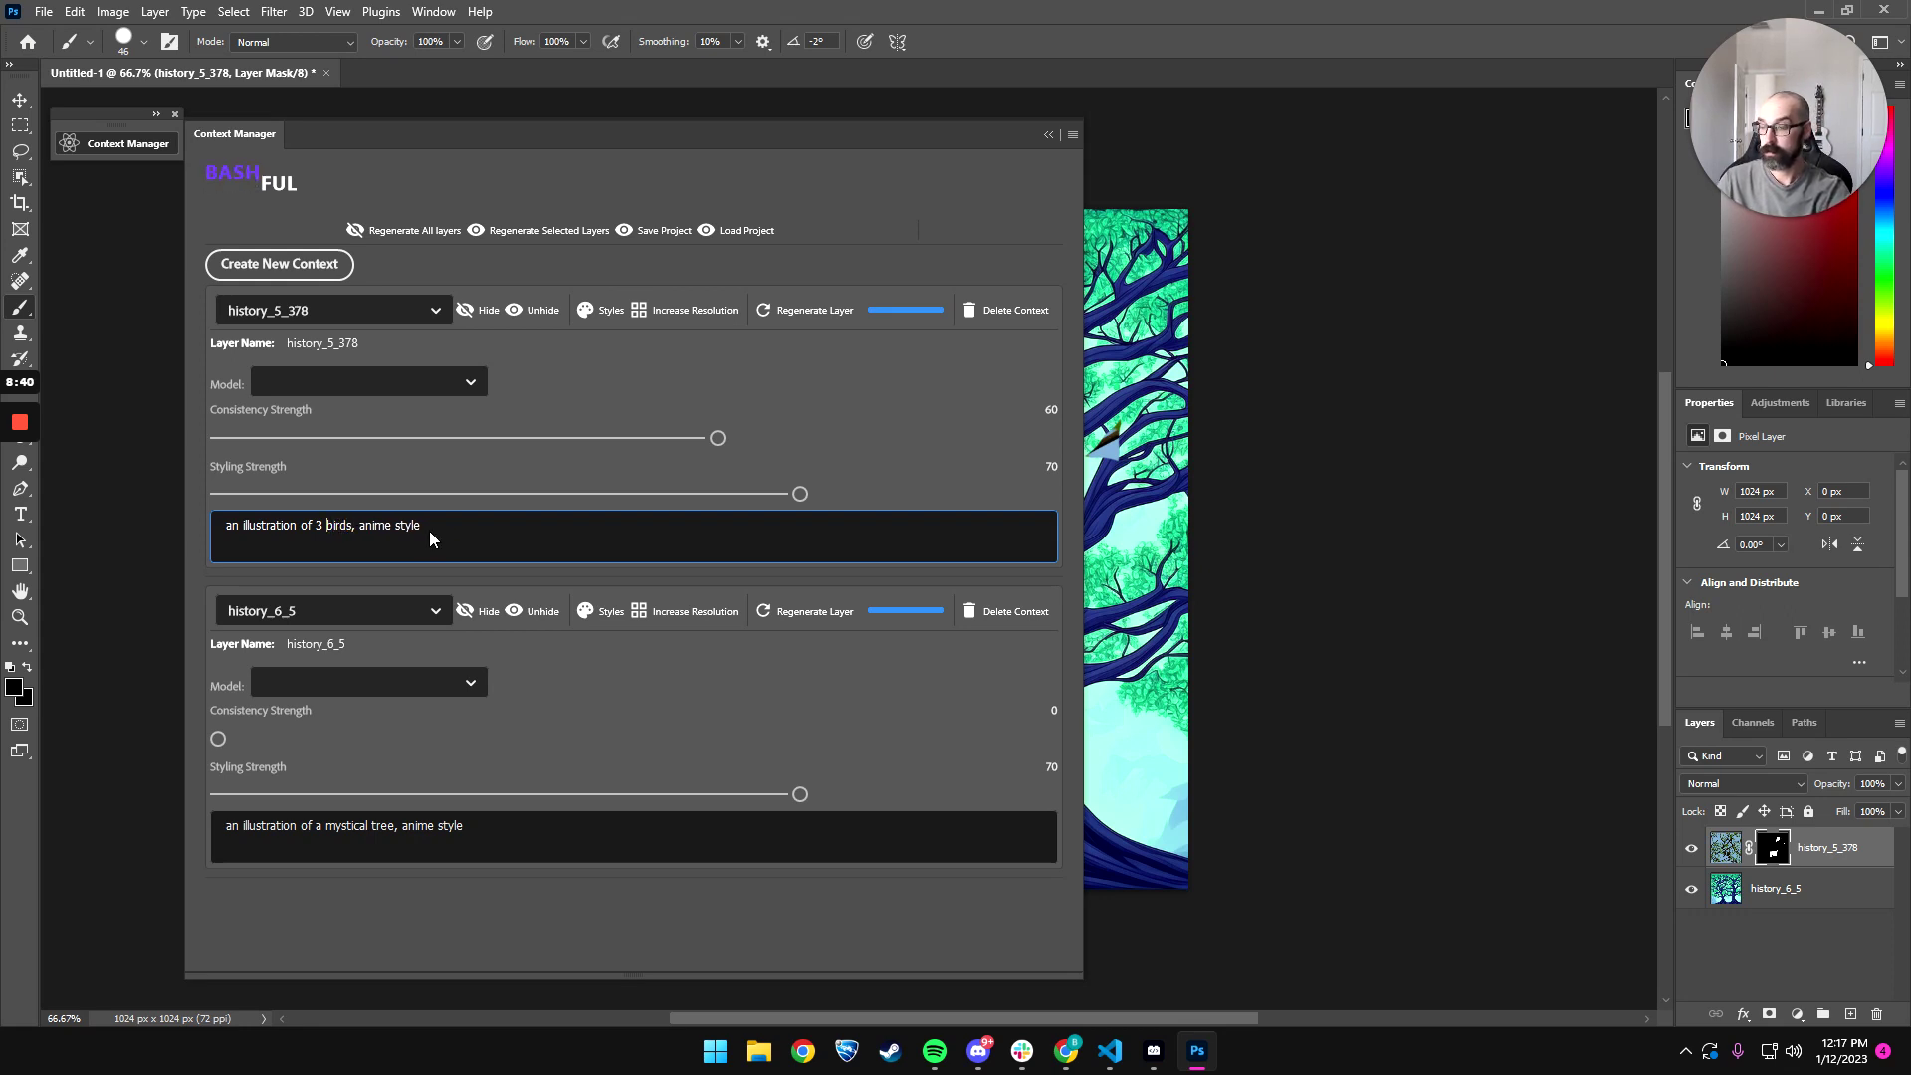
type("mystical")
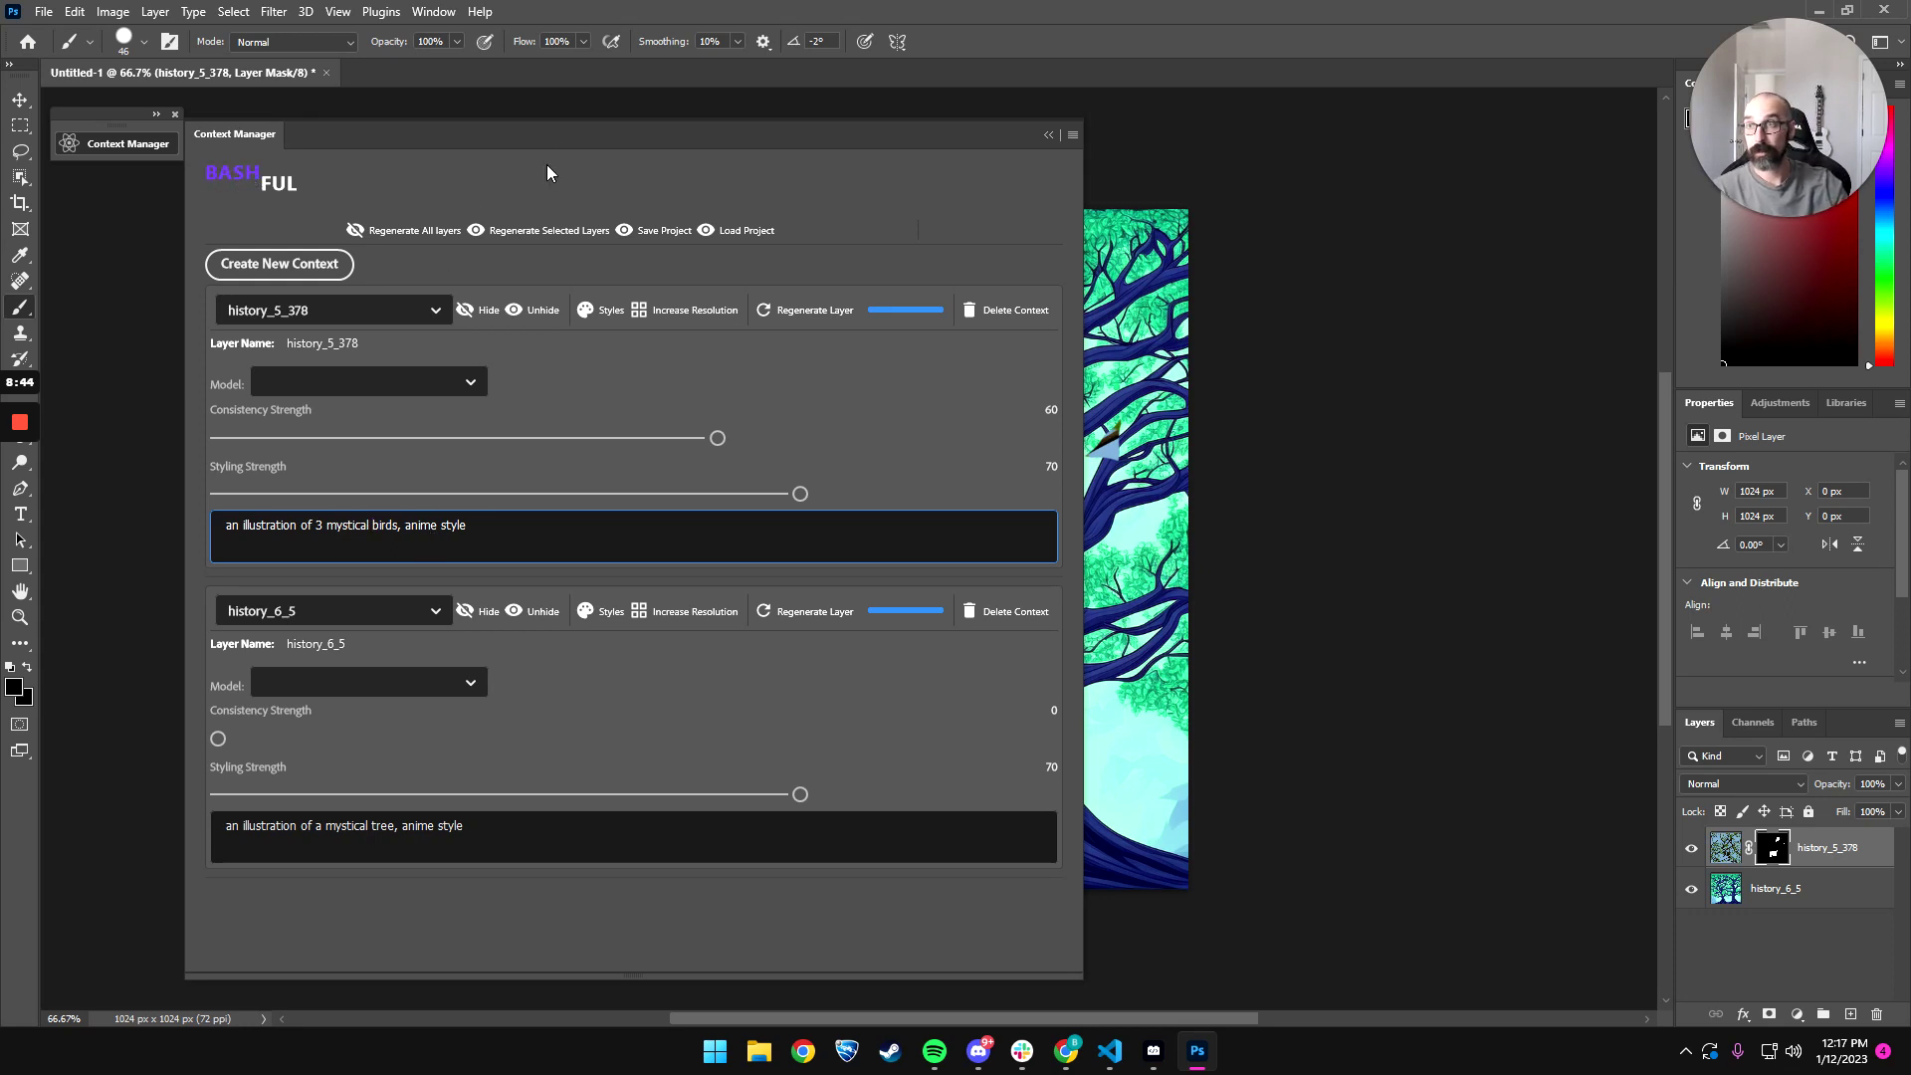
left_click_drag(550, 141, 402, 237)
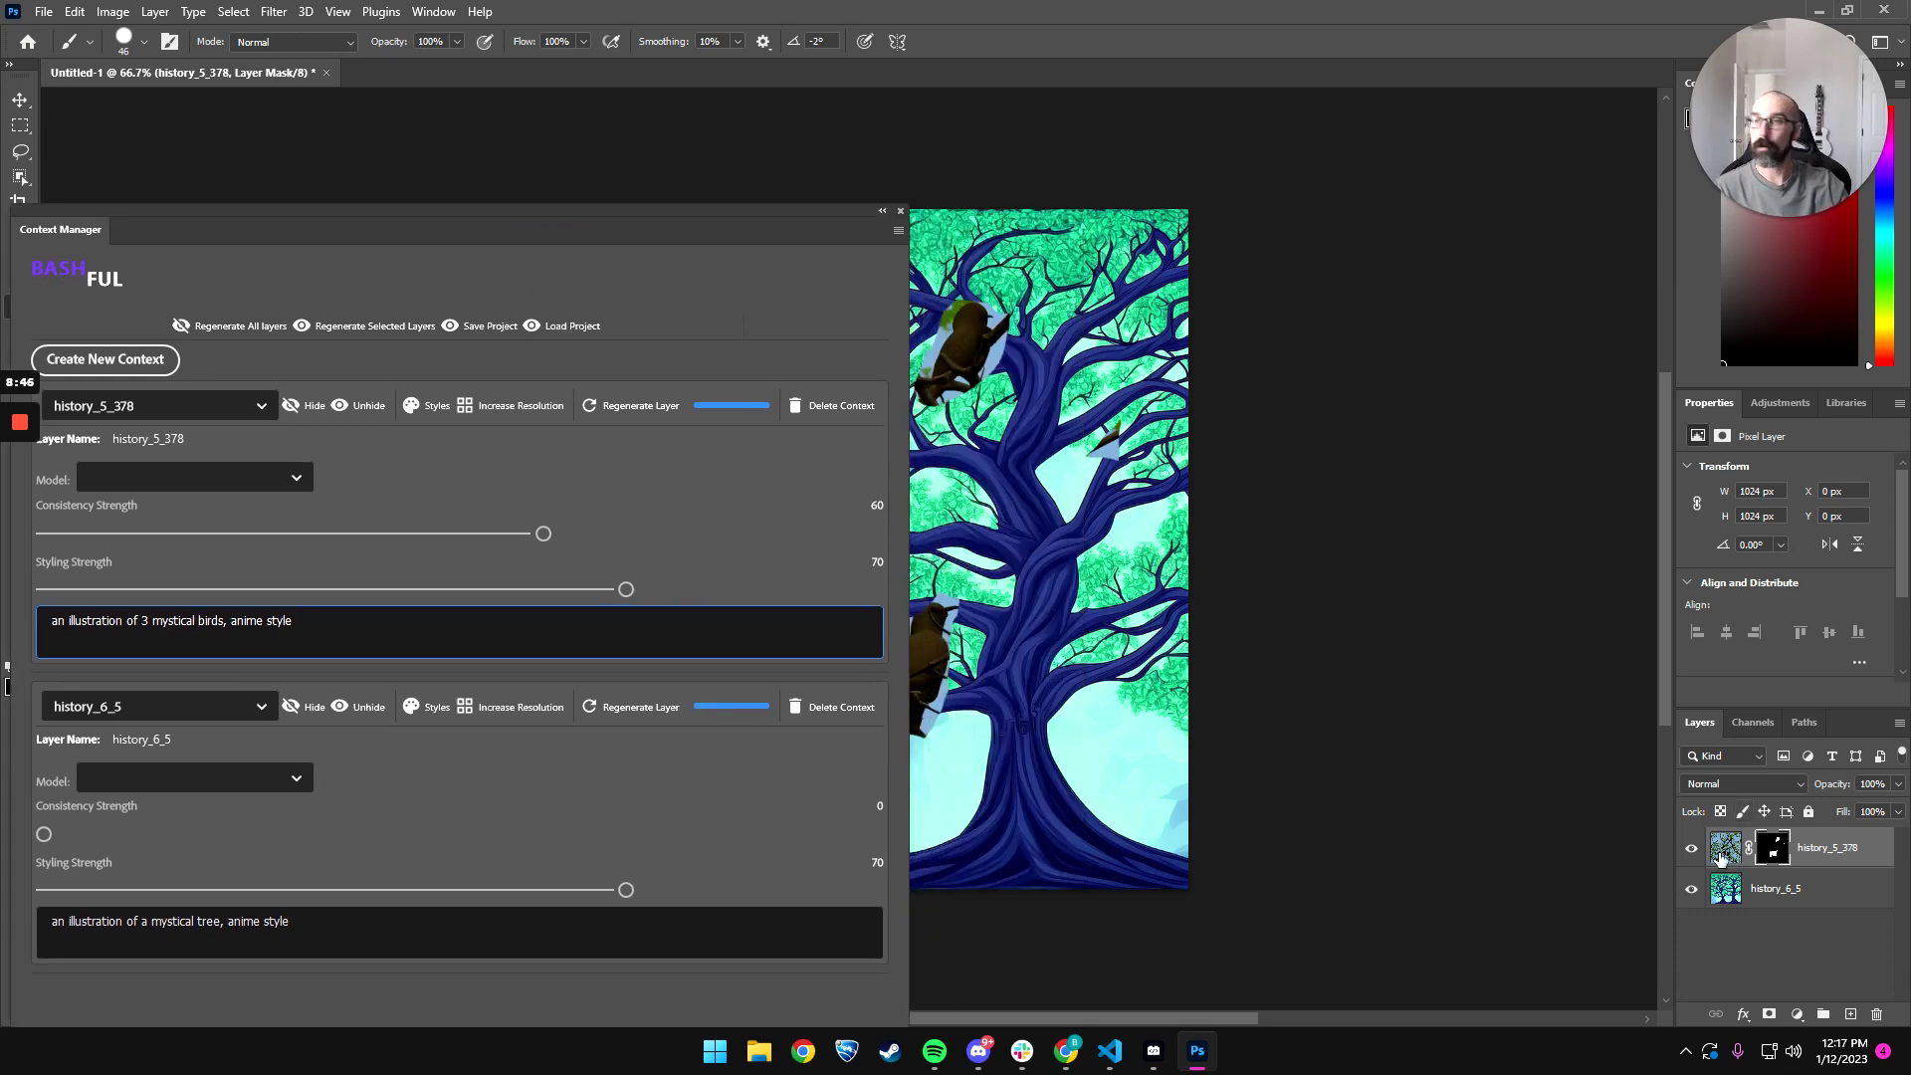
left_click_drag(573, 234, 687, 150)
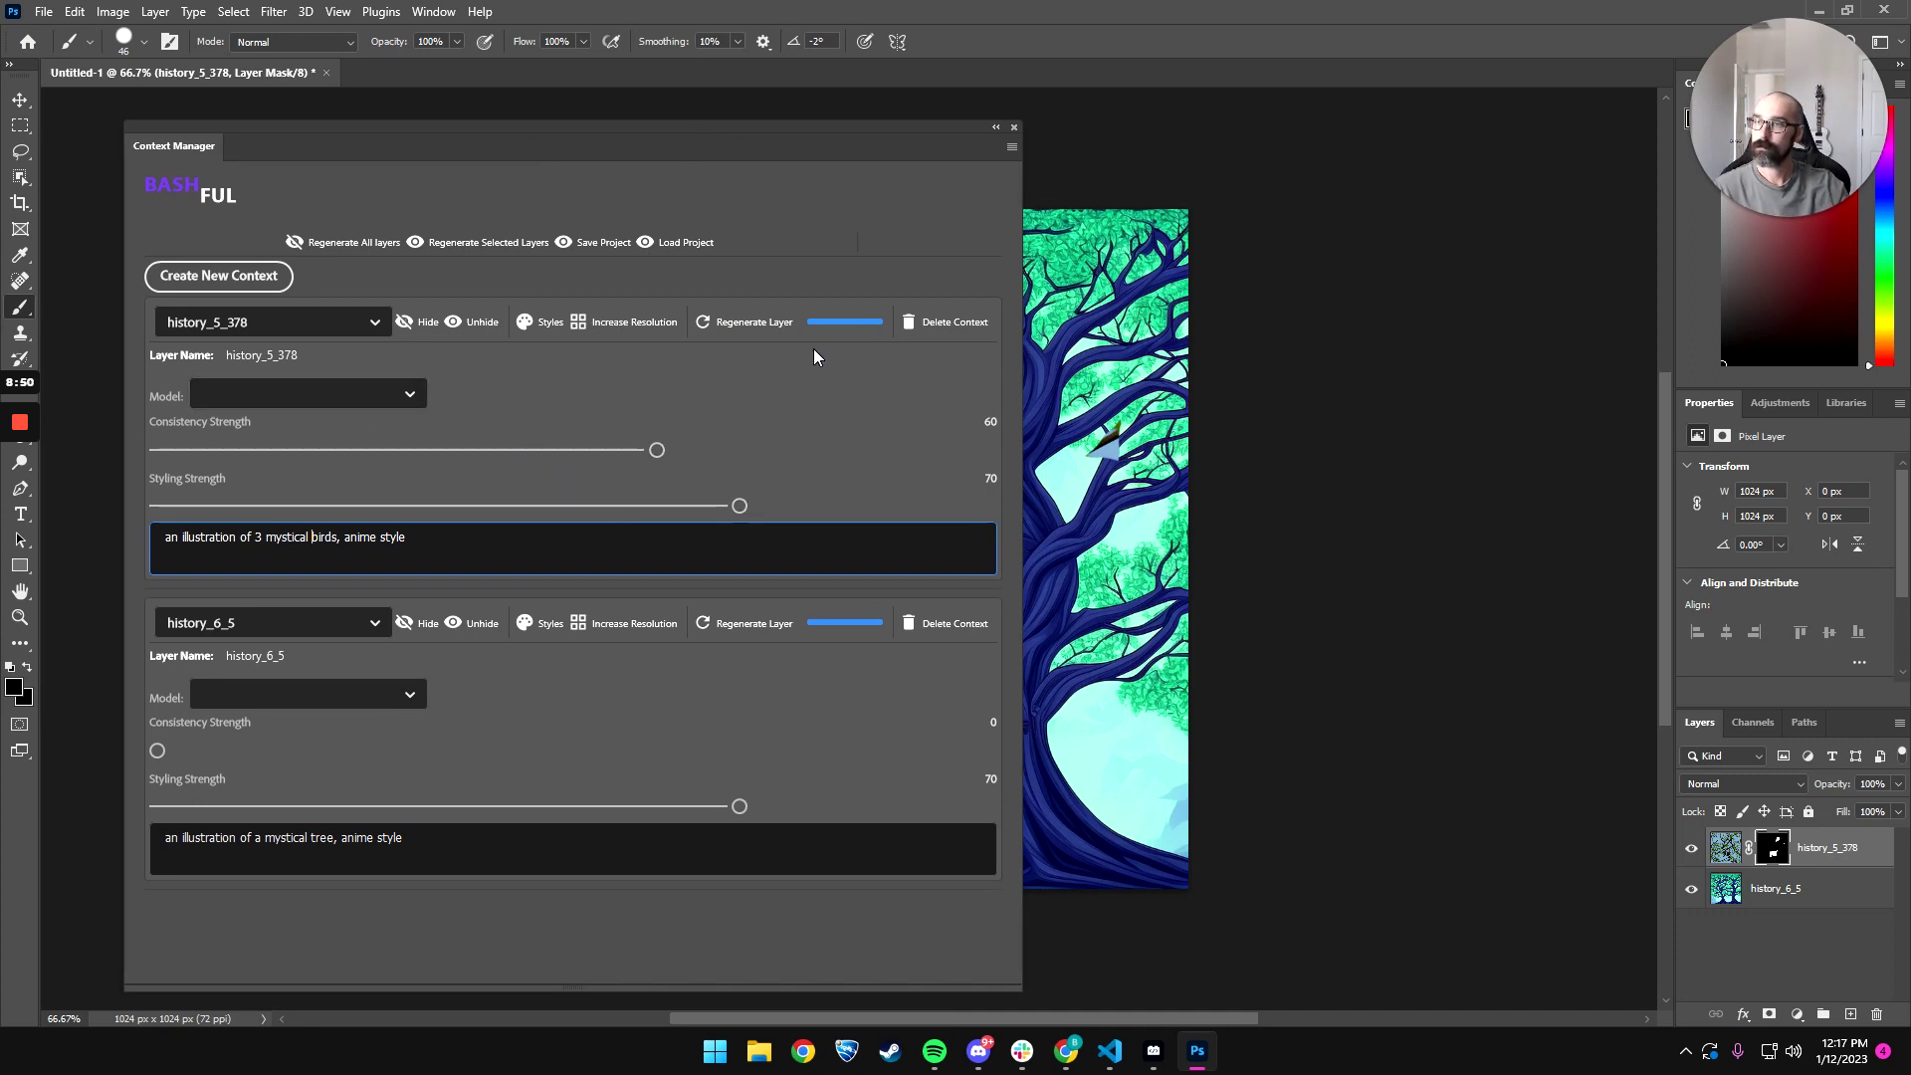
- Regenerate the history_5_378 context from the new prompt, producing layer history_5_379
left_click(782, 321)
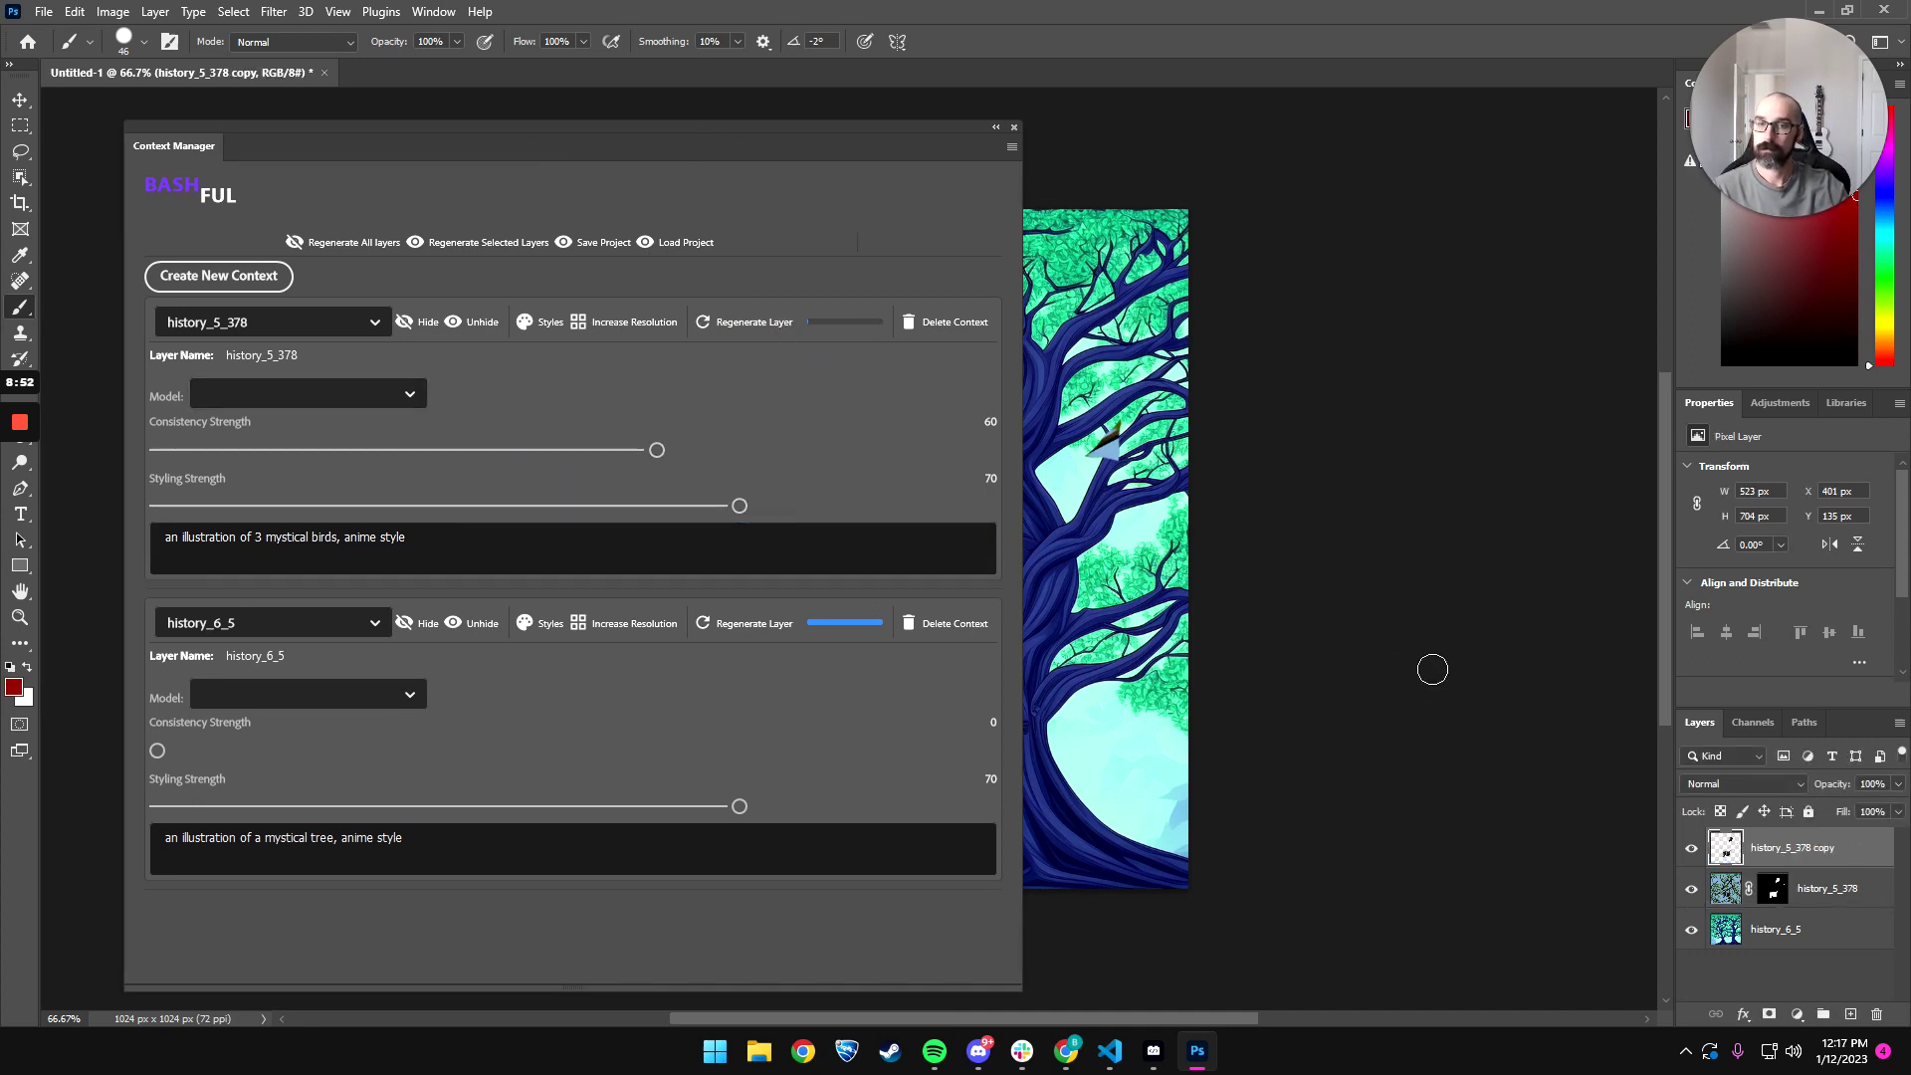
left_click_drag(838, 141, 838, 817)
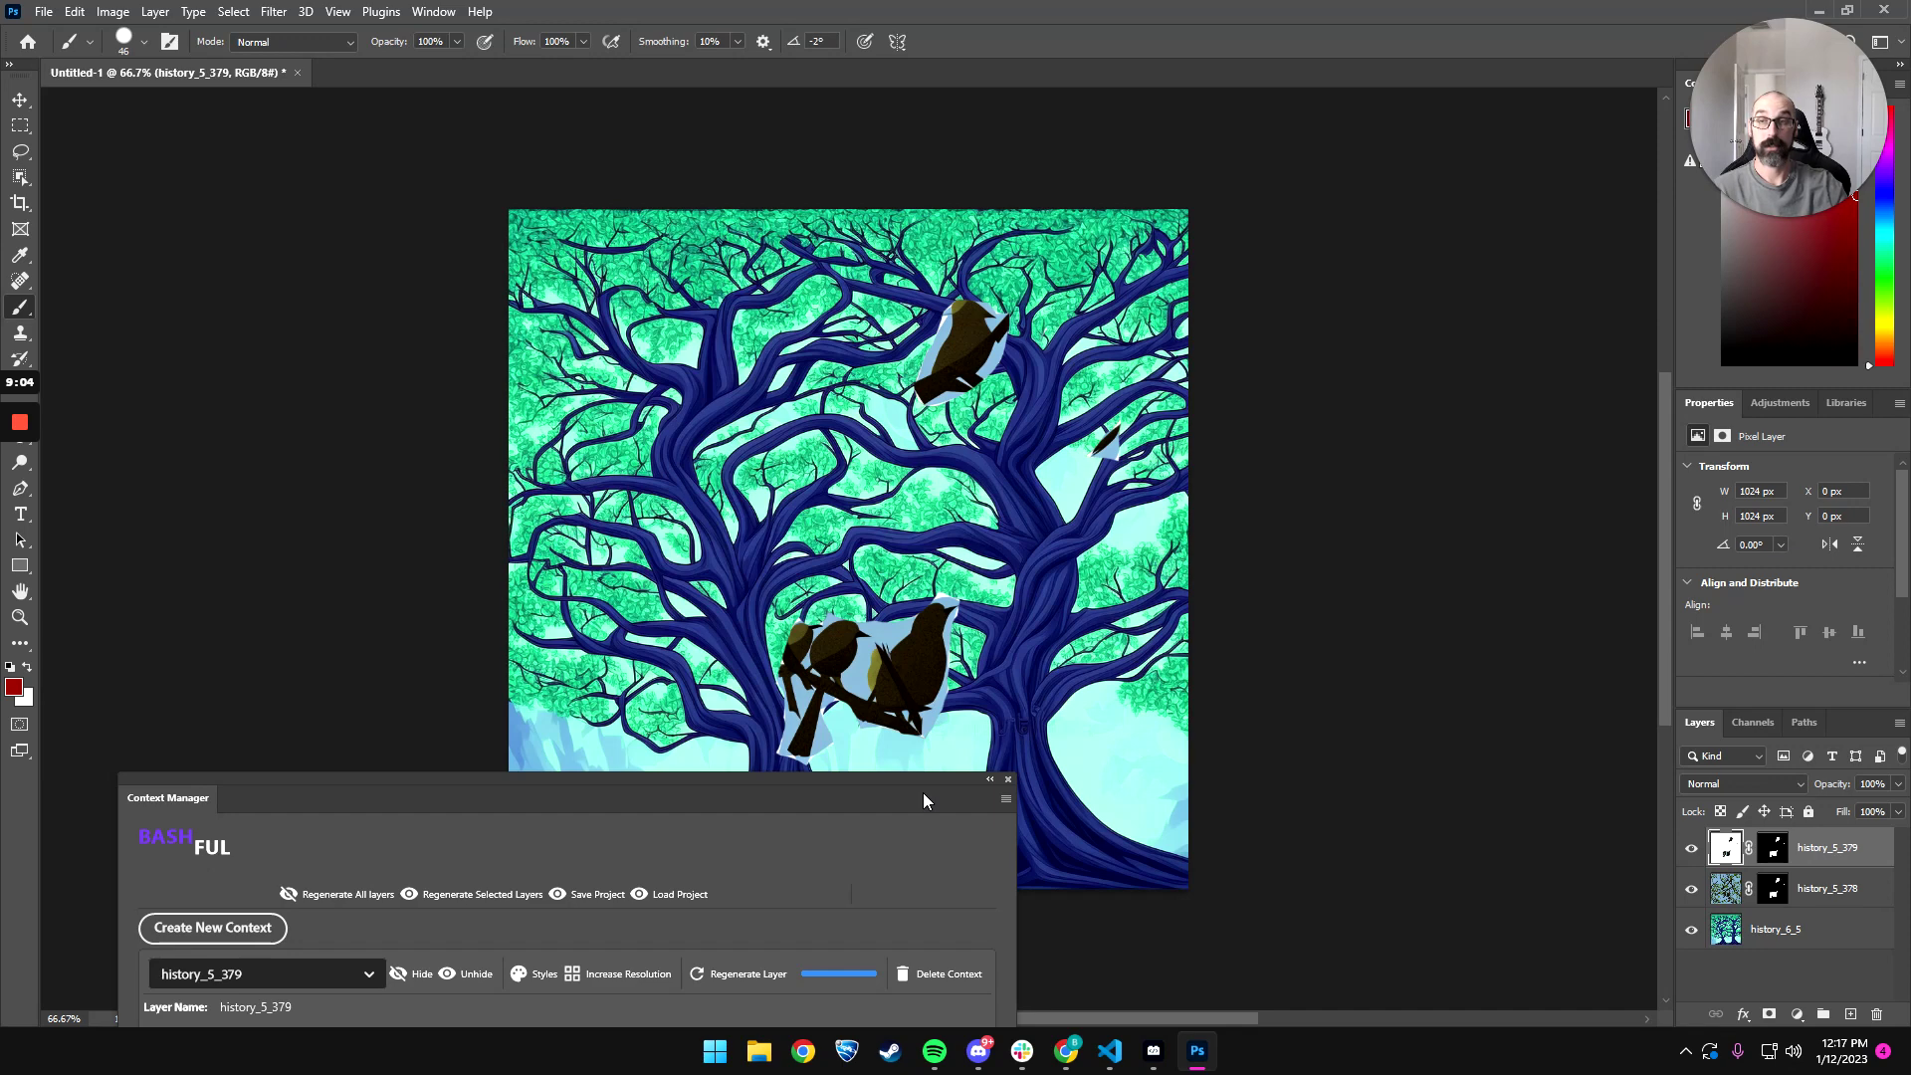
left_click_drag(790, 797, 884, 512)
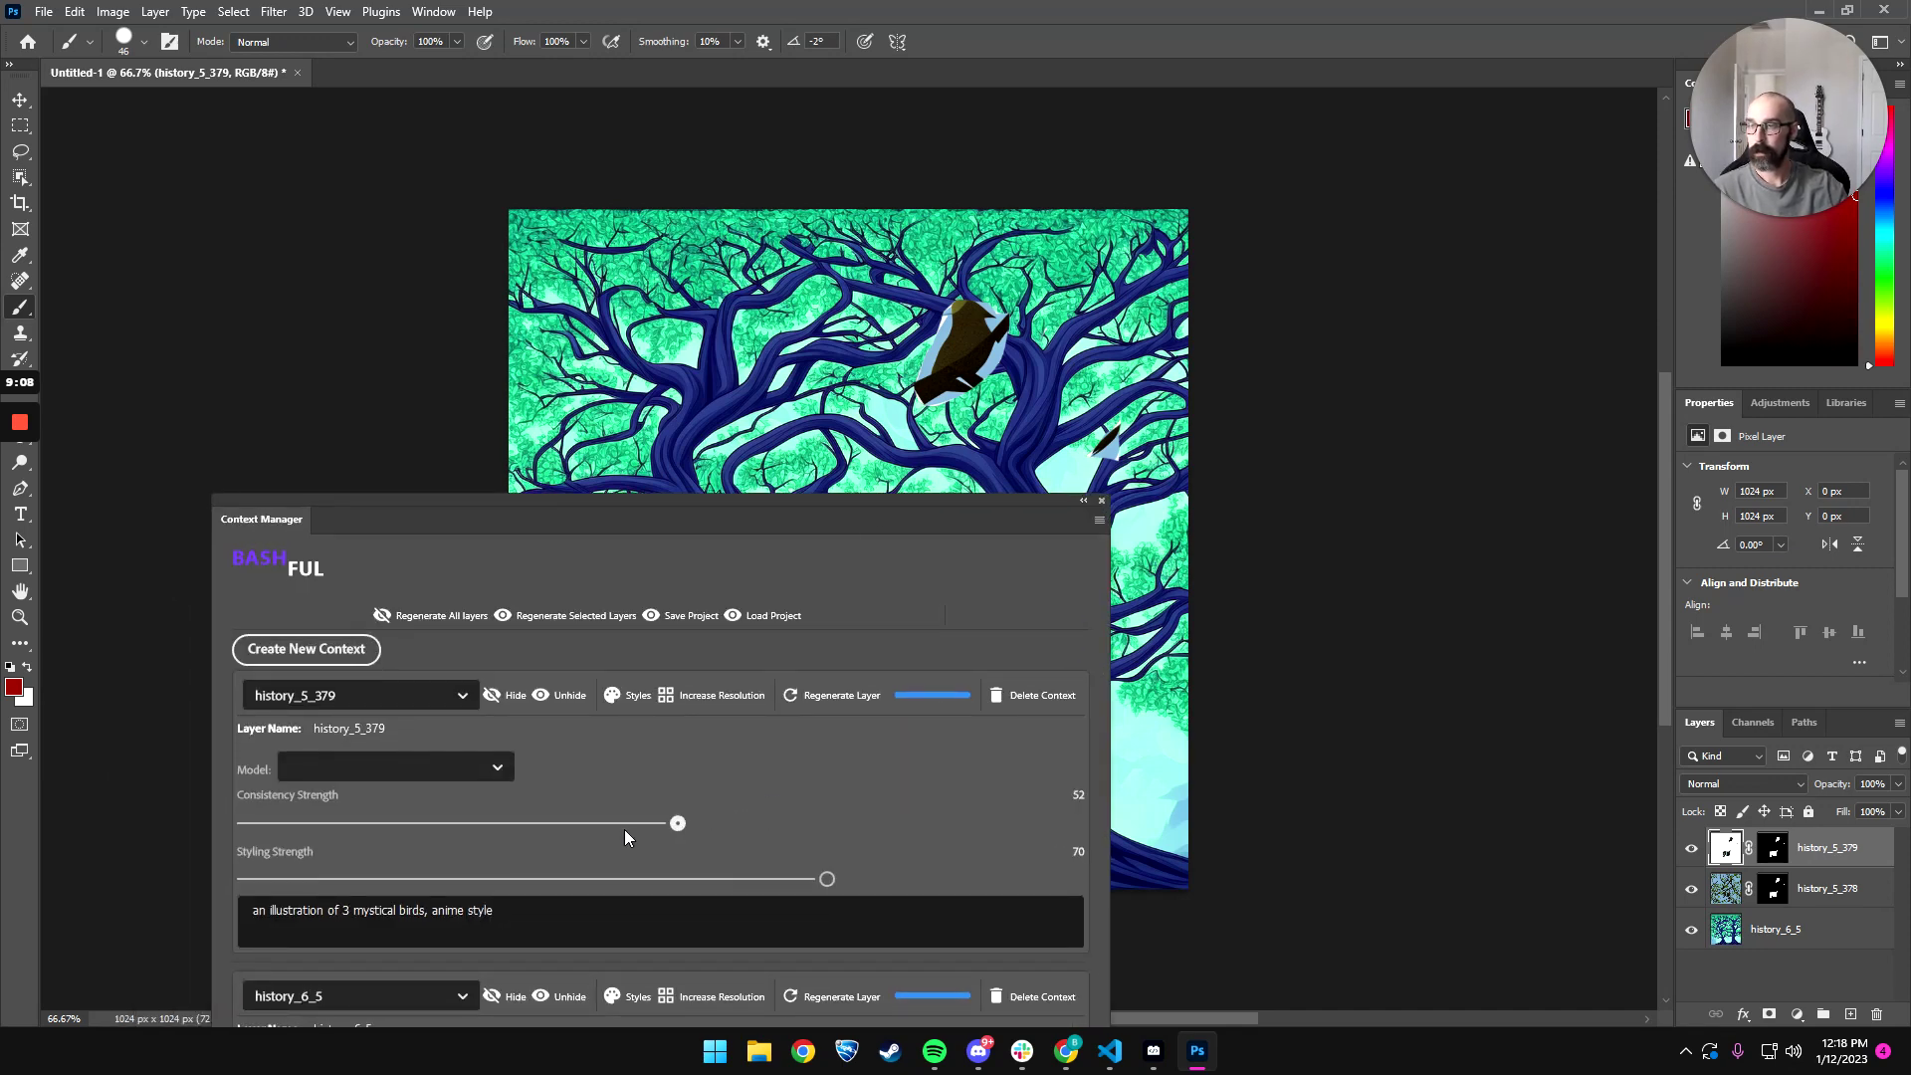
- Lower the birds' consistency strength to 21 and delete the regenerated history_5_379 layer
left_click(415, 844)
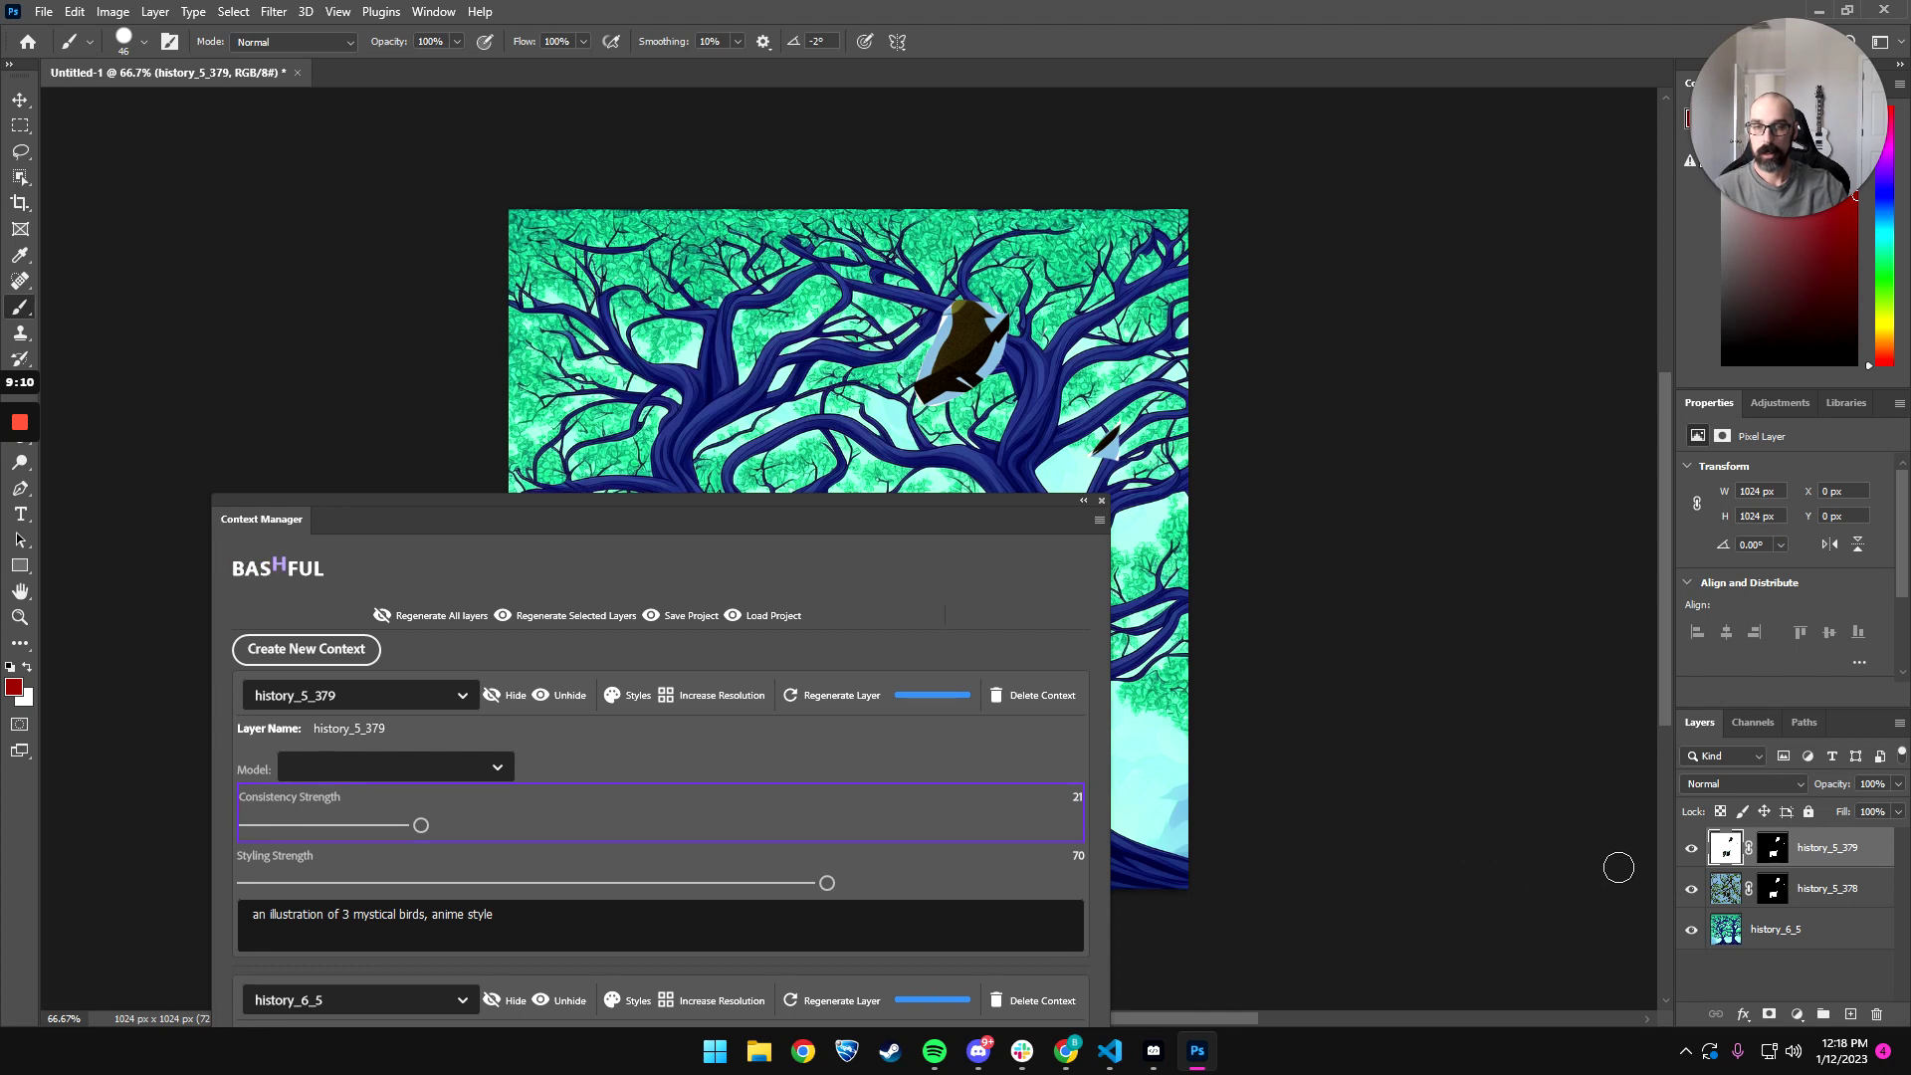
left_click(398, 687)
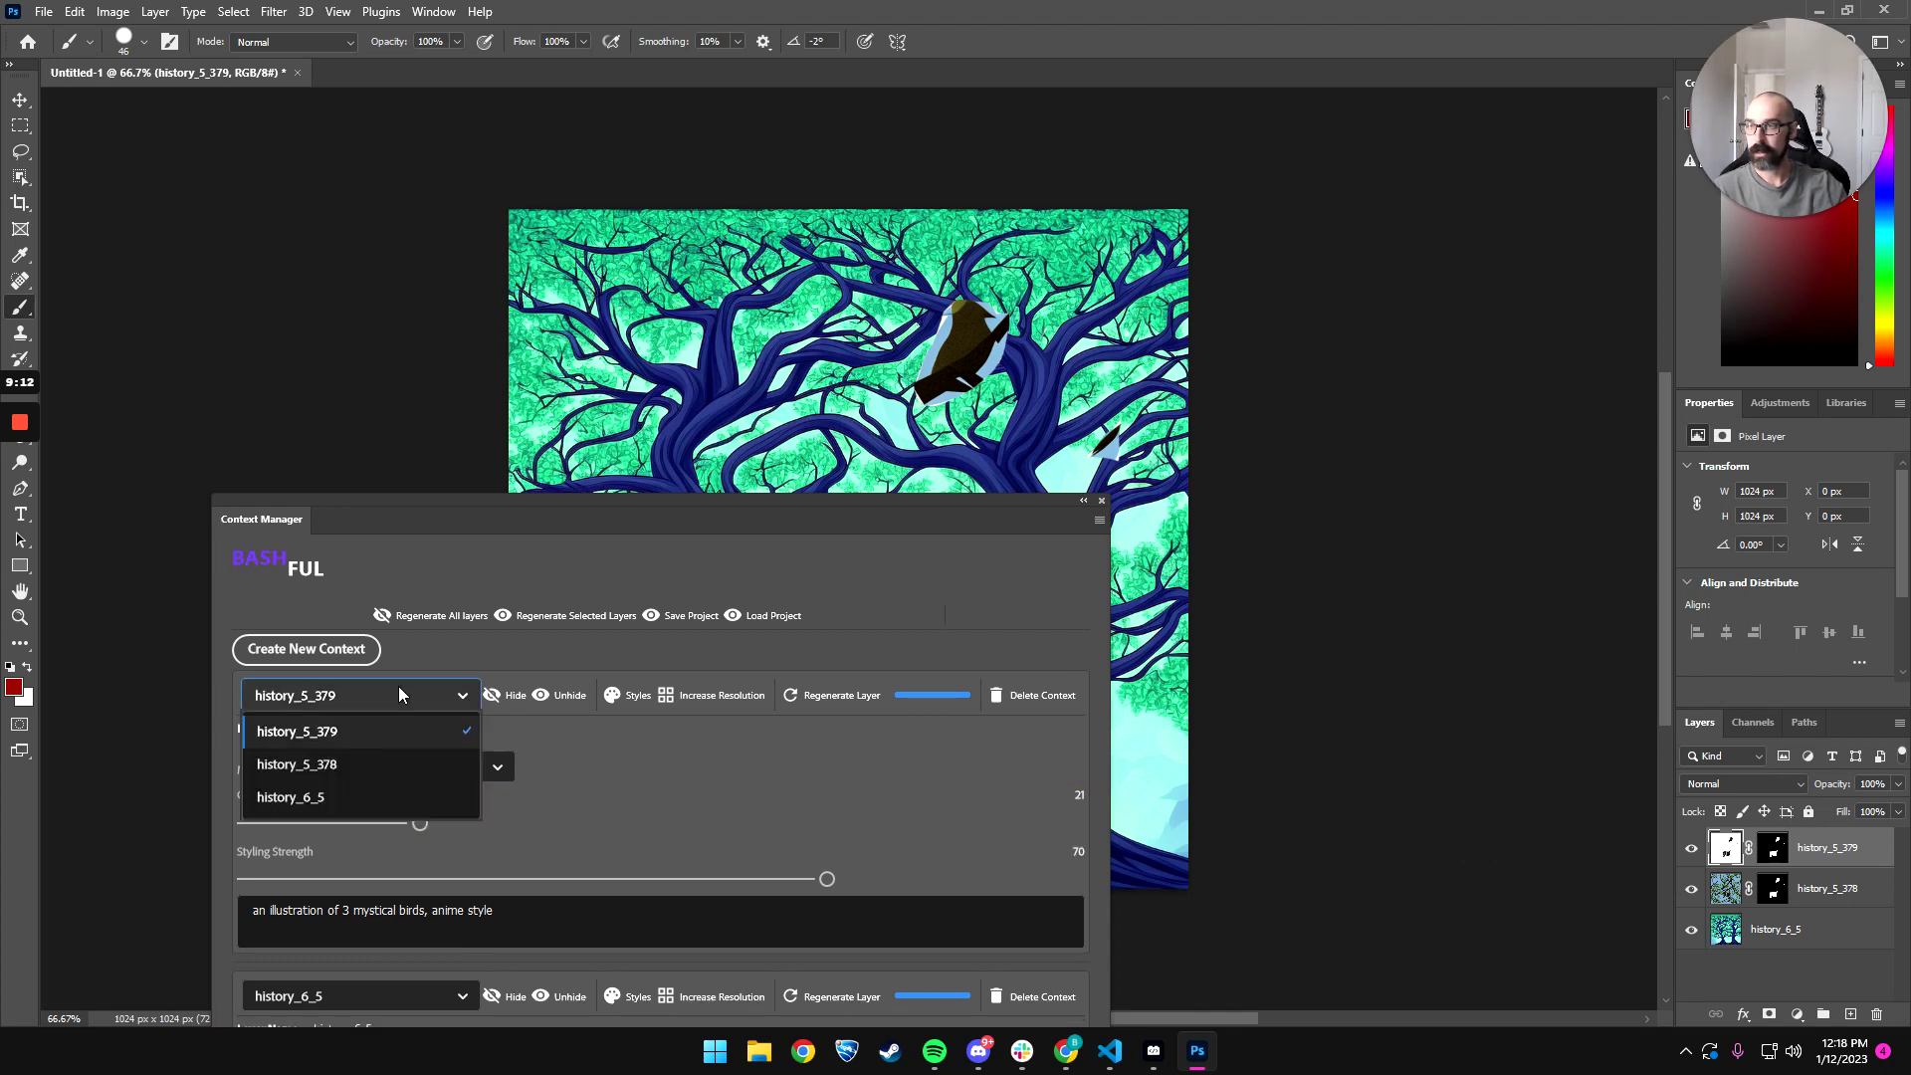
left_click(369, 767)
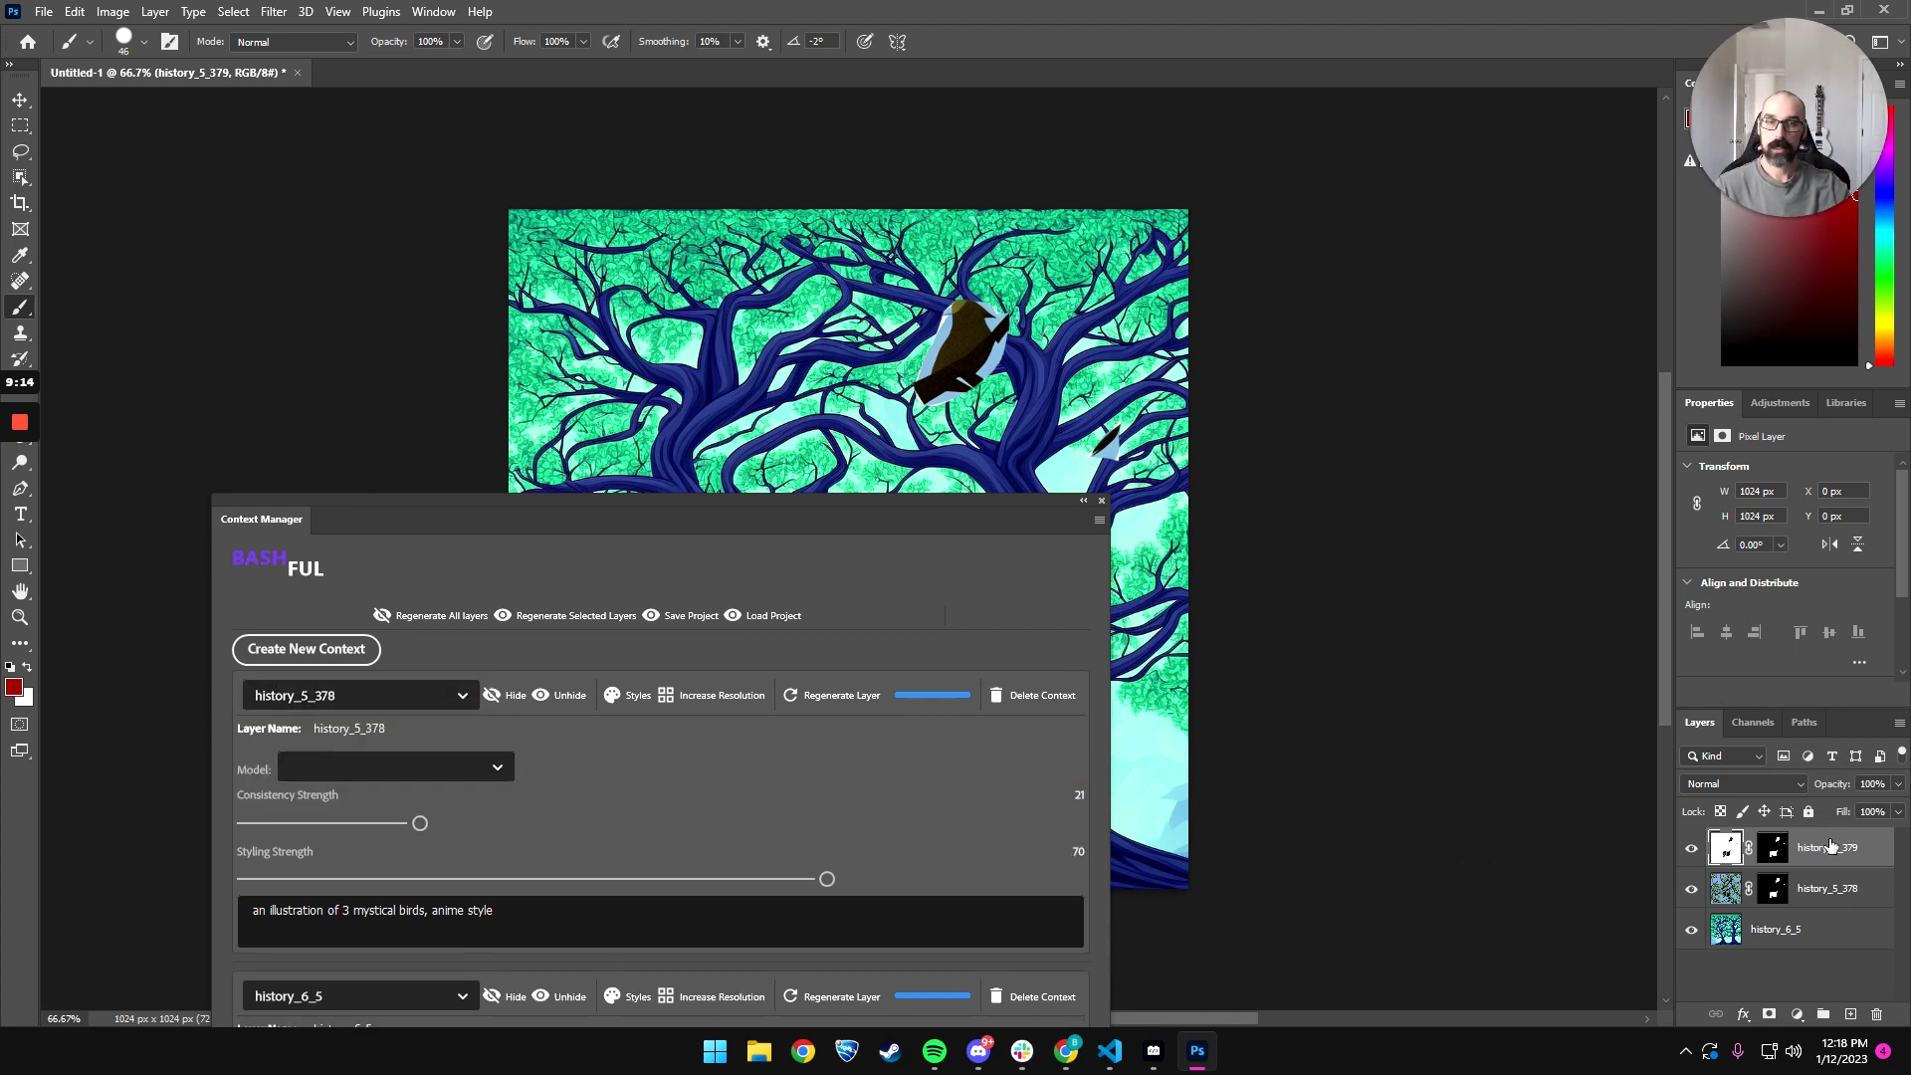
key("Delete")
left_click_drag(695, 516, 708, 348)
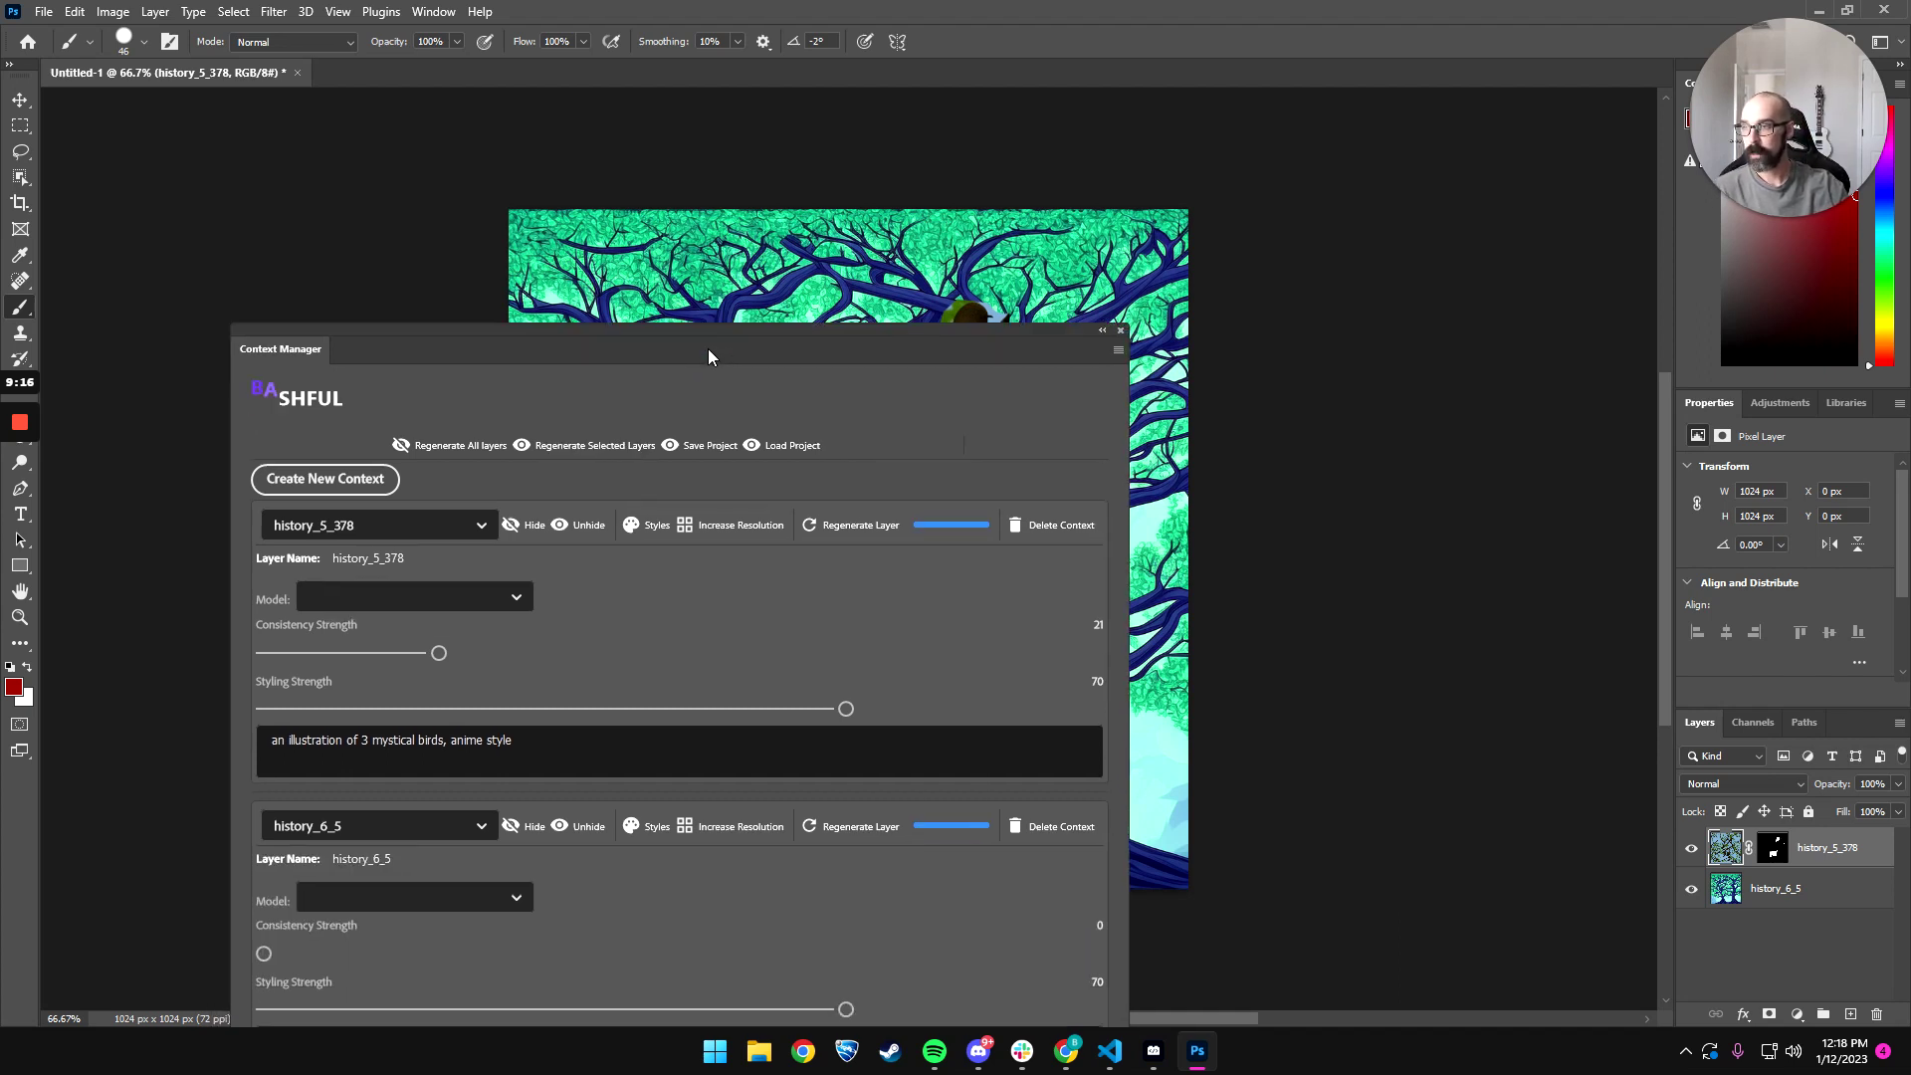
- Raise the birds' styling strength to 82 and regenerate them as history_5_380
left_click(946, 711)
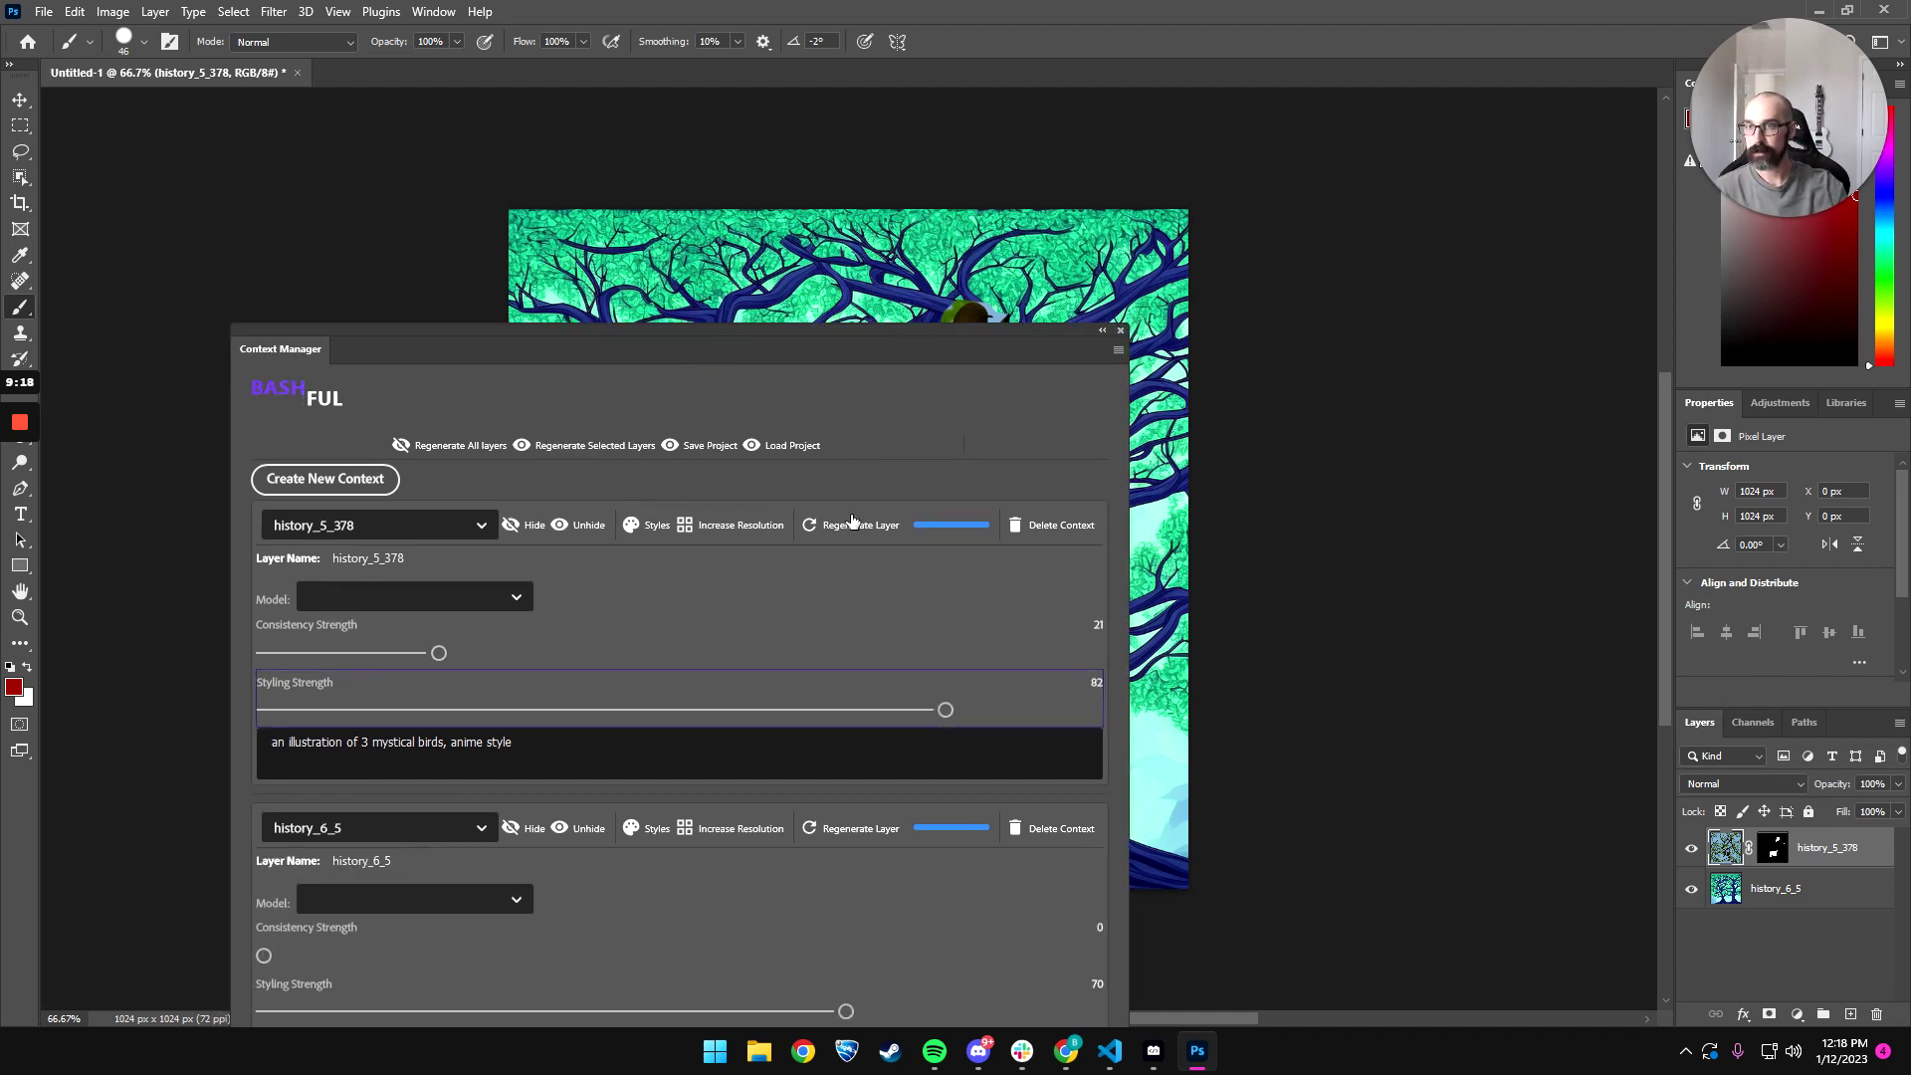
left_click(852, 525)
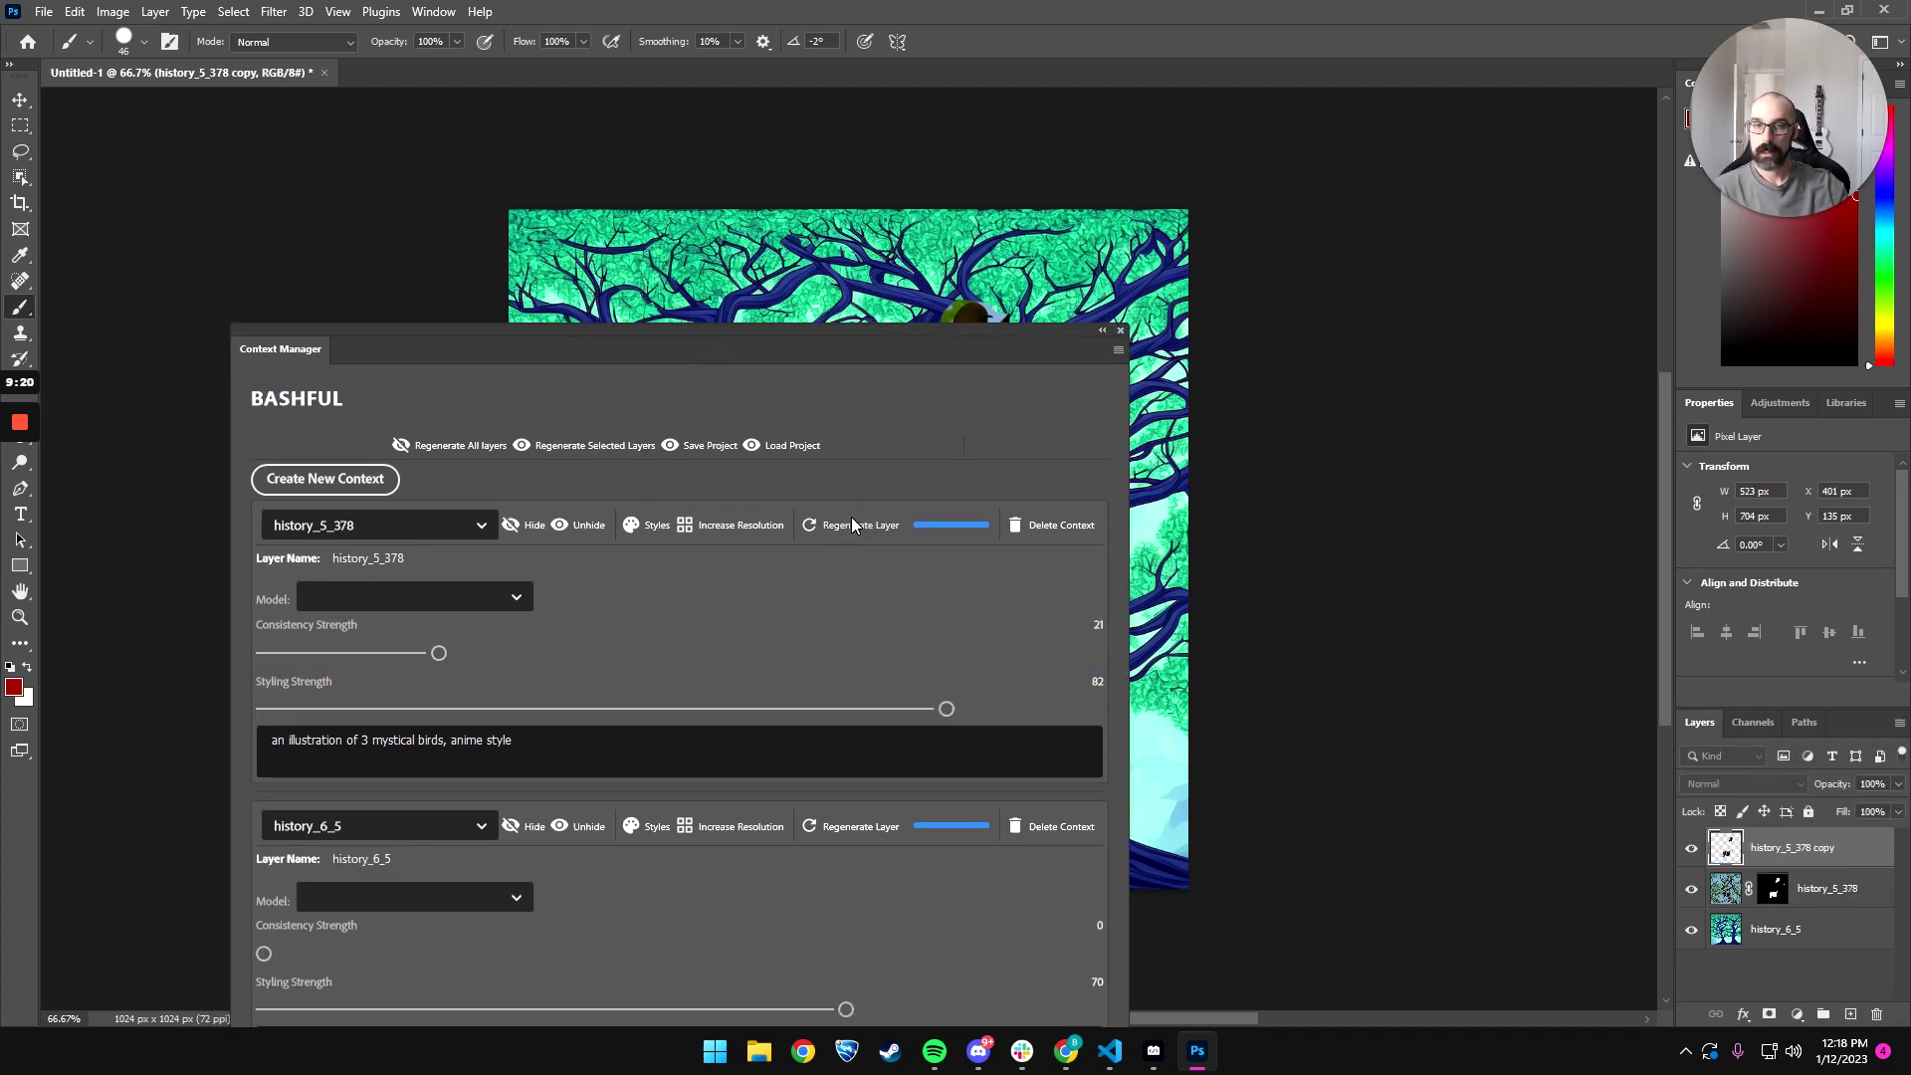
left_click_drag(842, 333, 605, 164)
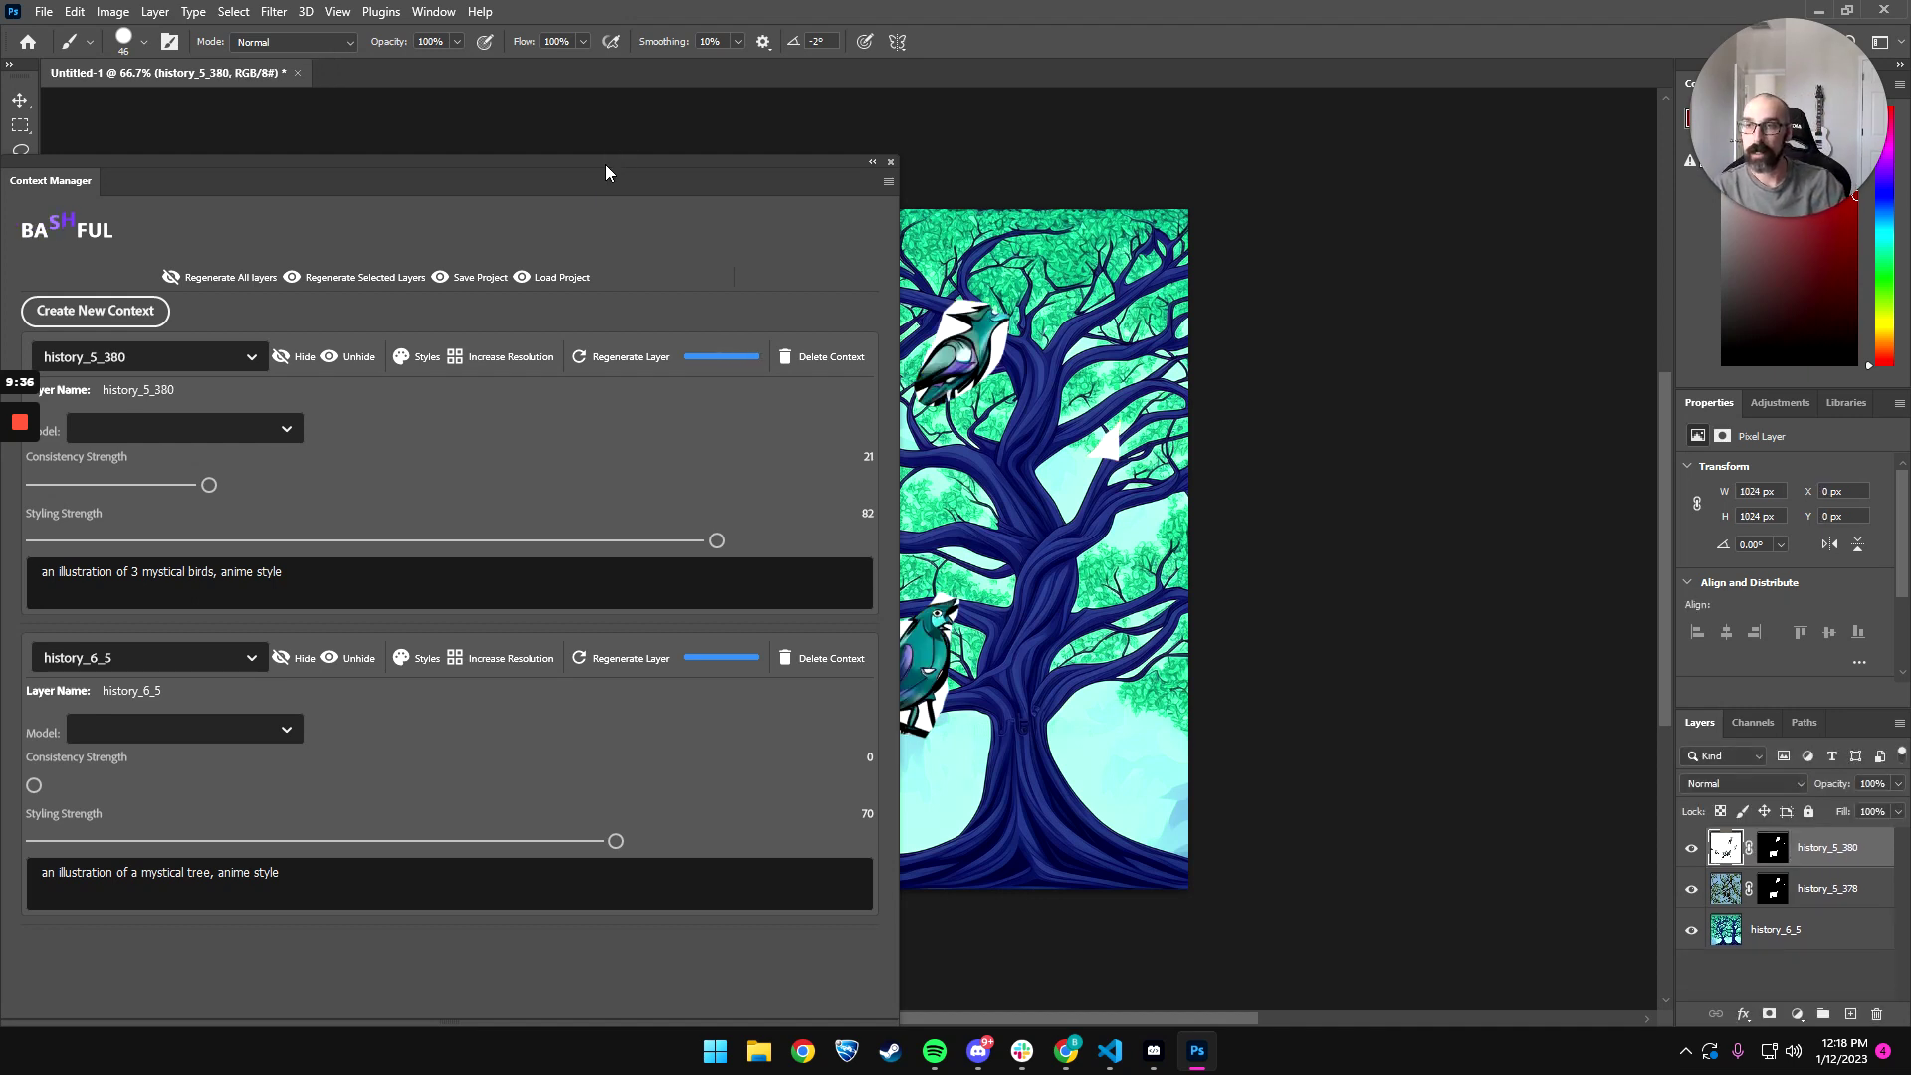
left_click_drag(606, 166, 771, 586)
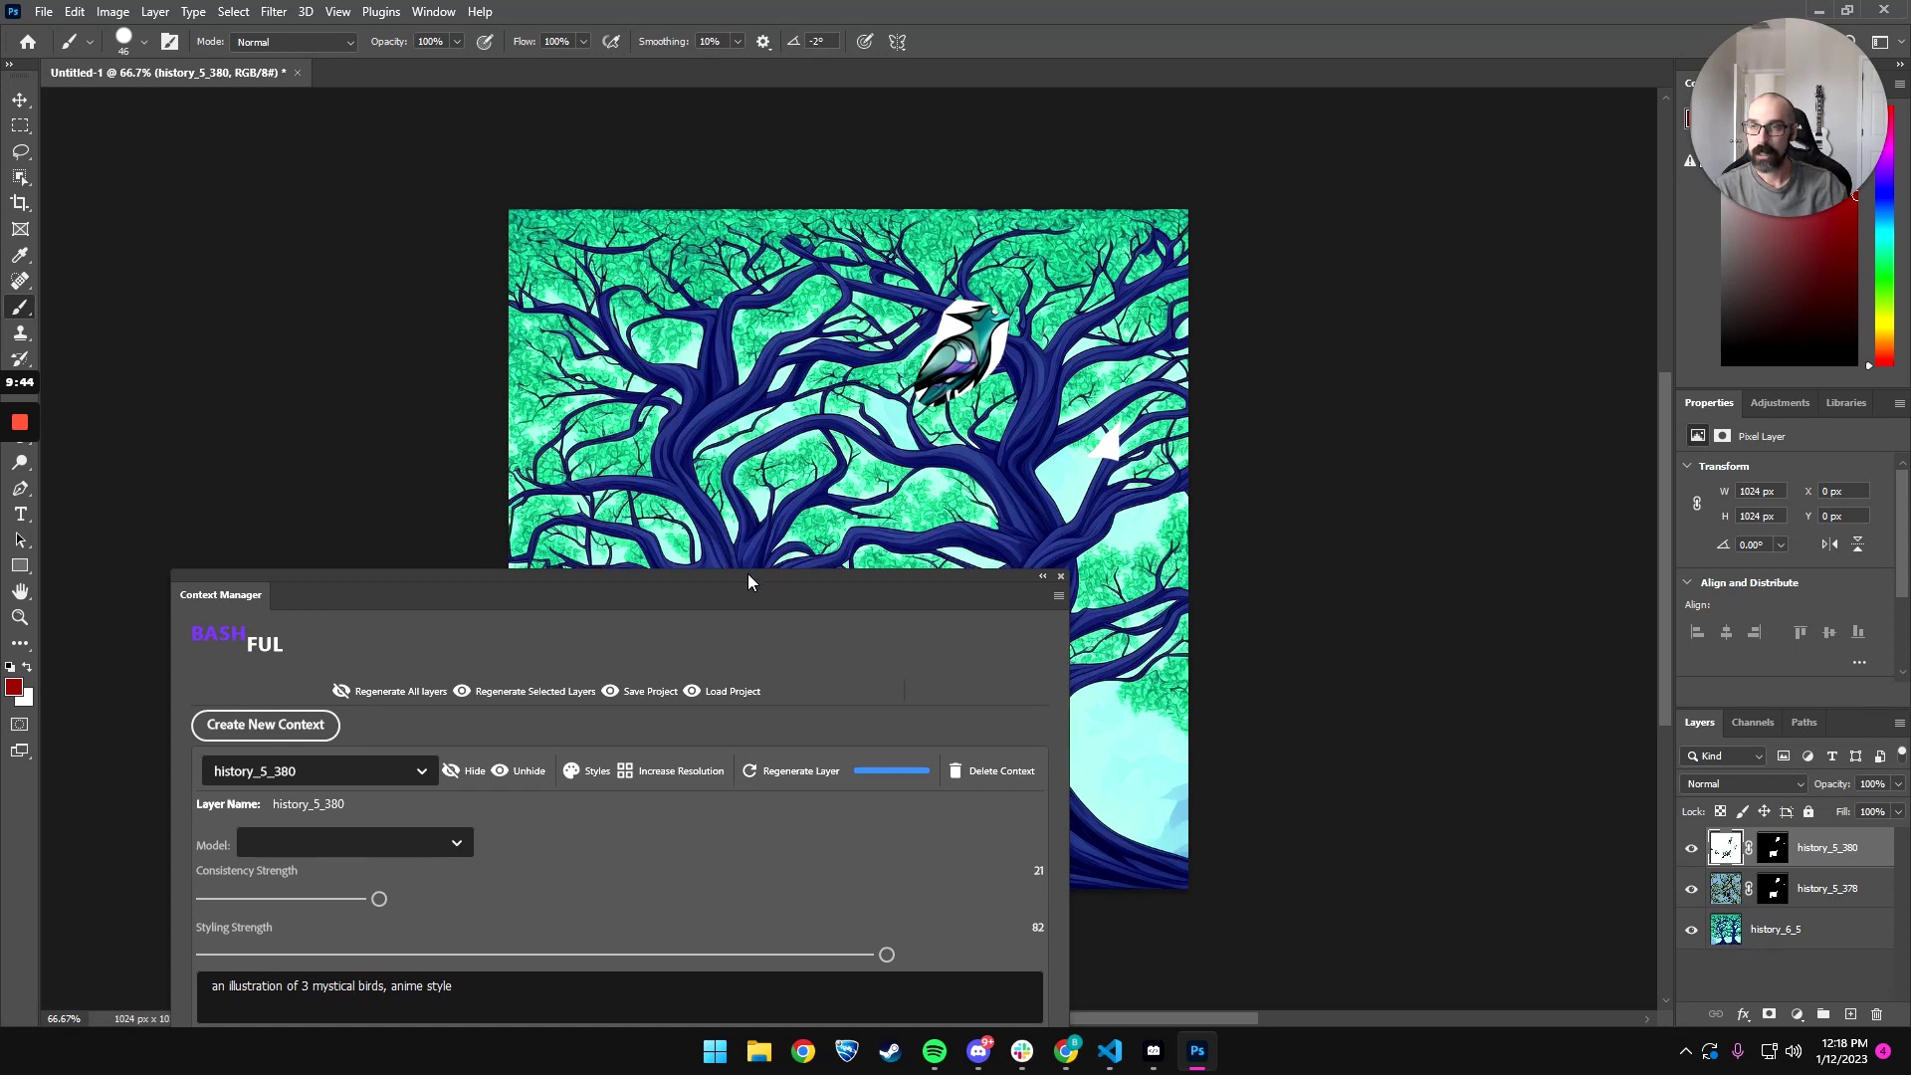
left_click_drag(748, 573, 635, 410)
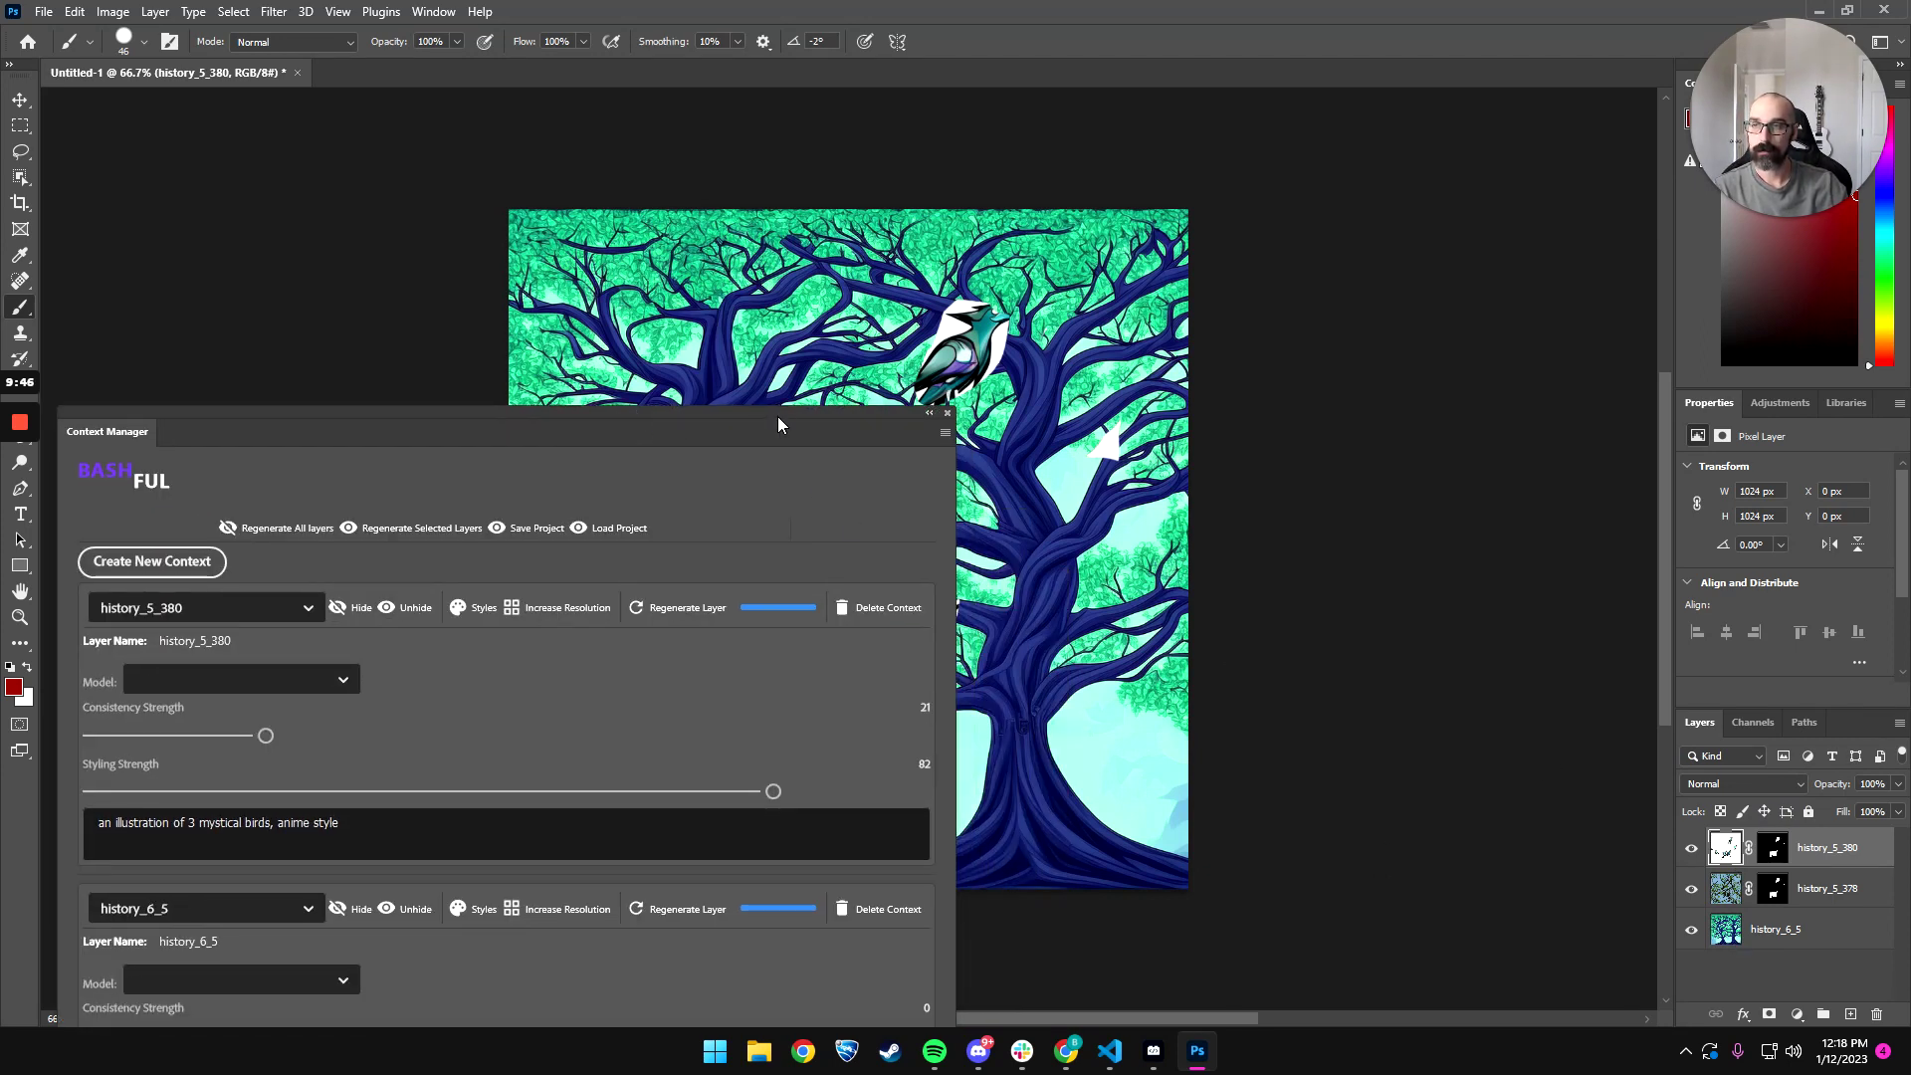
left_click(929, 414)
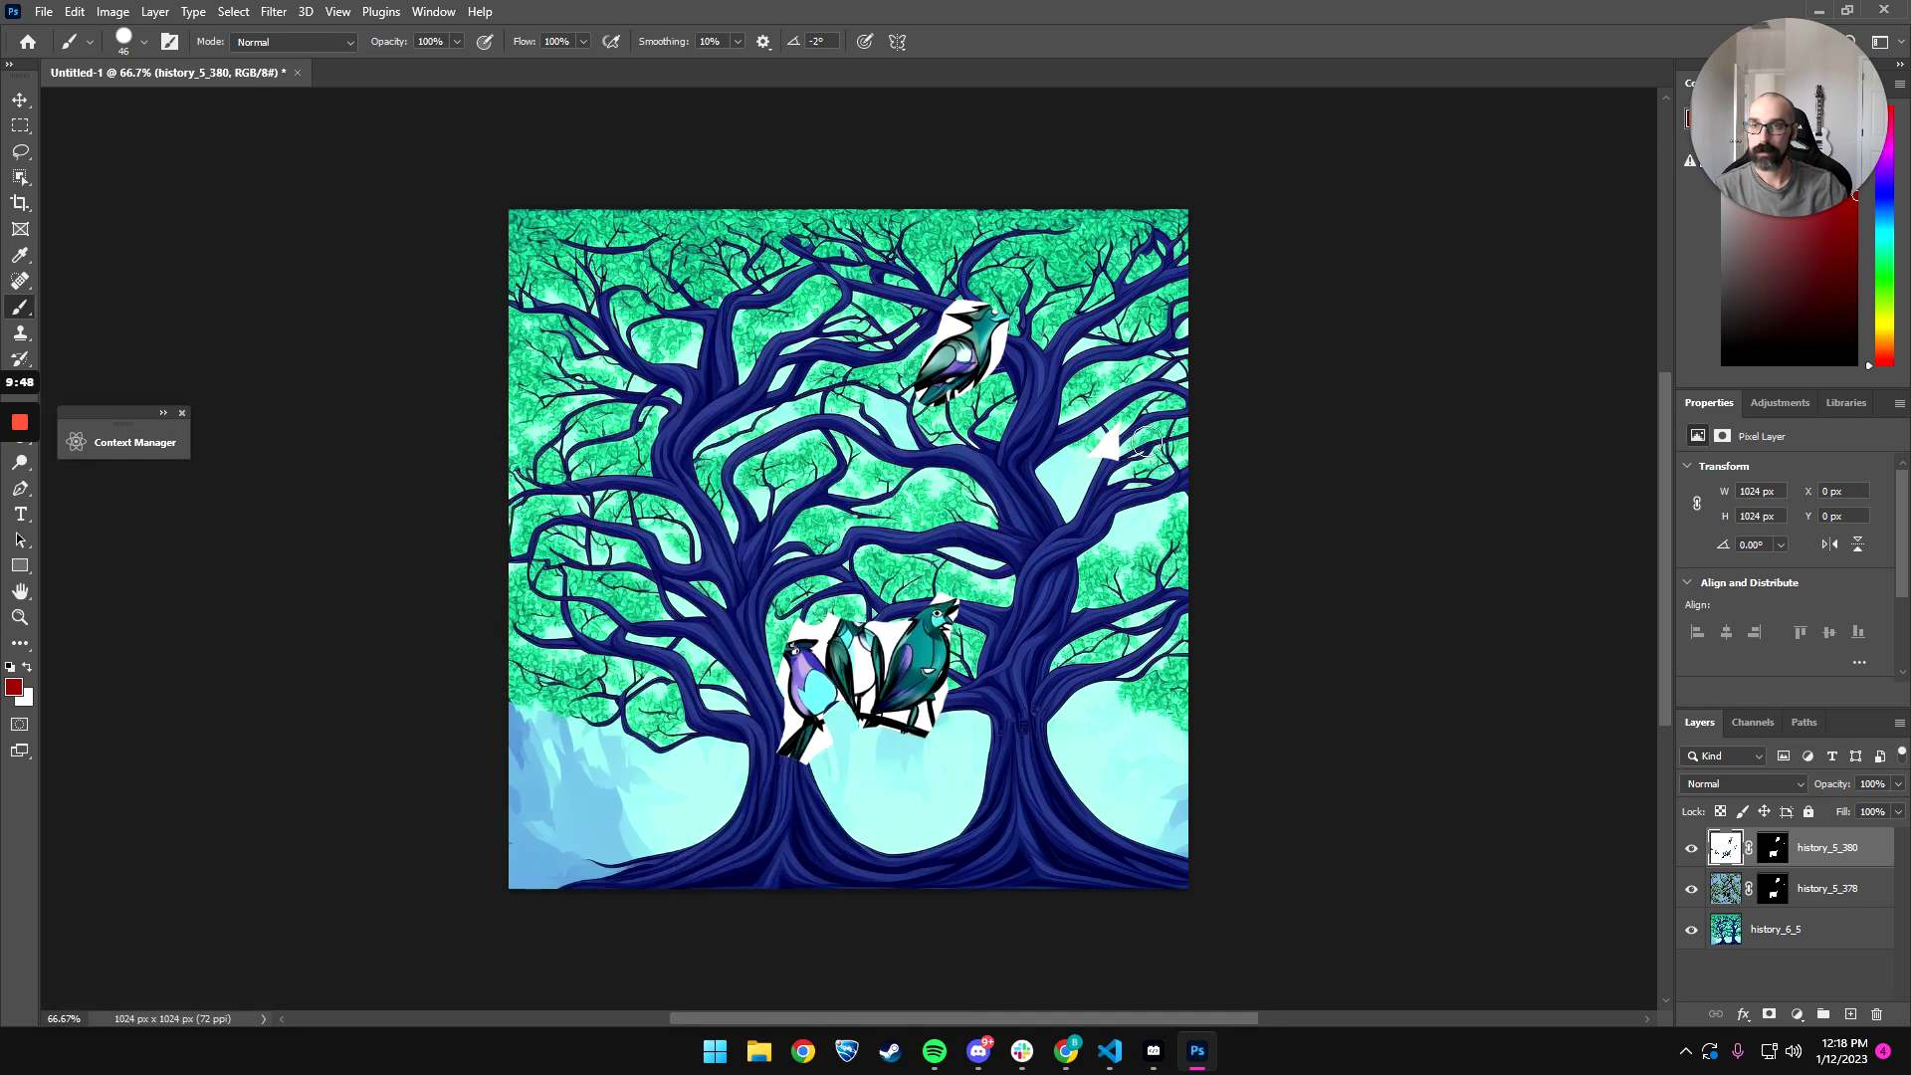
left_click(147, 444)
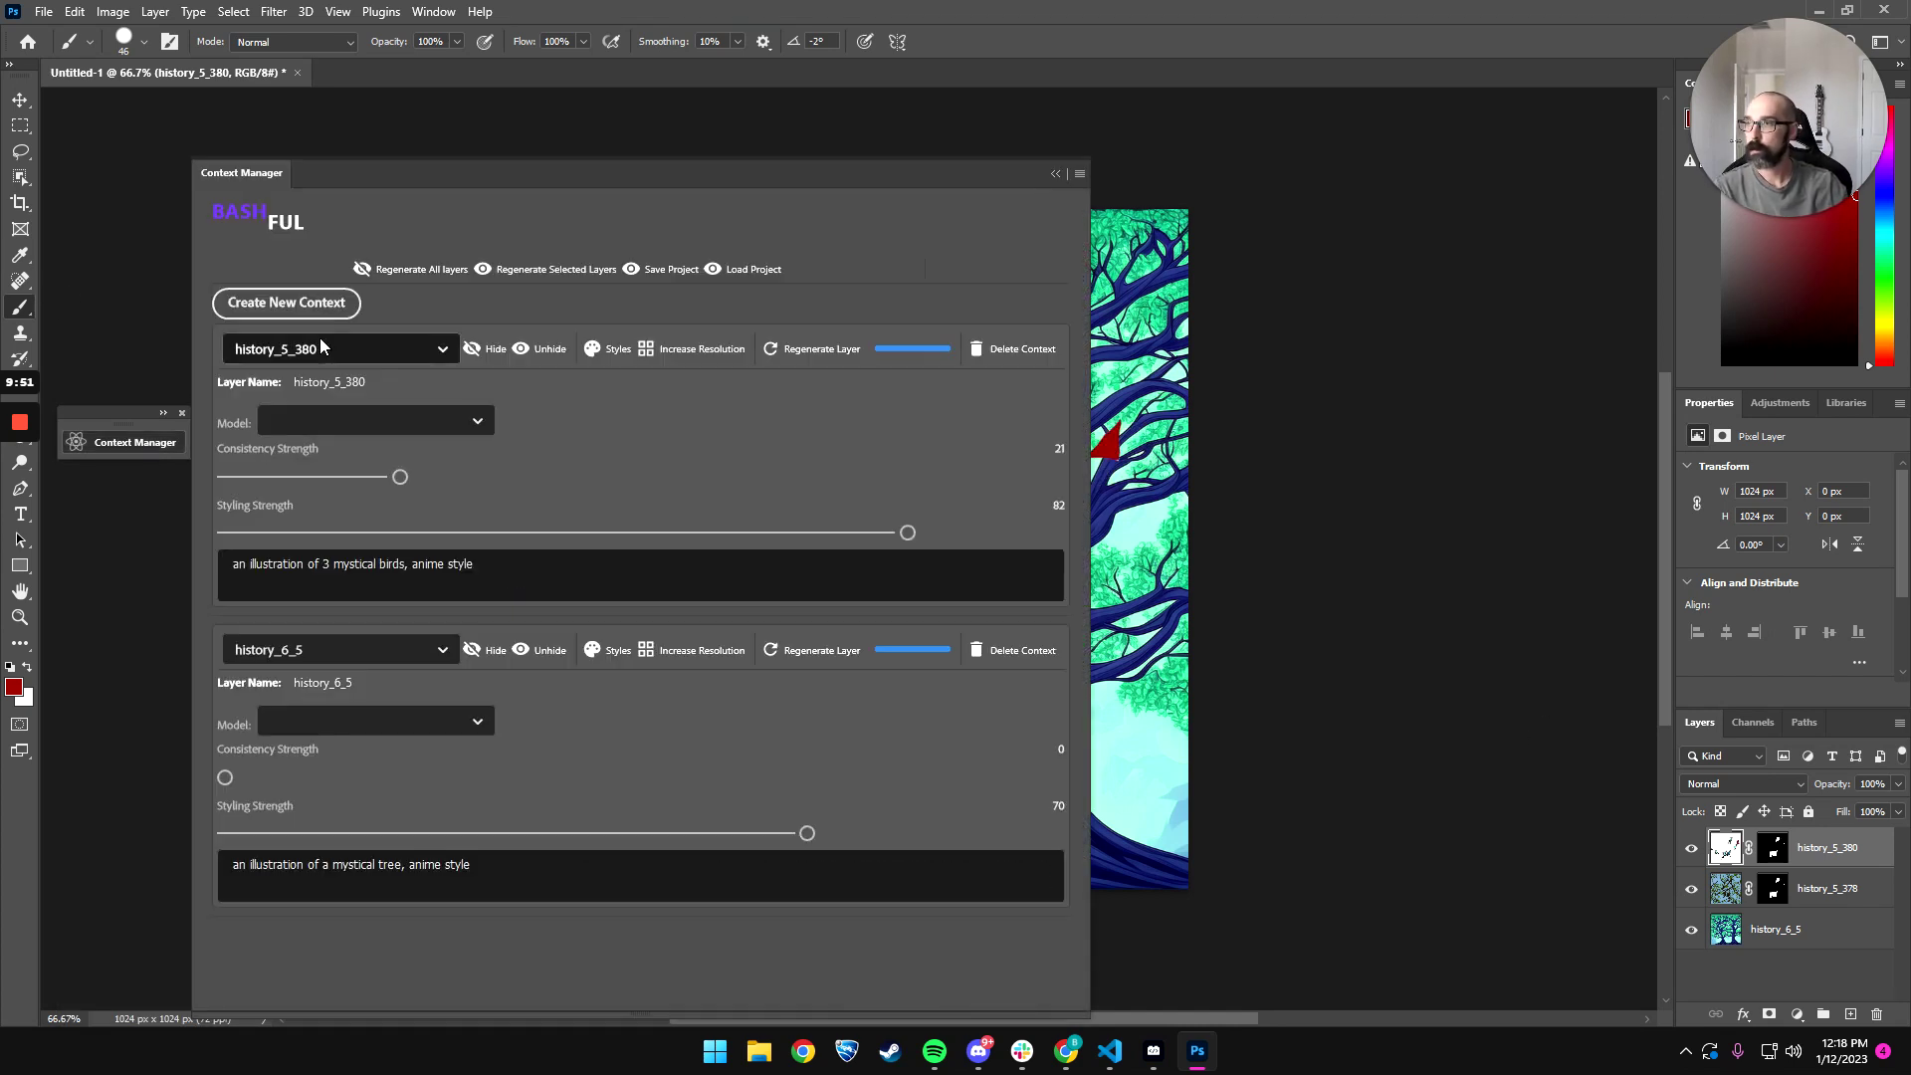
- Paint out the red patch on the branches, undoing the mask strokes over the birds
left_click(1077, 175)
left_click(1100, 445)
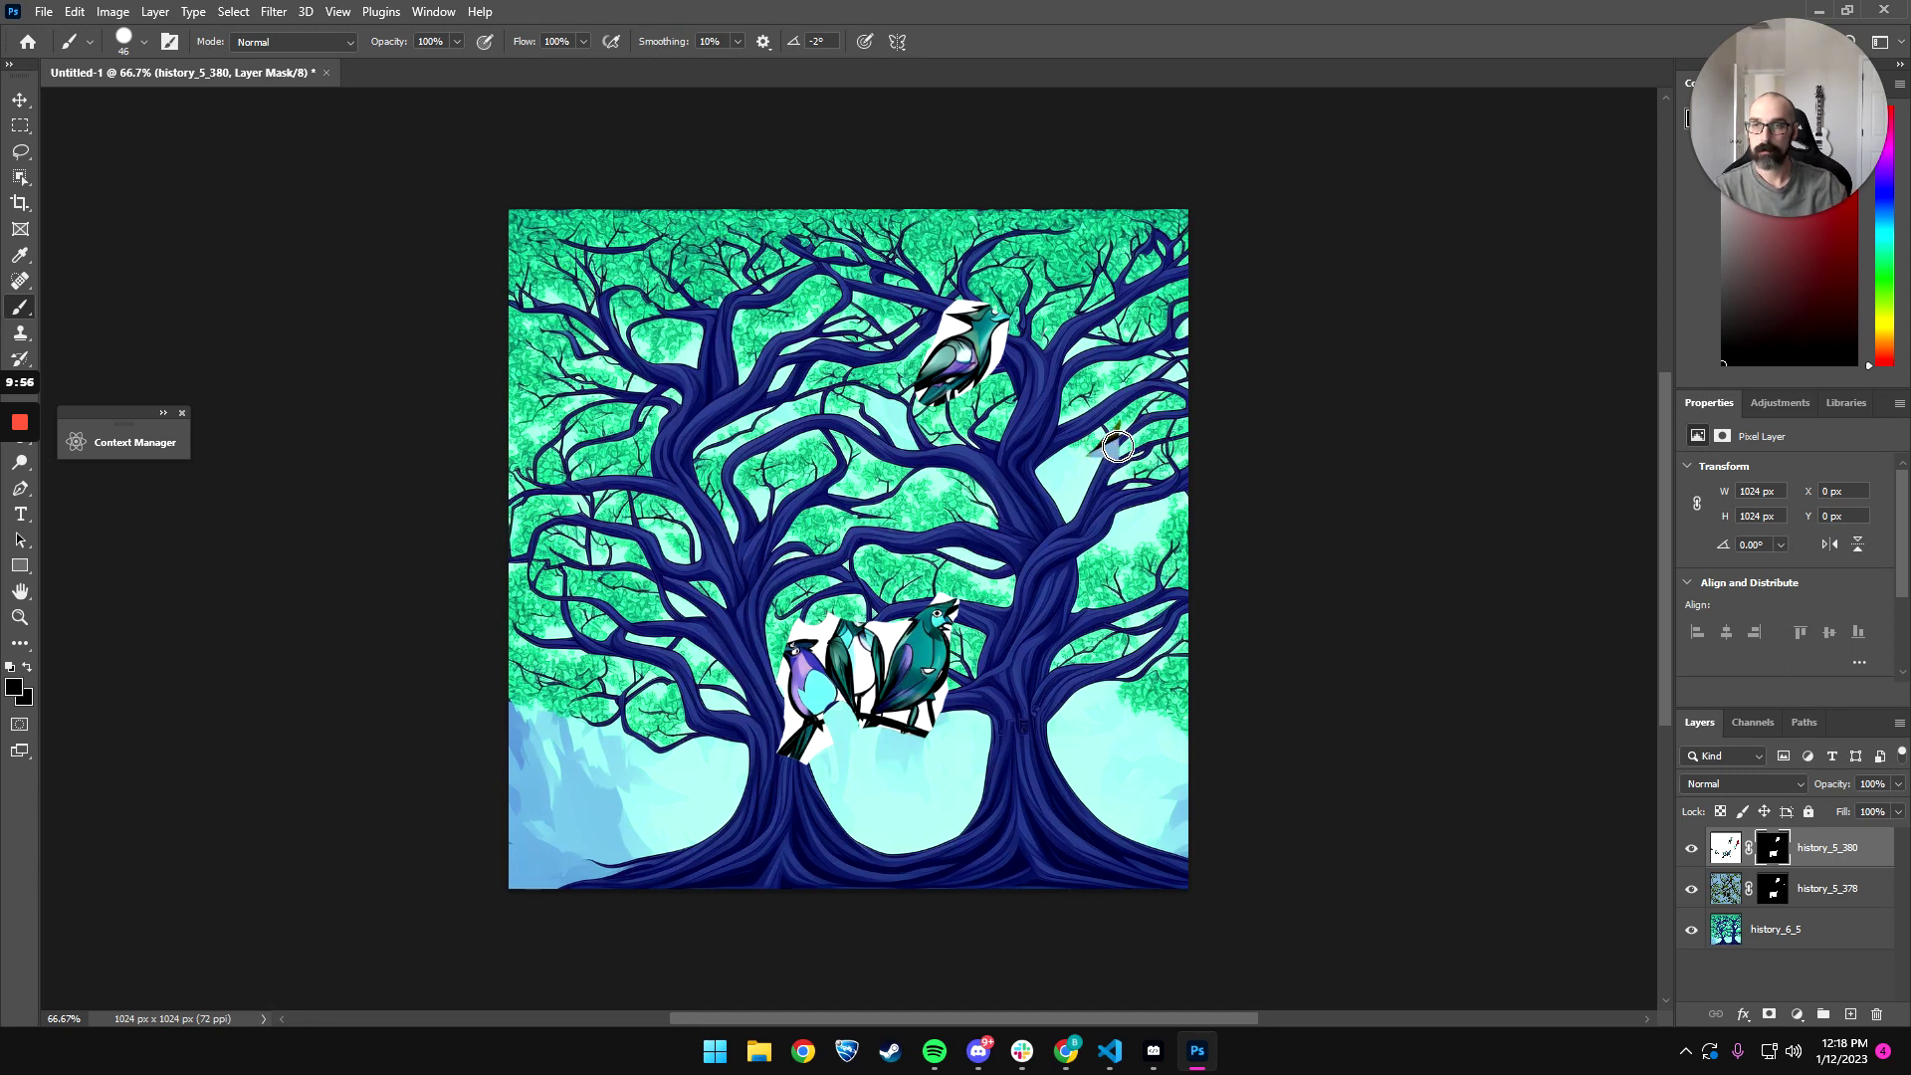
left_click(1778, 899)
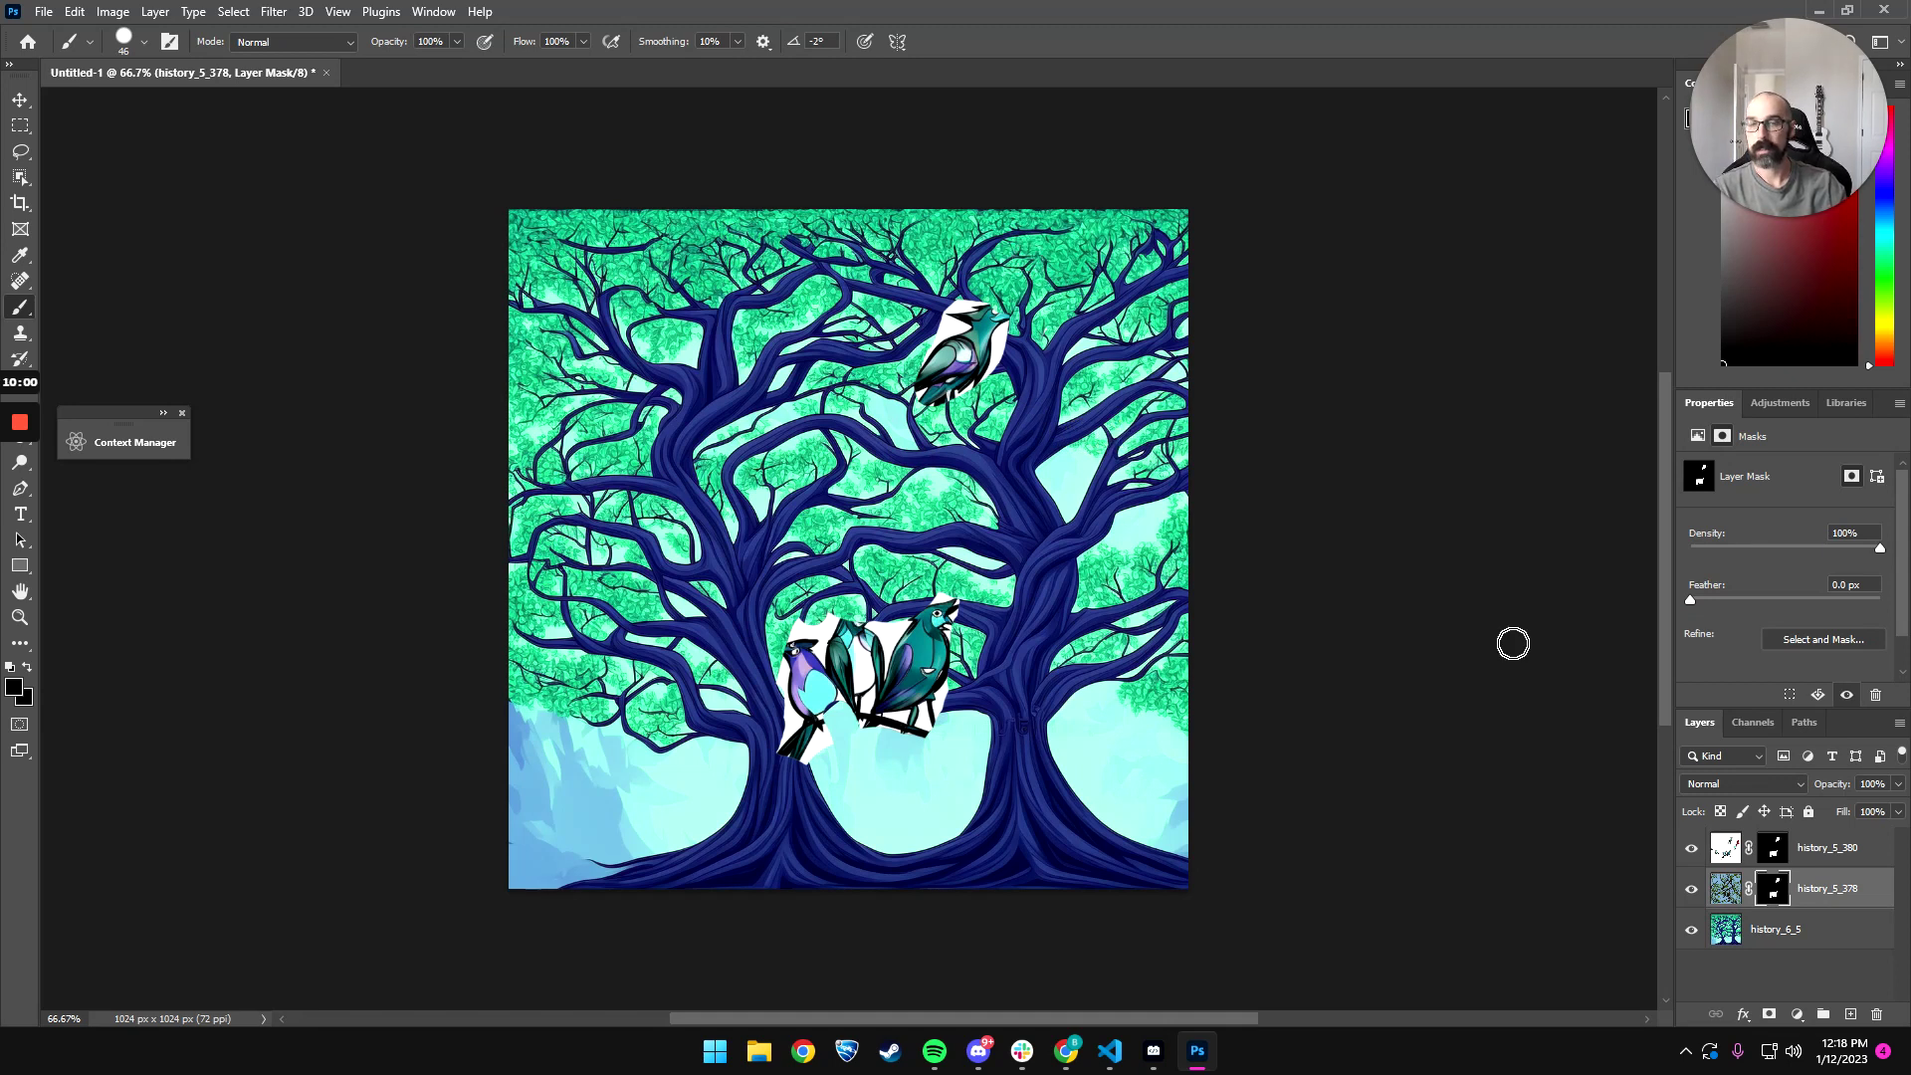
left_click(1774, 858)
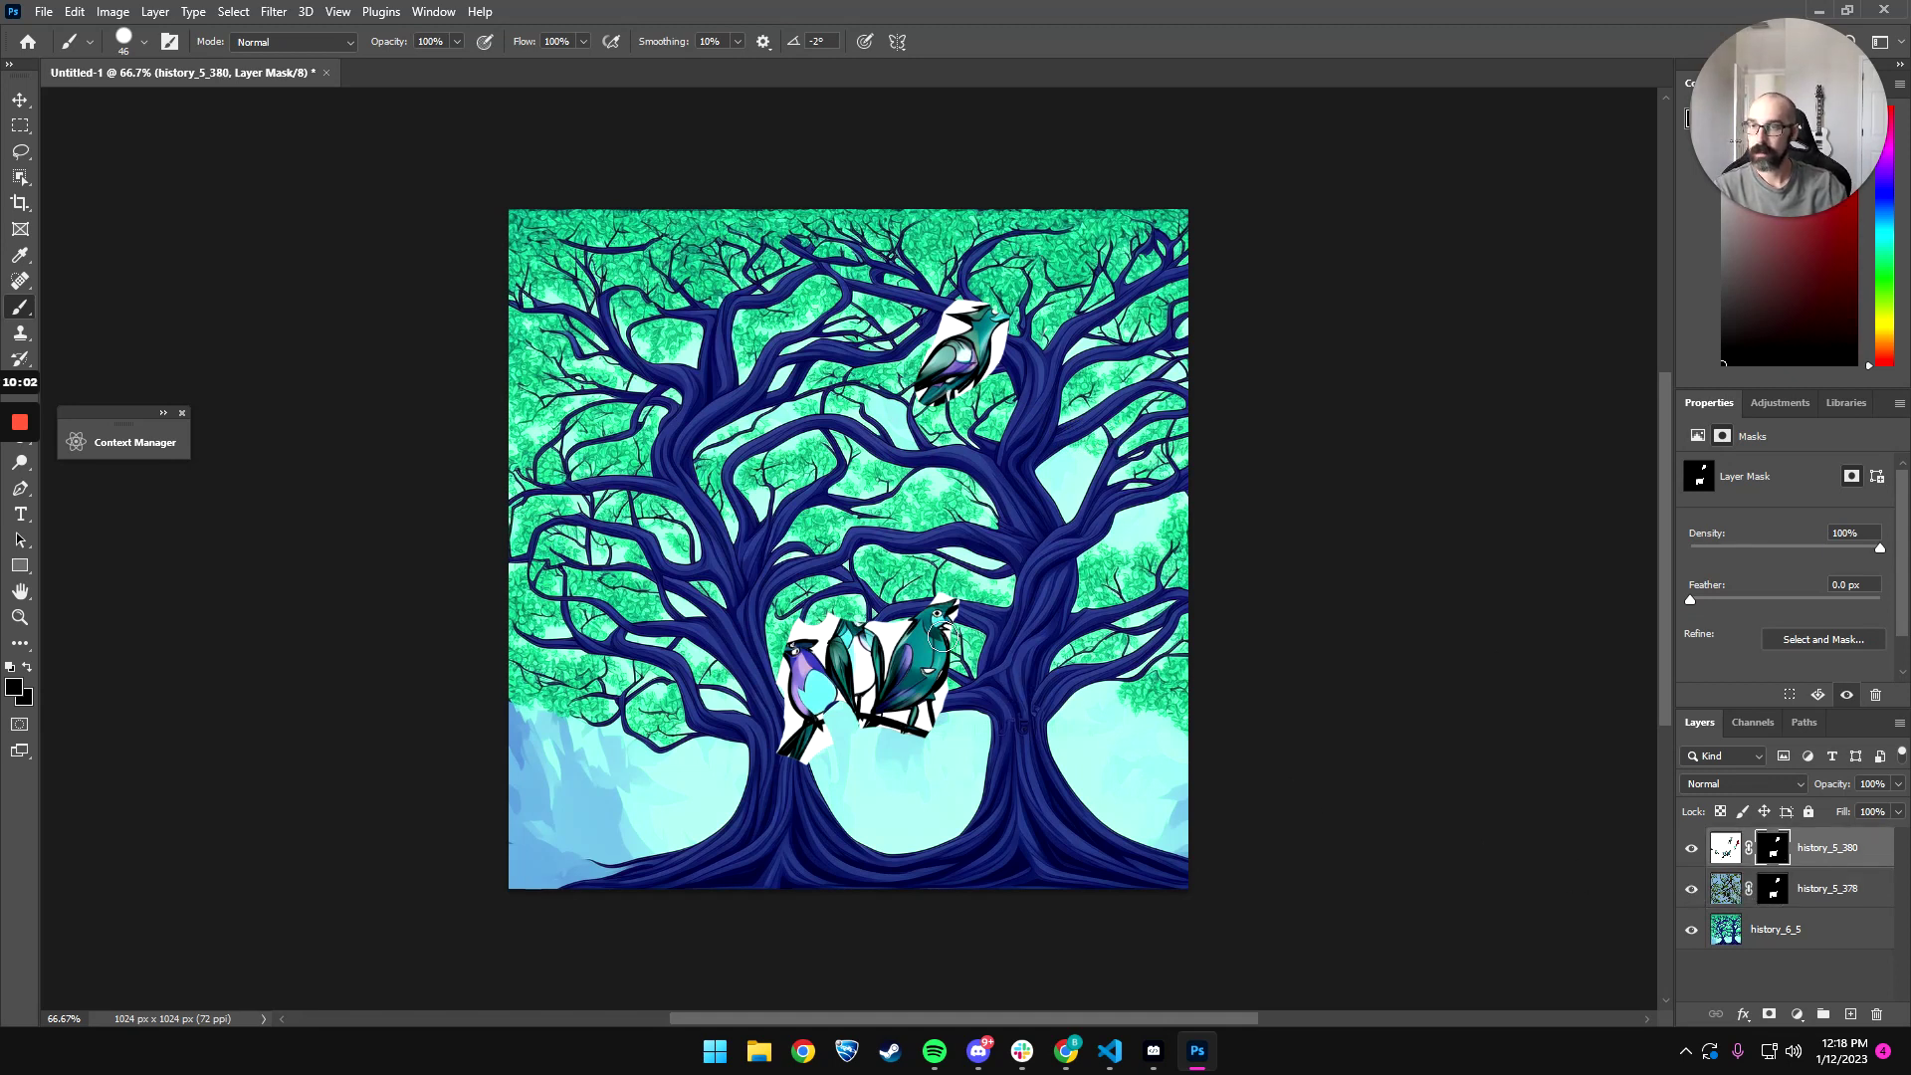
mouse_move(854, 605)
left_mouse_down()
mouse_move(859, 665)
mouse_move(875, 606)
mouse_move(864, 627)
mouse_move(856, 602)
left_mouse_up()
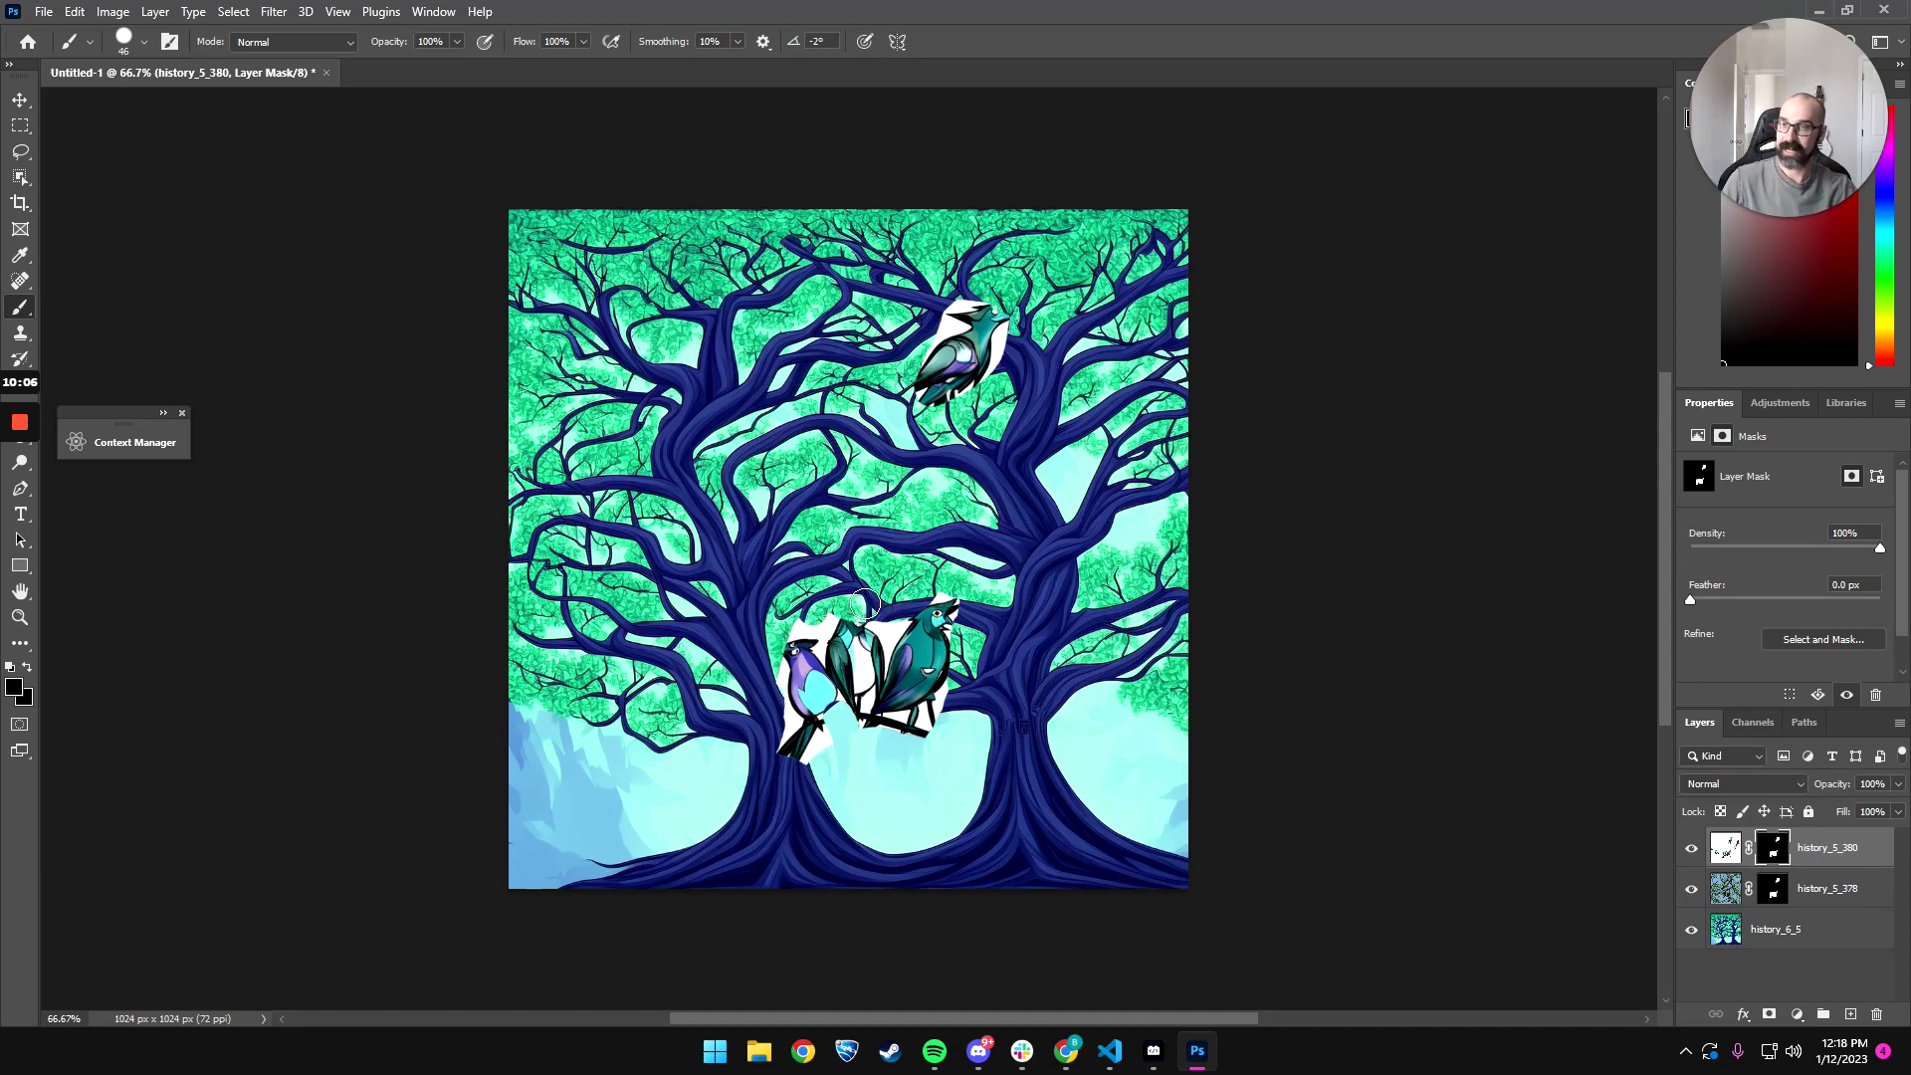
mouse_move(824, 763)
left_mouse_down()
mouse_move(750, 699)
mouse_move(800, 756)
mouse_move(837, 738)
mouse_move(776, 745)
mouse_move(898, 732)
mouse_move(865, 721)
mouse_move(940, 733)
mouse_move(957, 668)
mouse_move(823, 710)
mouse_move(959, 617)
left_mouse_up()
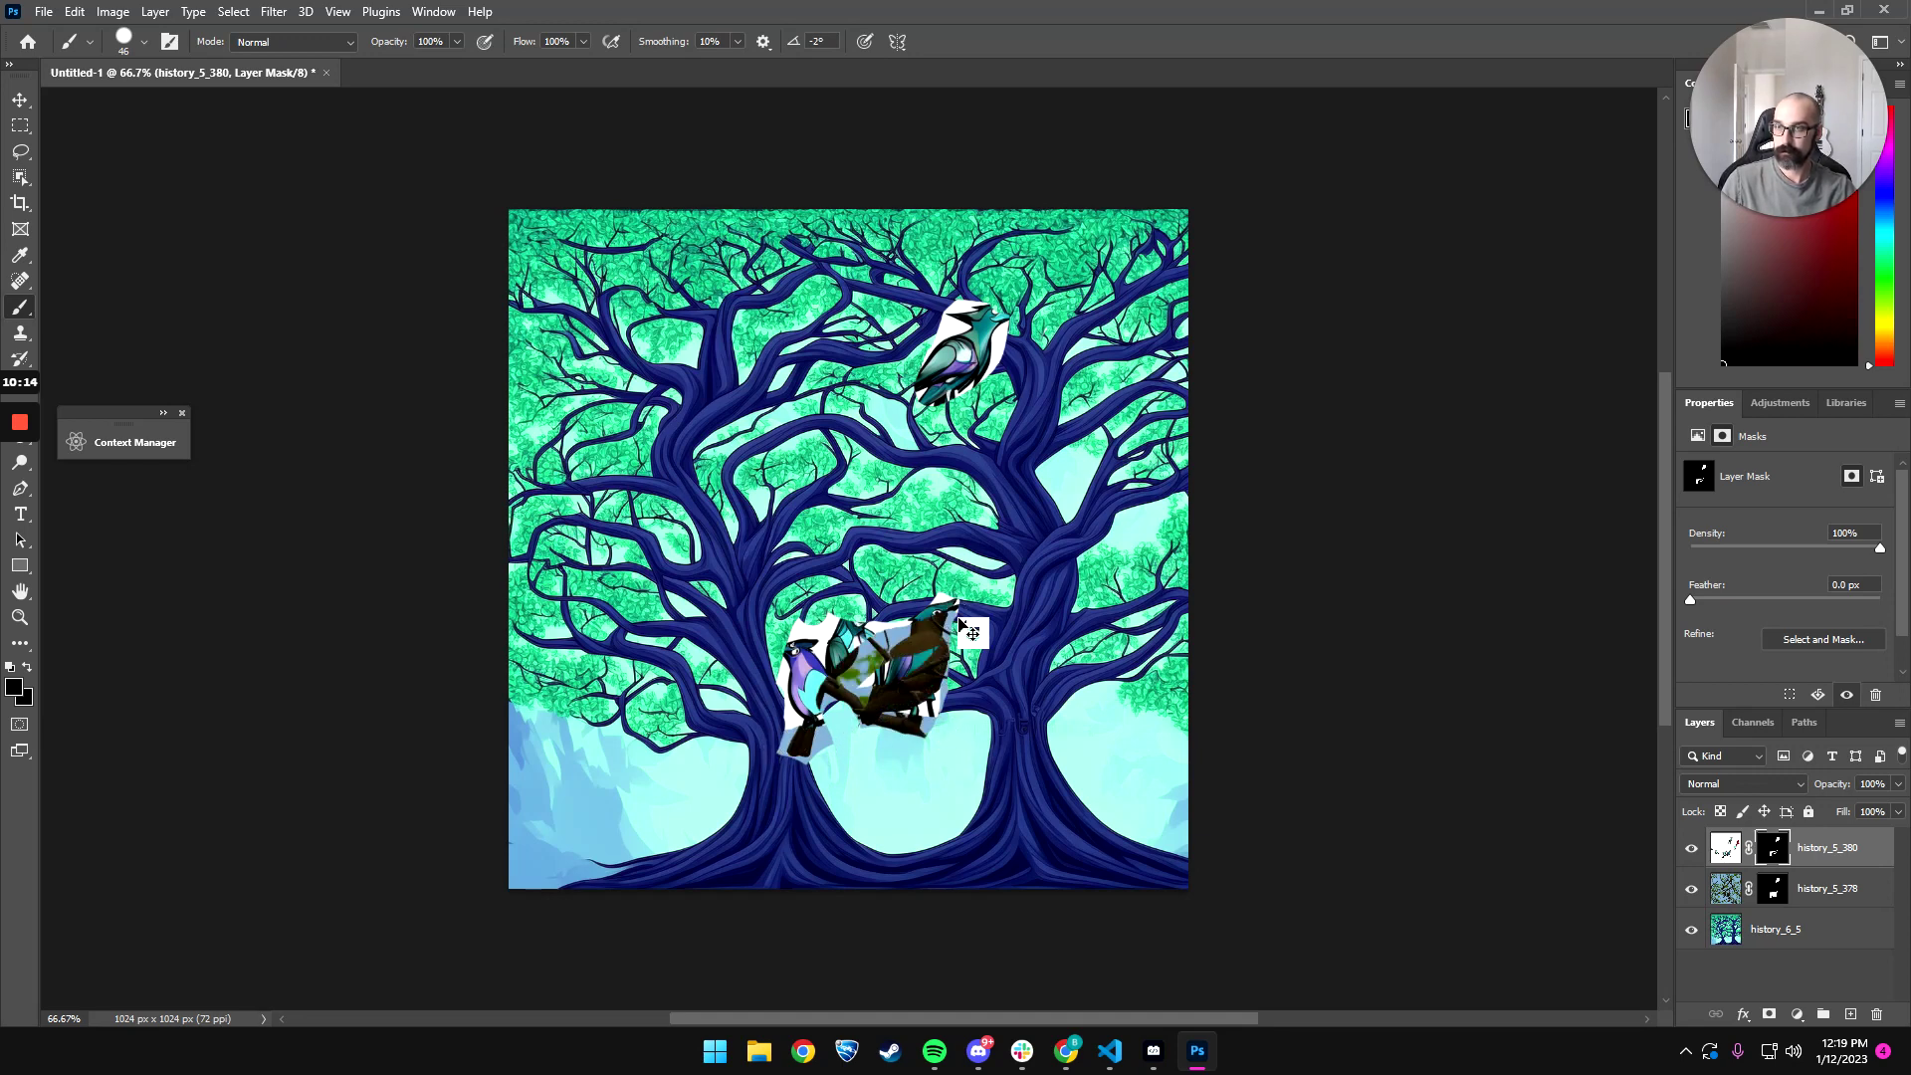
key("ctrl+z")
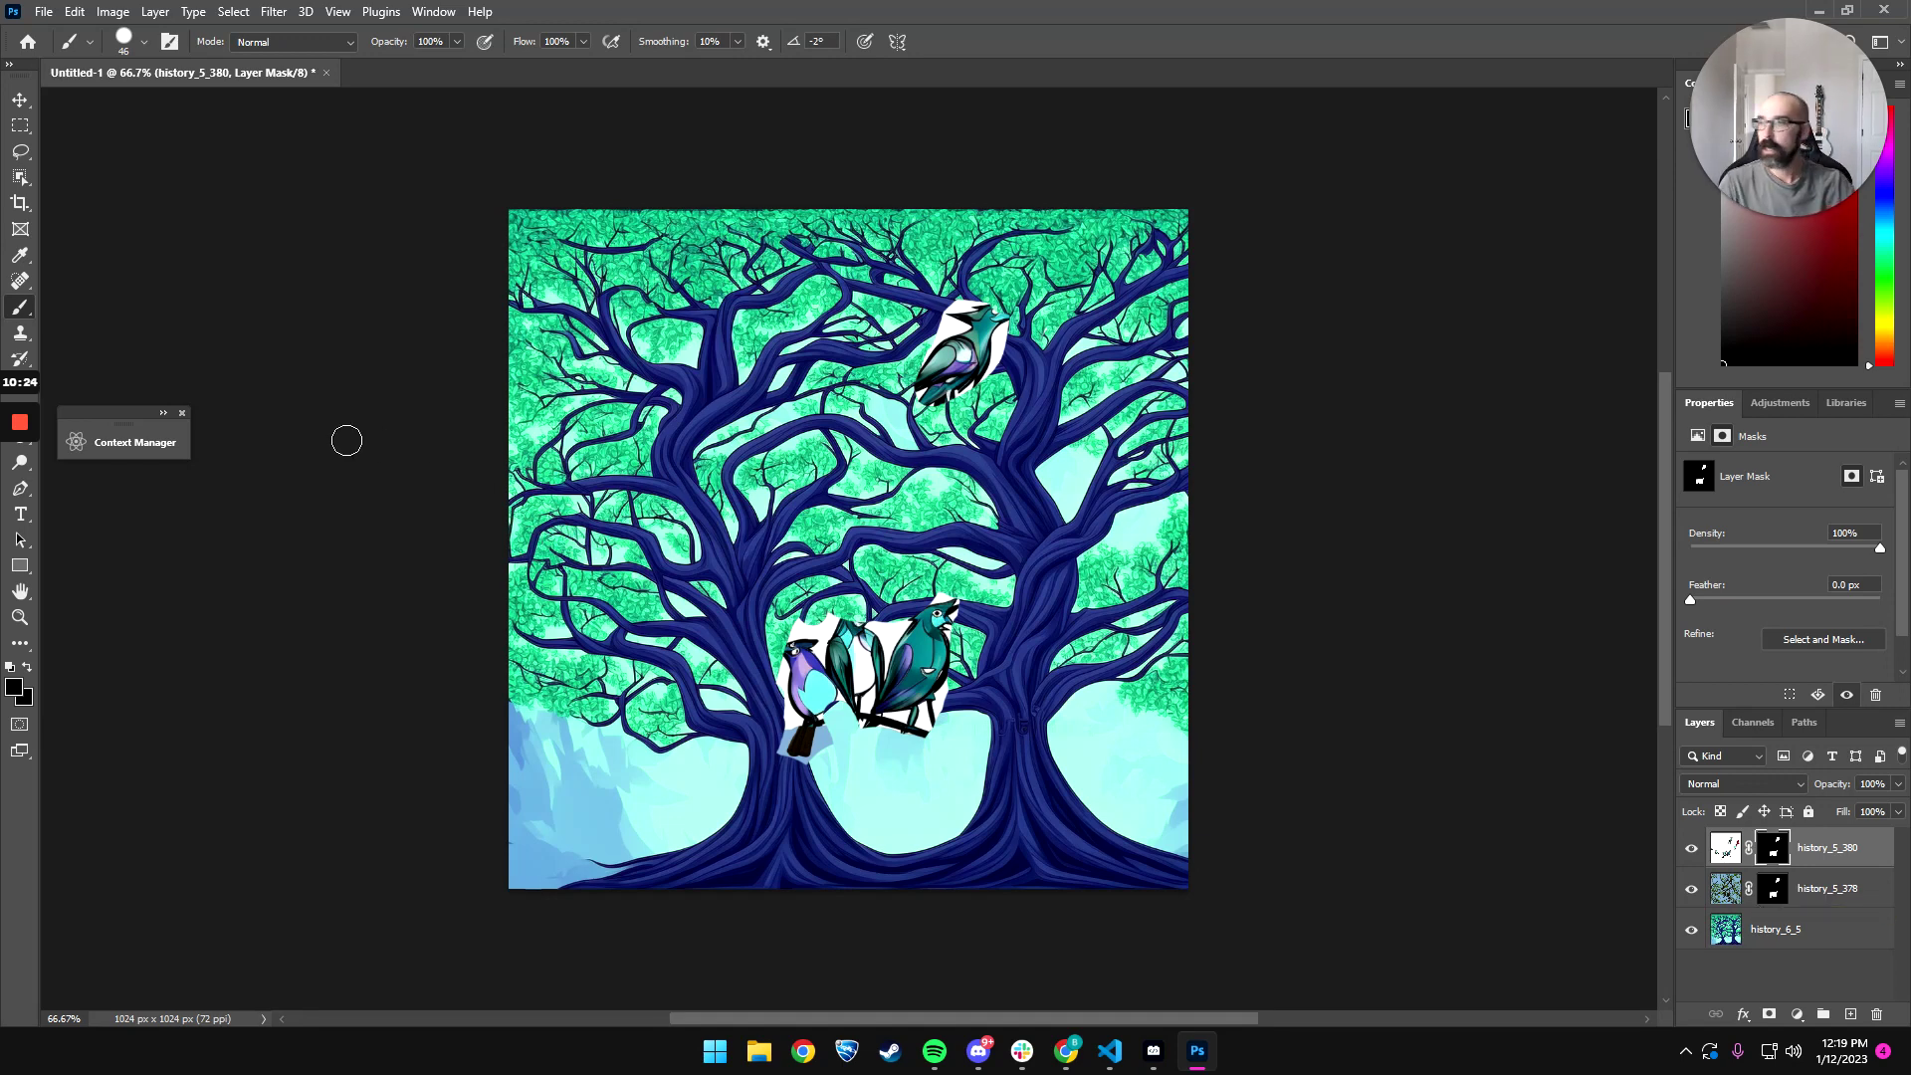
- Reopen the Bashful Context Manager and dock it expanded, showing both layer contexts
left_click_drag(121, 413, 200, 372)
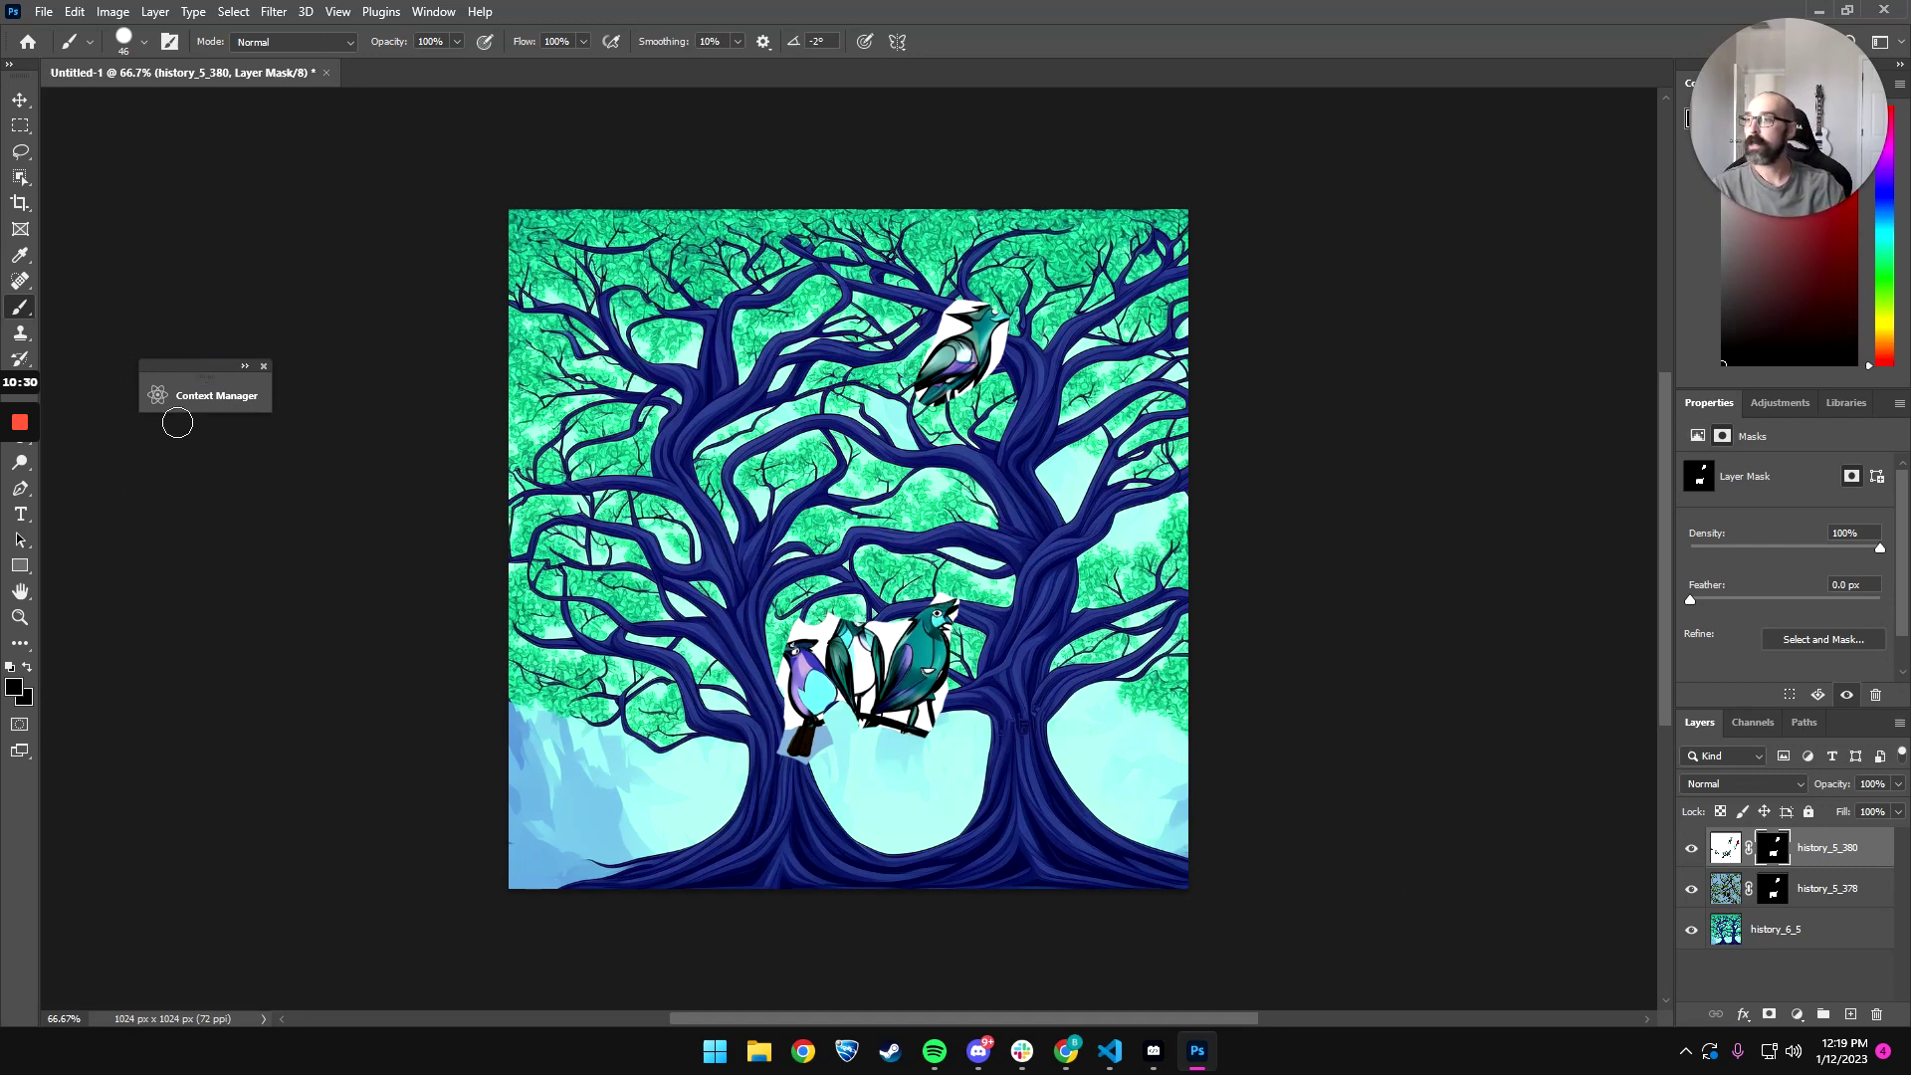
left_click(206, 399)
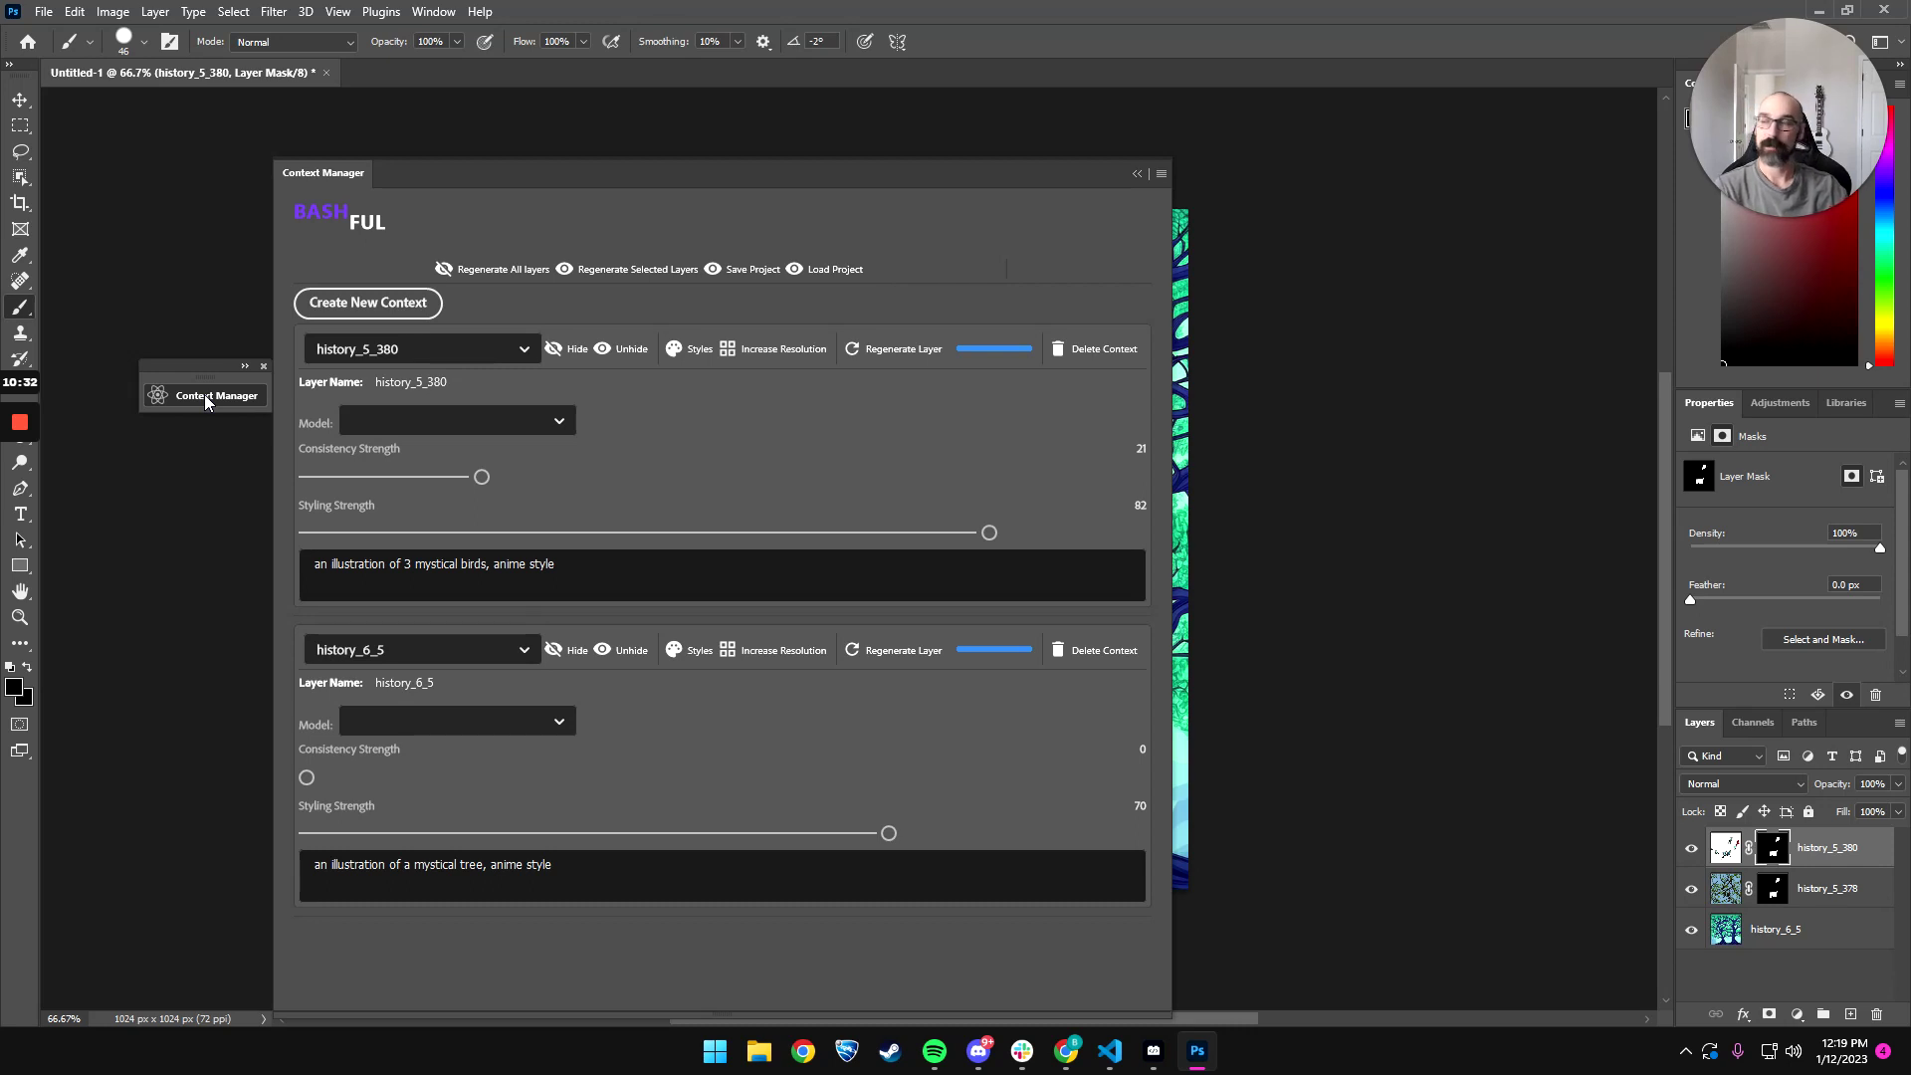
left_click_drag(206, 362, 151, 142)
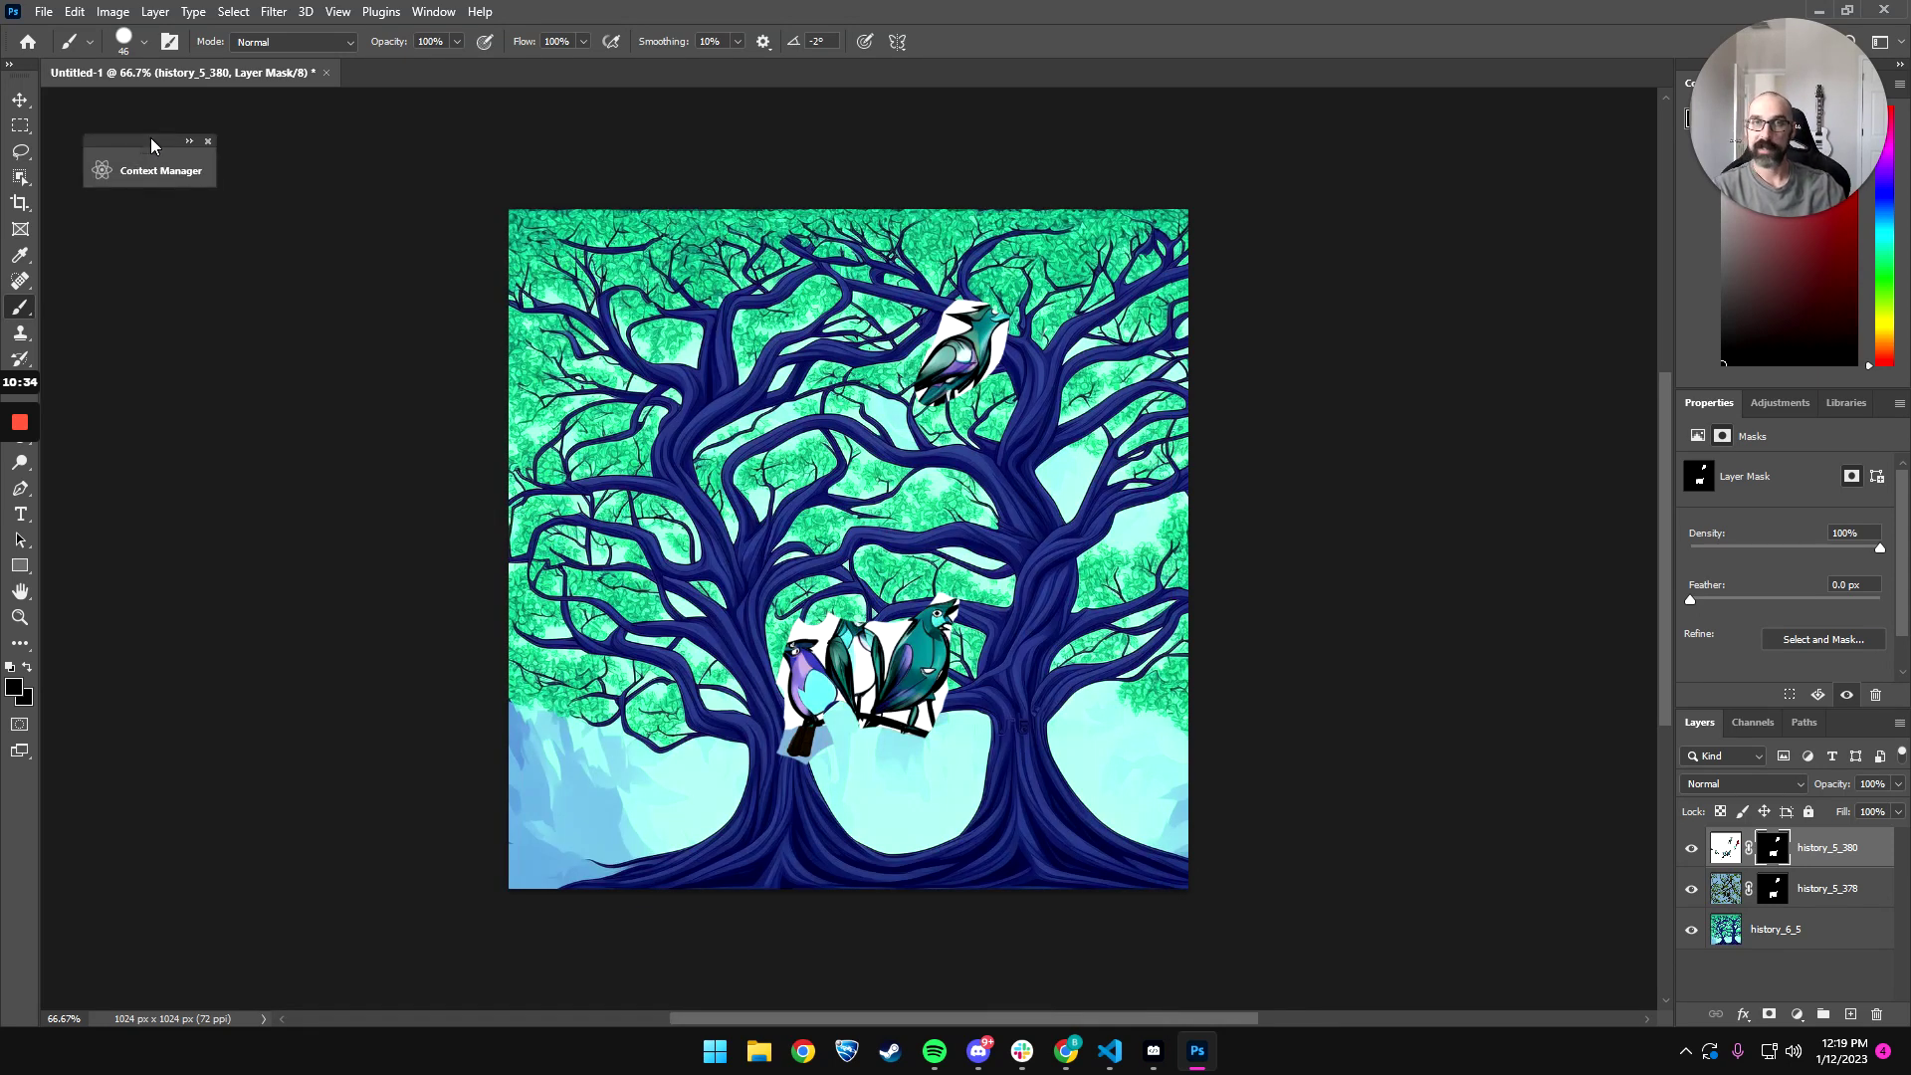
left_click(157, 177)
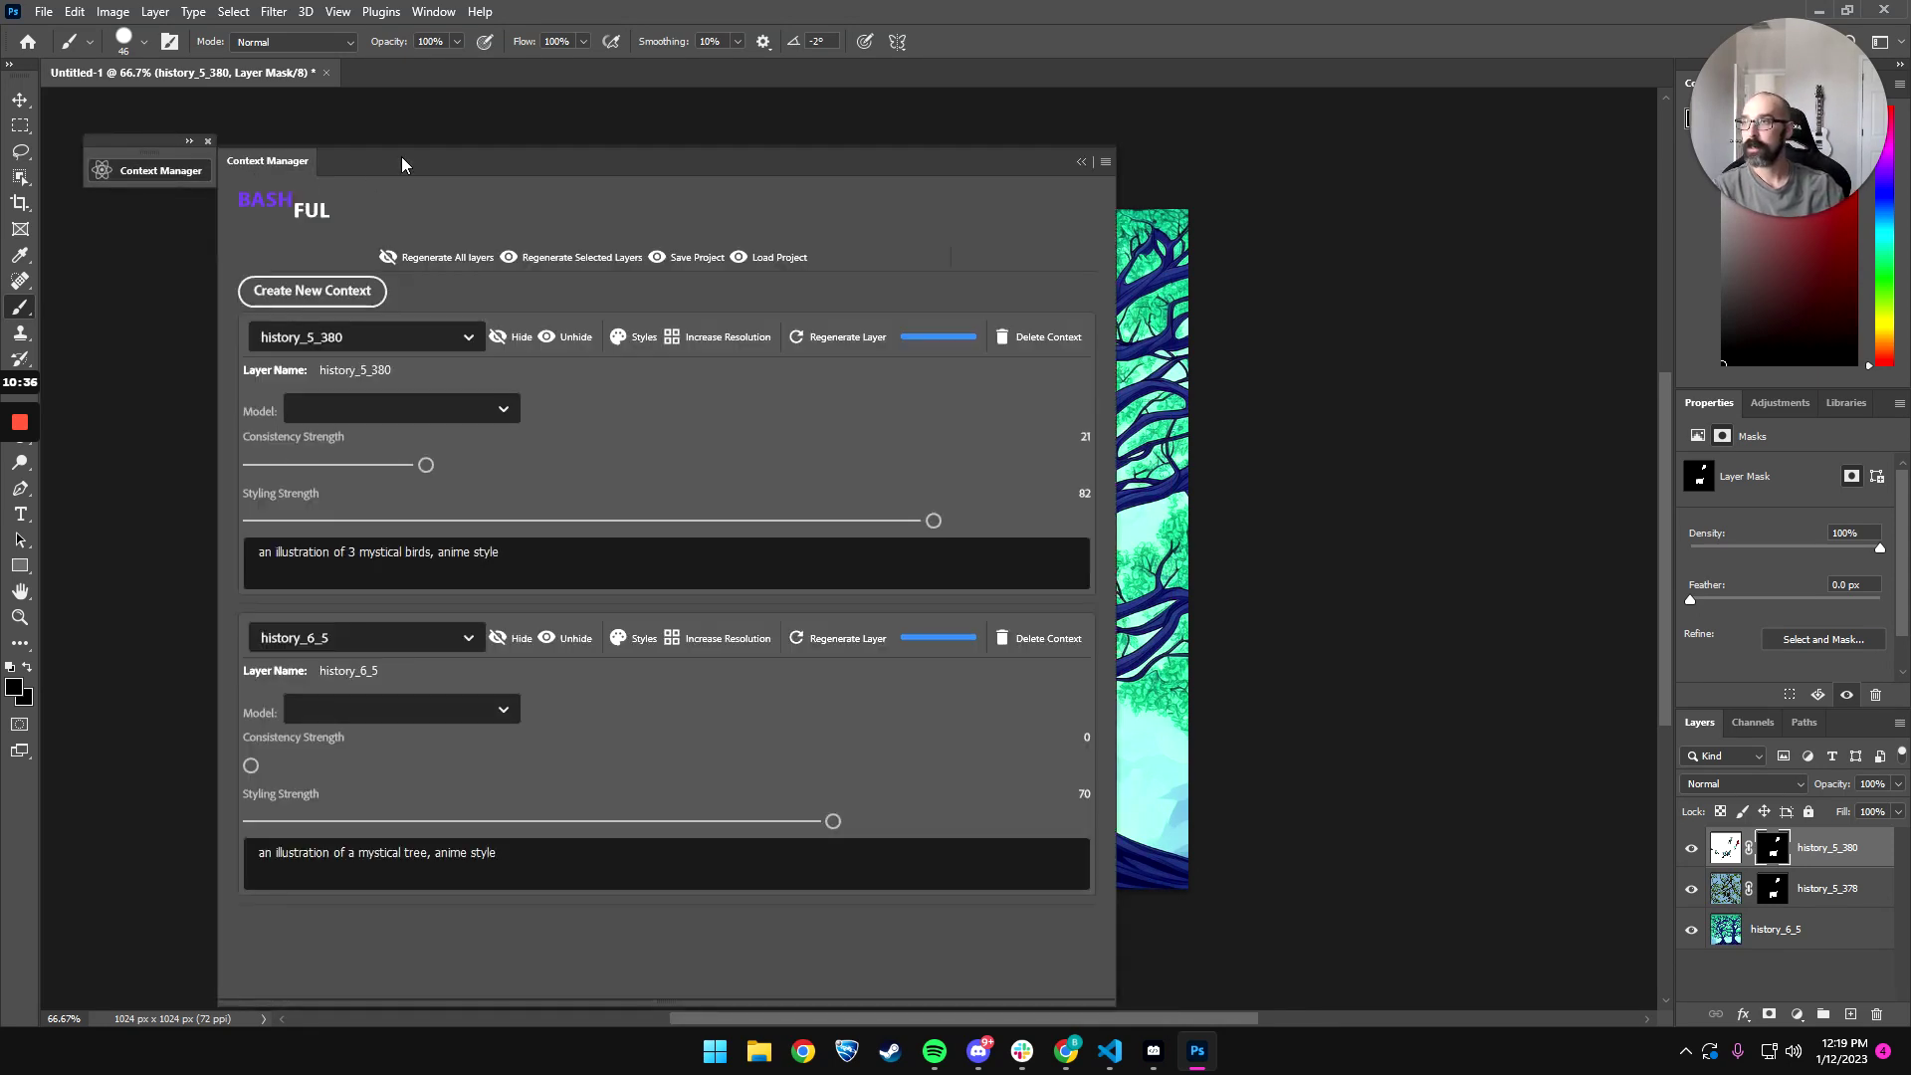
left_click_drag(402, 157, 164, 146)
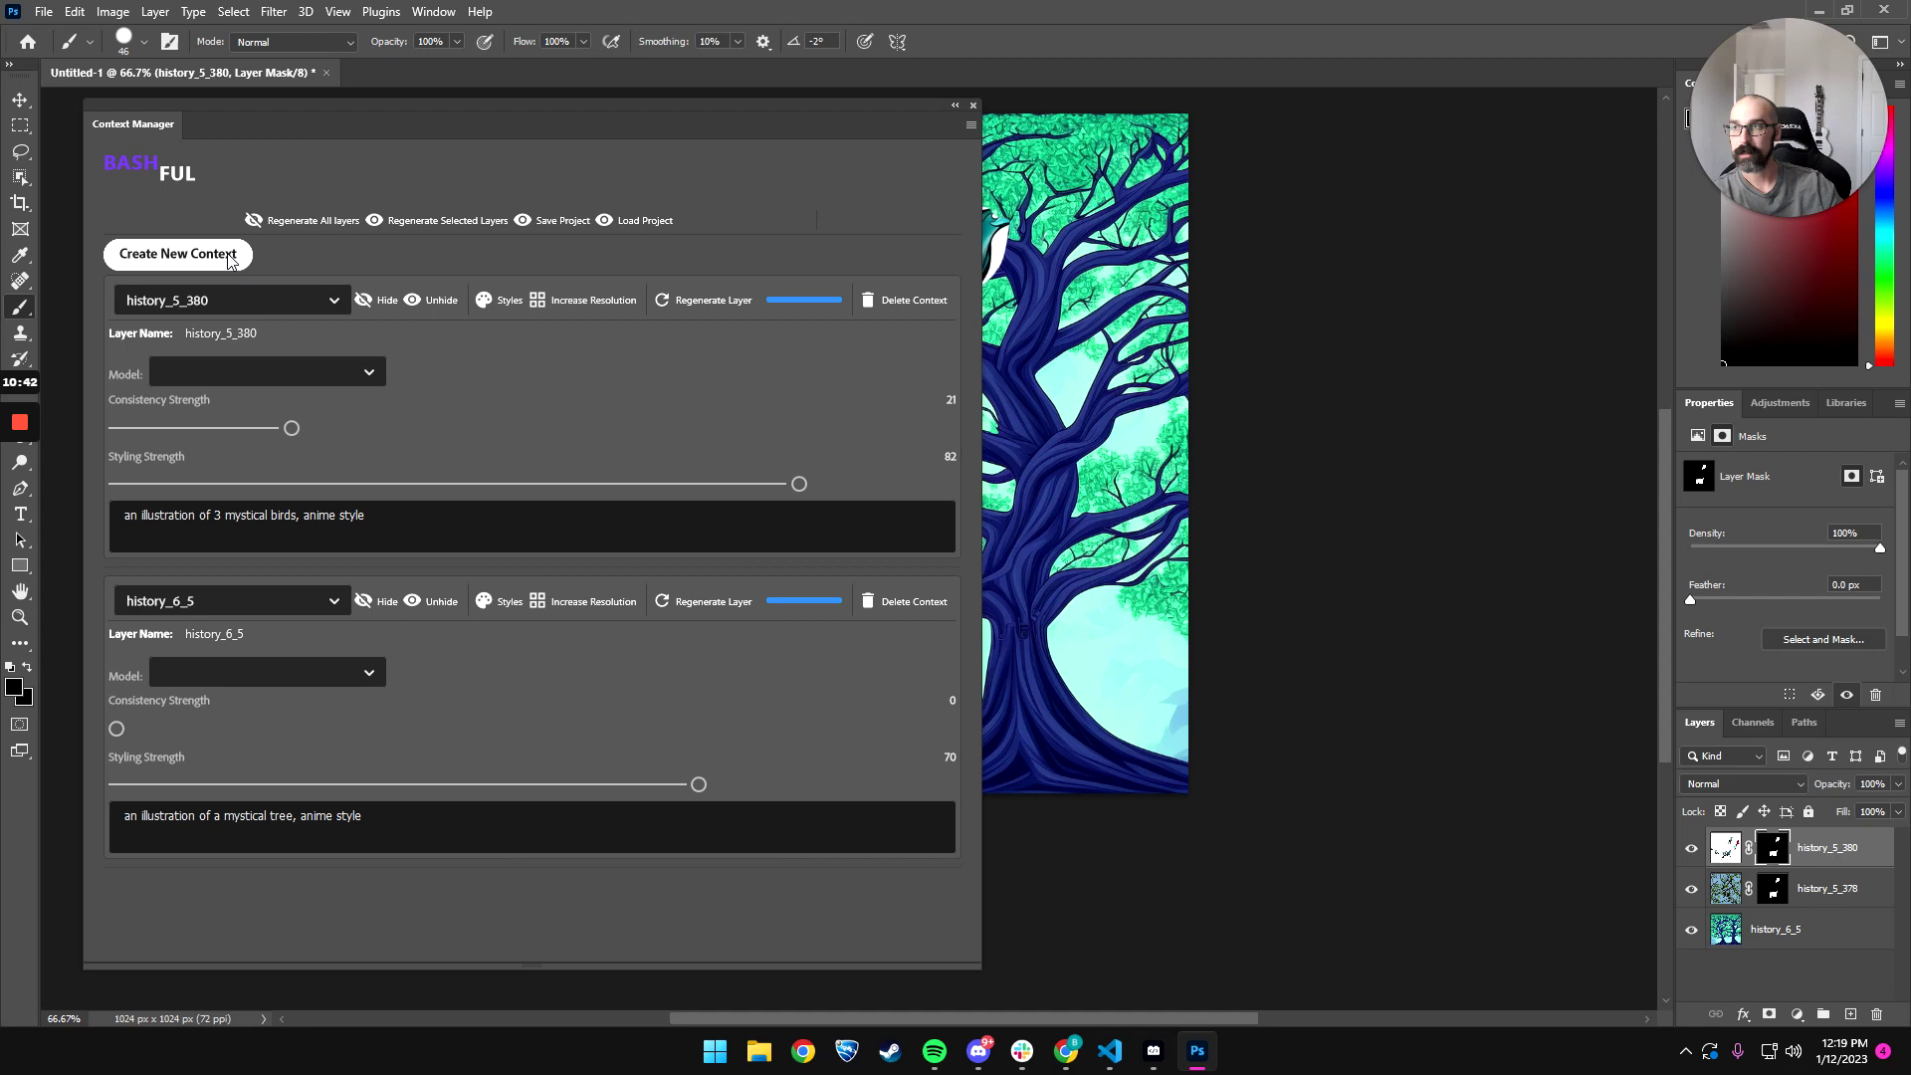
- Add and delete a test context, then lower the birds context's Styling Strength to 80
left_click(178, 254)
scroll(929, 705, "down", 2)
left_click(878, 662)
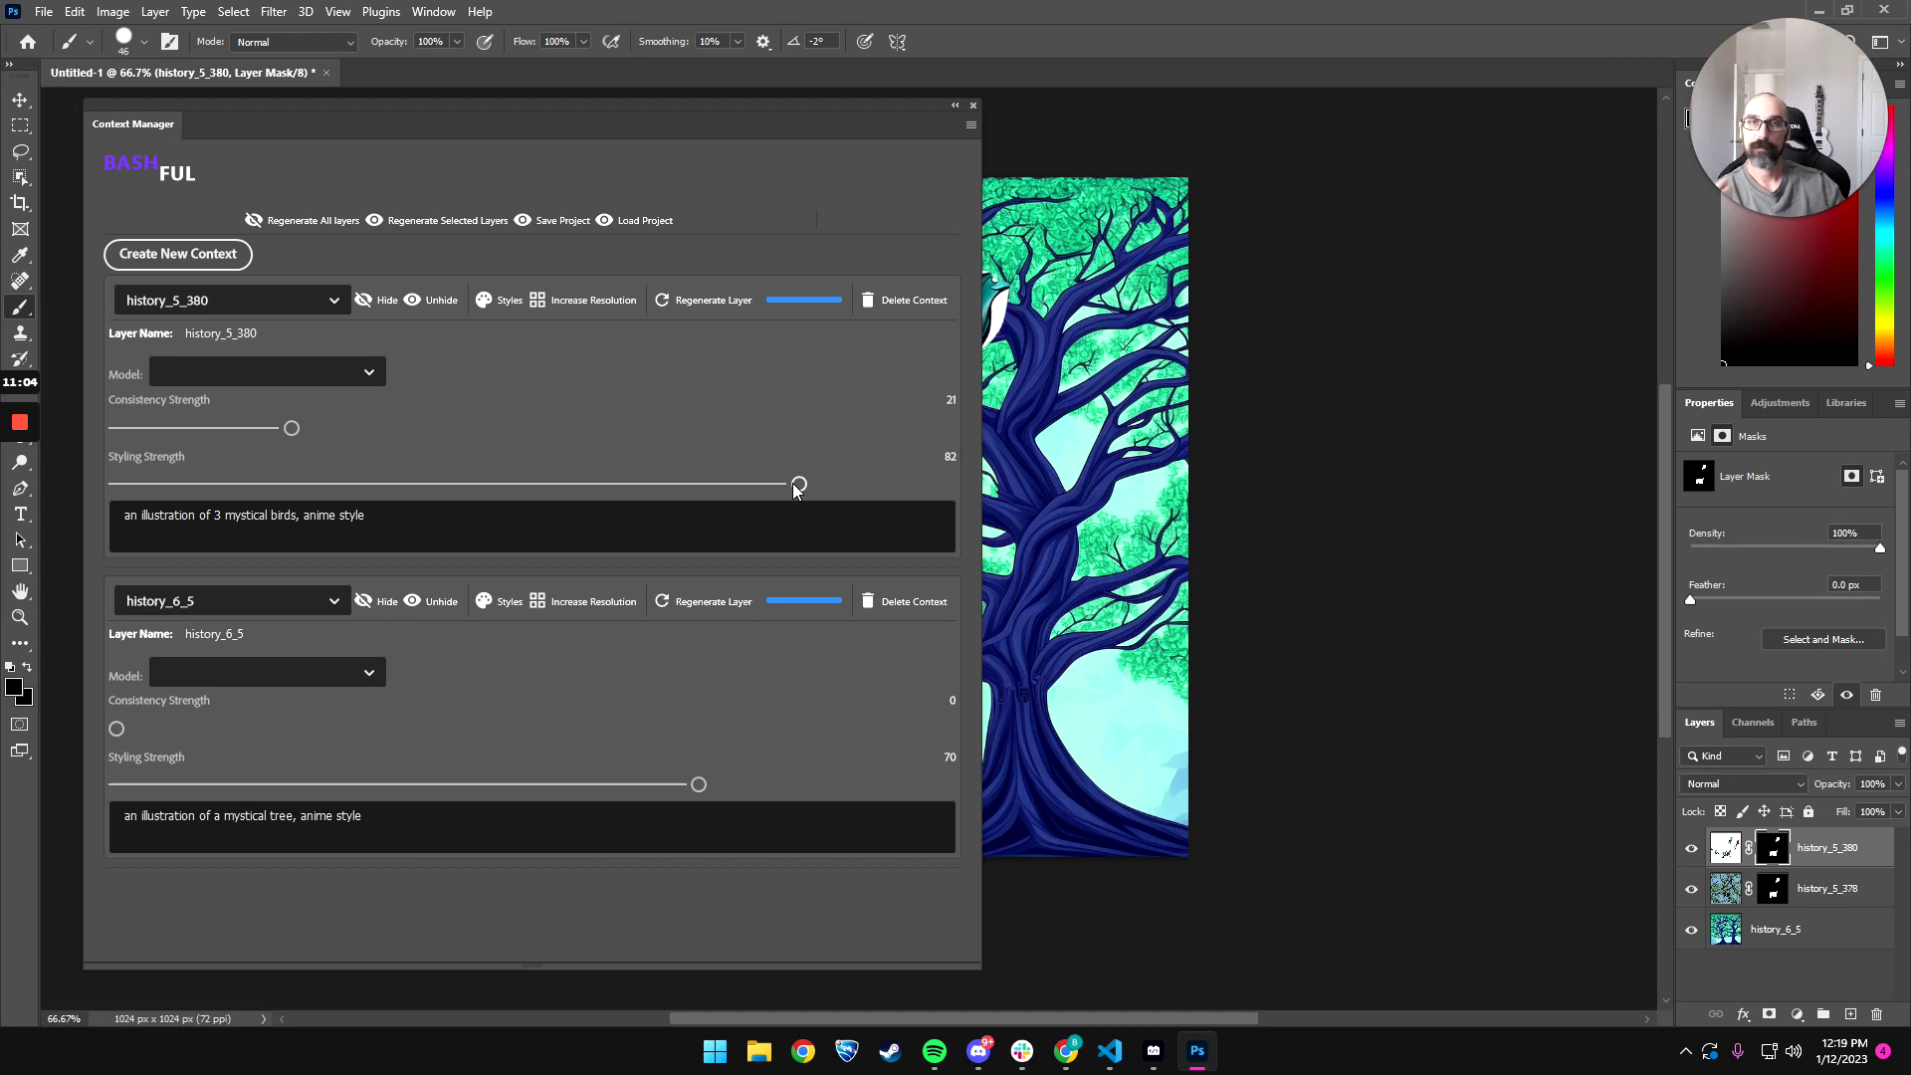
left_click_drag(796, 487, 781, 486)
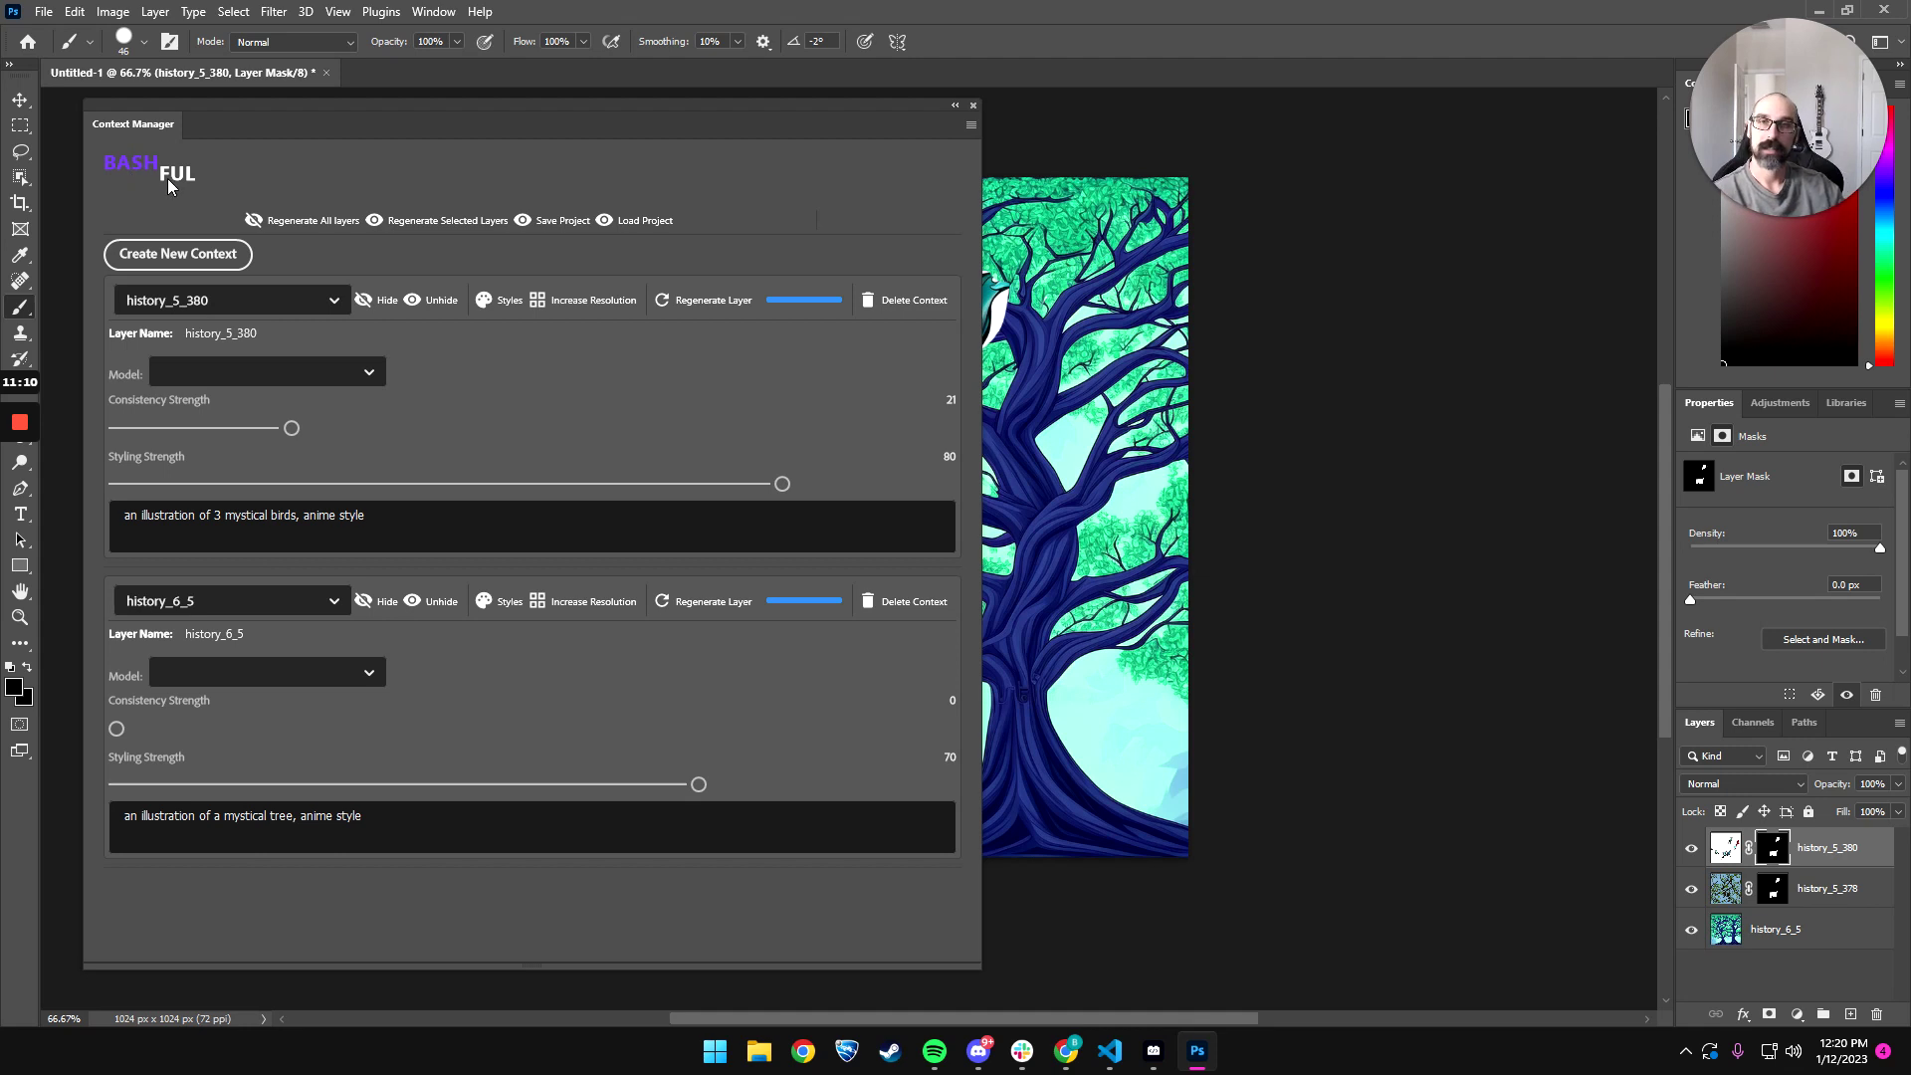
- Type test text into the birds prompt and delete it, leaving the prompt unchanged
left_click(366, 542)
type("lkjhlk")
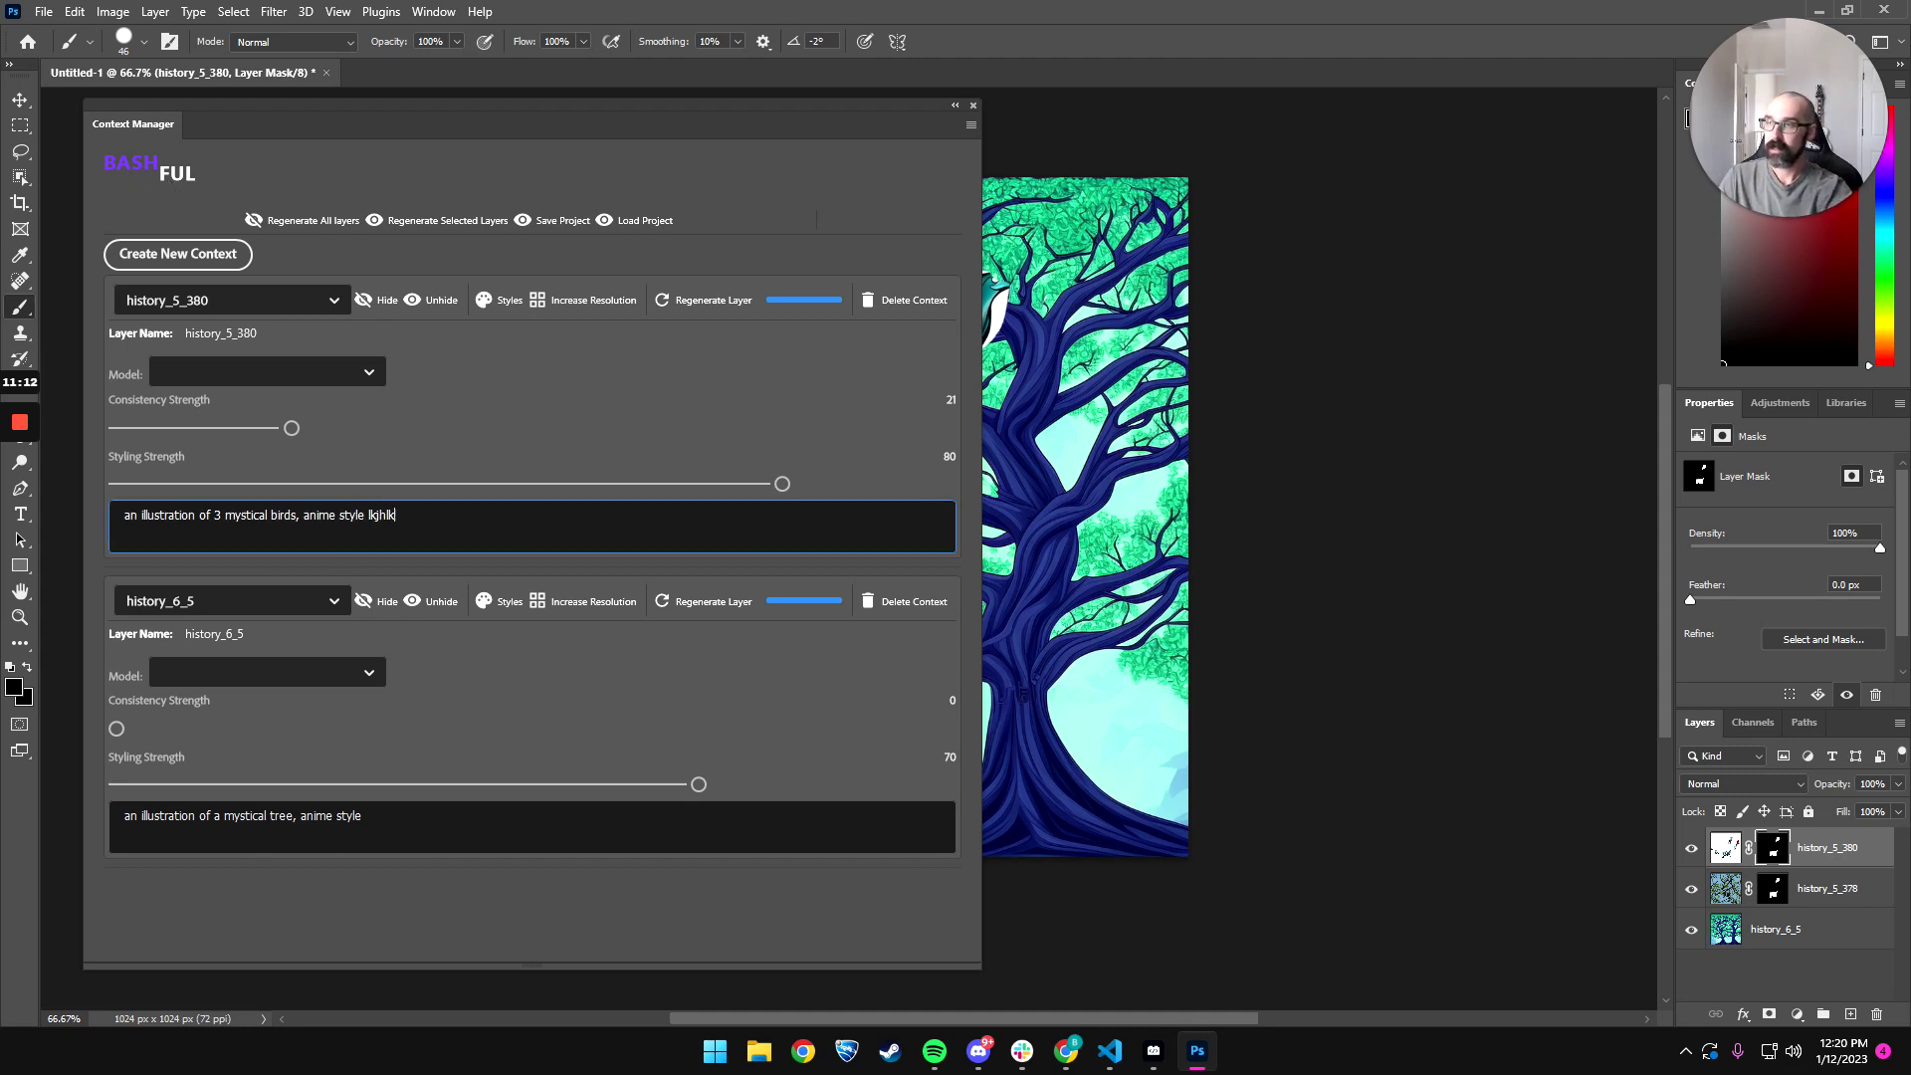
type("jhalskjdfsdfsdfsdfsdfsdfs")
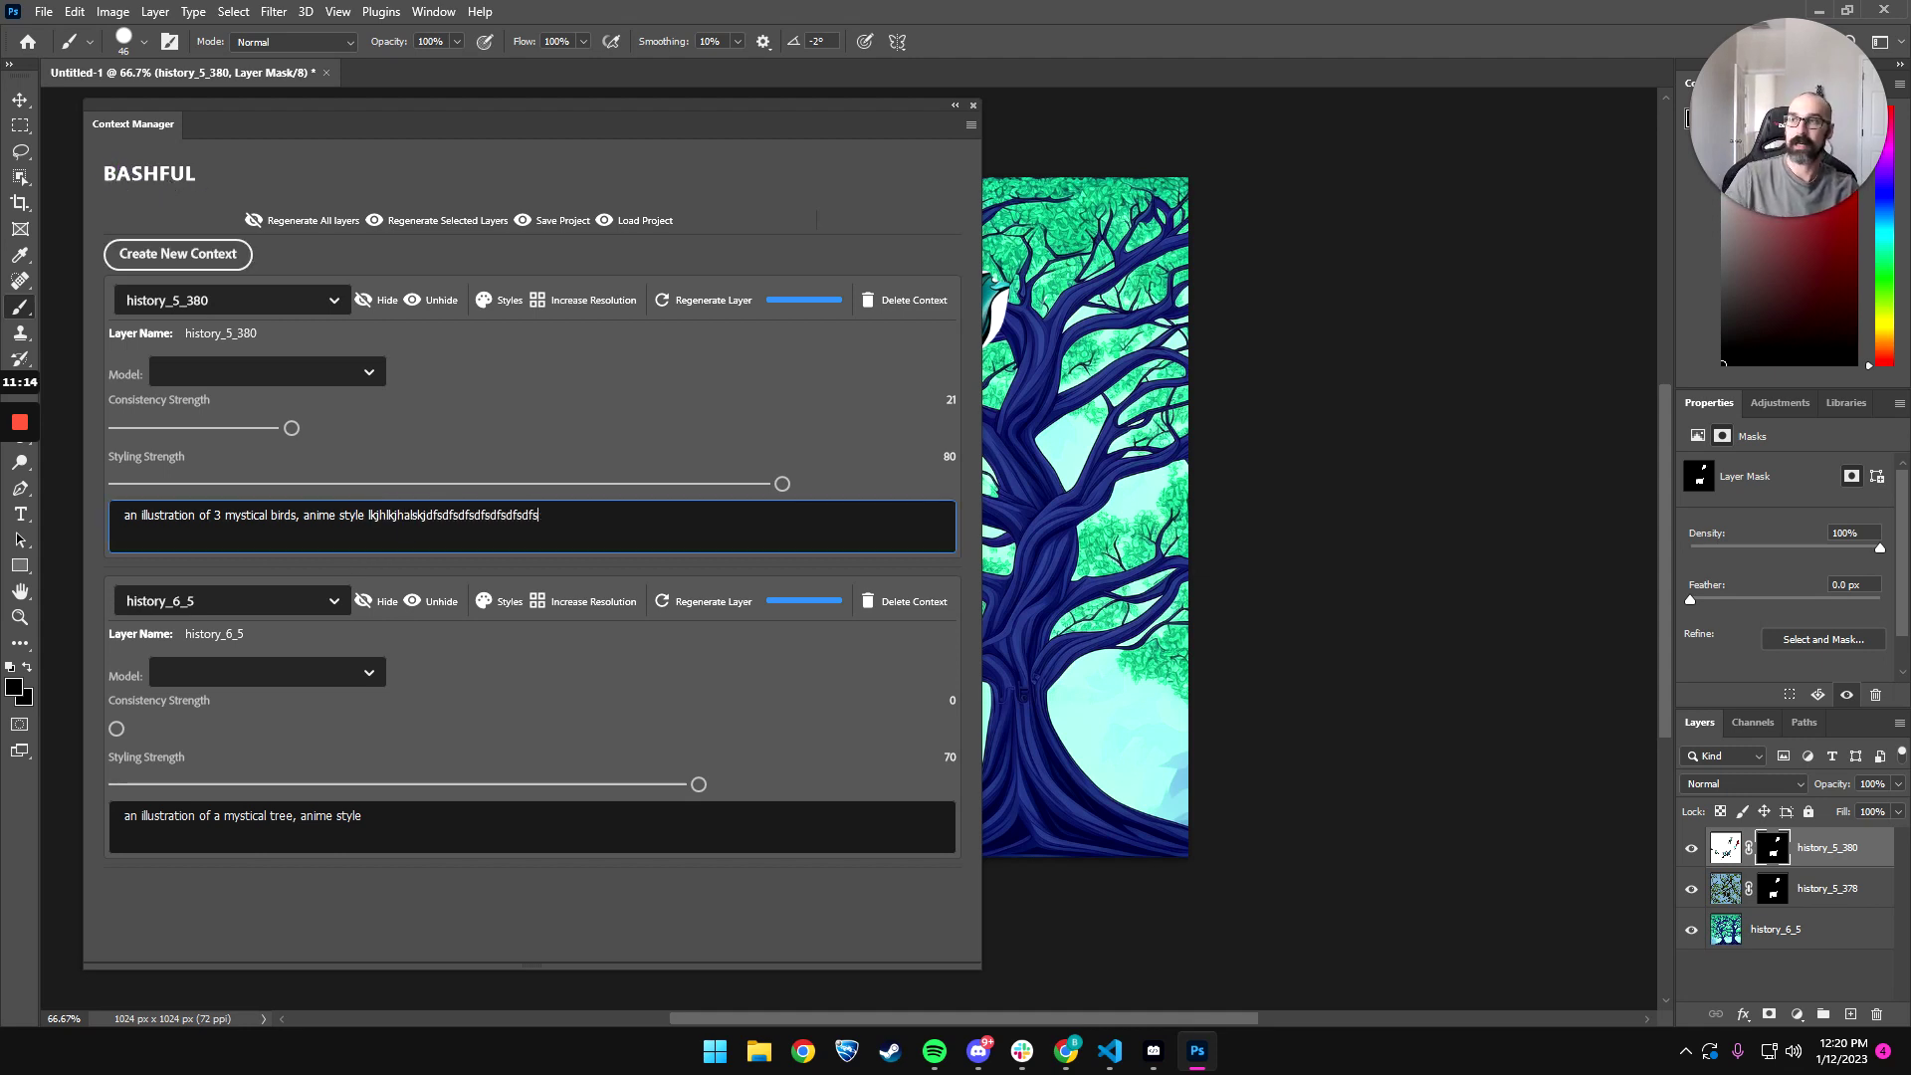
type("dfssdf")
key("ctrl+shift+Left")
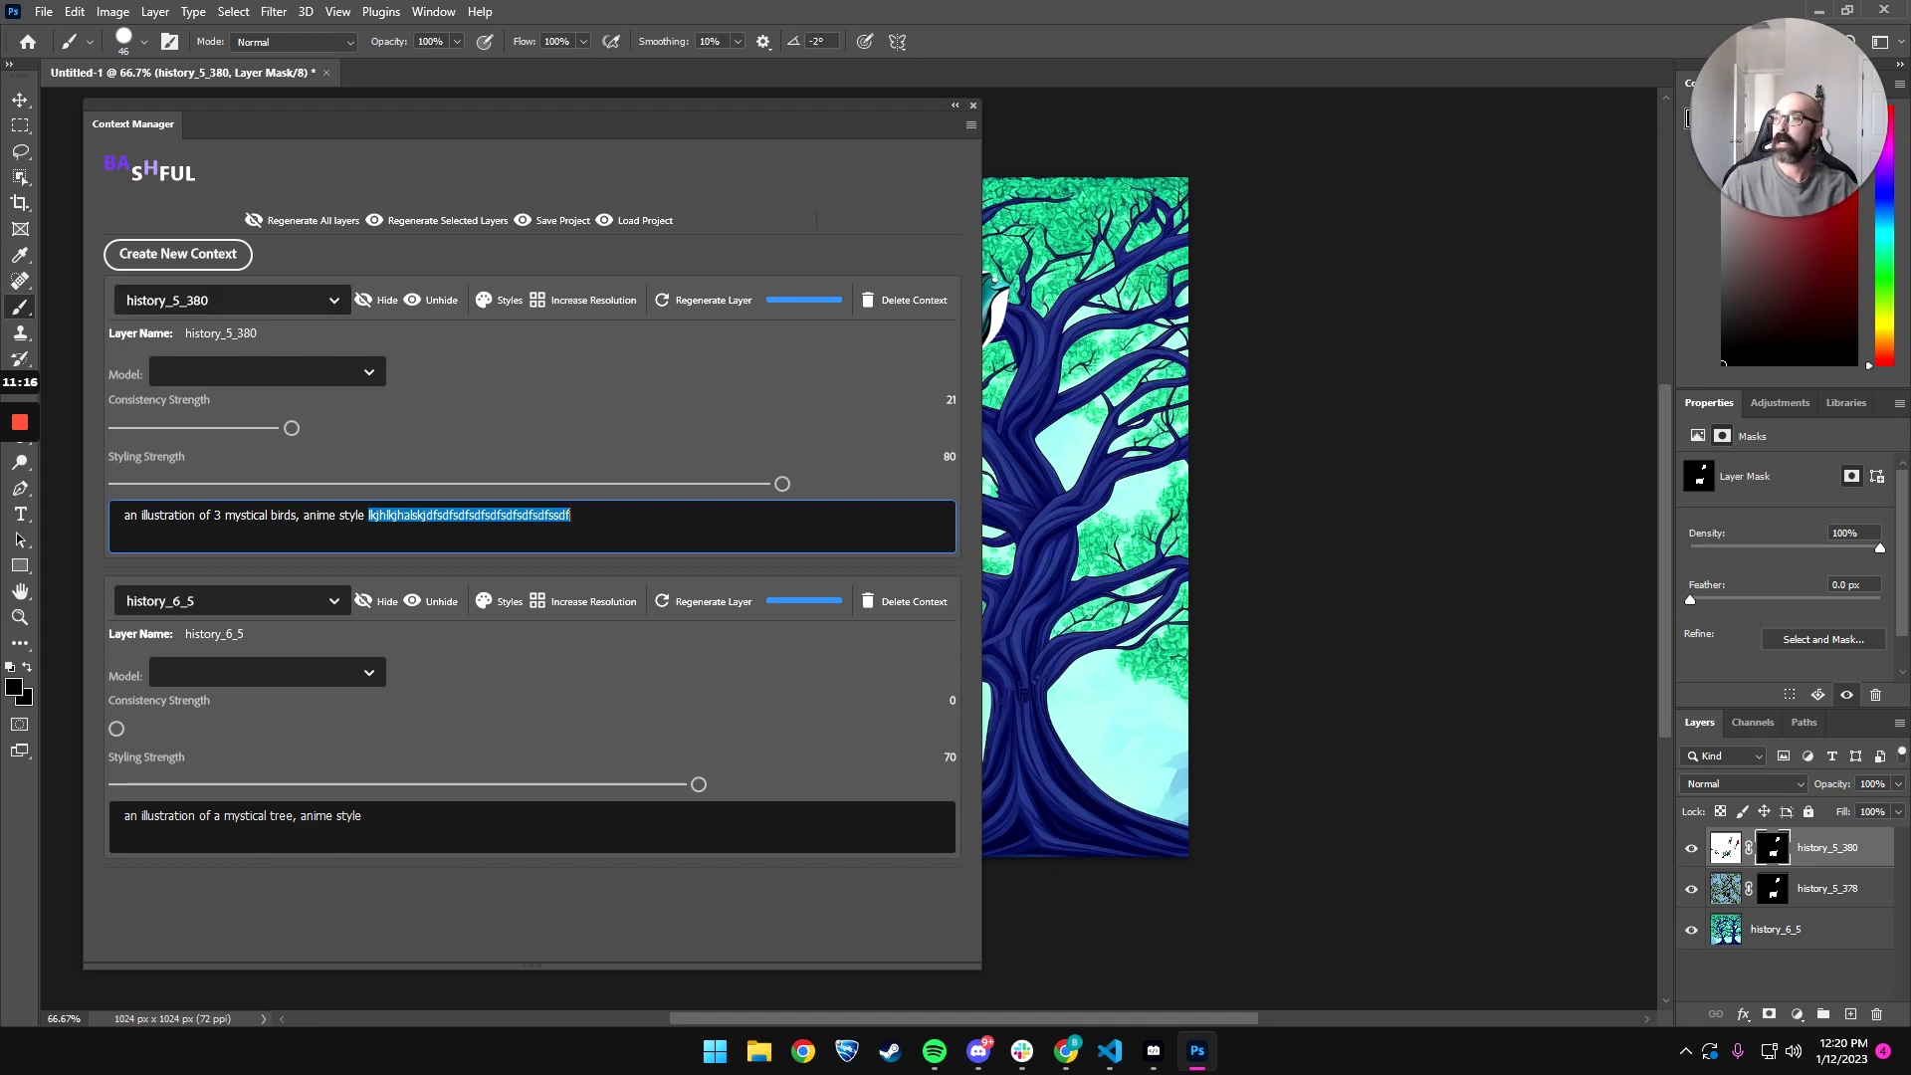
key("BackSpace")
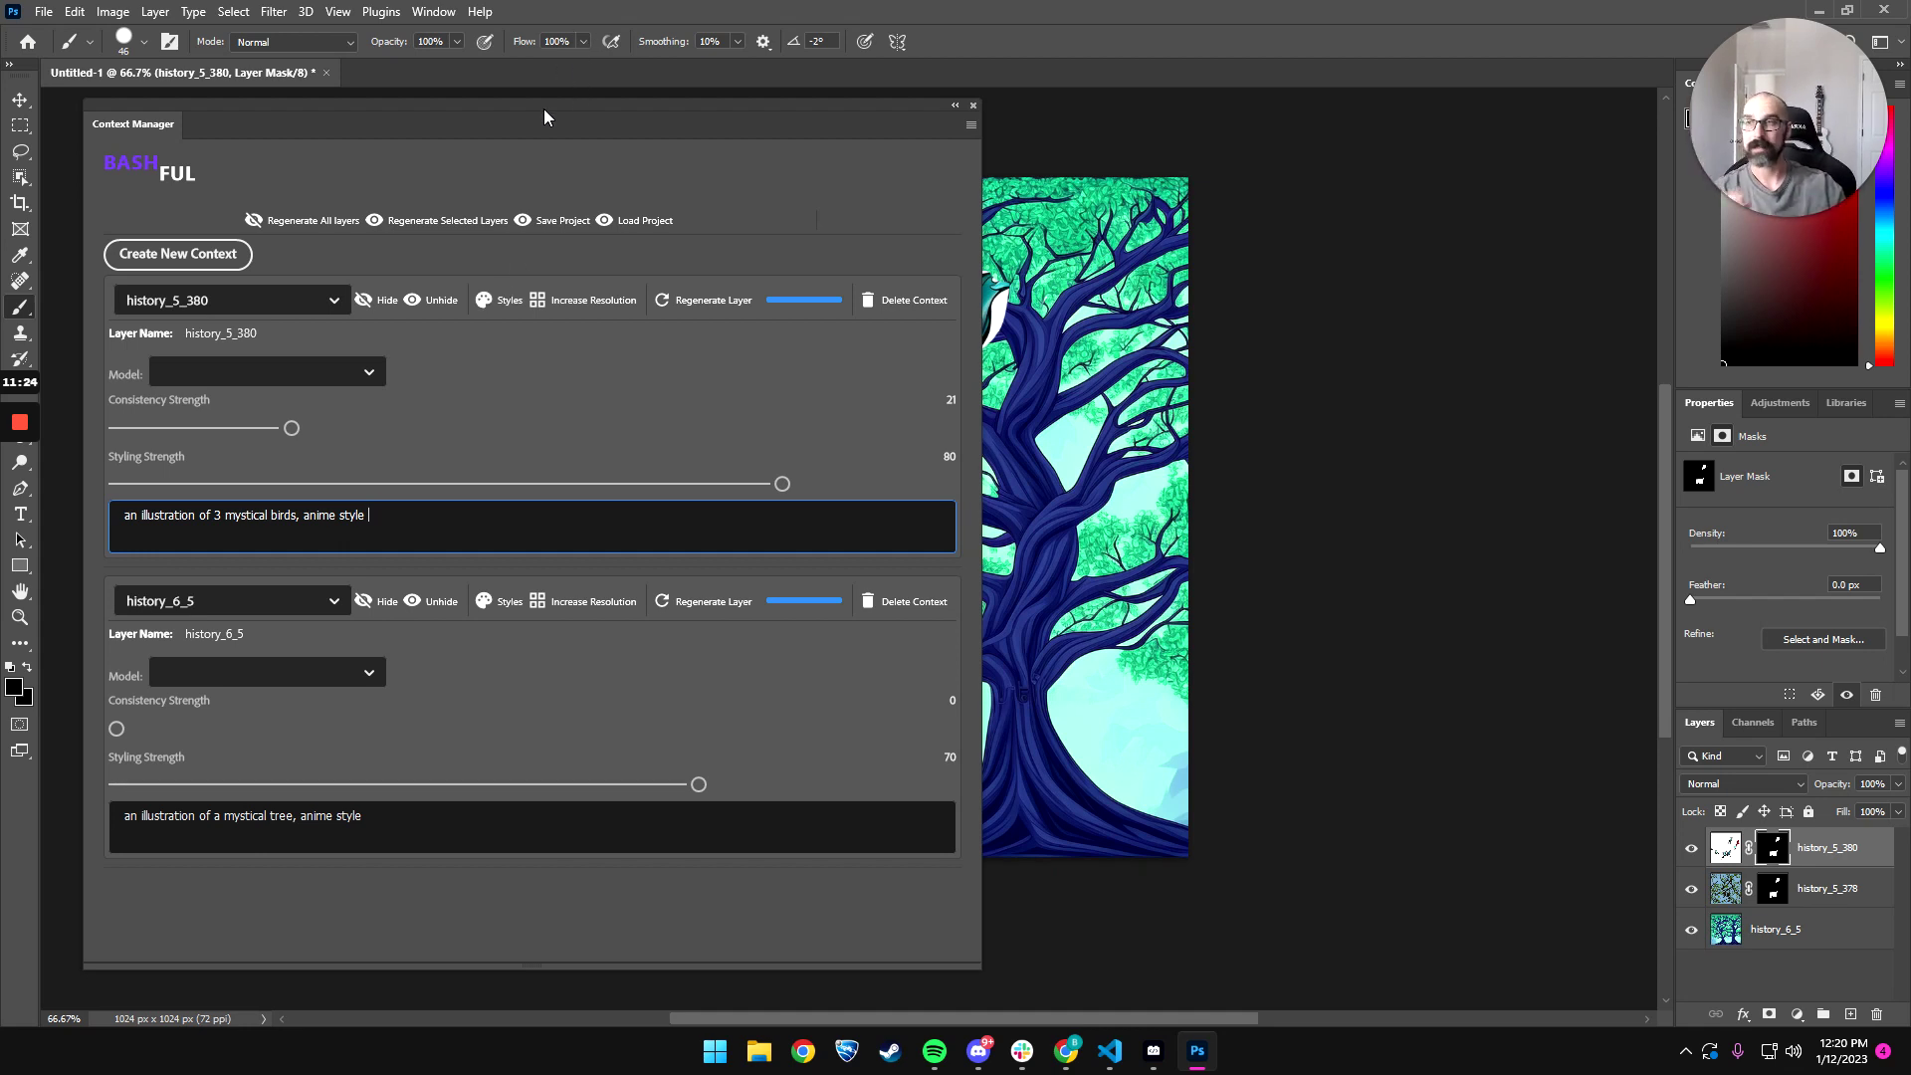
- Save the Bashful project as test (BASHFUL *.bashful), then open Load Project and cancel it
left_click(559, 220)
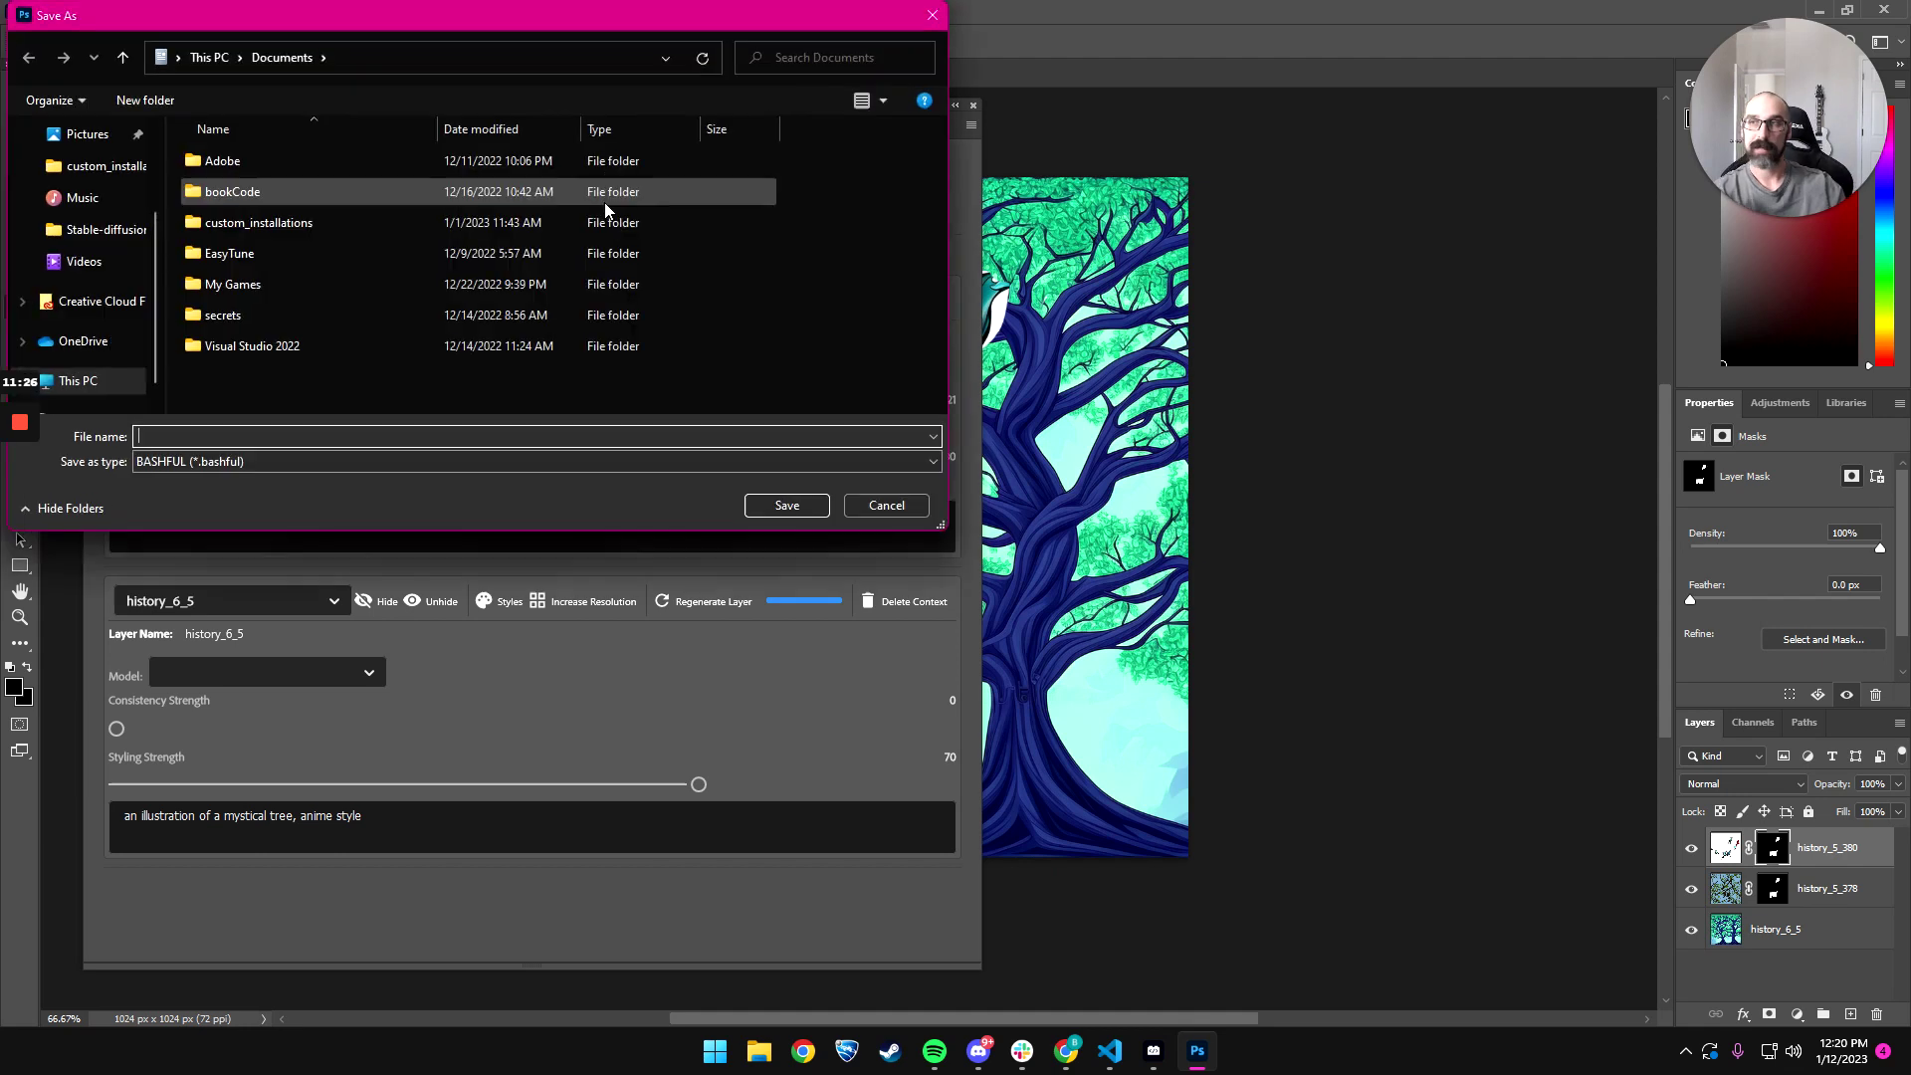
left_click(299, 462)
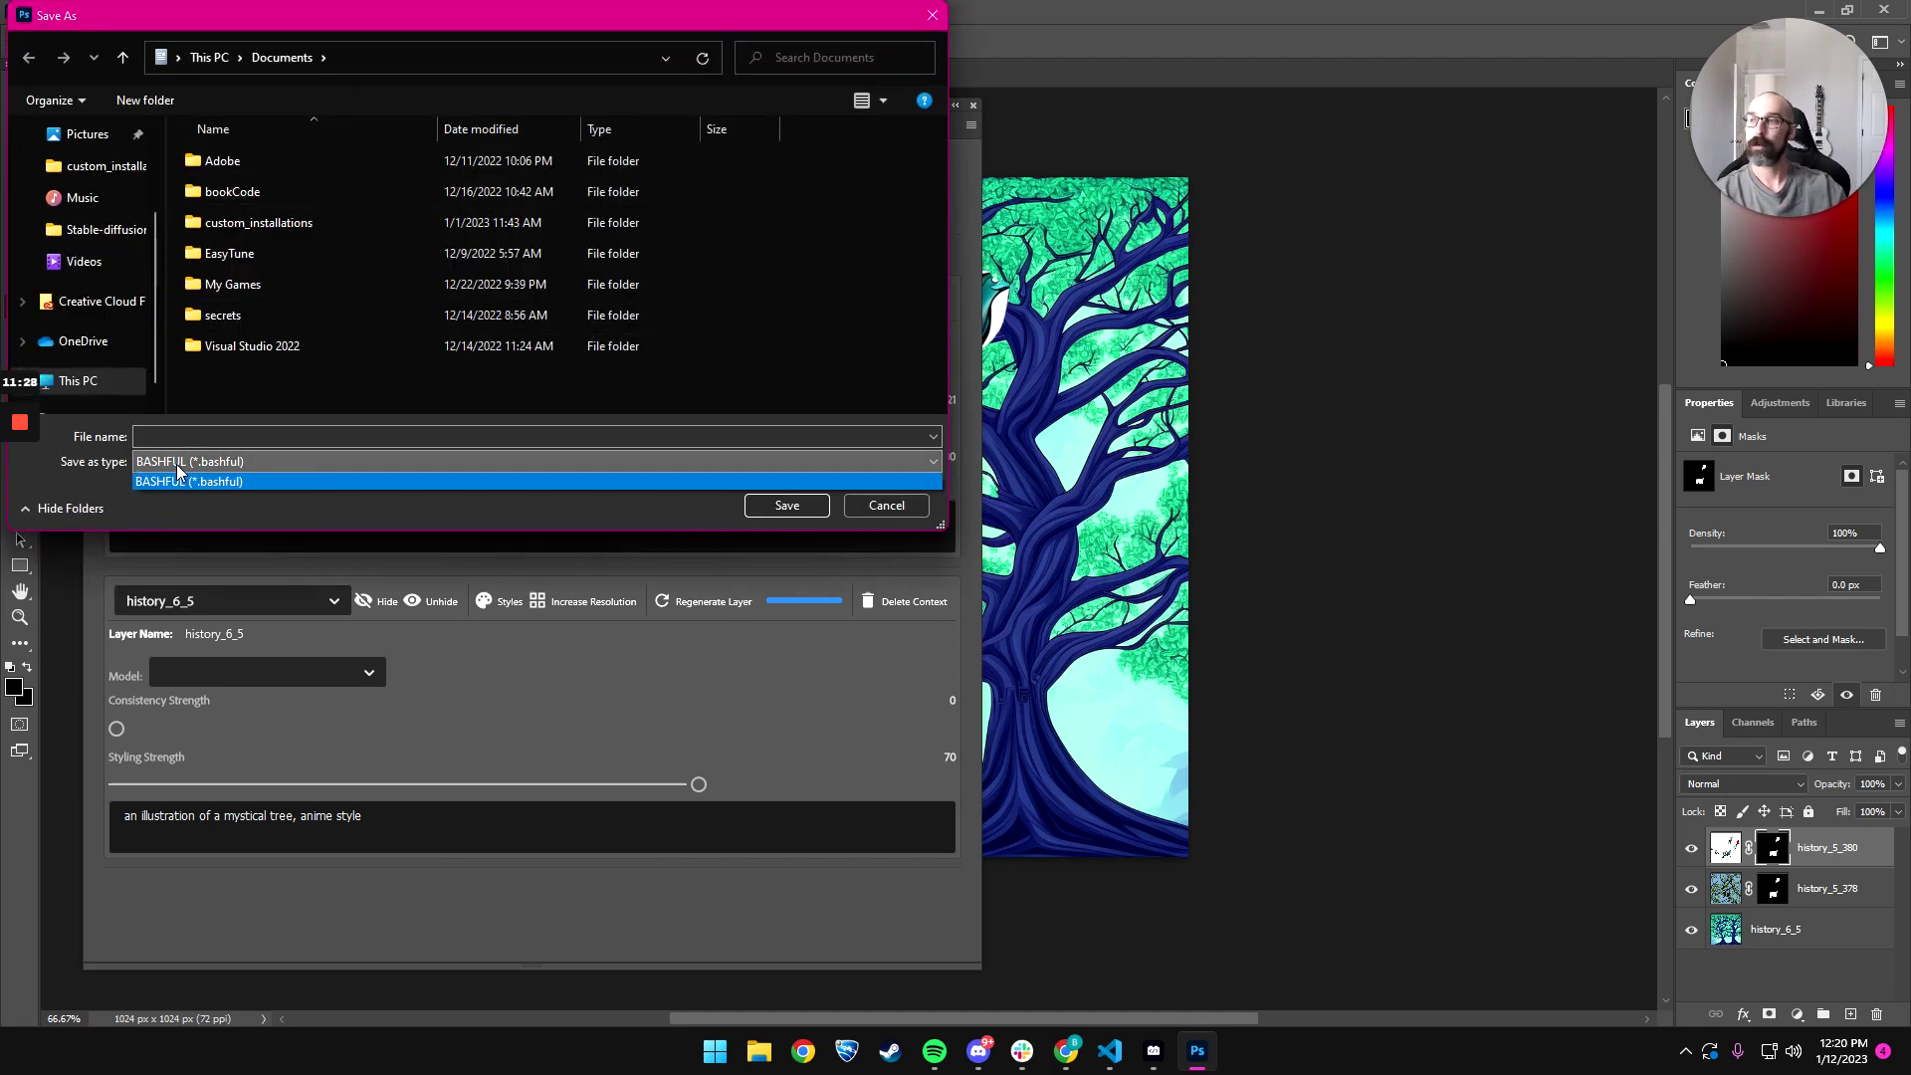
left_click(235, 454)
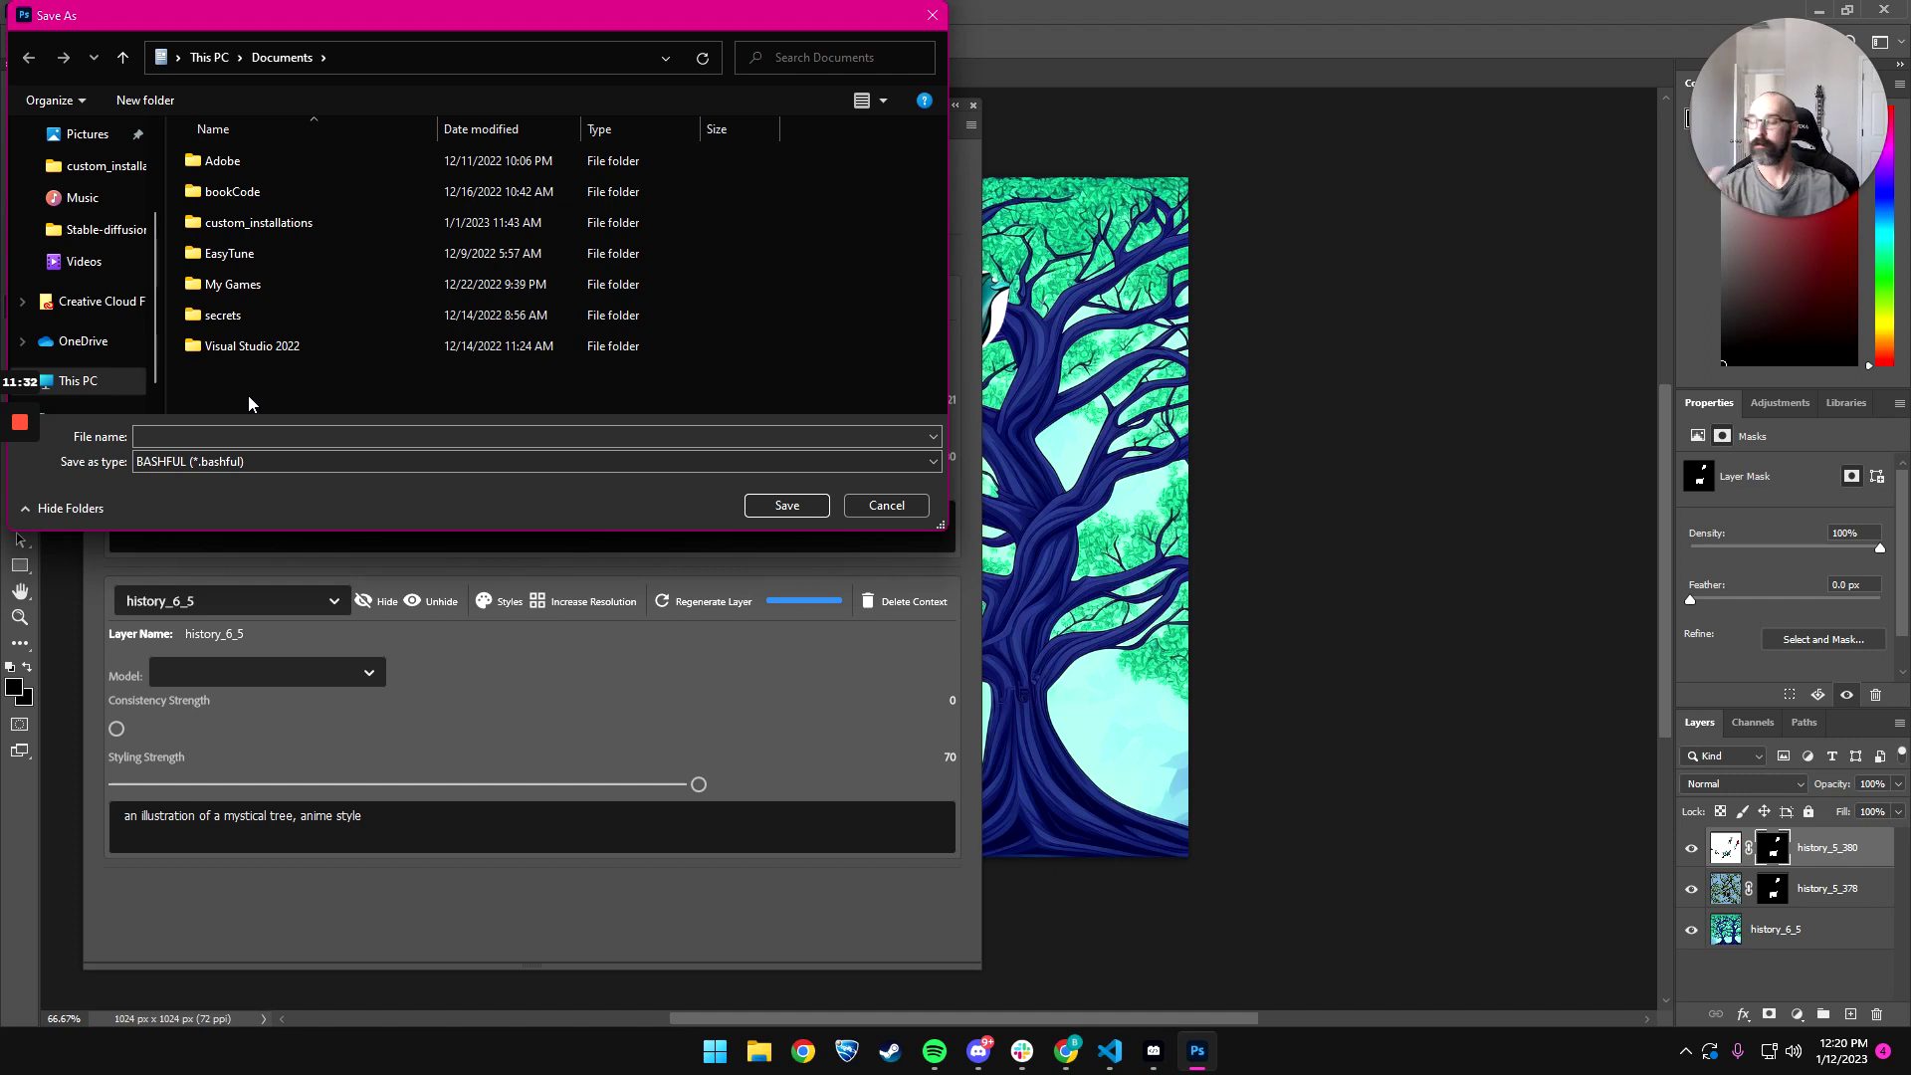
type("t")
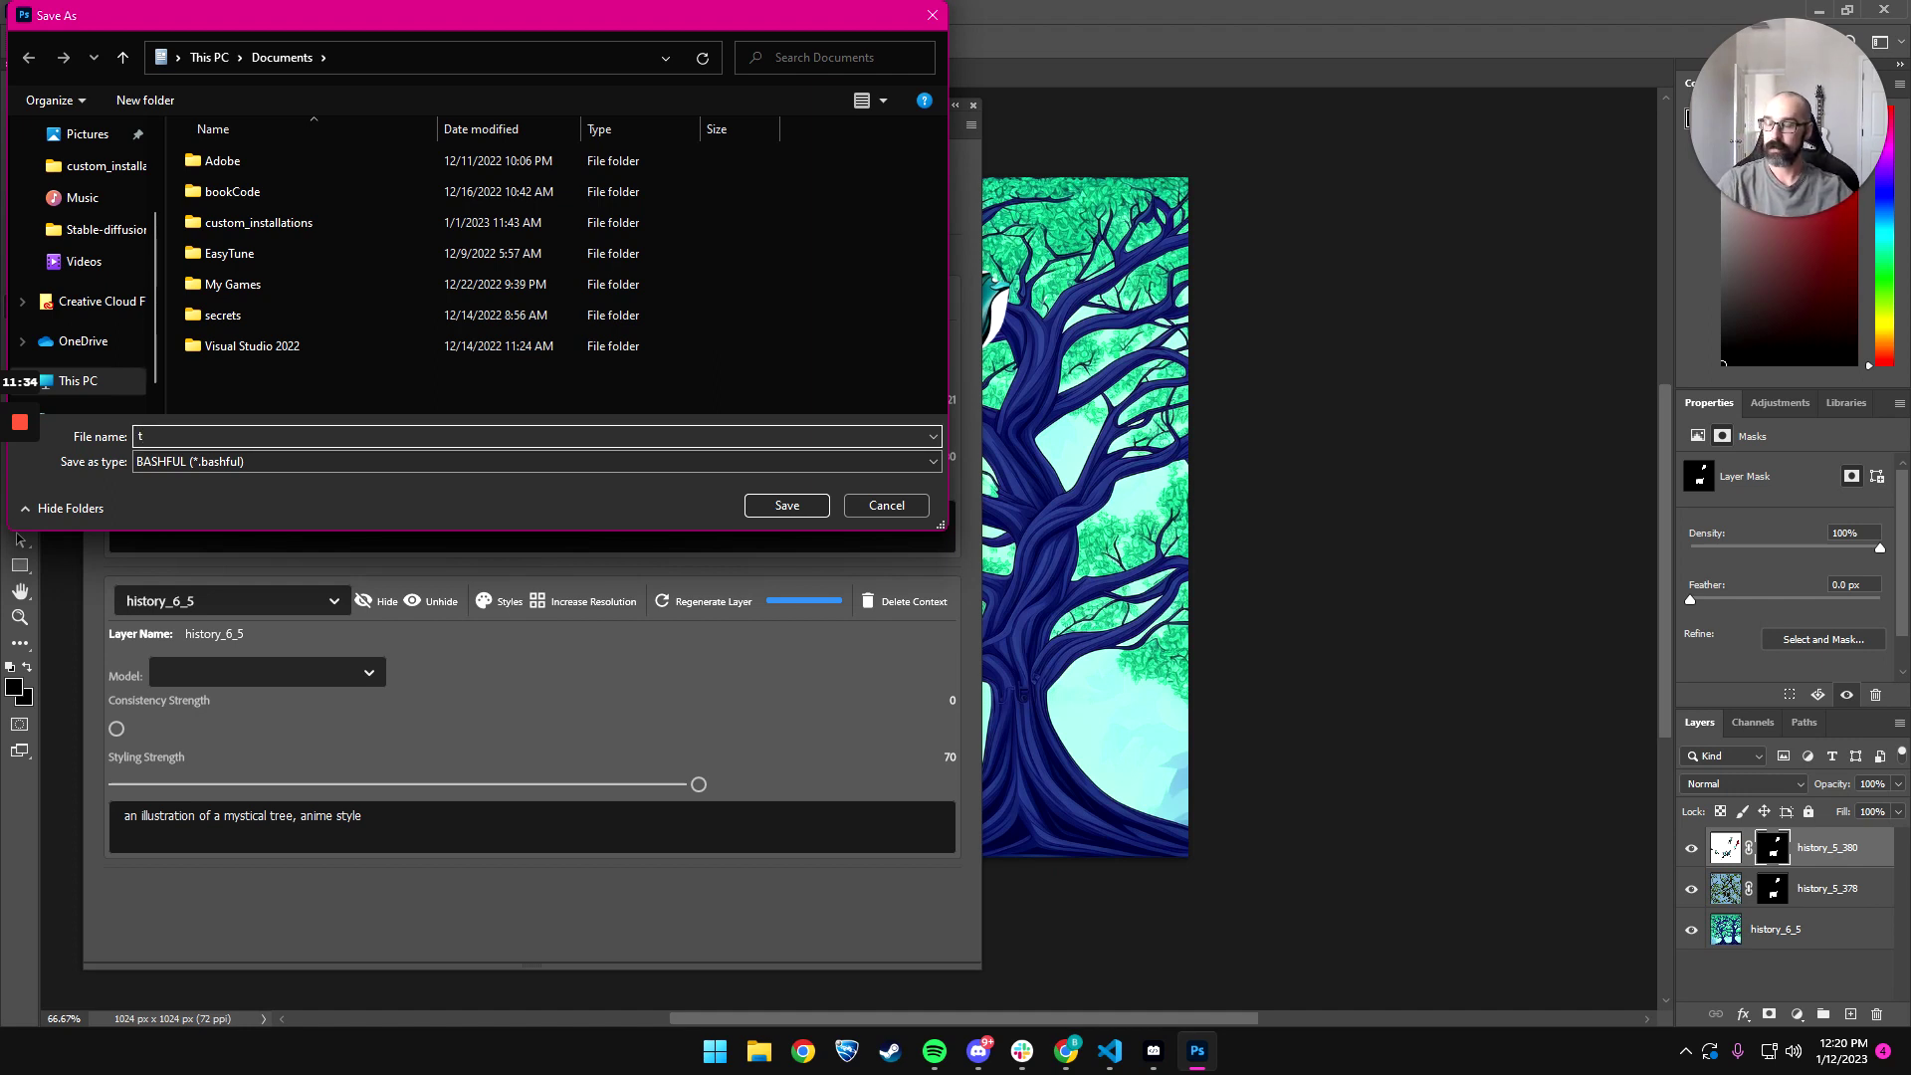
type("est")
key("Return")
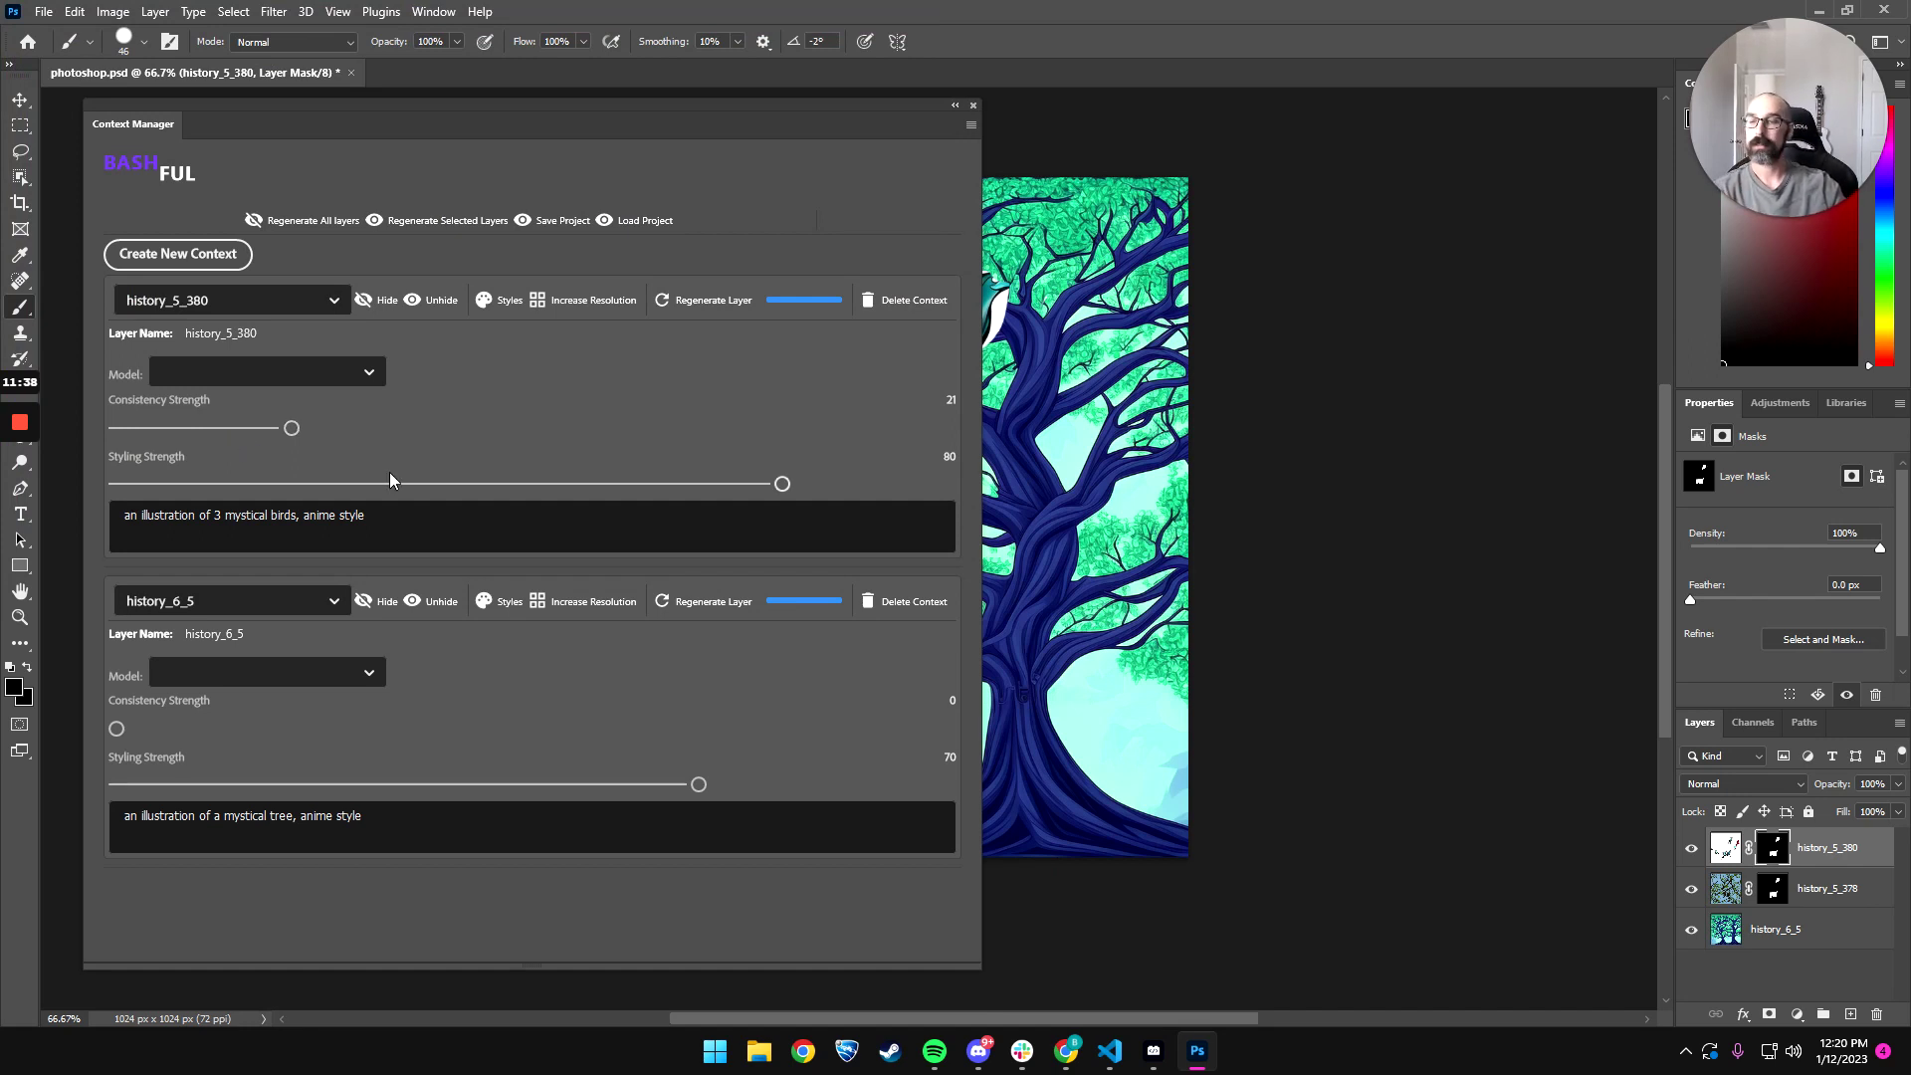
left_click(655, 223)
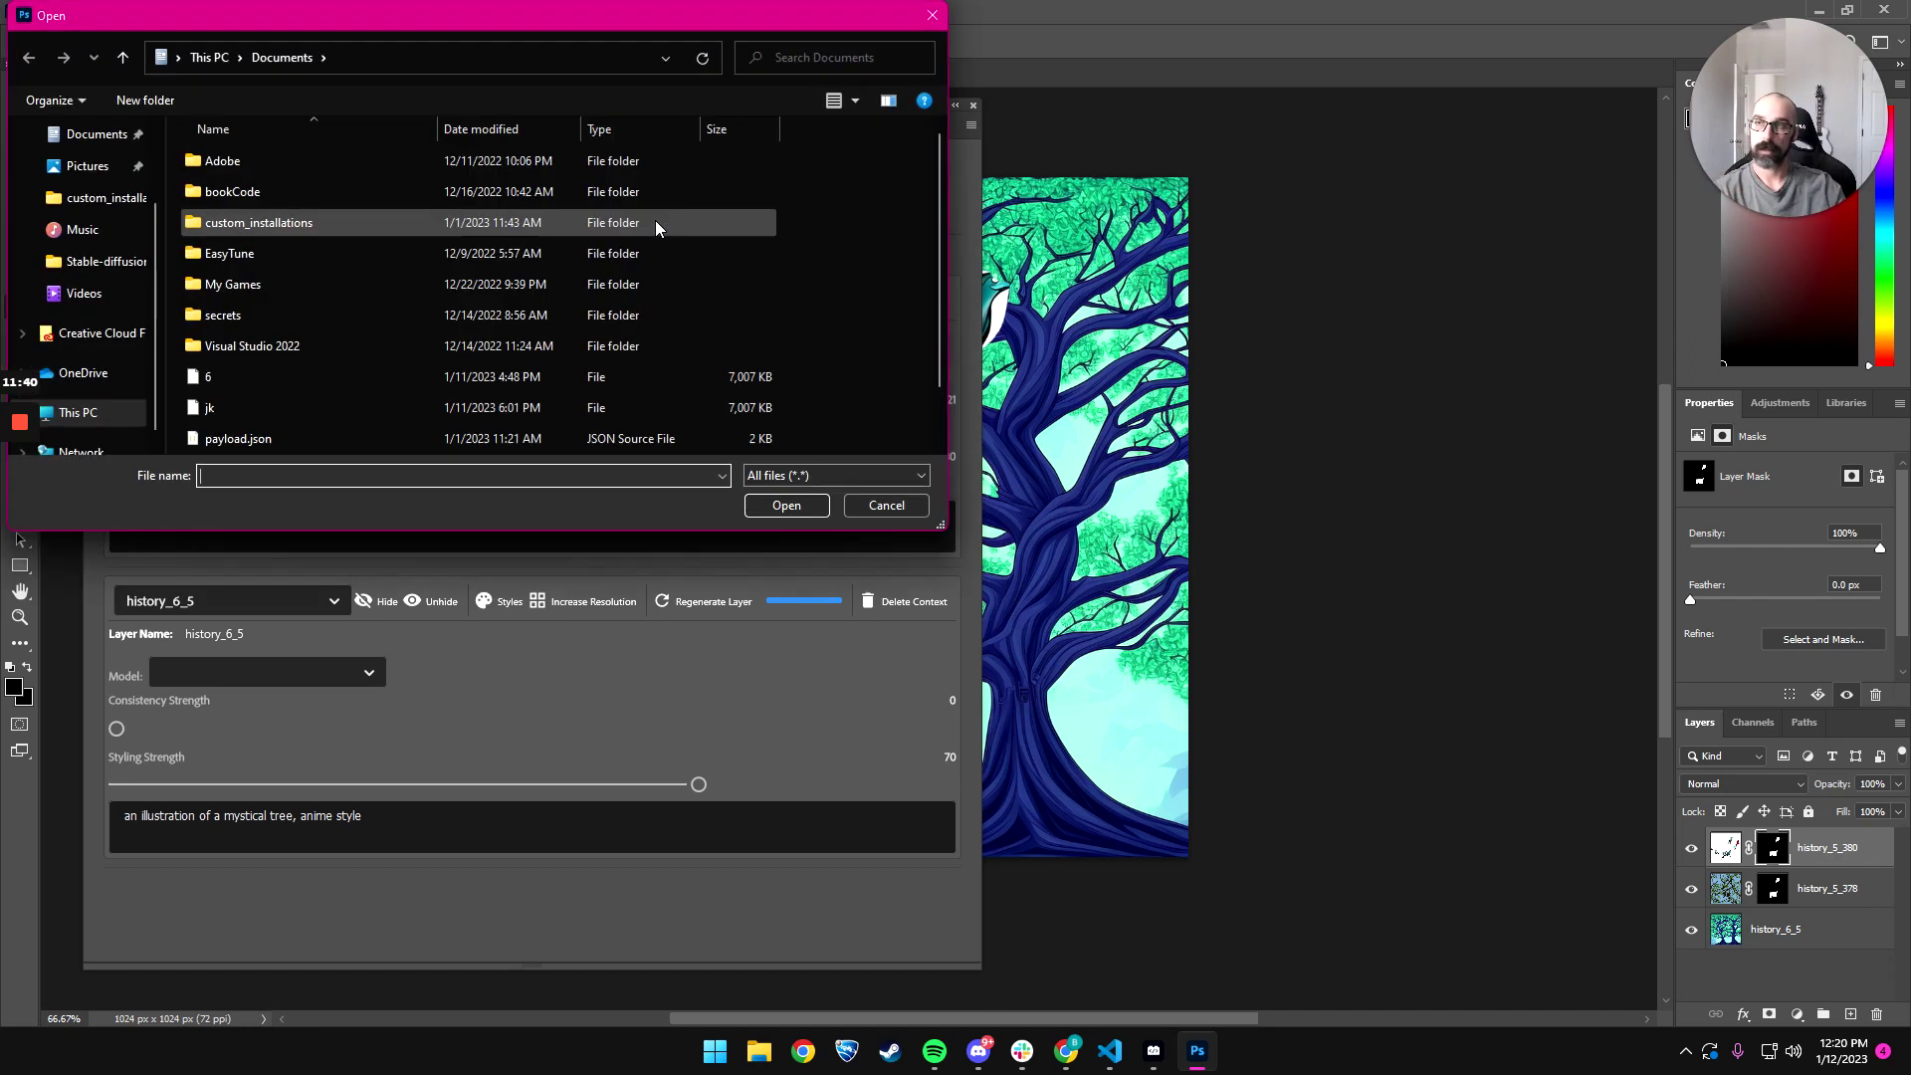
left_click(894, 504)
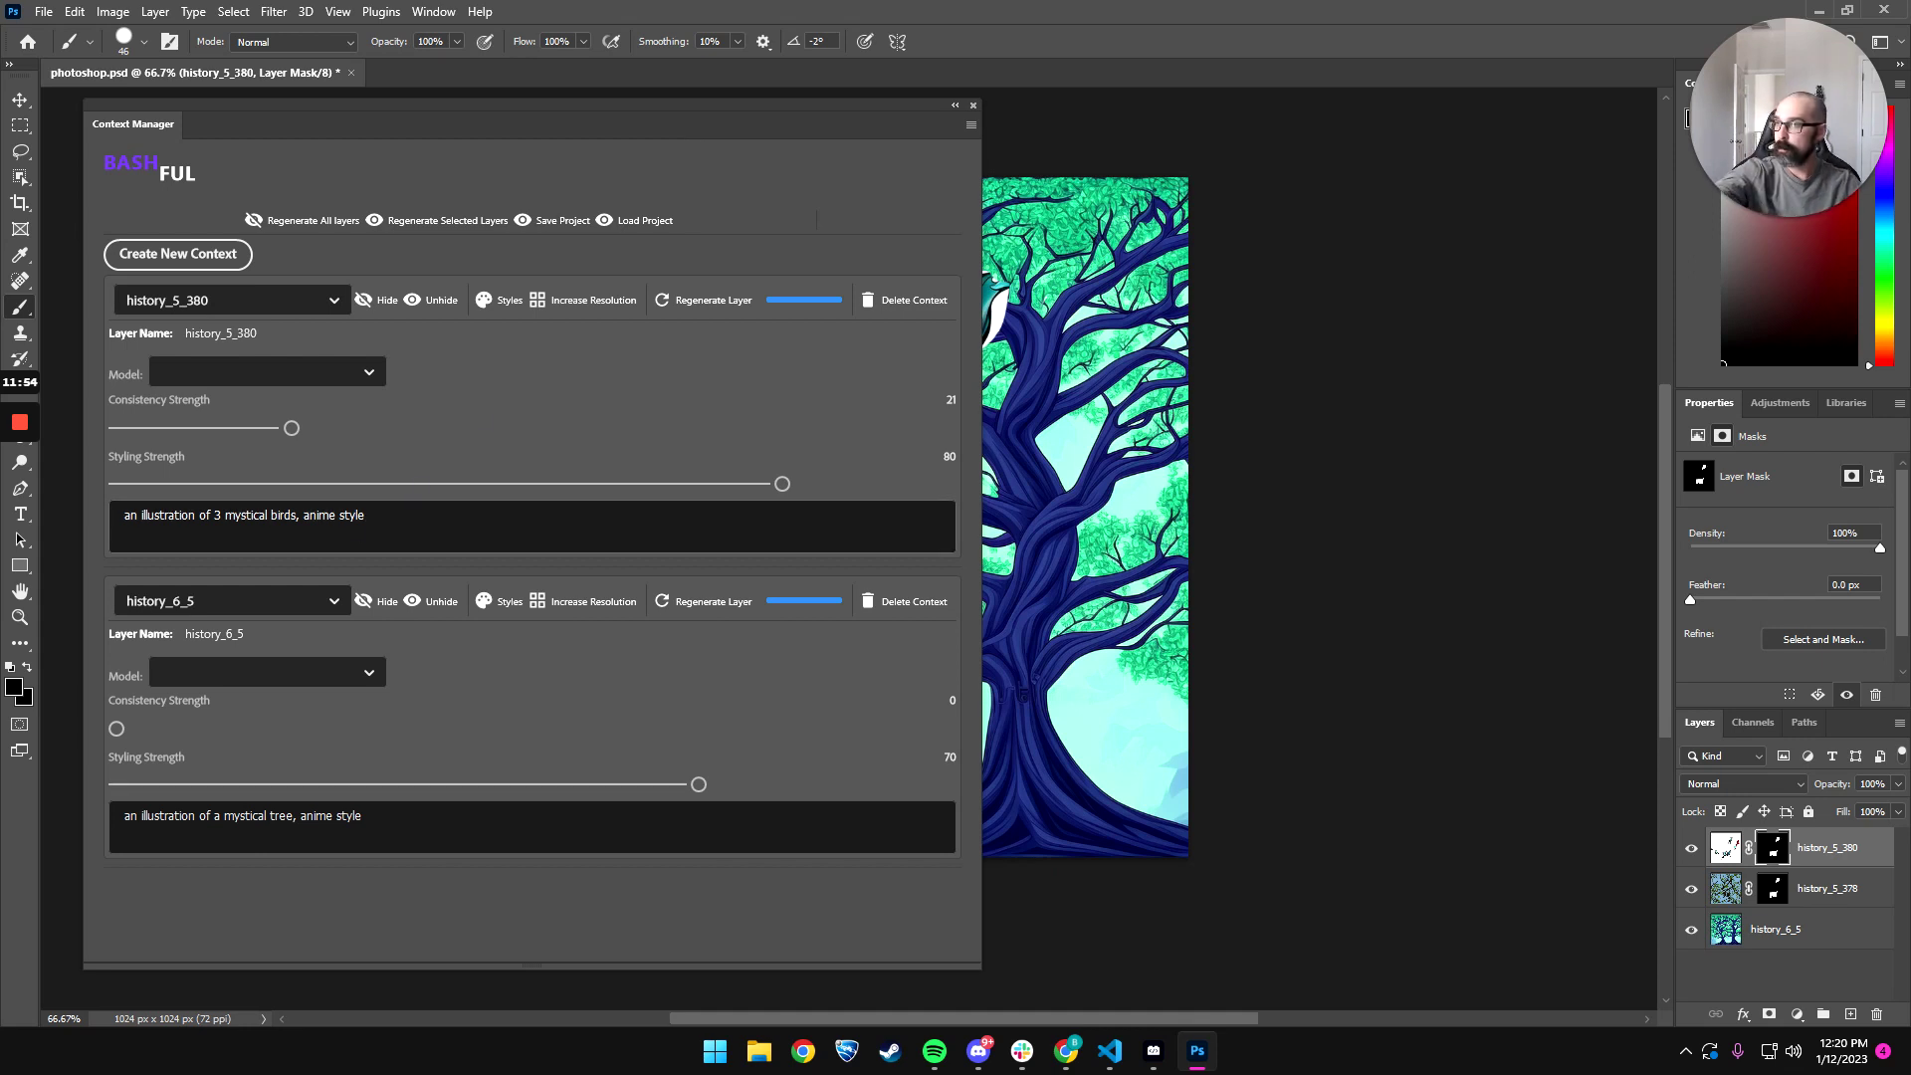
- Select the words 'anime style' in the birds prompt, then deselect them
left_click(368, 515)
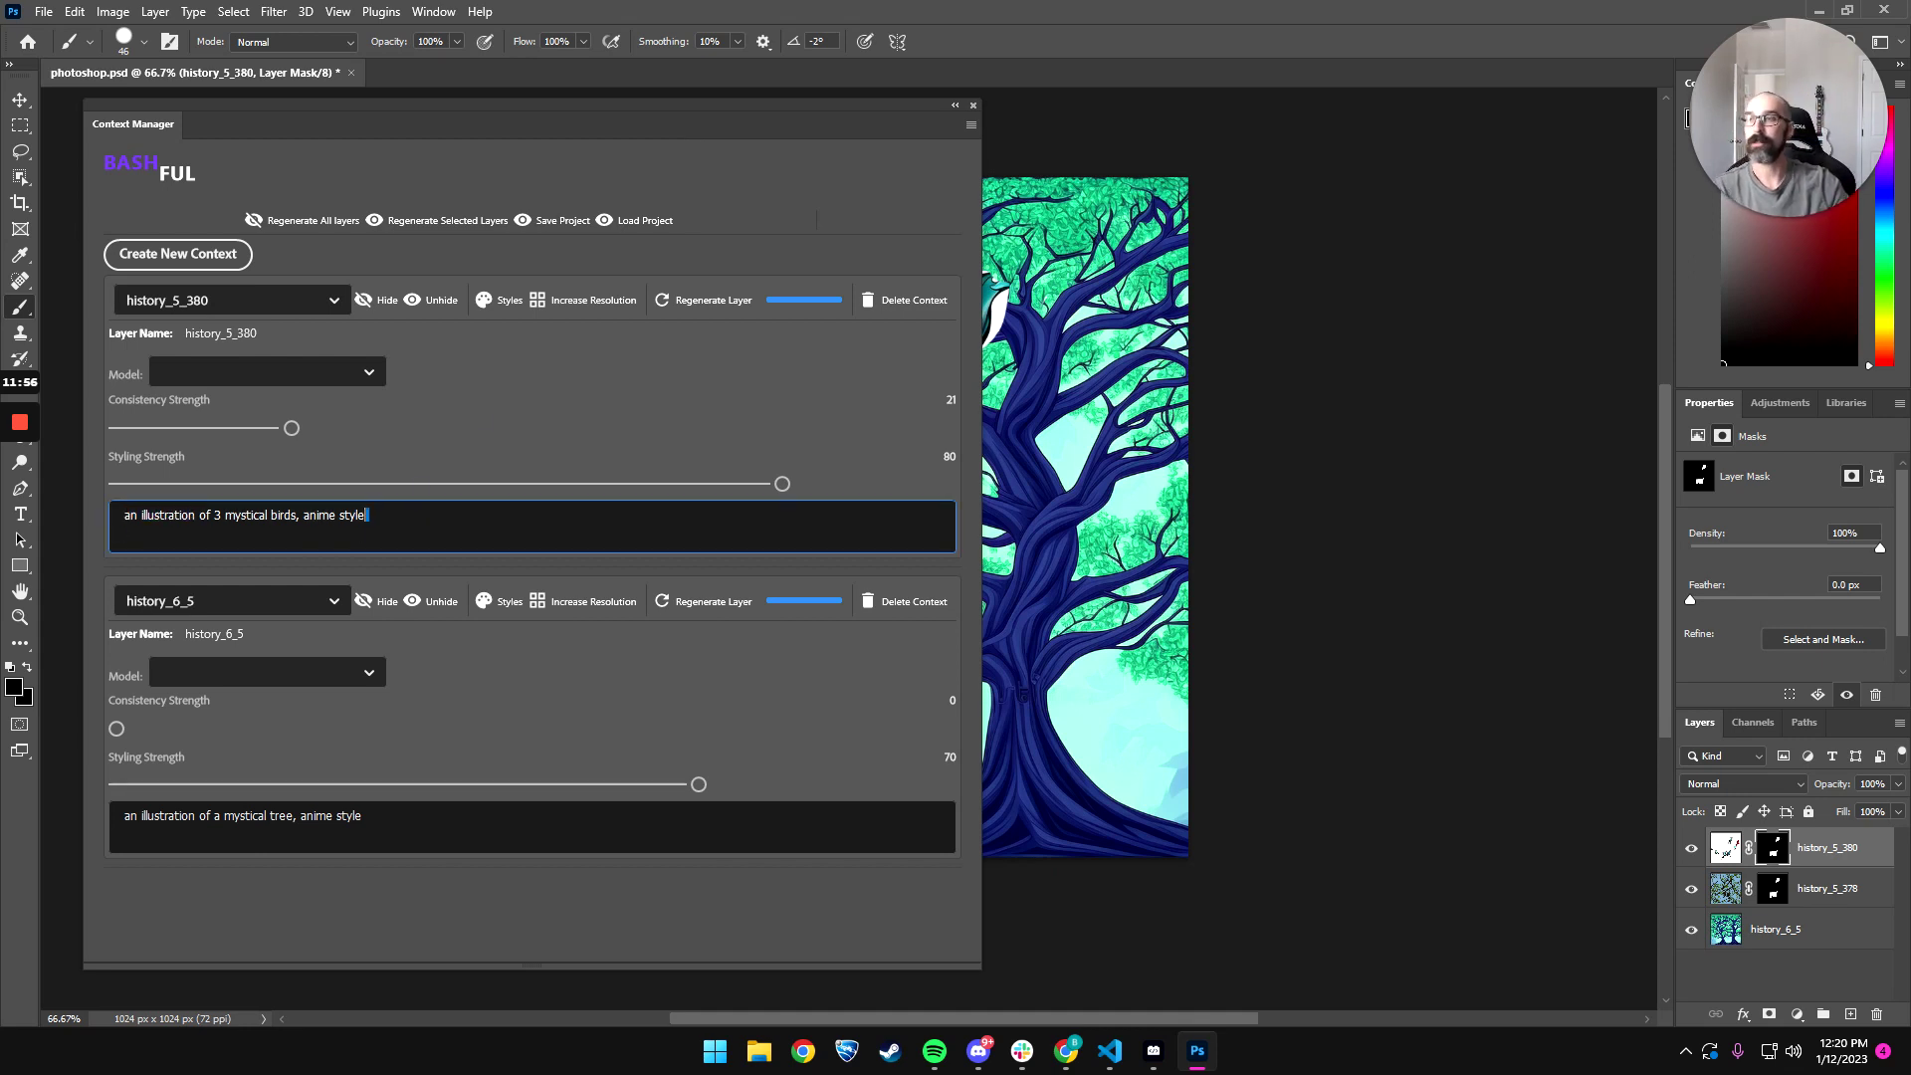
left_click_drag(369, 514, 303, 515)
left_click(730, 360)
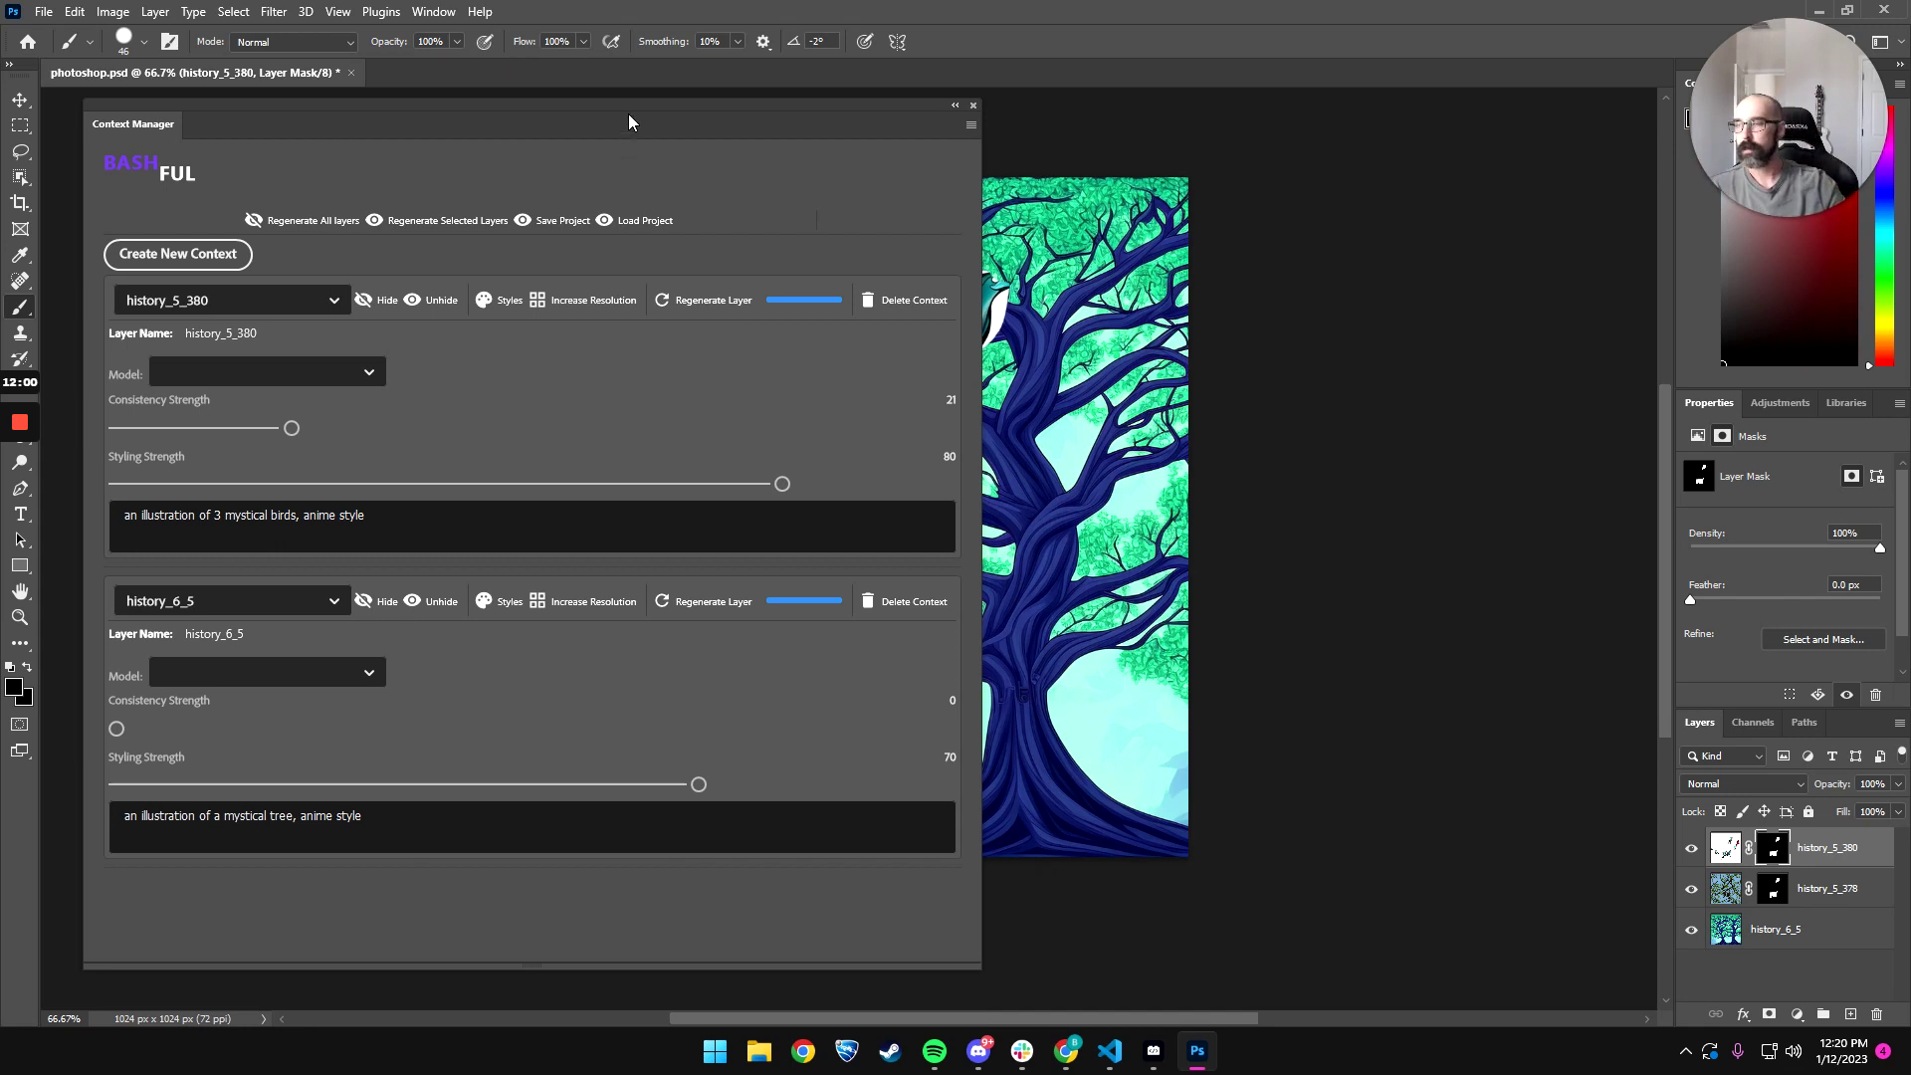
- Add an anime artist style set to Michael Cheval for the birds context
left_click(476, 302)
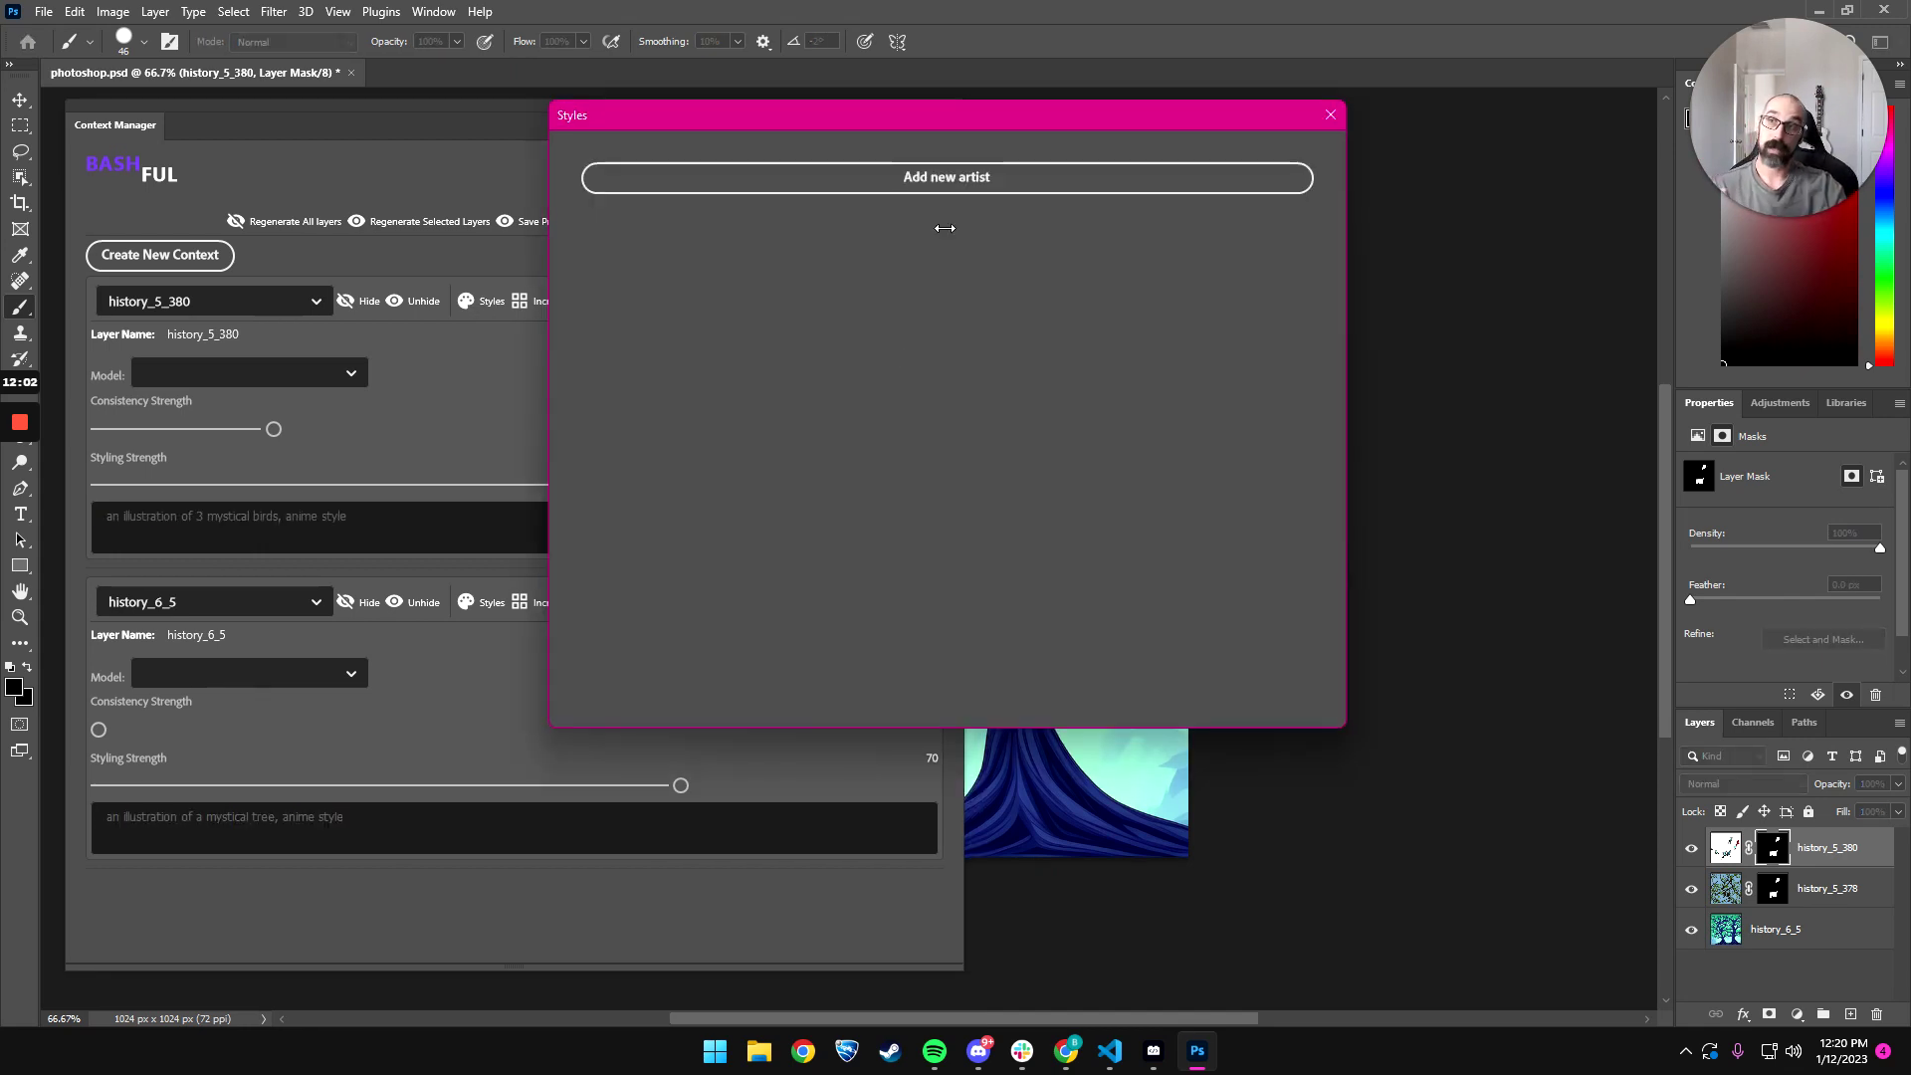
left_click(1057, 188)
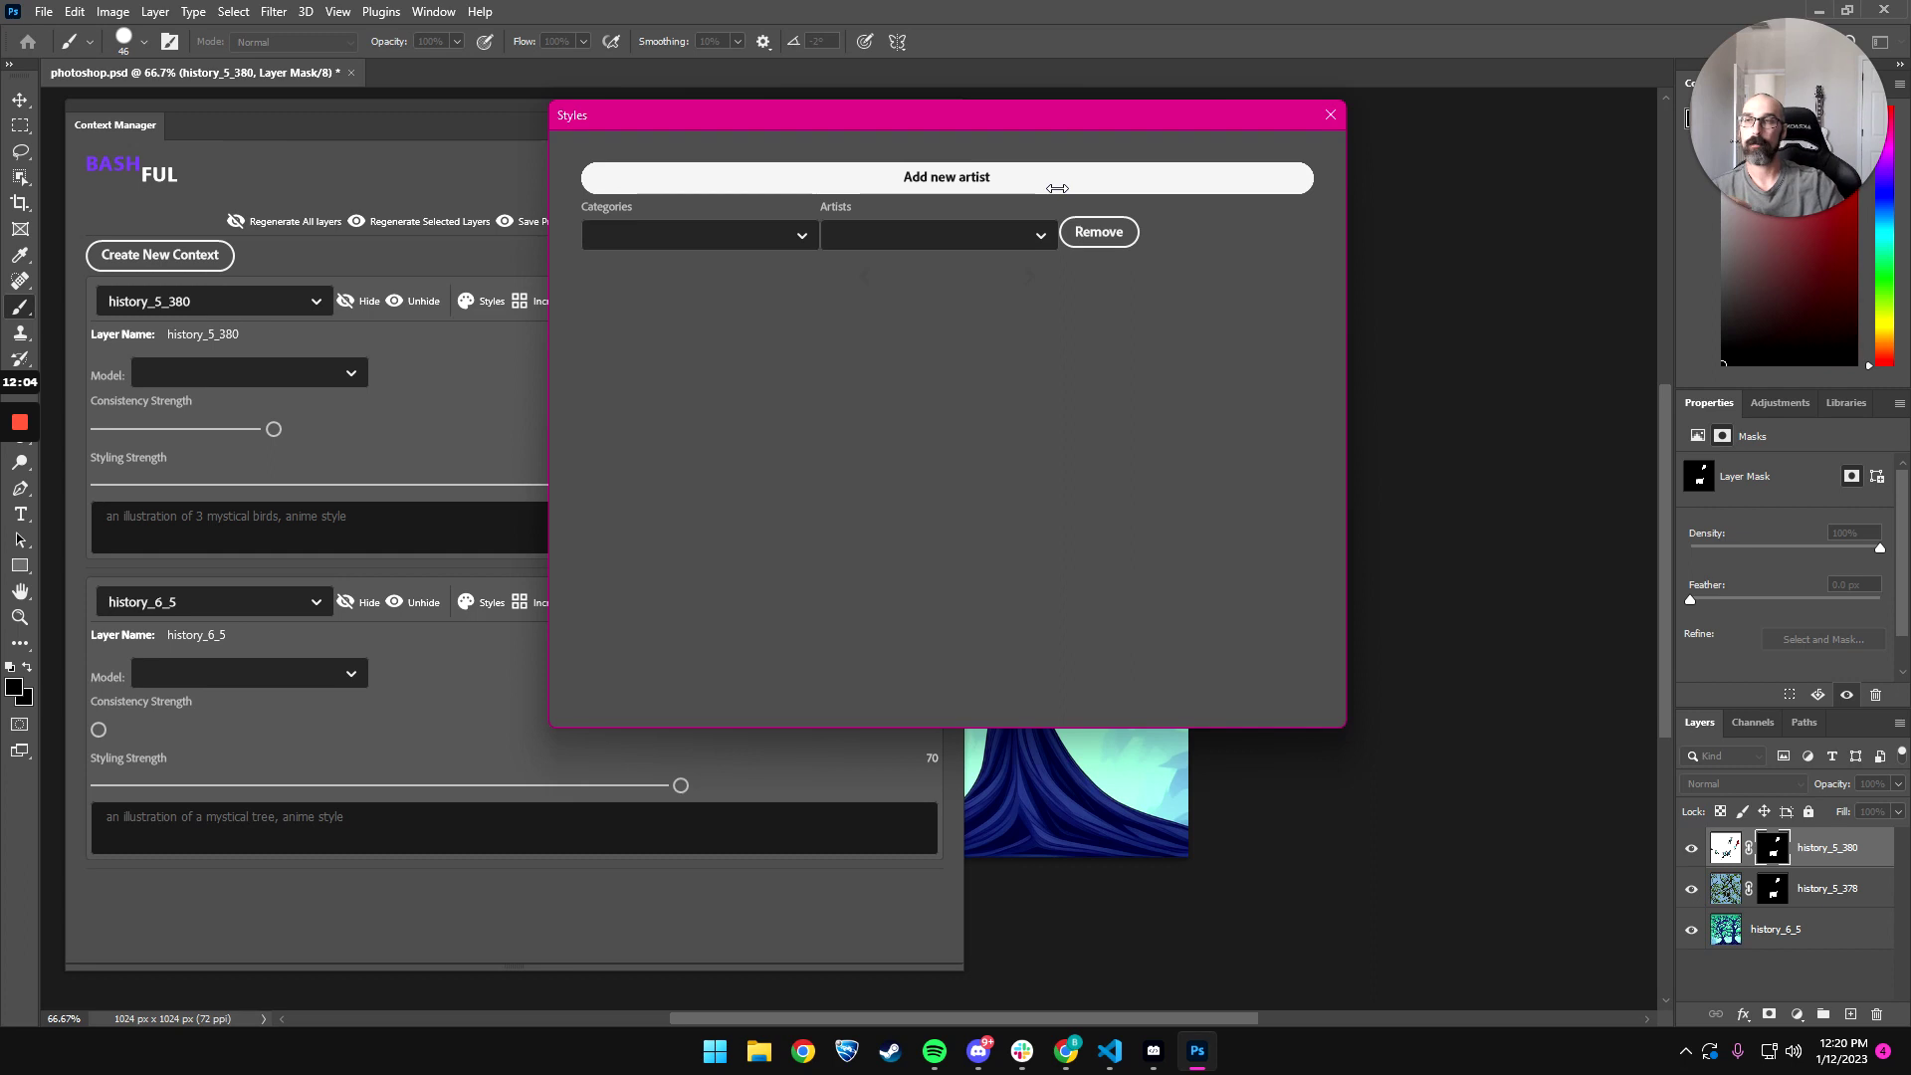
left_click(785, 241)
left_click(764, 267)
left_click(858, 236)
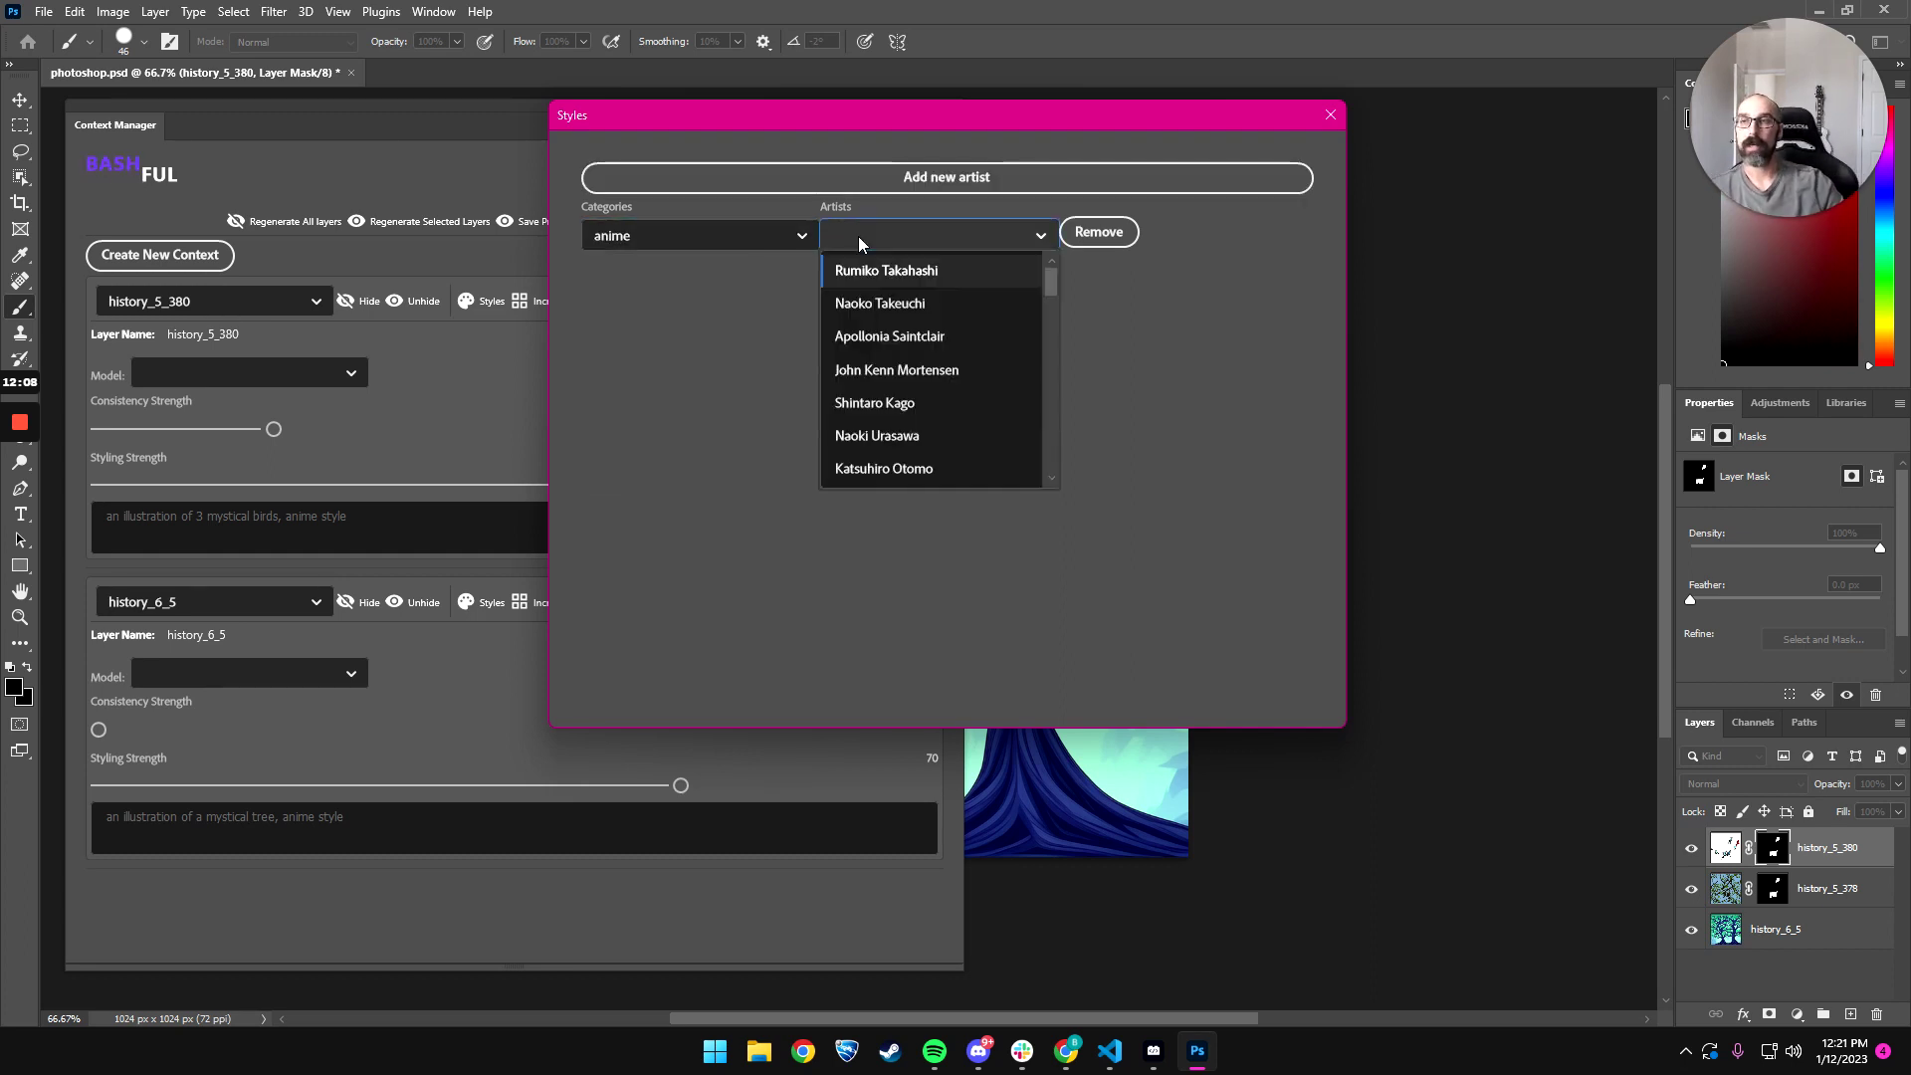
scroll(917, 432, "down", 10)
left_click(917, 438)
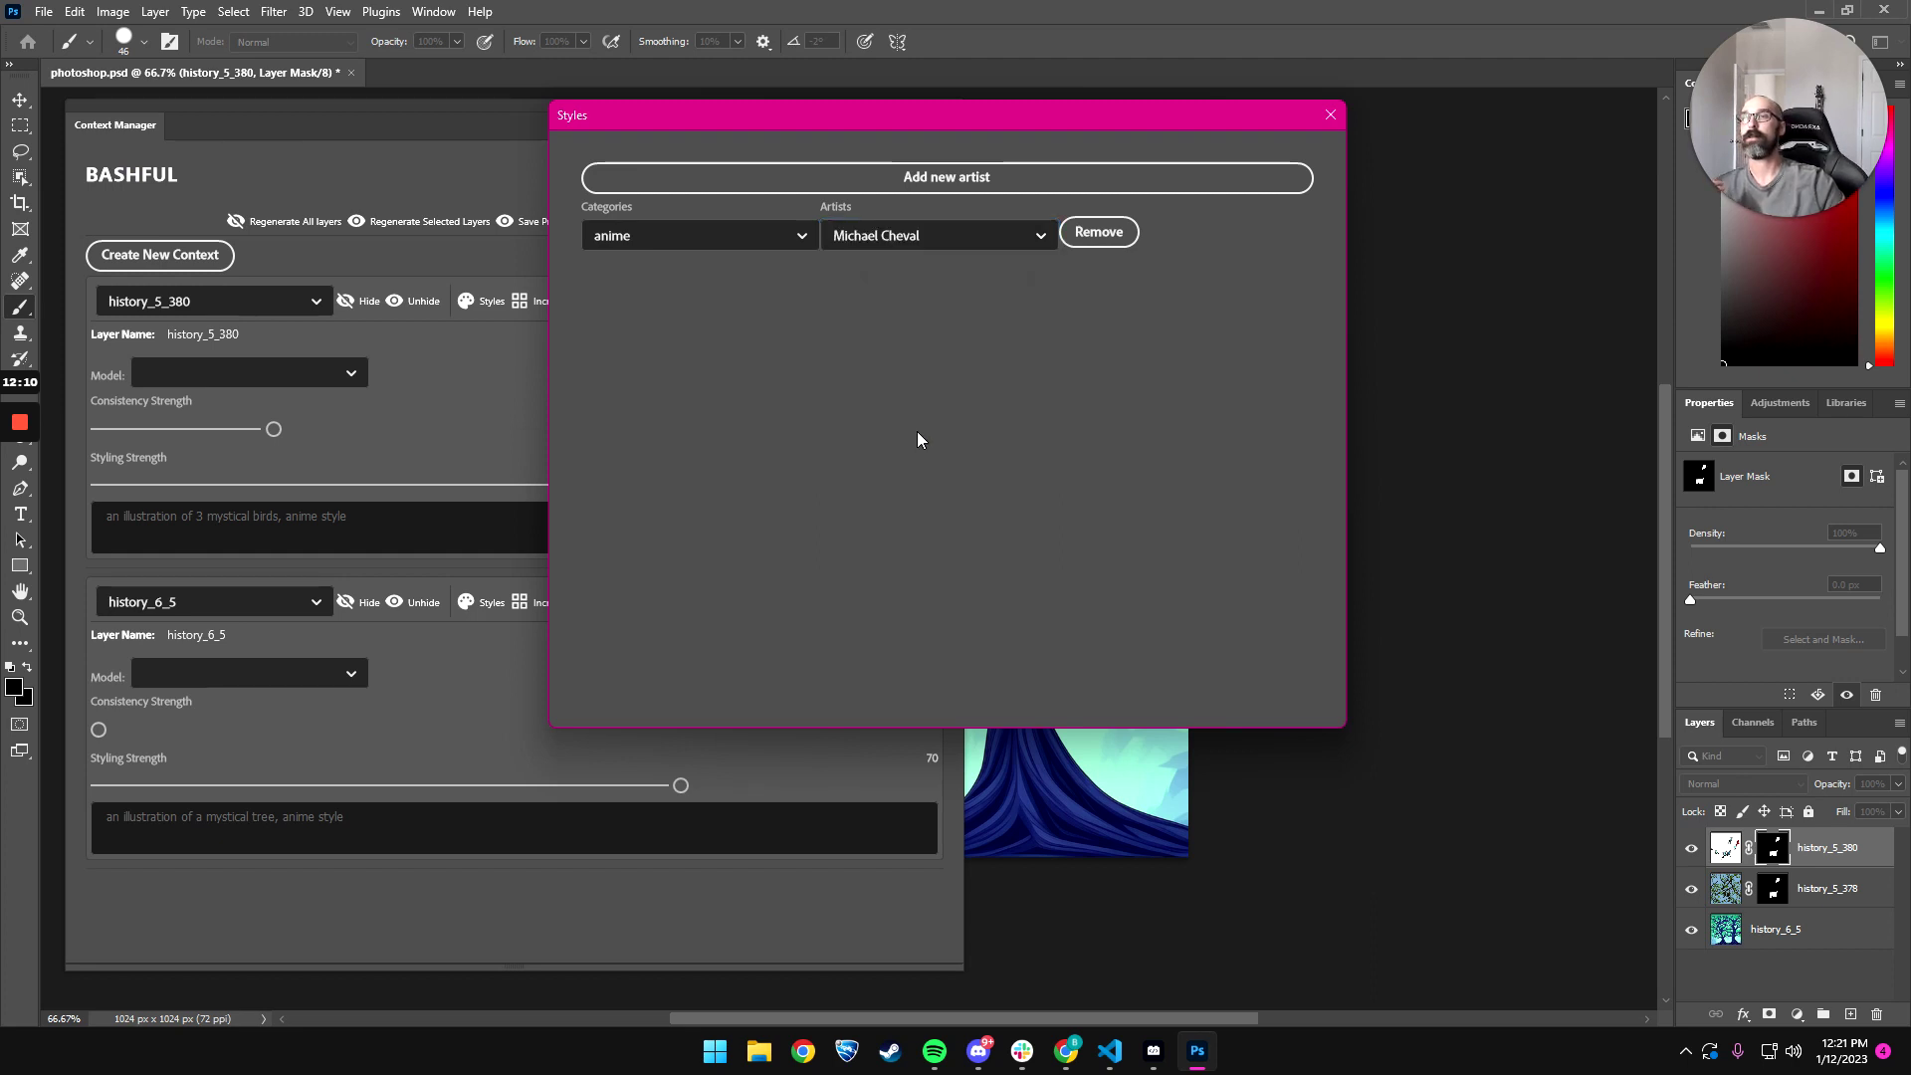
- Add a second style row with the ukioe artist Hanabusa Itchō
left_click(796, 178)
left_click(743, 290)
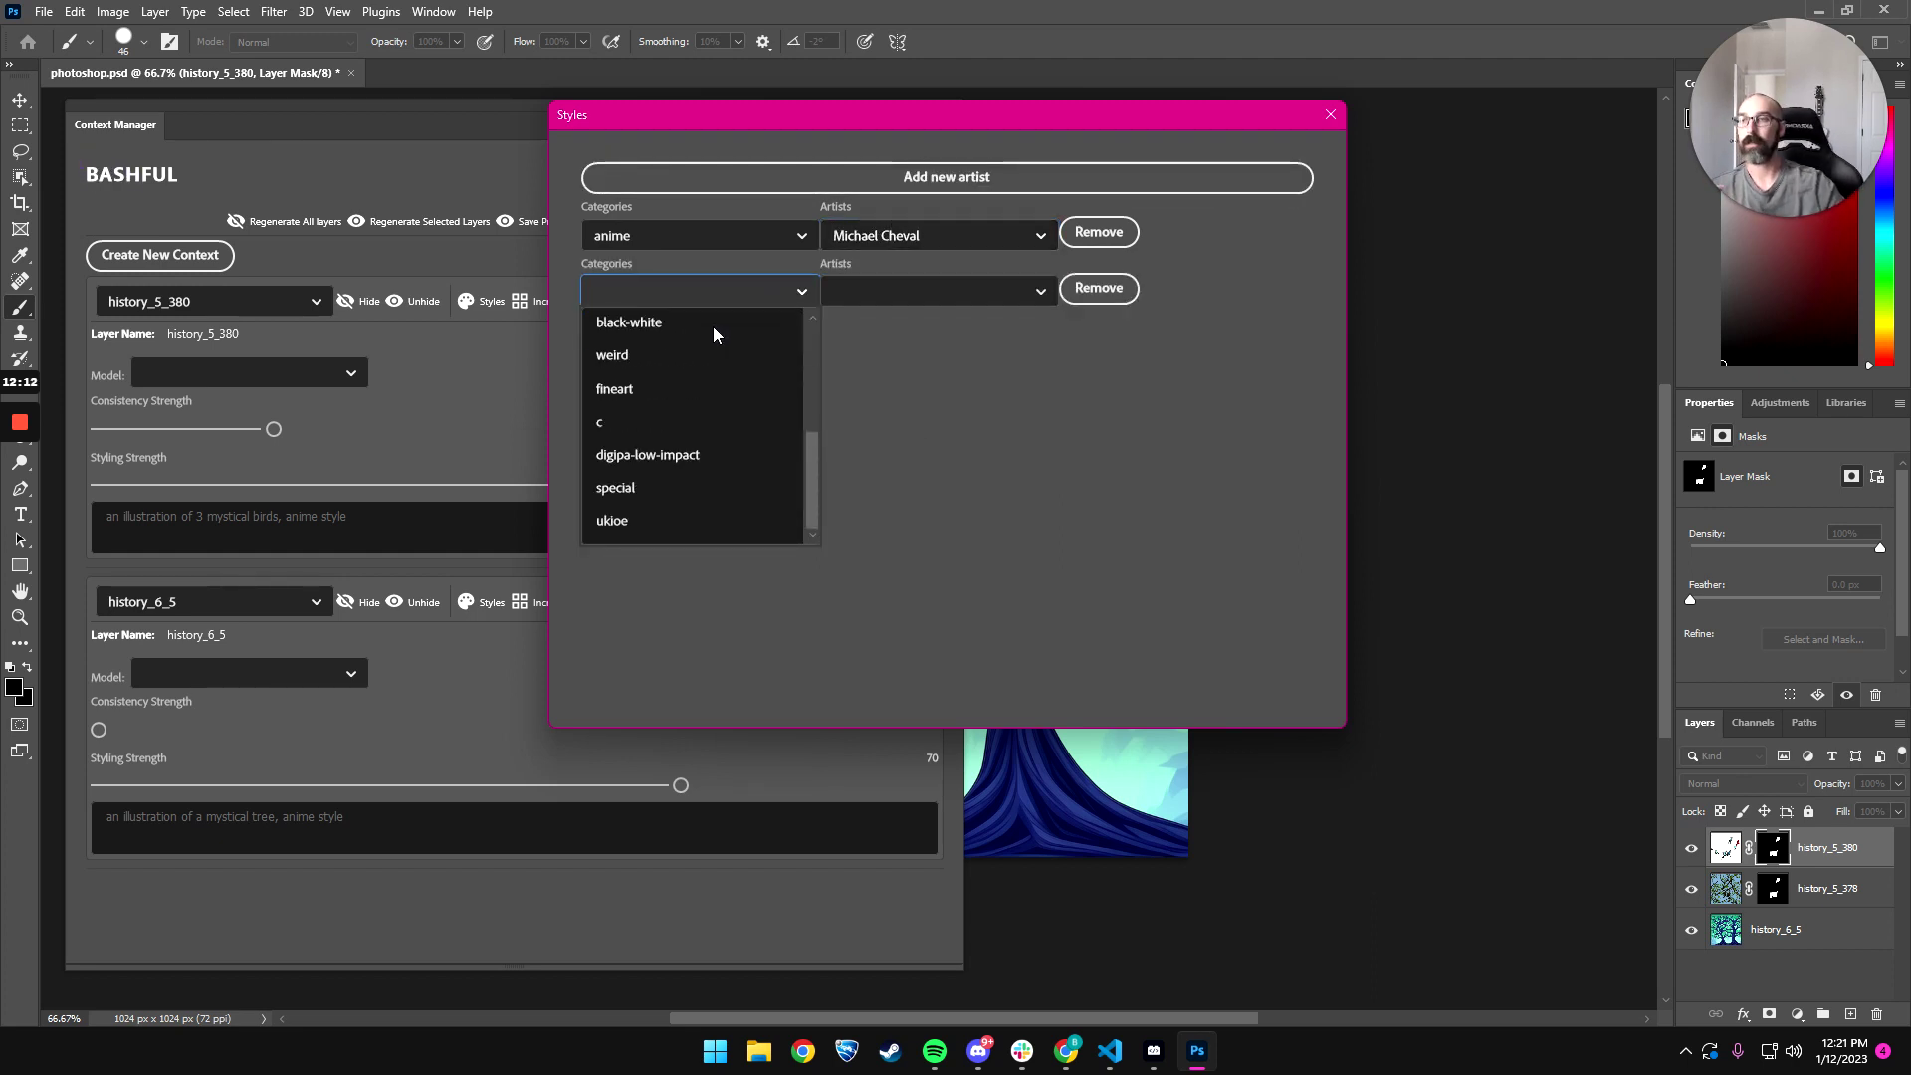
scroll(727, 418, "down", 3)
left_click(733, 452)
left_click(846, 293)
scroll(876, 428, "down", 5)
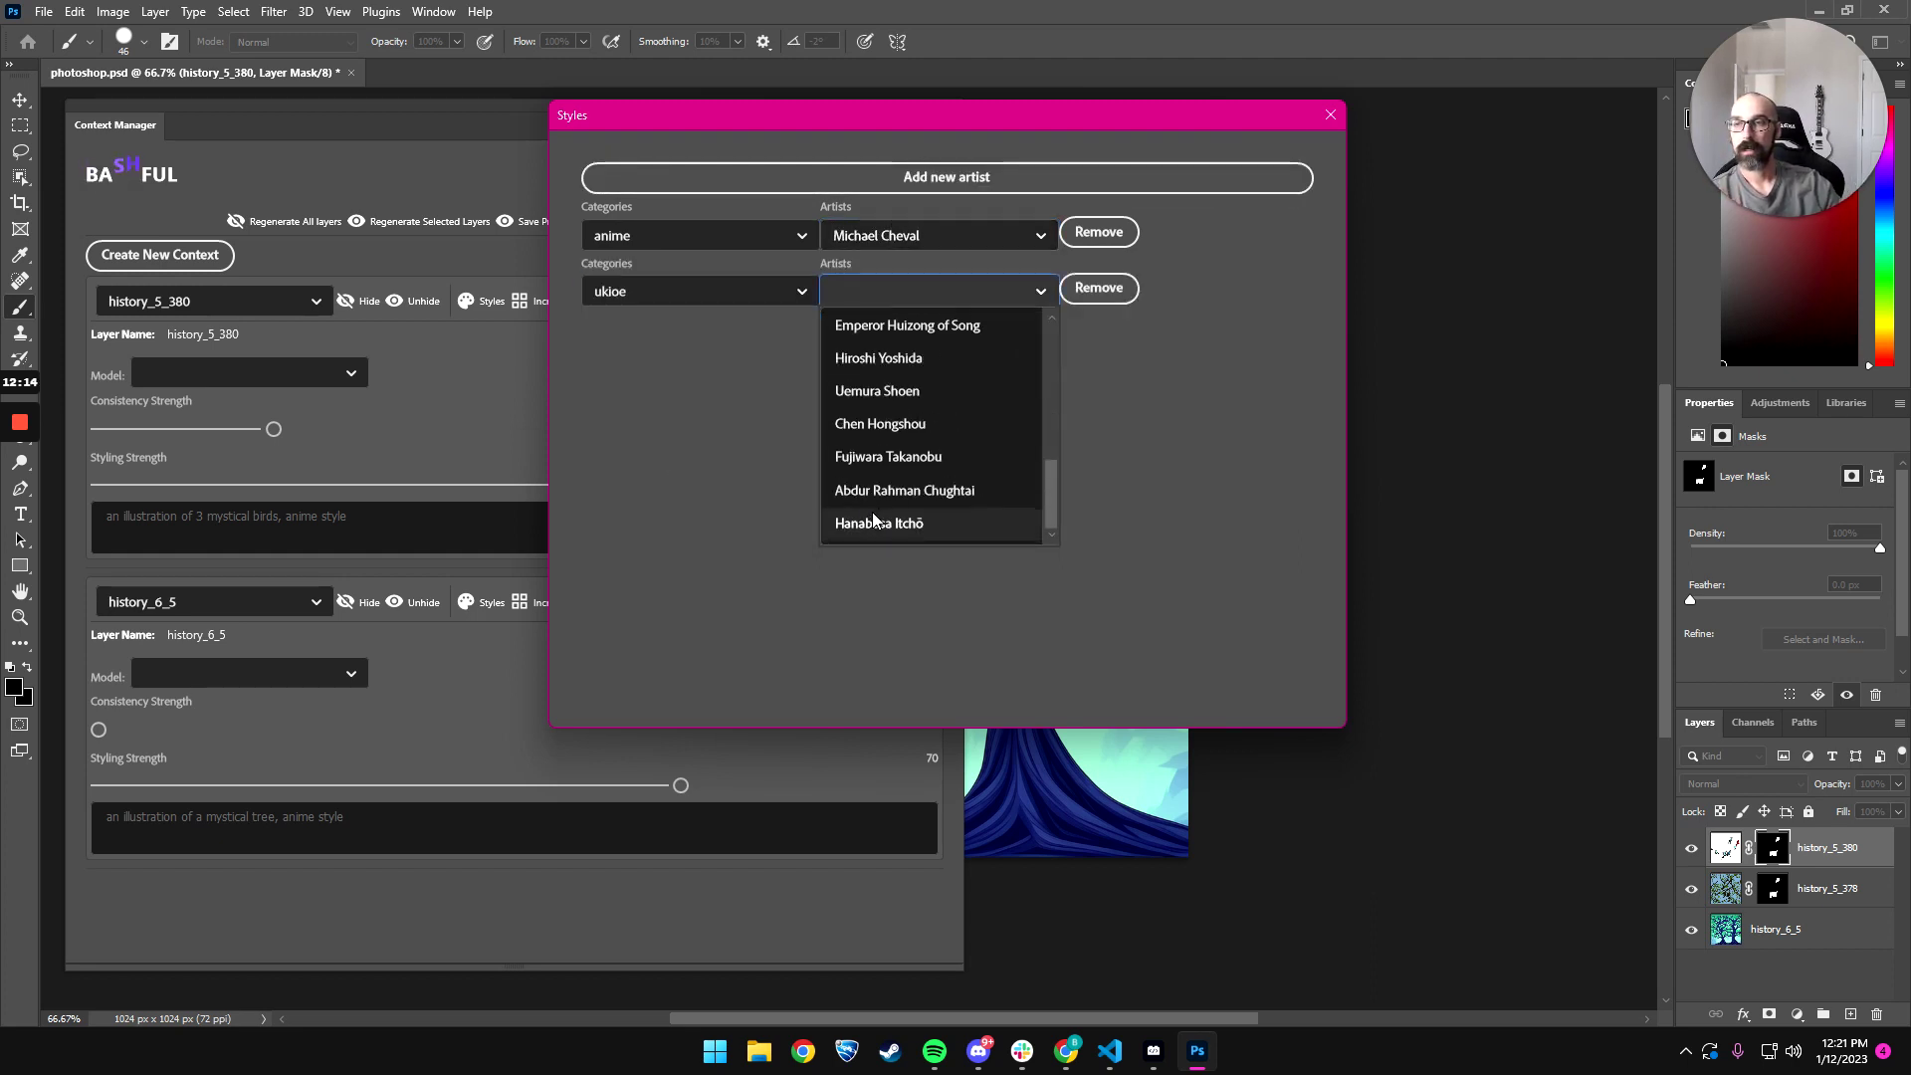
left_click(884, 523)
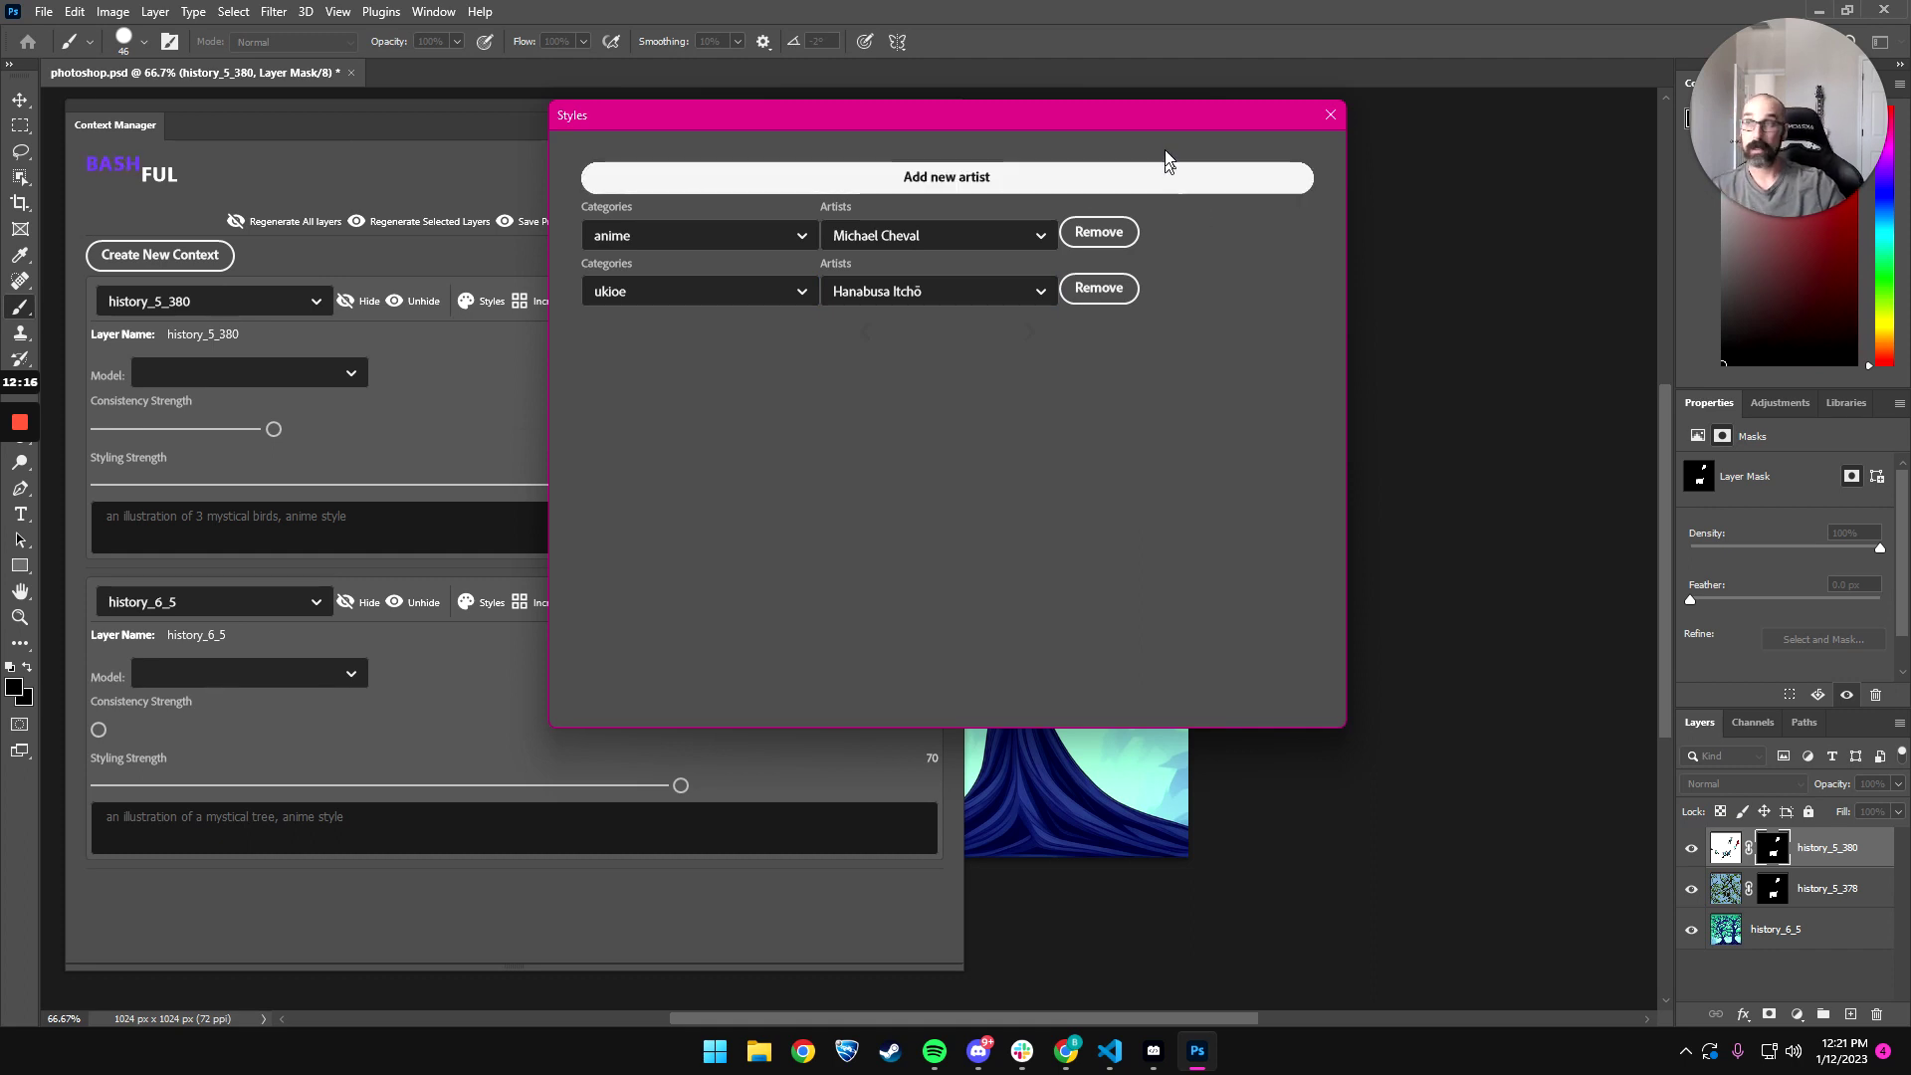
- Remove the empty third style row, close the styles window, and start regenerating the birds layer
left_click_drag(1167, 127, 1522, 181)
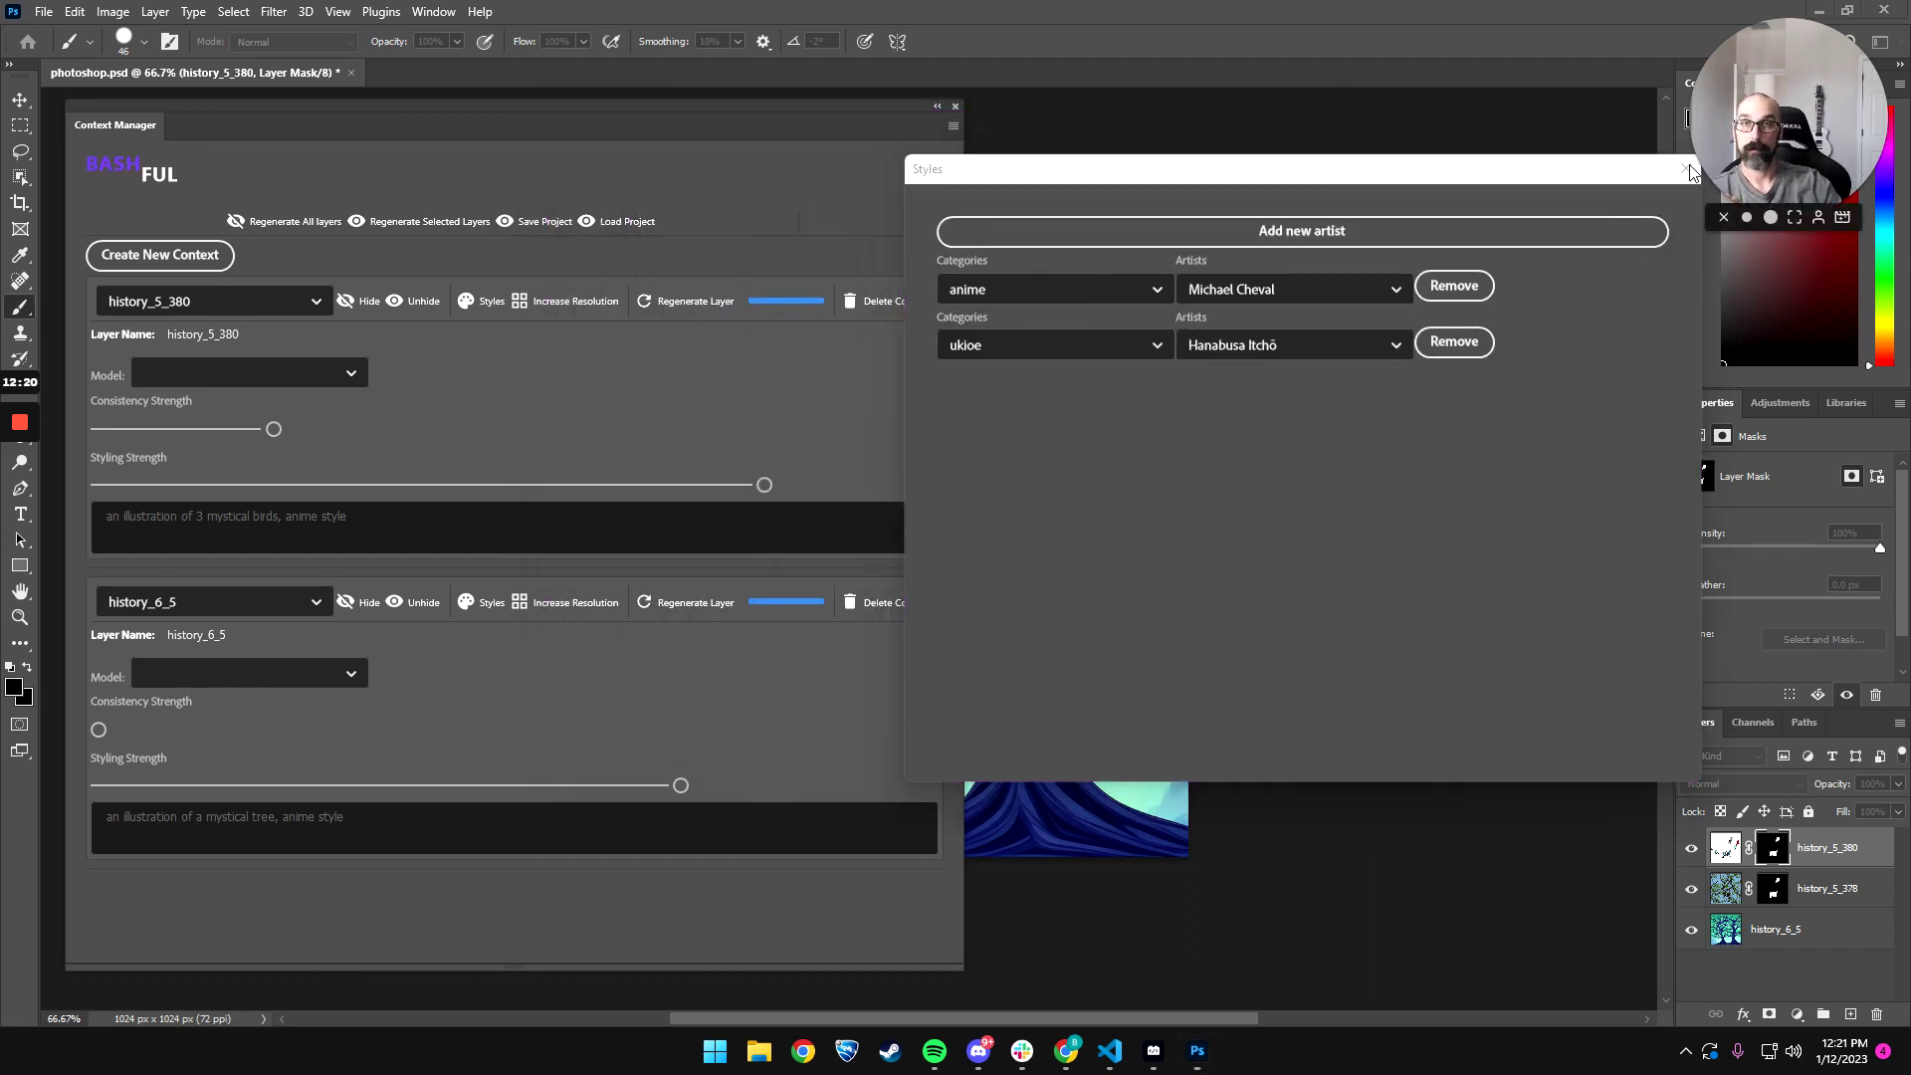
left_click_drag(1455, 172, 1014, 199)
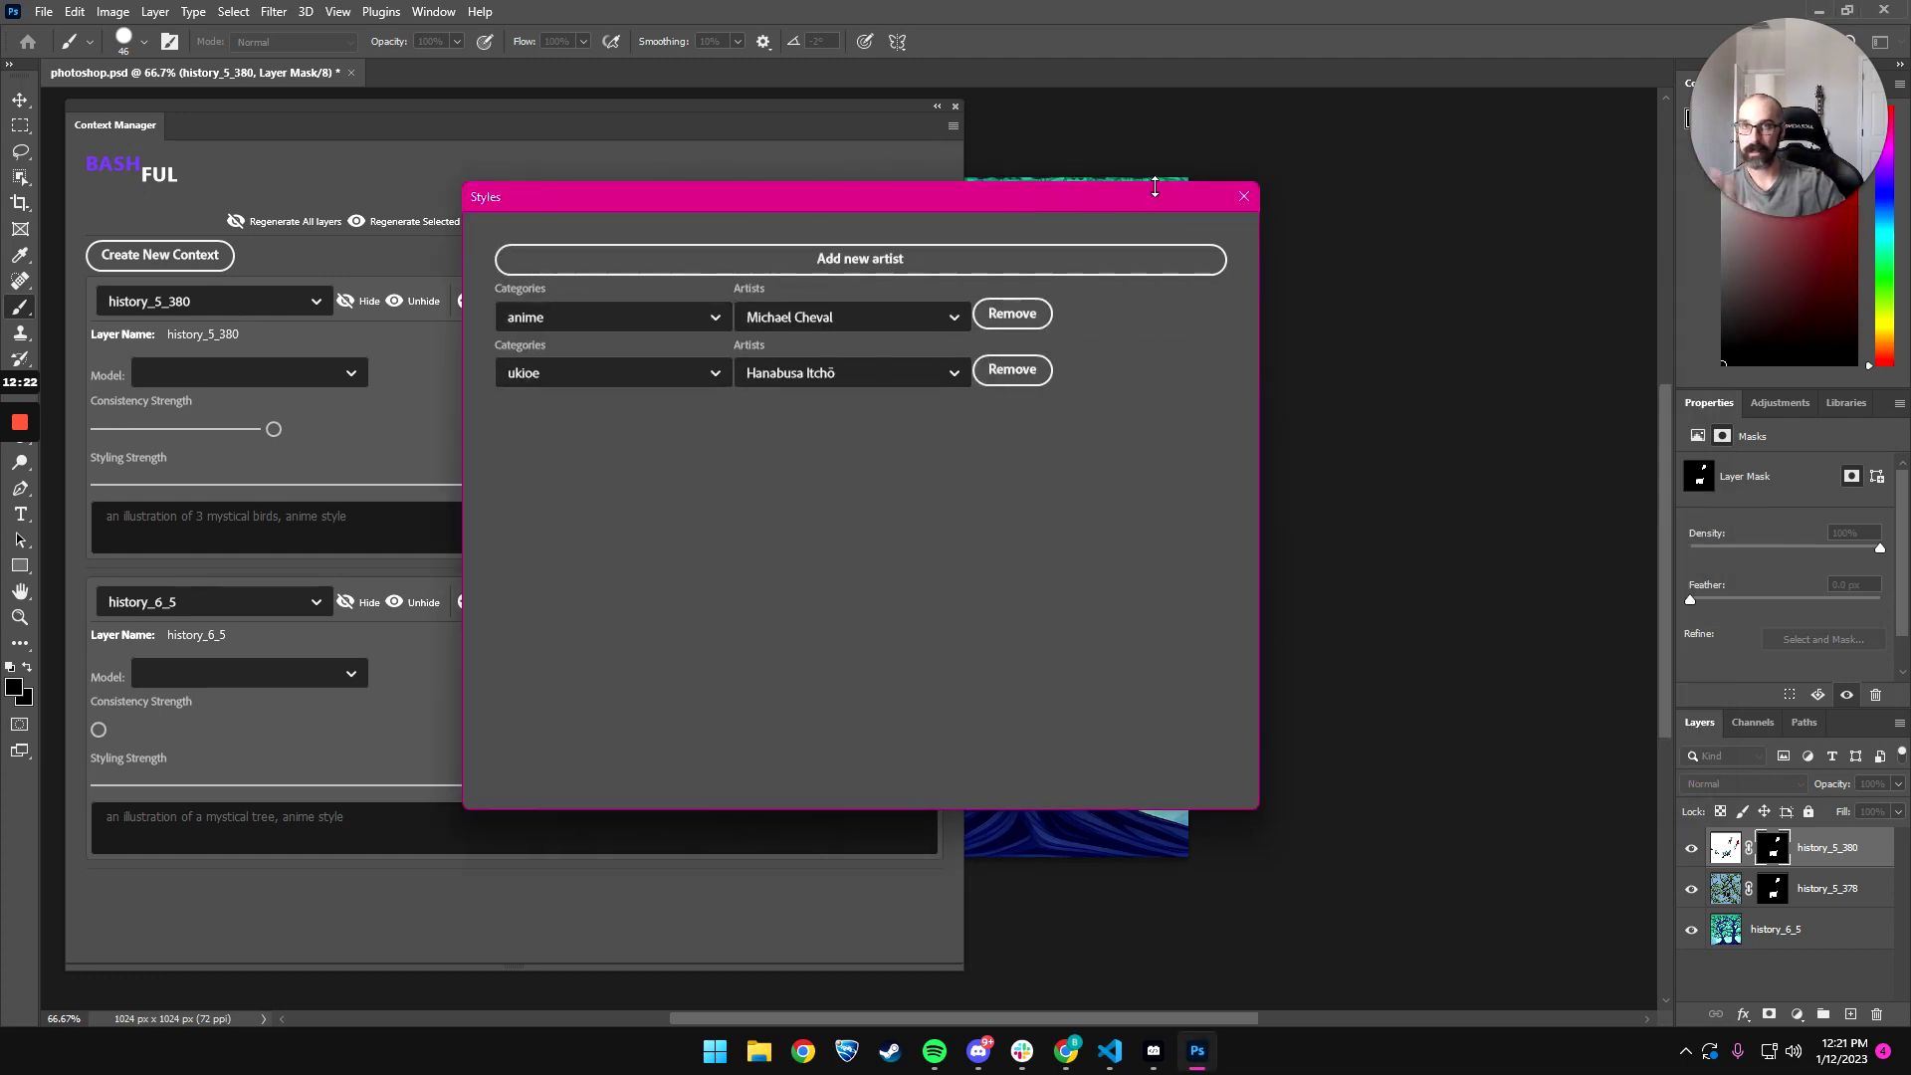
left_click(848, 265)
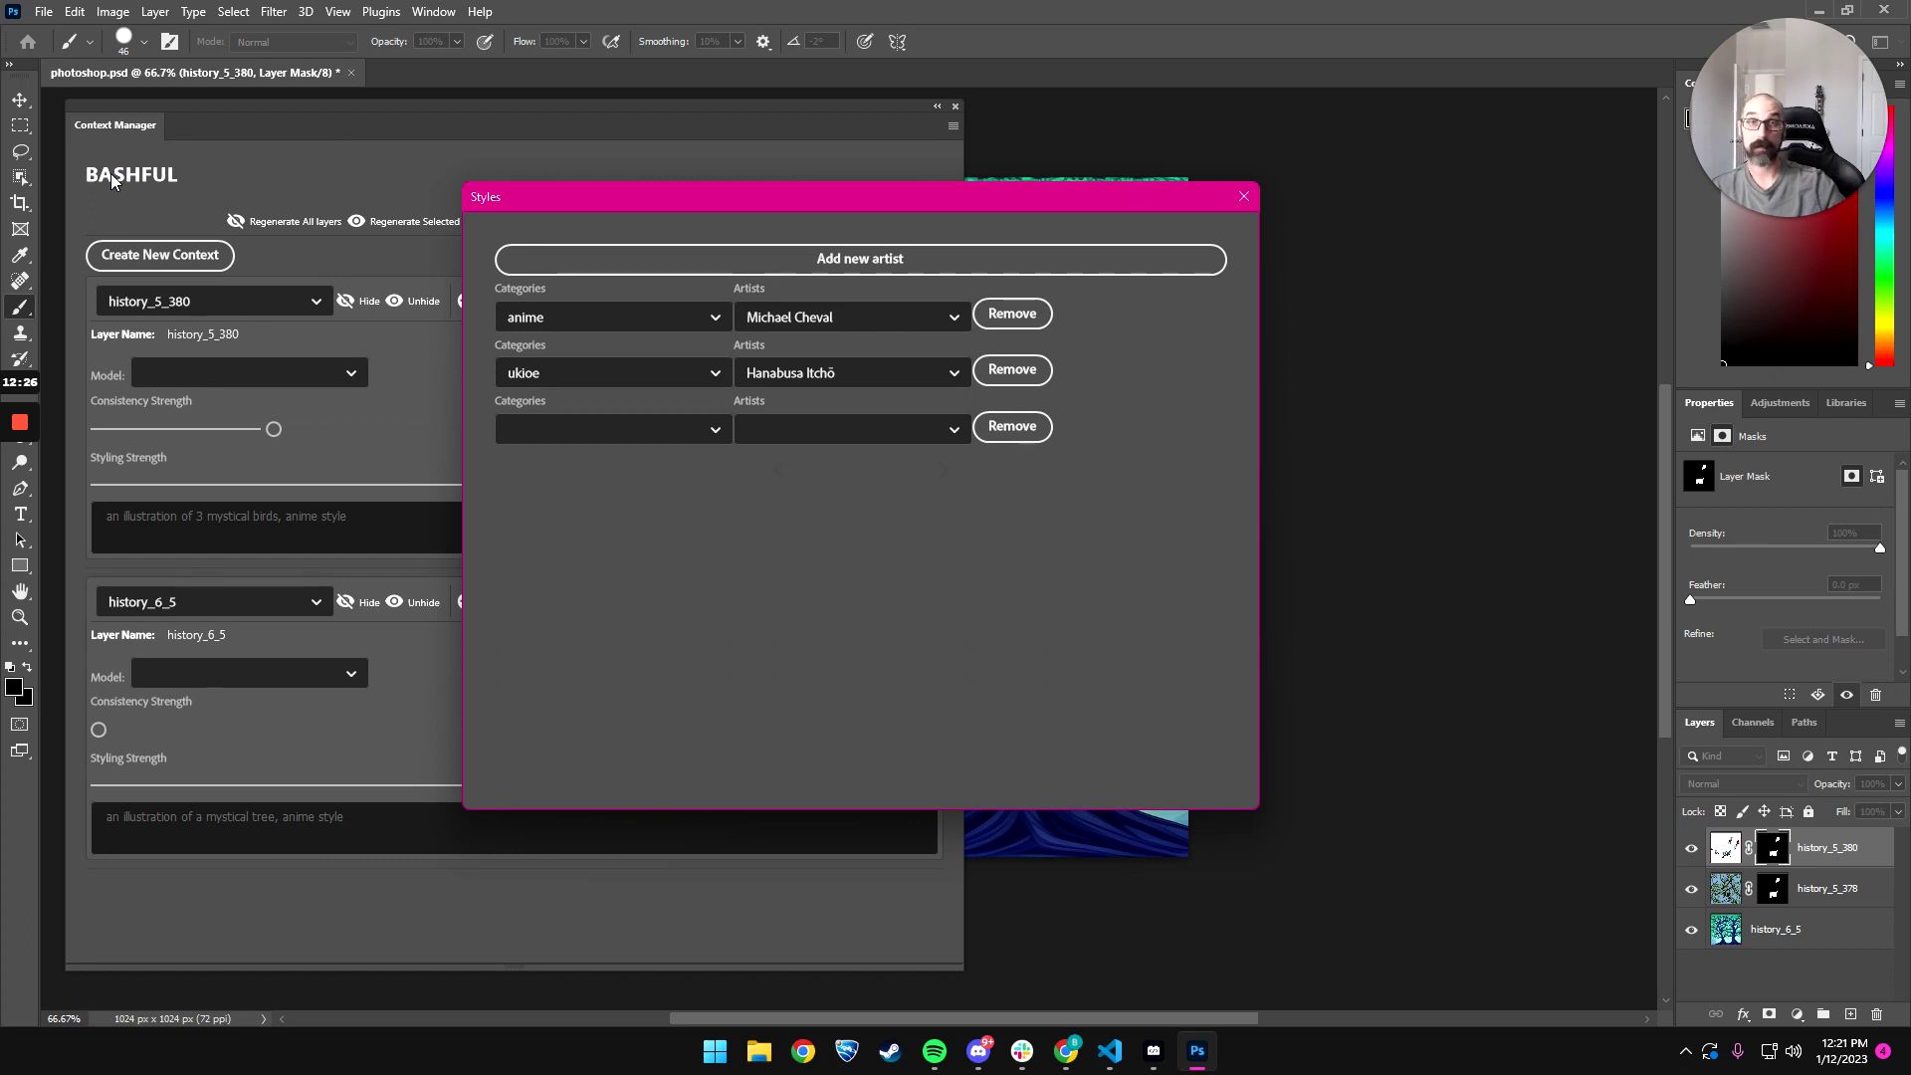
left_click(1012, 426)
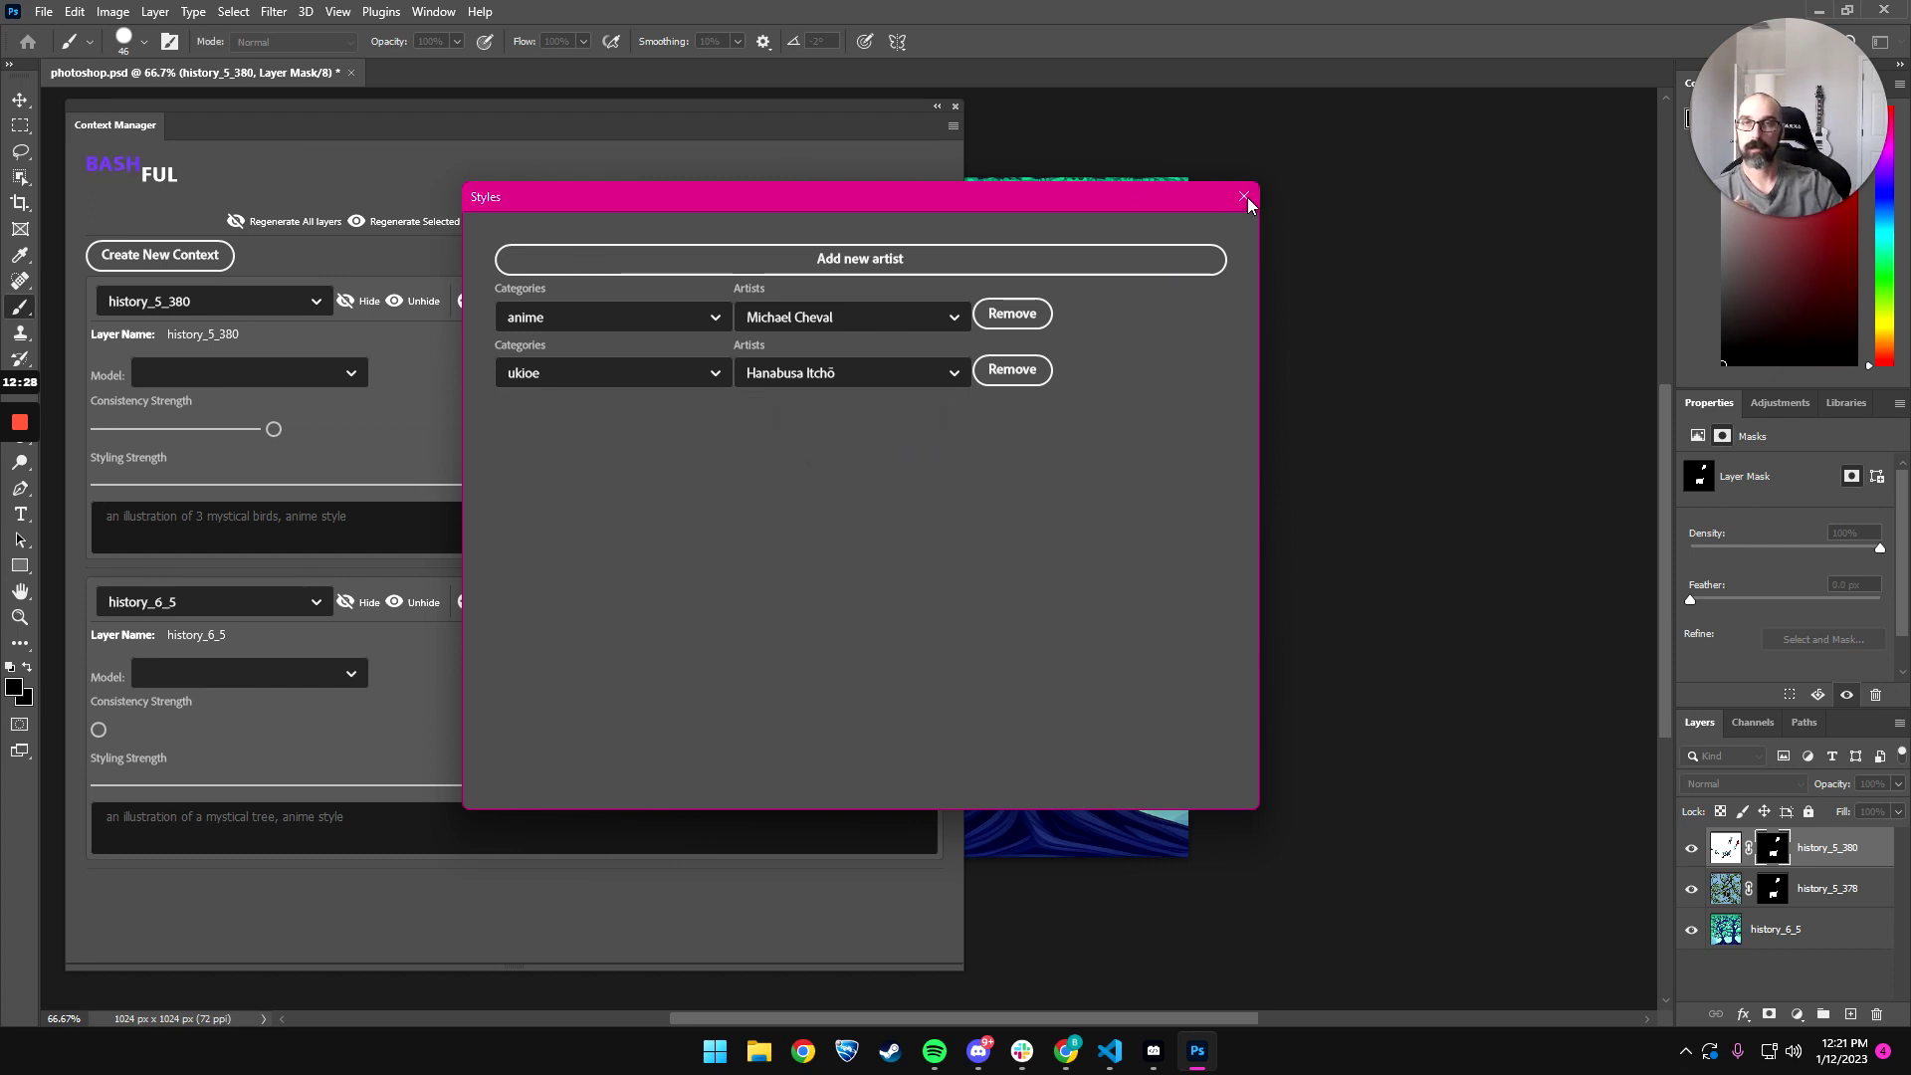
left_click(1243, 198)
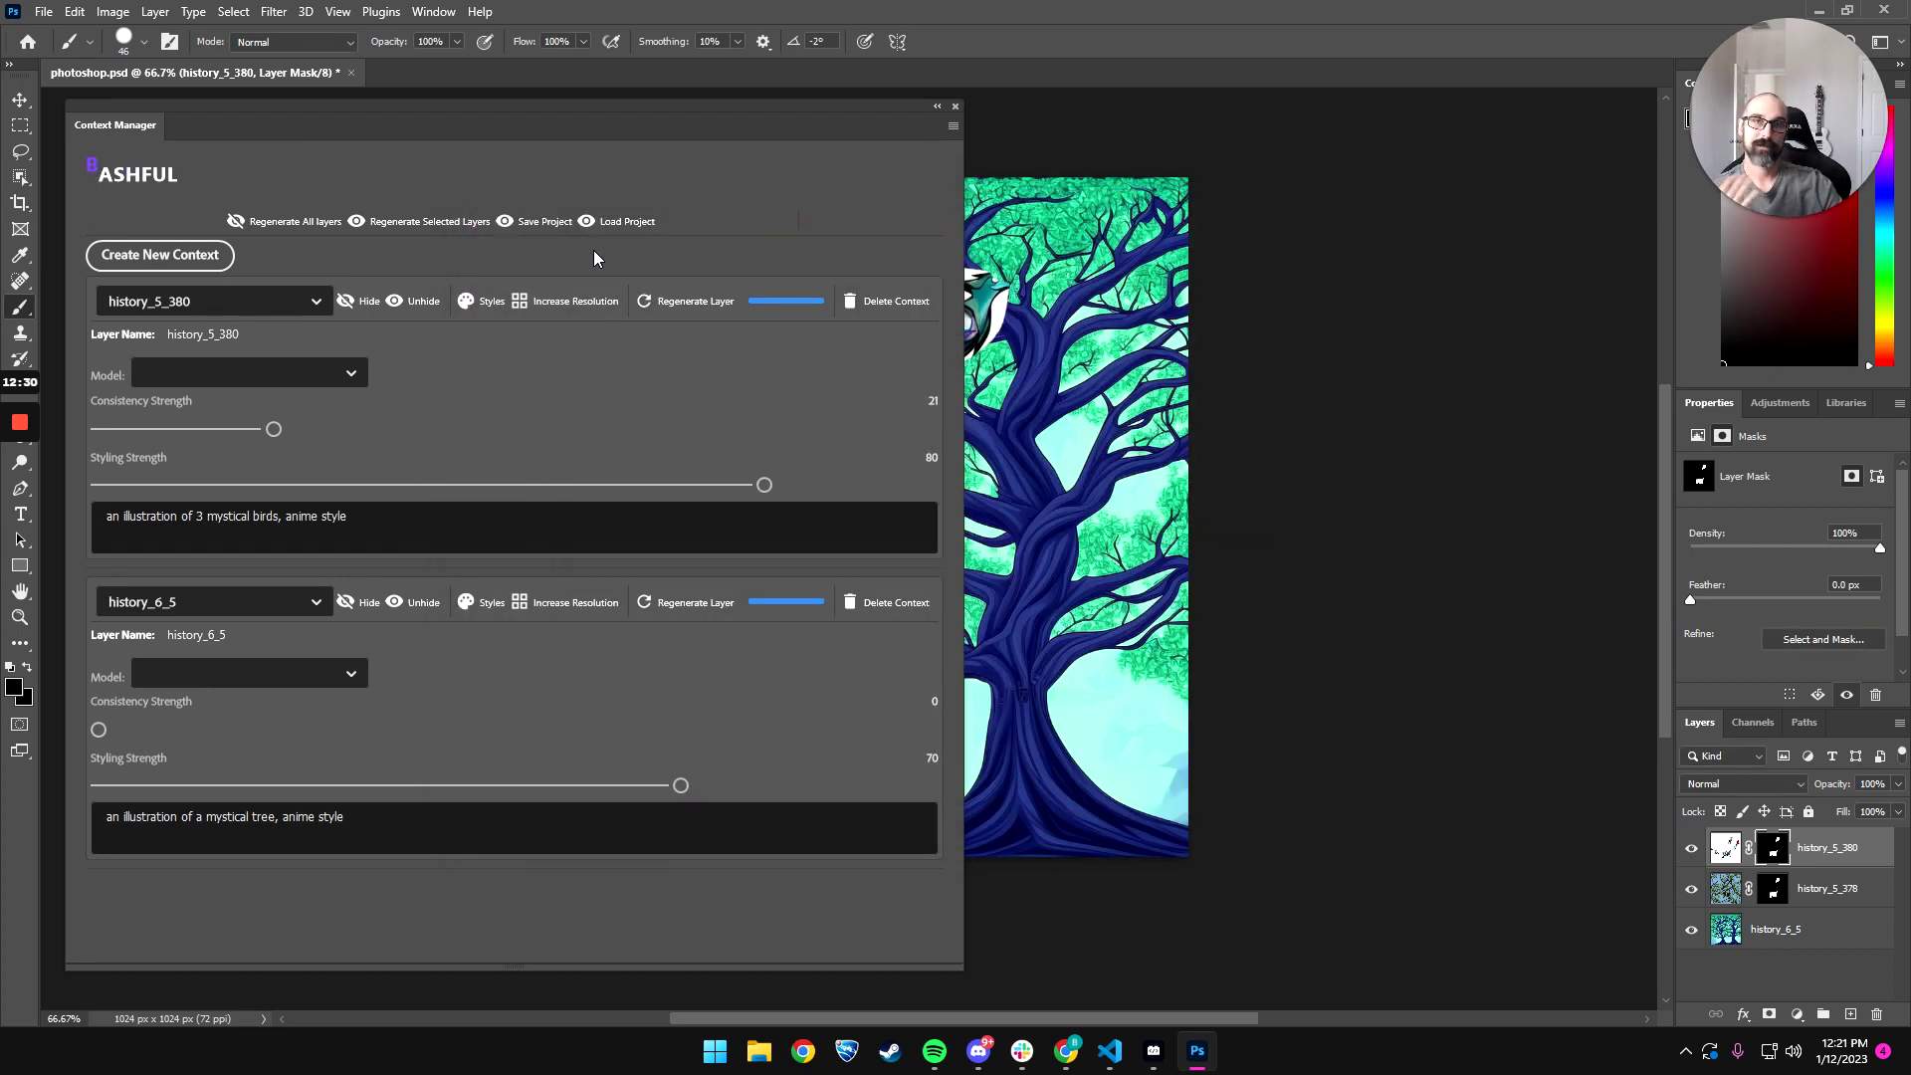
left_click(684, 300)
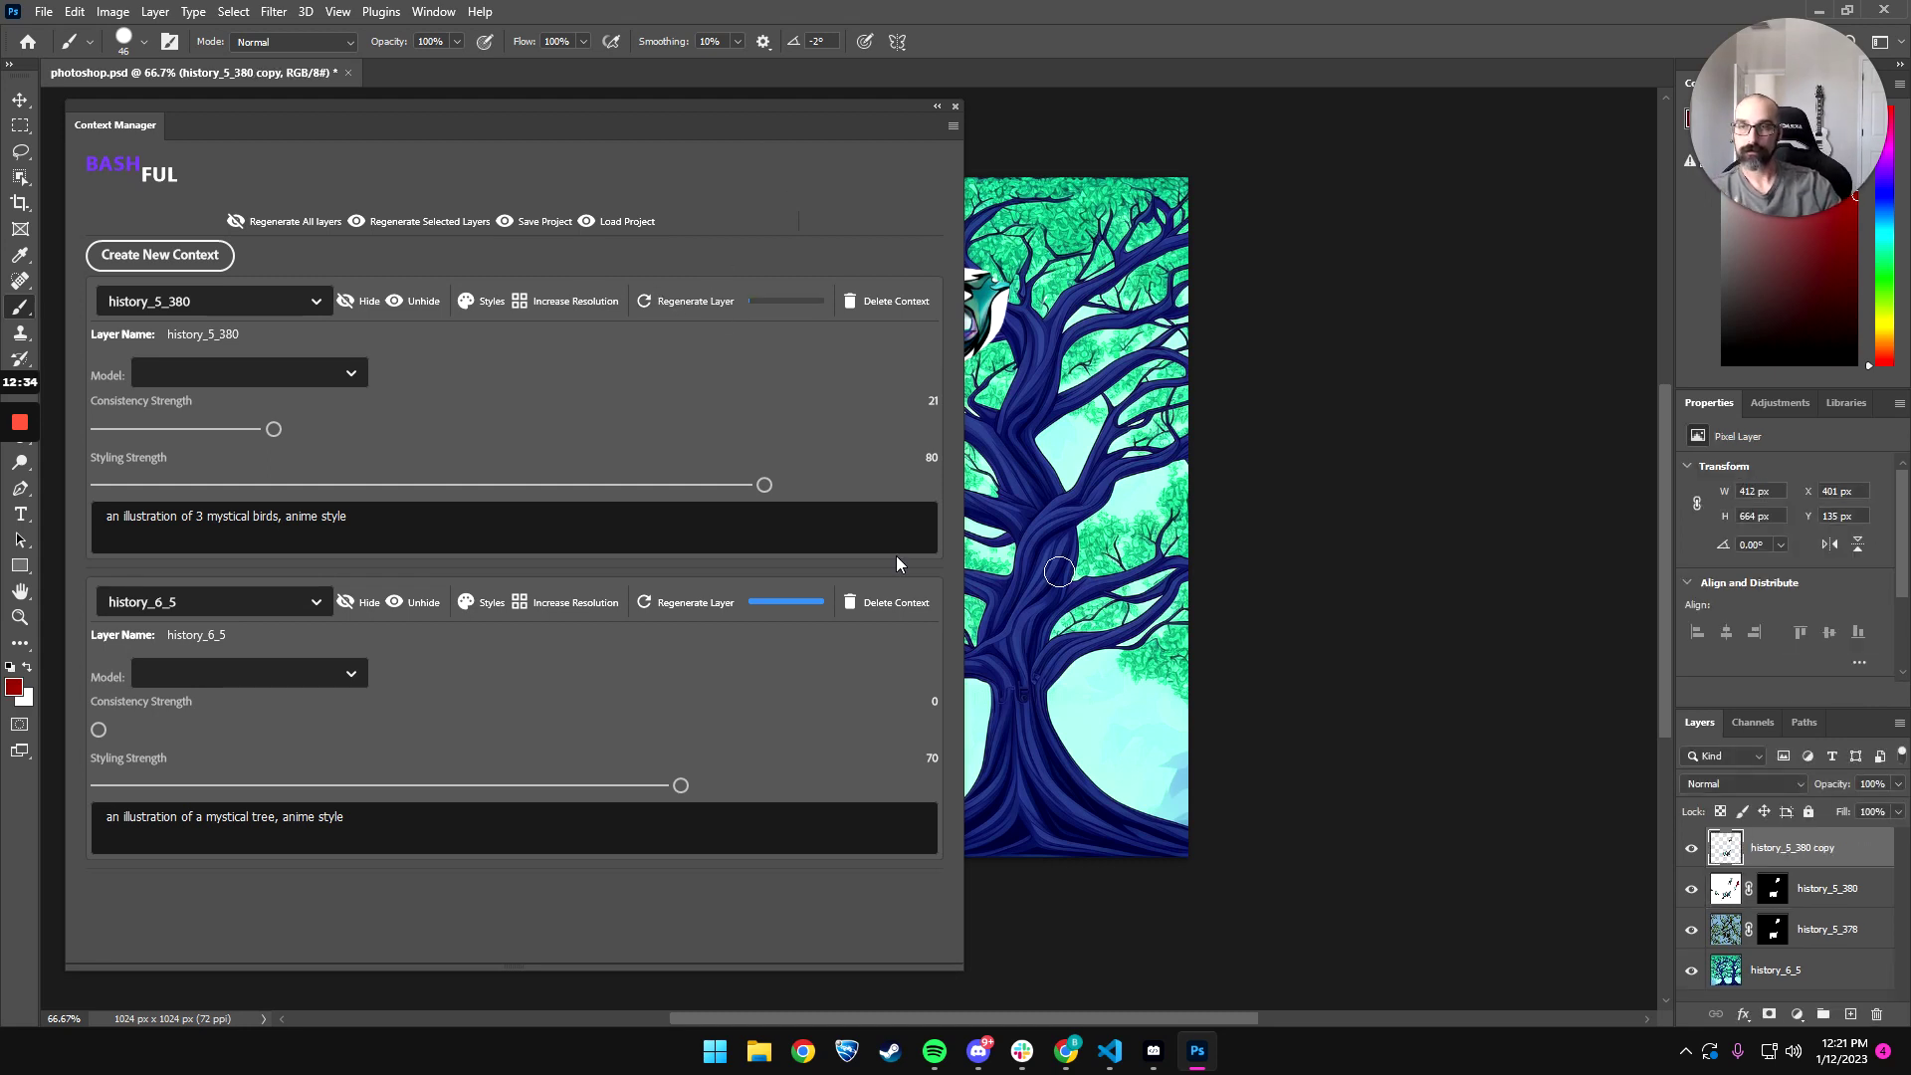
- Move the Bashful panel aside, collapse it, and park it above the canvas so the tree shows
left_click_drag(818, 119, 787, 114)
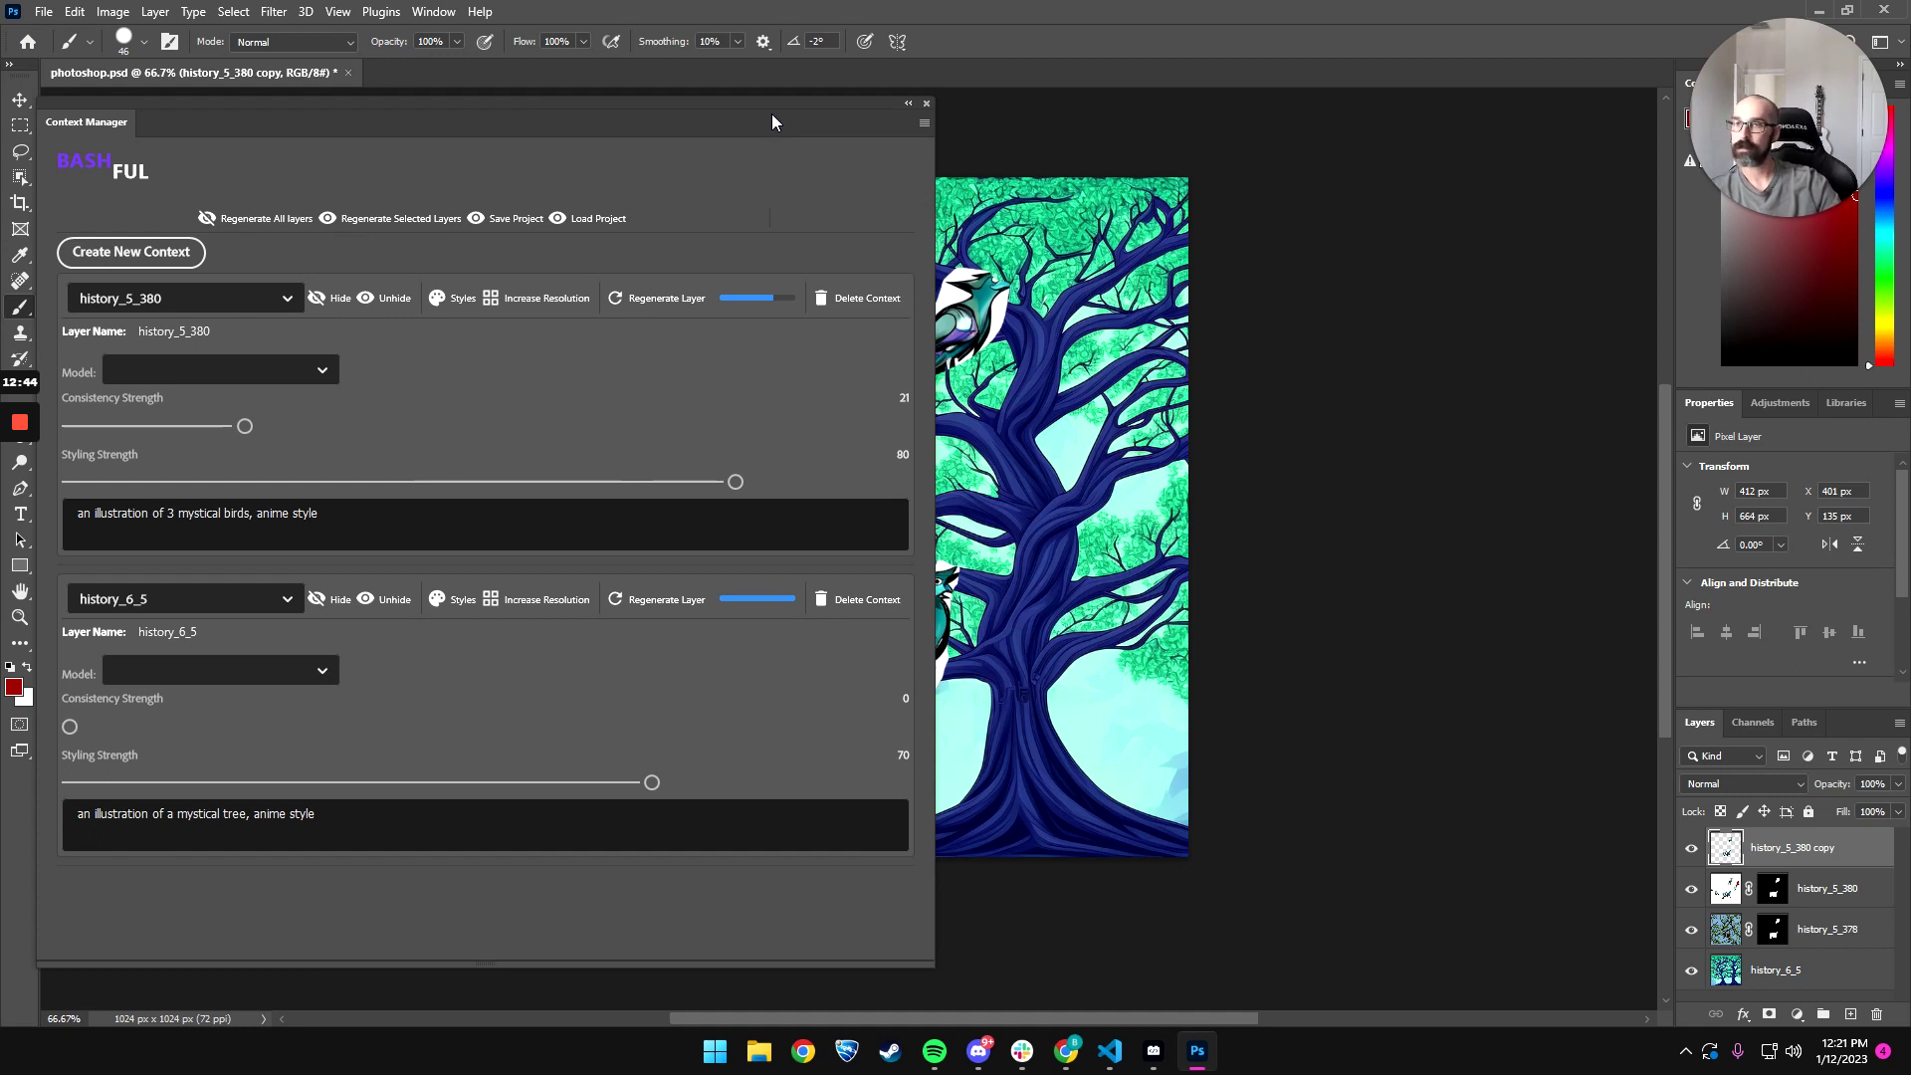
left_click_drag(793, 112, 559, 177)
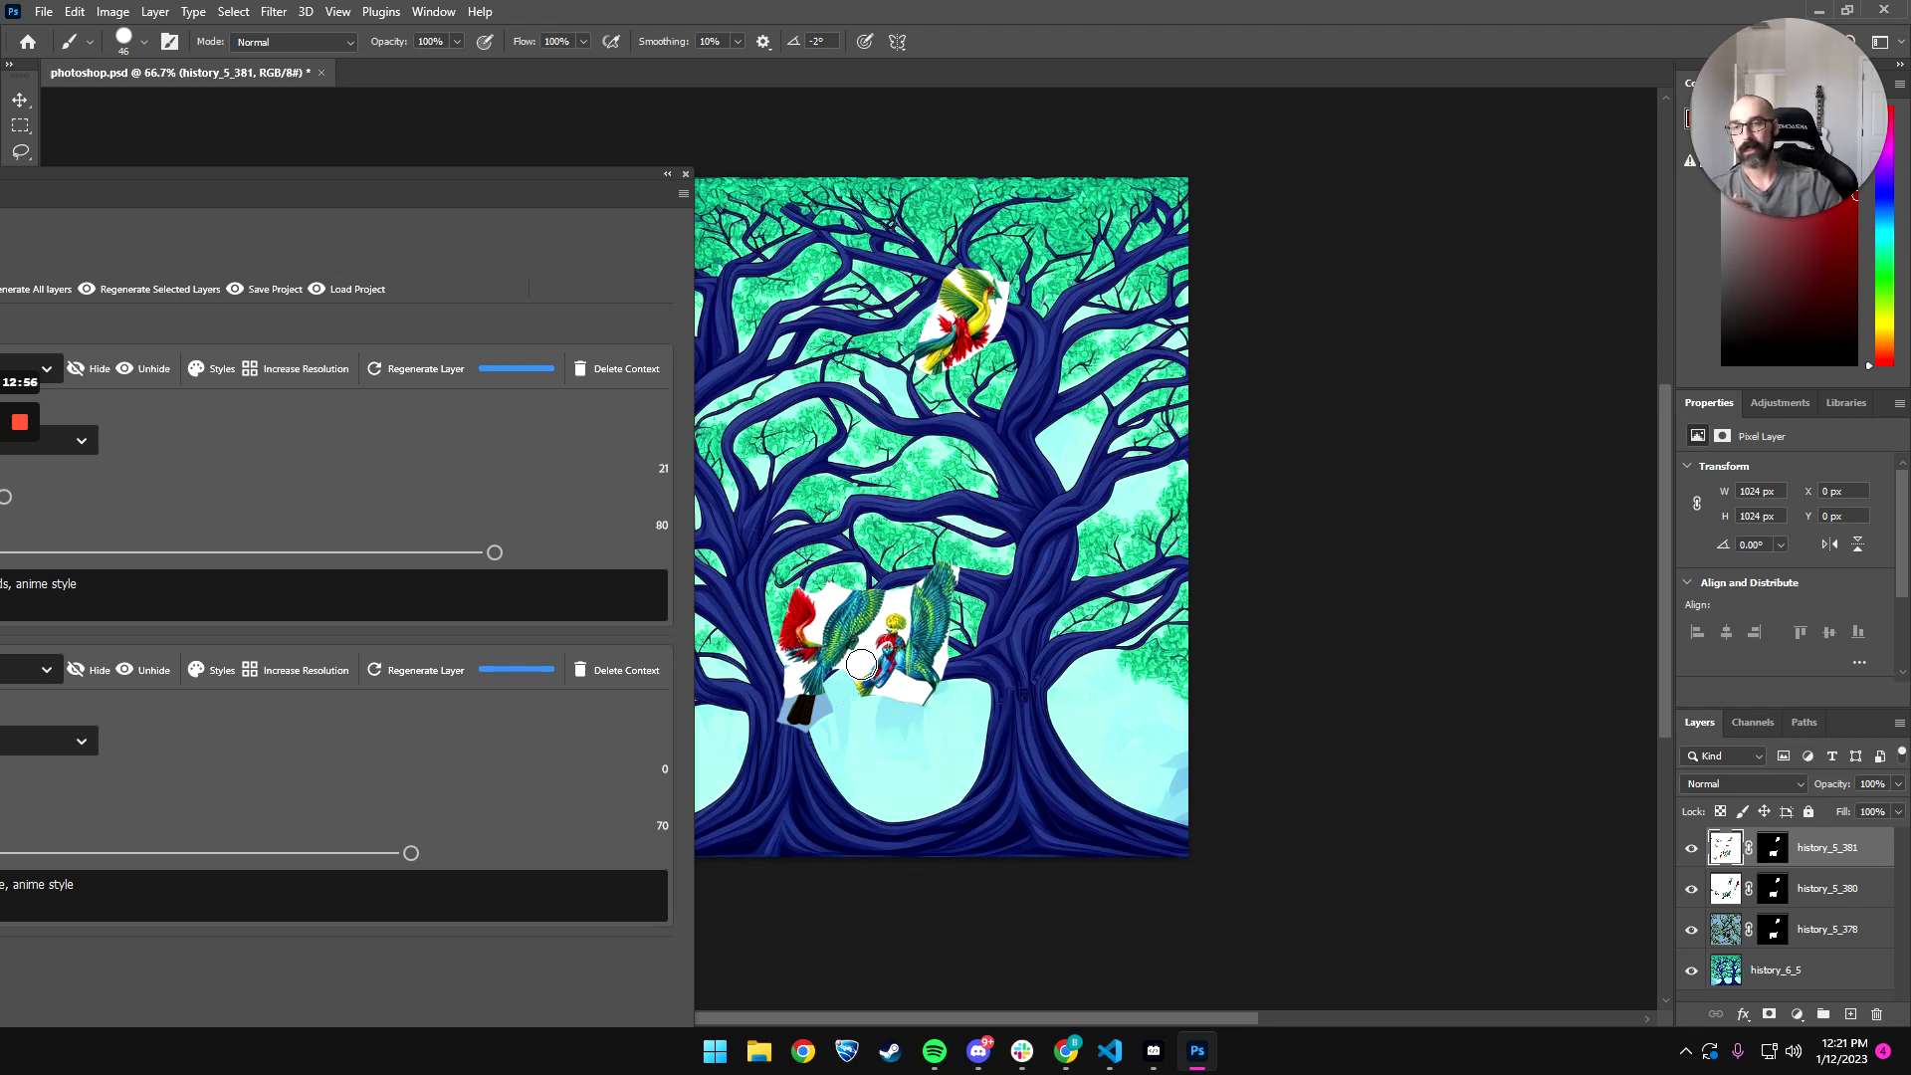
left_click_drag(436, 195, 516, 176)
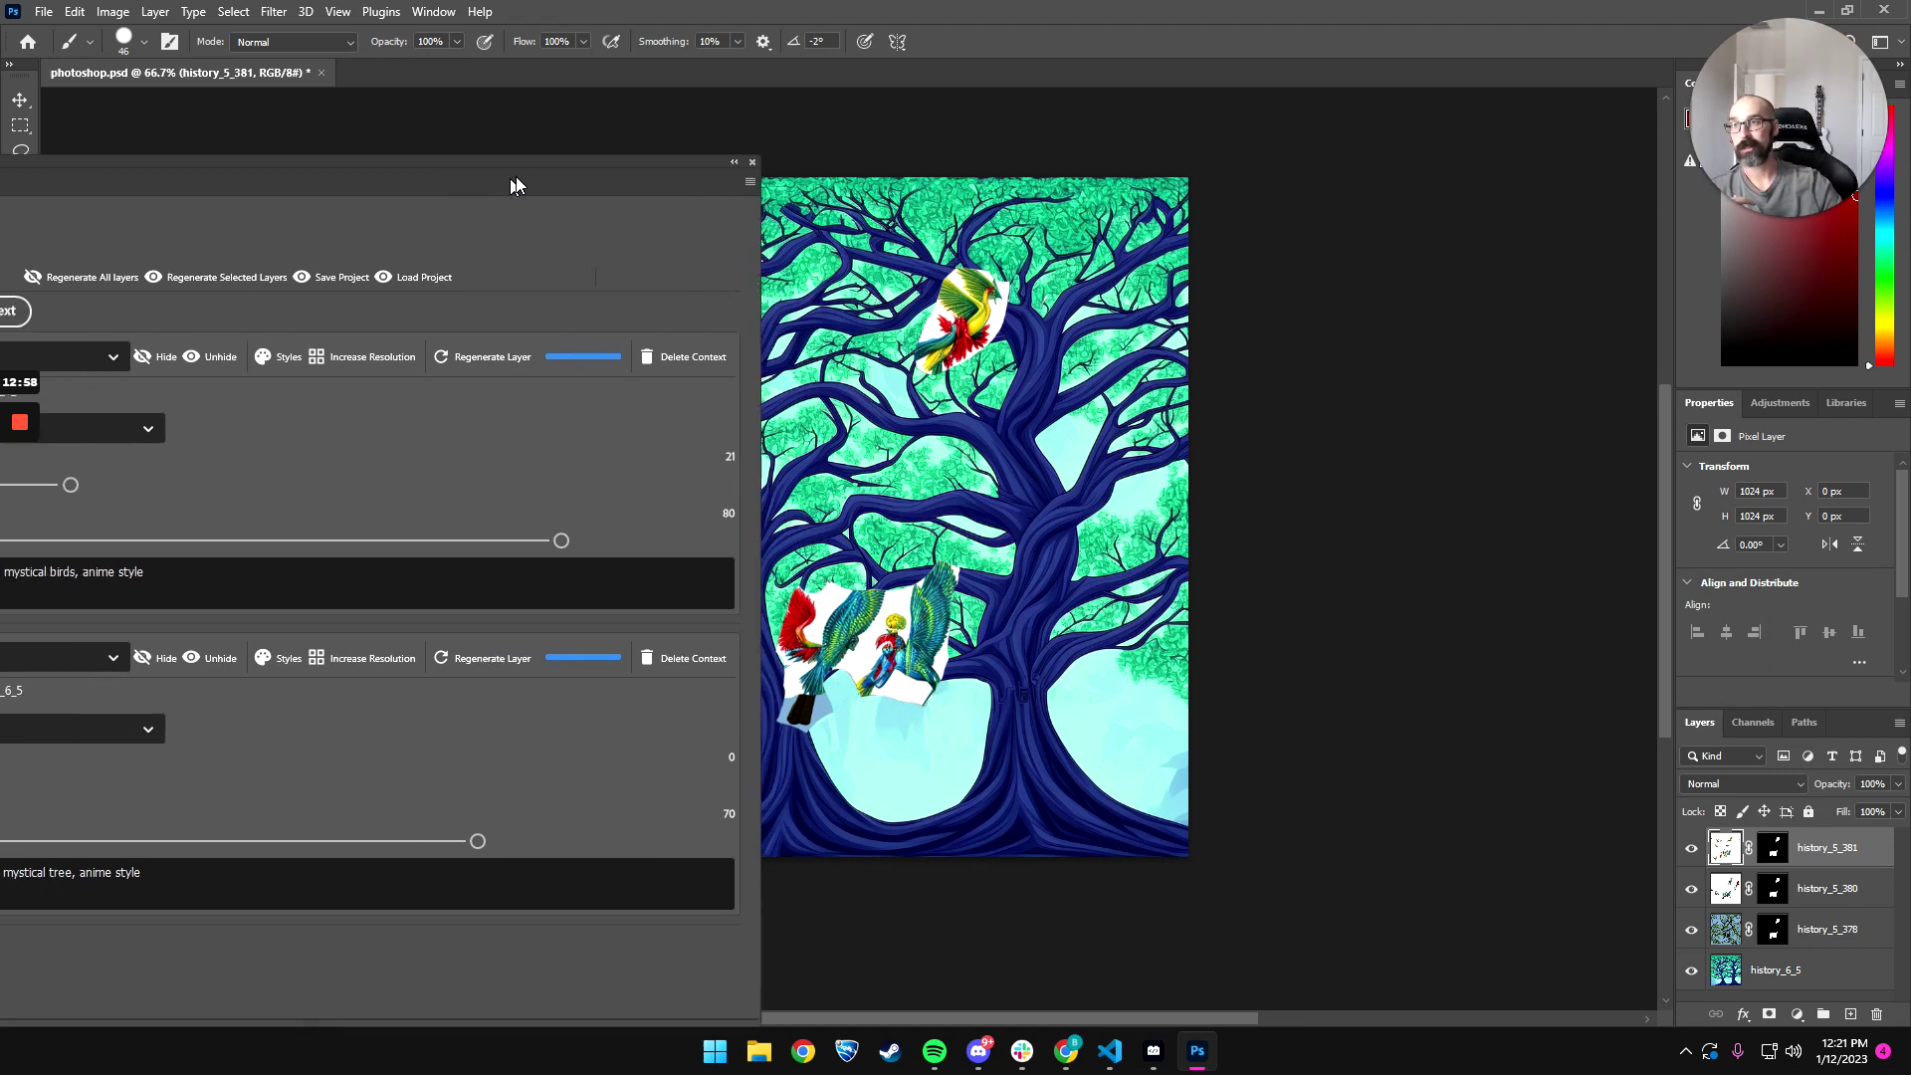
double_click(516, 176)
left_click_drag(665, 171, 1258, 187)
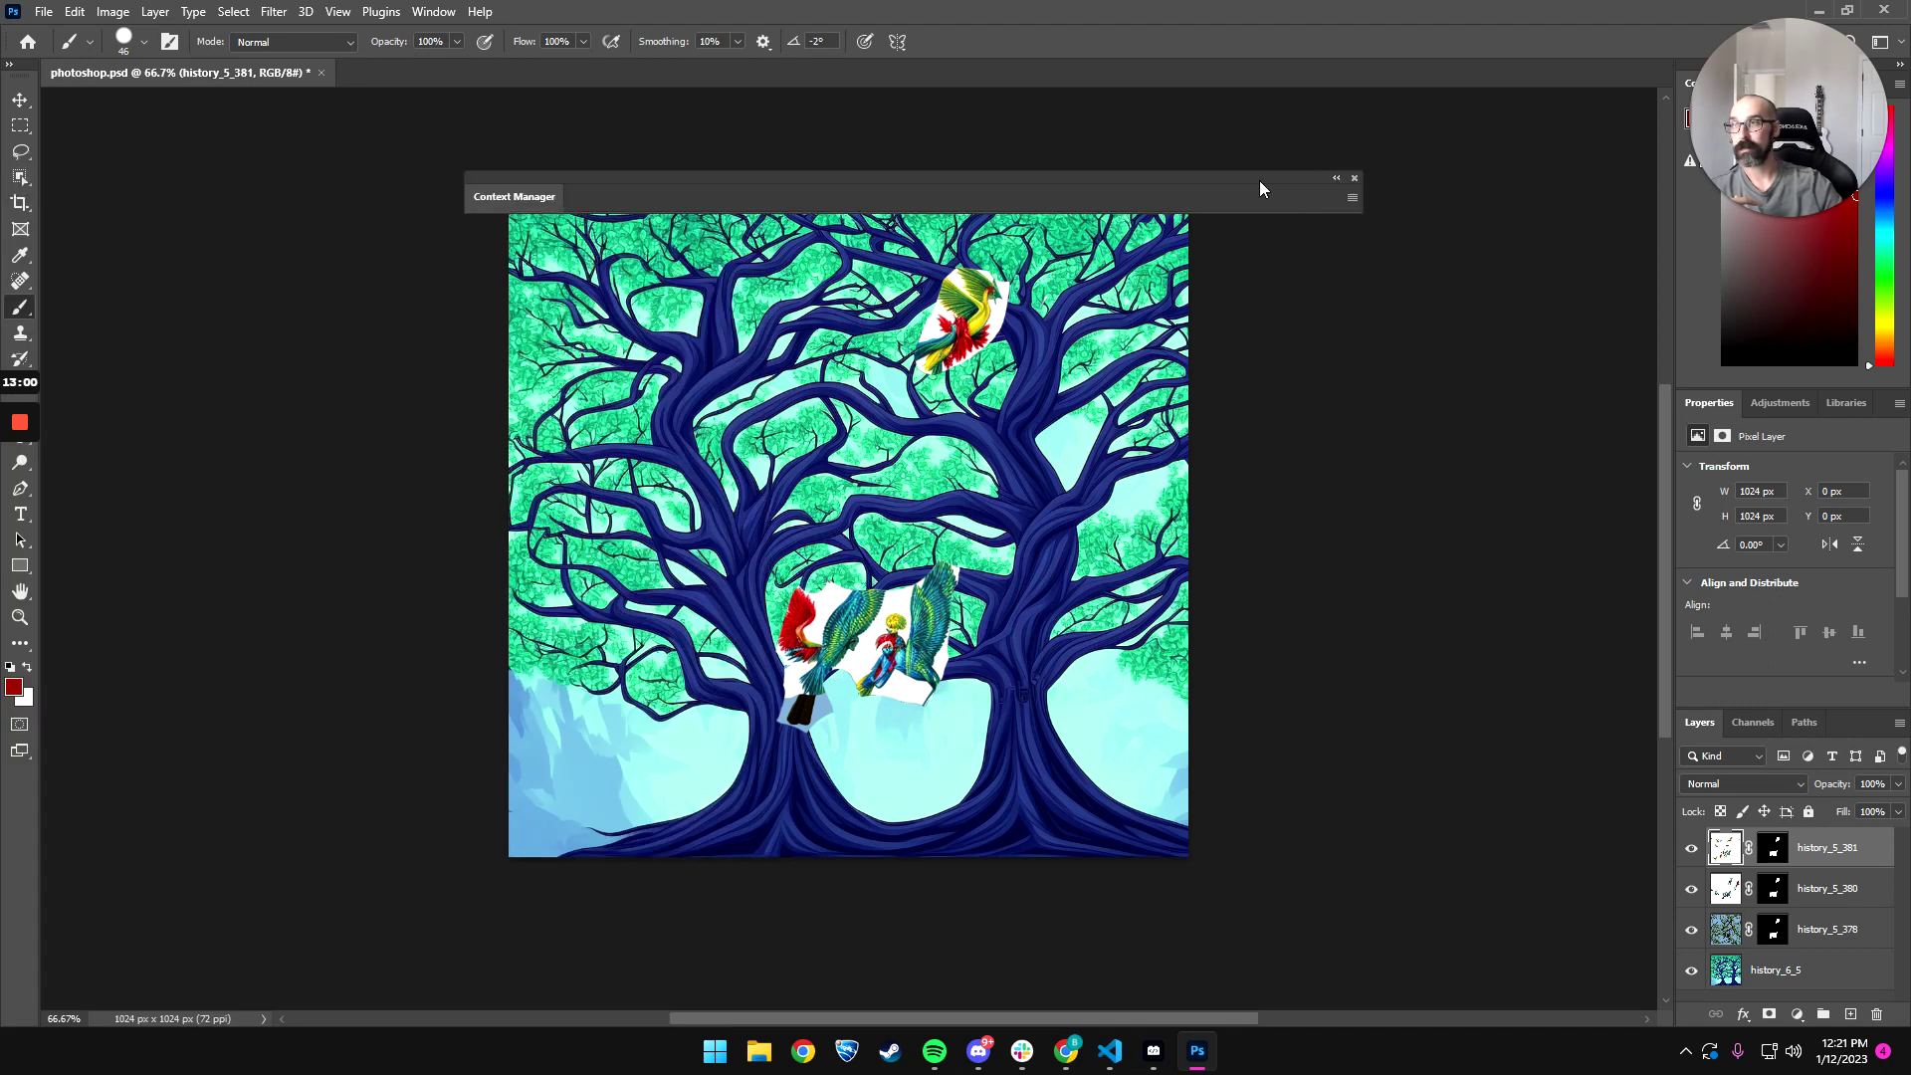
- Try Object Selection on the middle blue winged bird and the top red-and-yellow bird
left_click(18, 180)
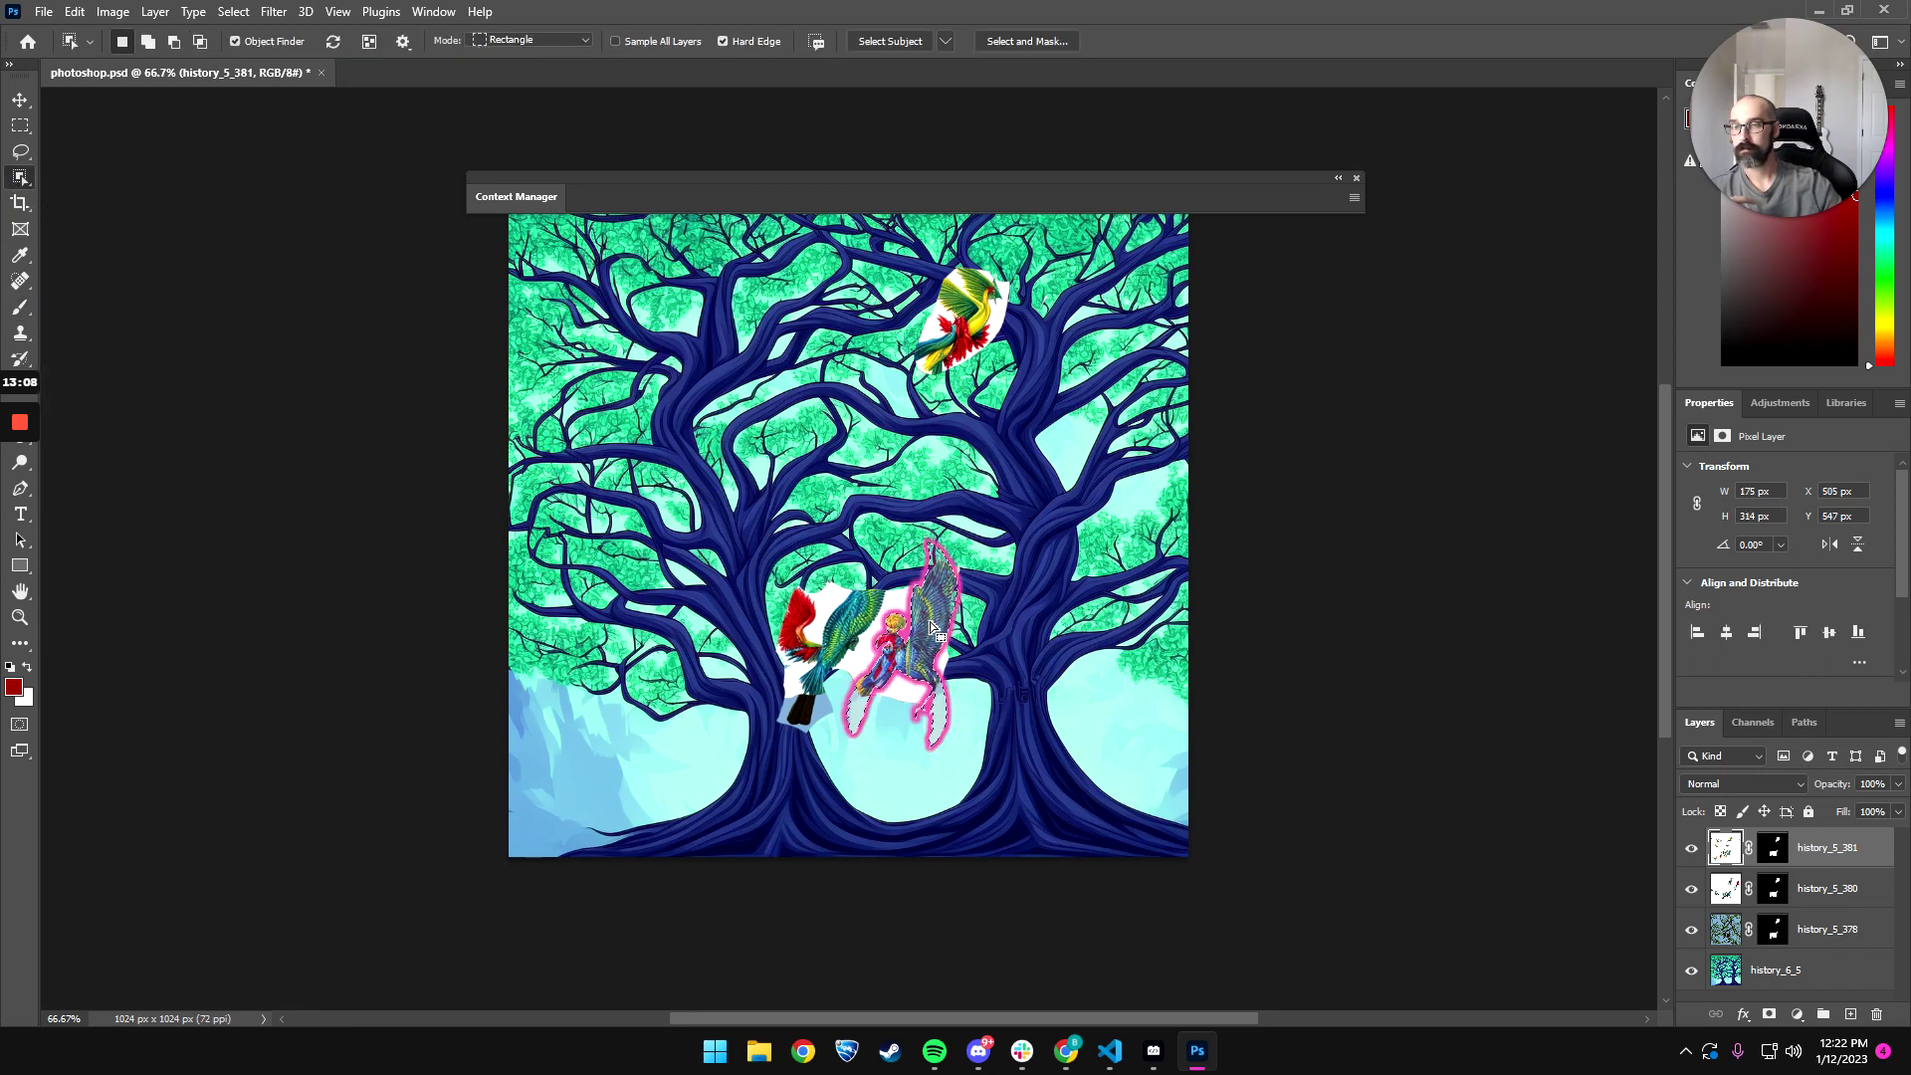
left_click(932, 629)
left_click_drag(933, 629, 1071, 585)
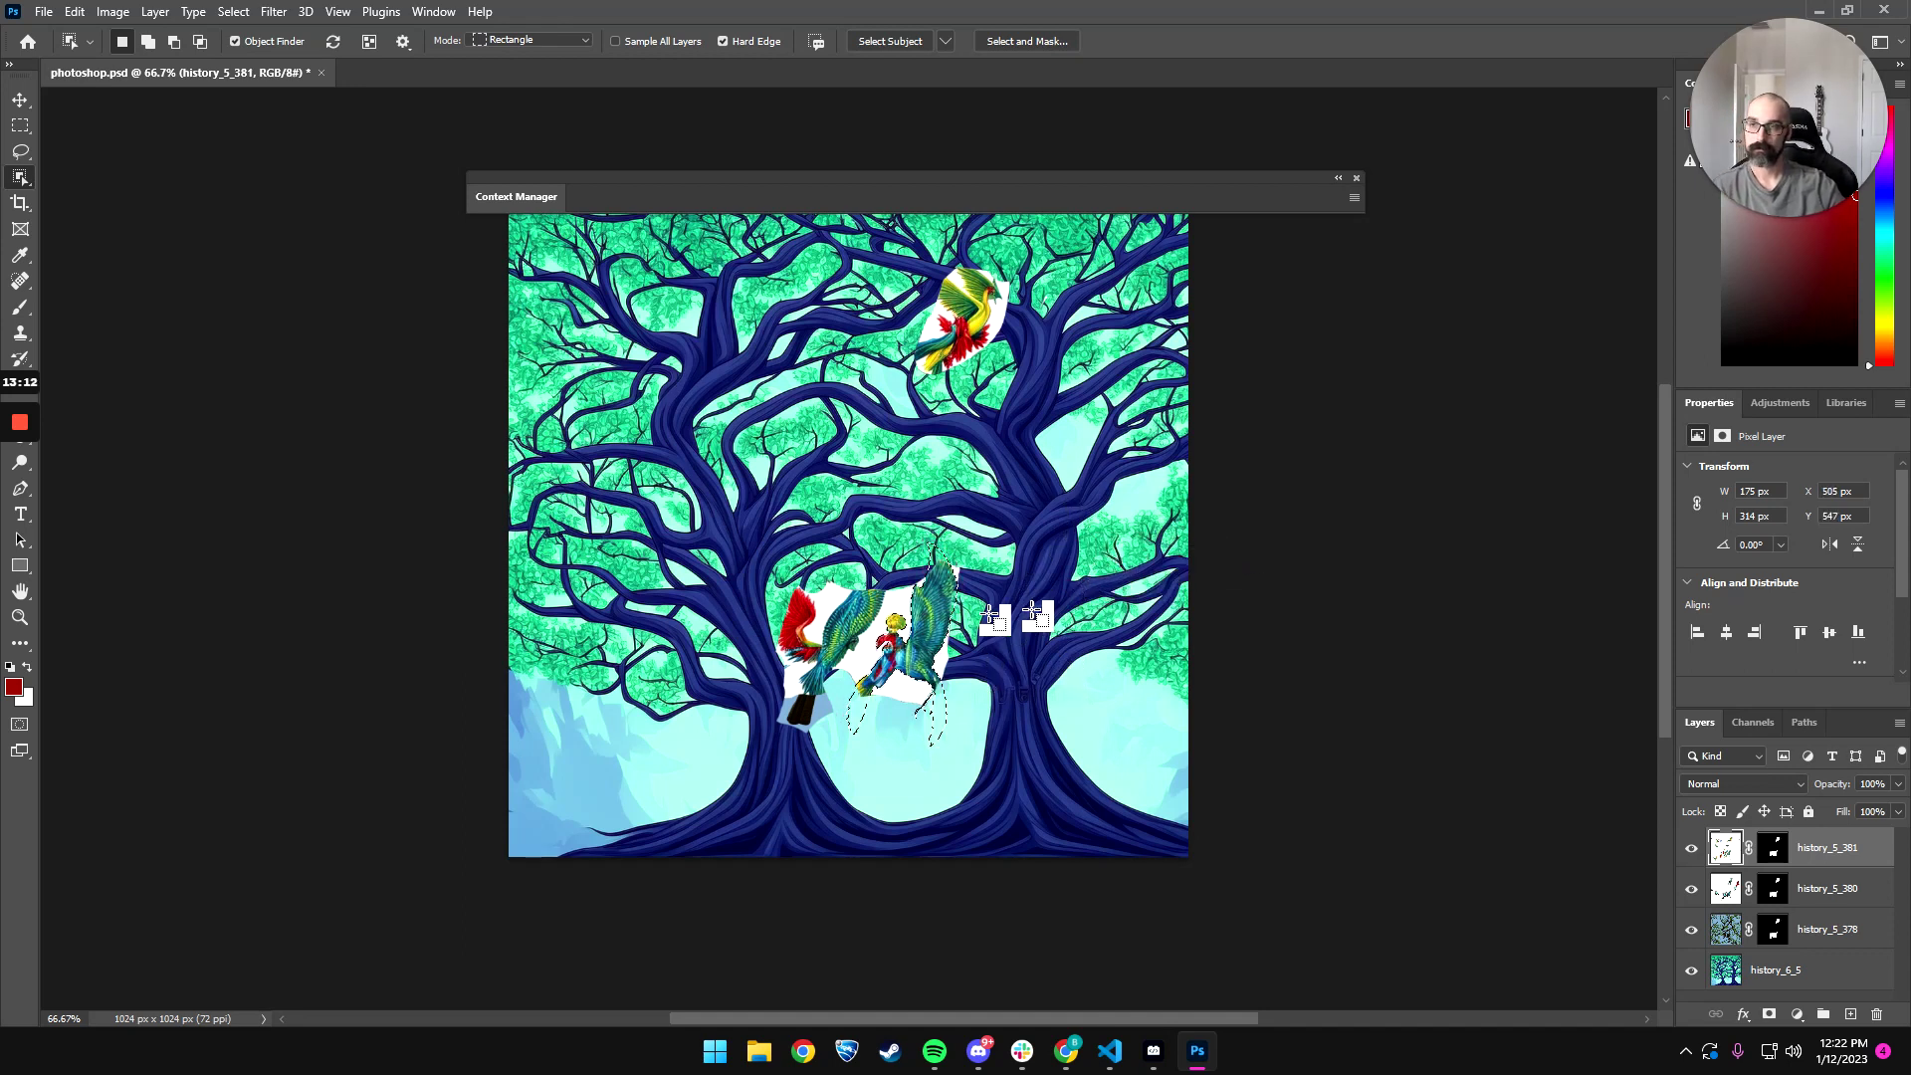
left_click(920, 635)
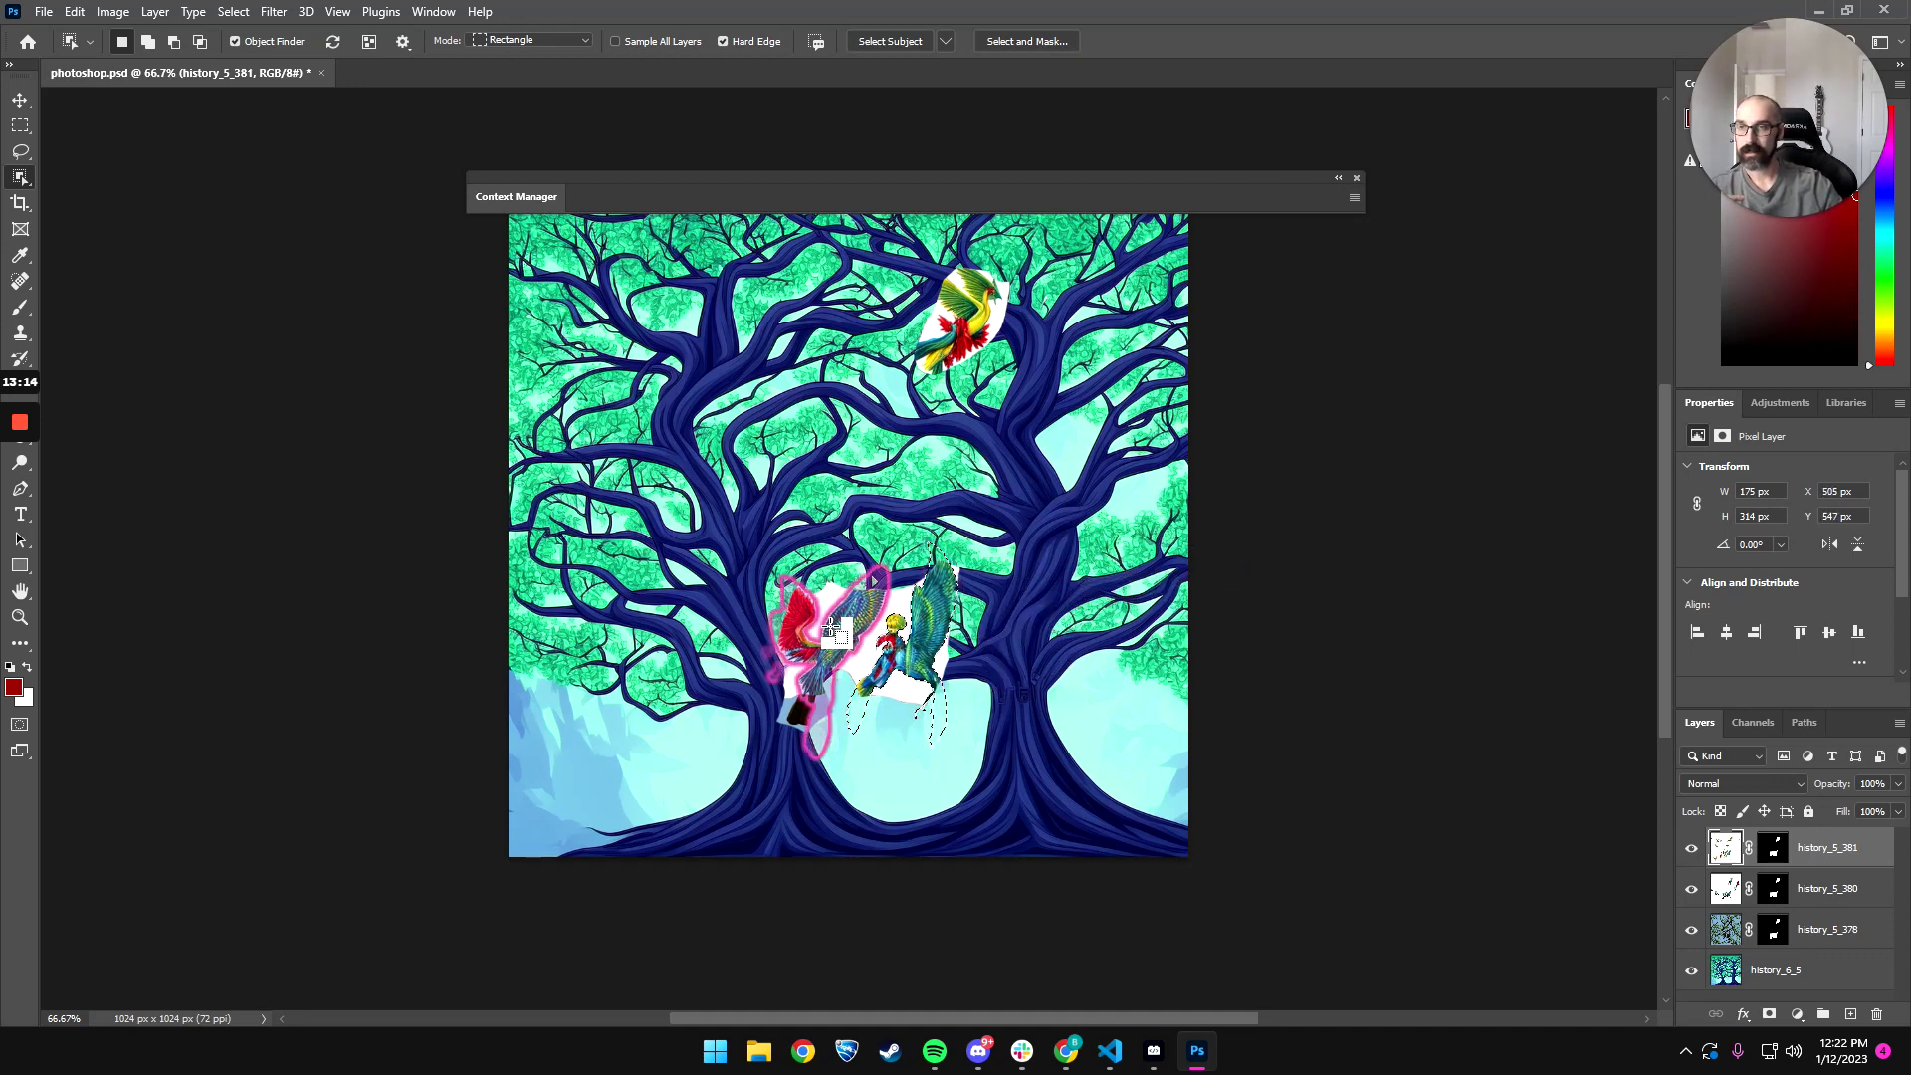
left_click(975, 369)
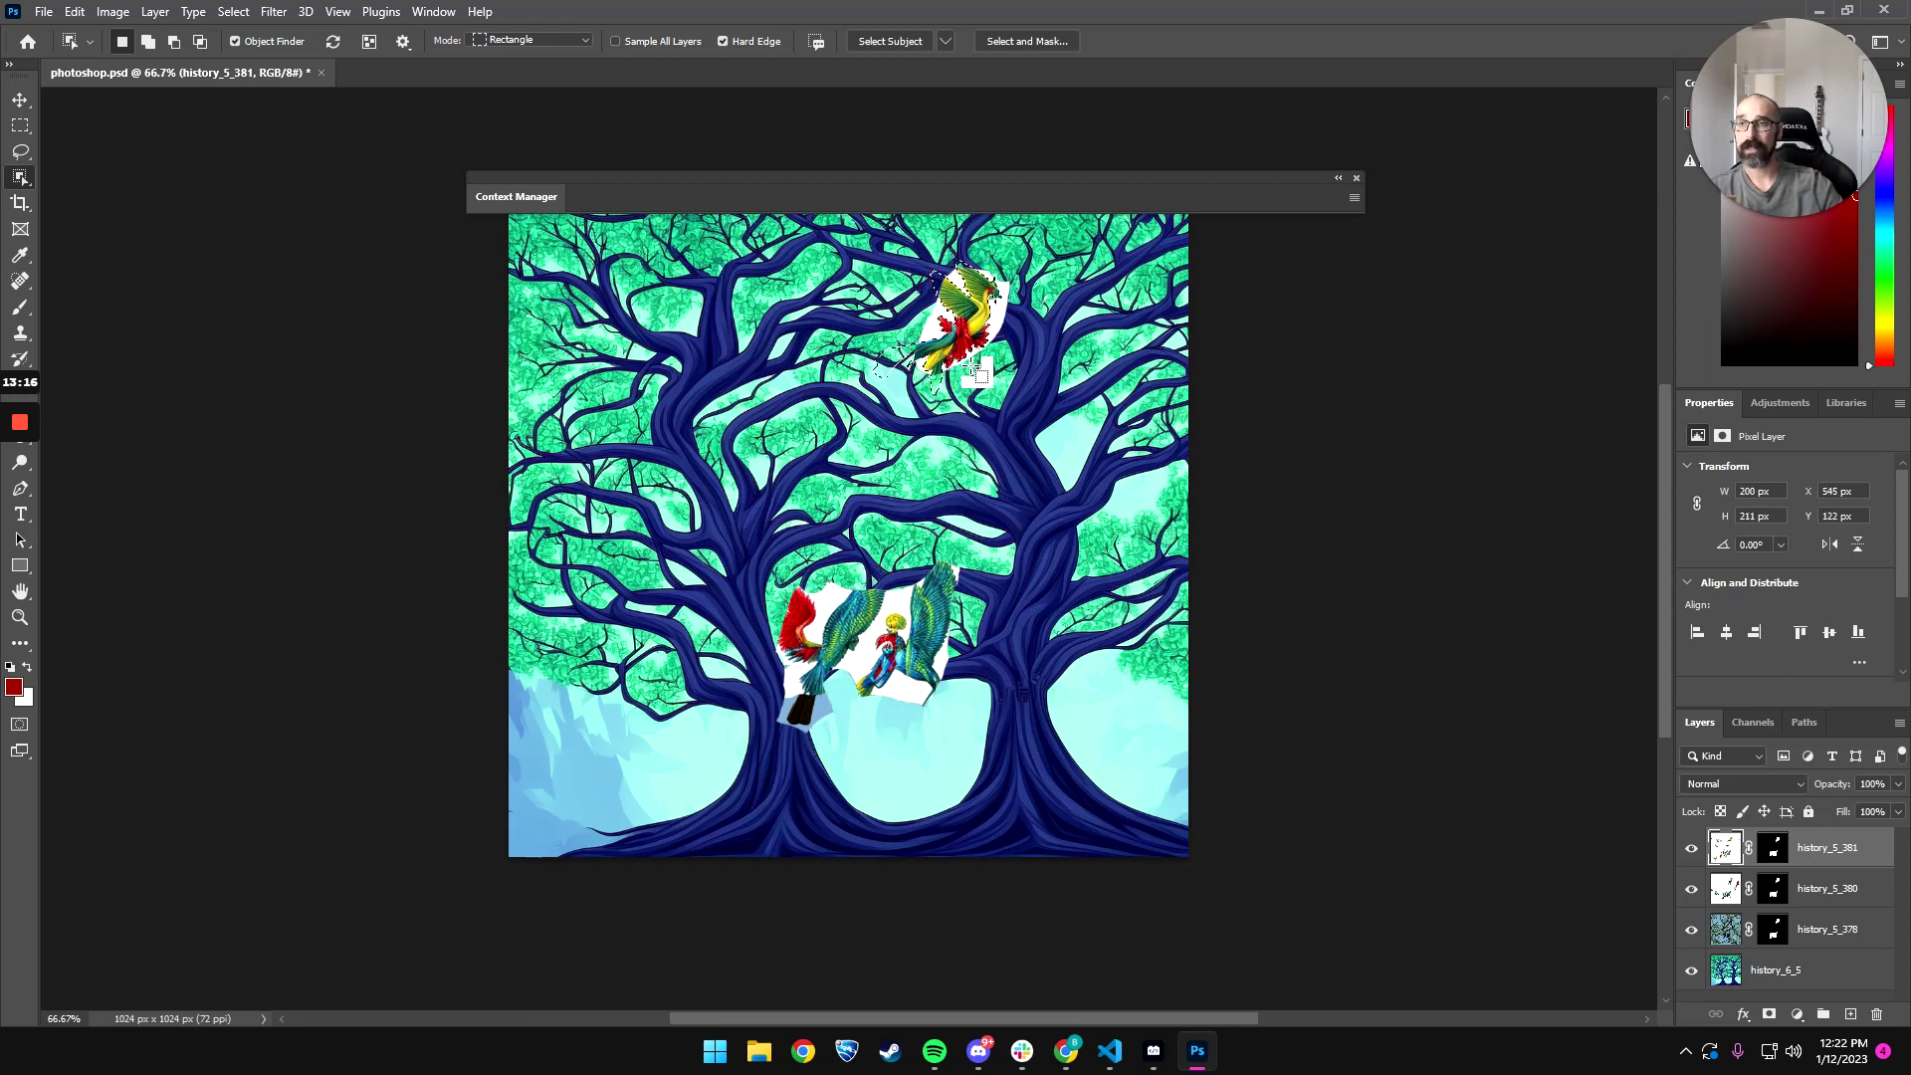
left_click(917, 673)
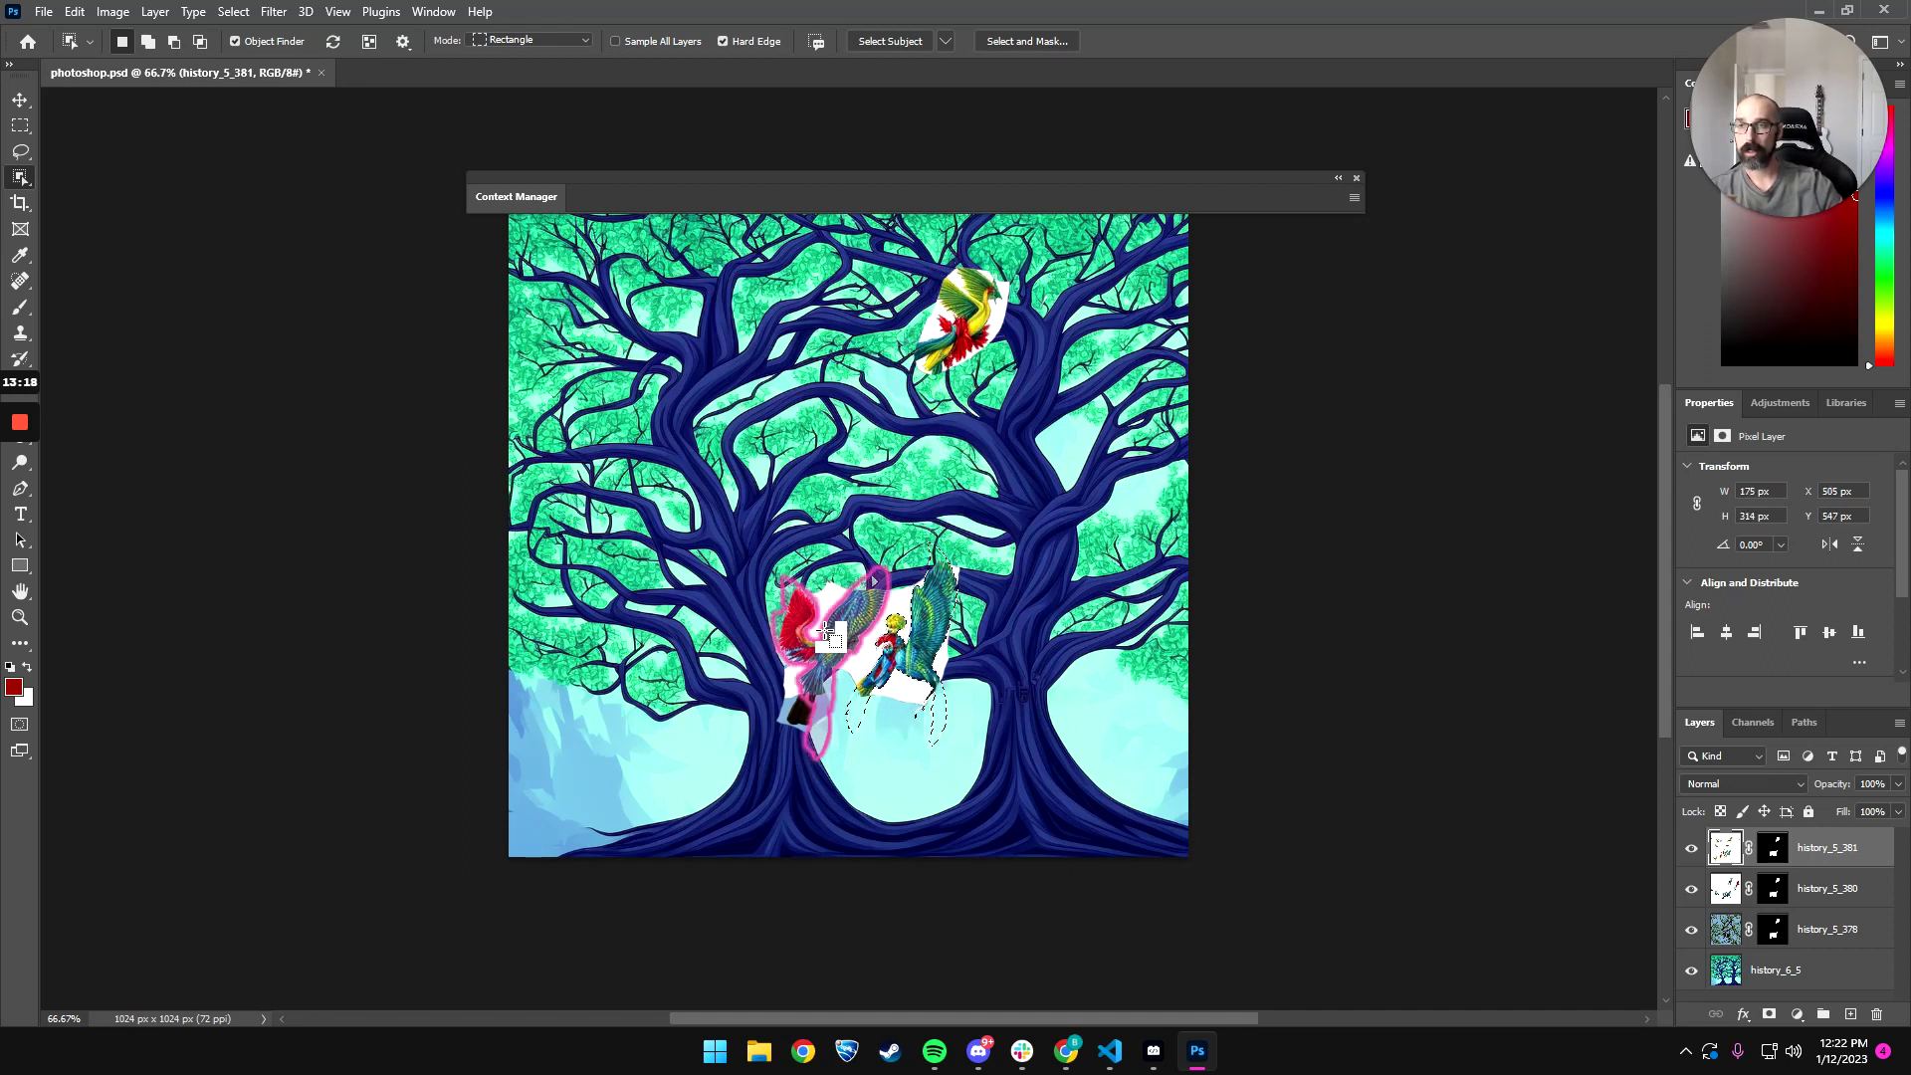
- Select the red-and-green parrot on the lower-left branch and re-expand the Bashful panel
left_click(832, 639)
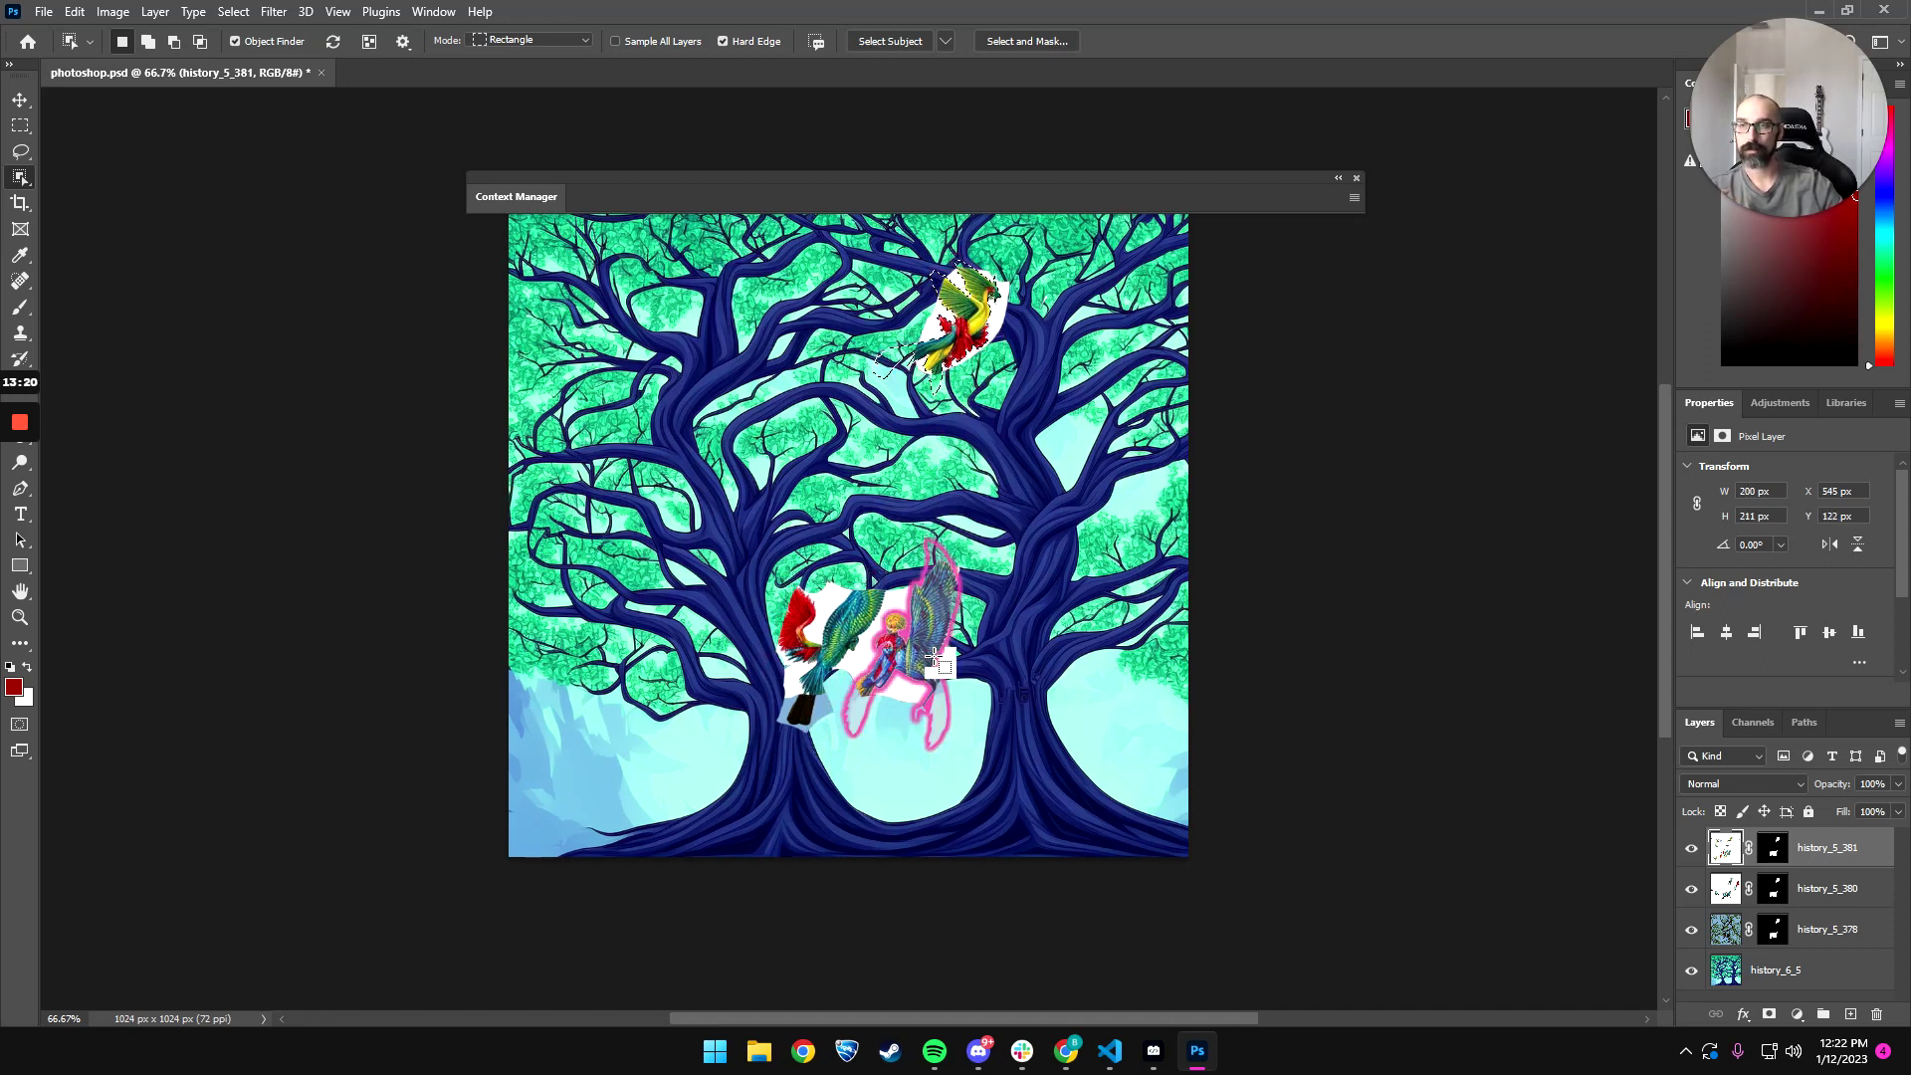
left_click(842, 629)
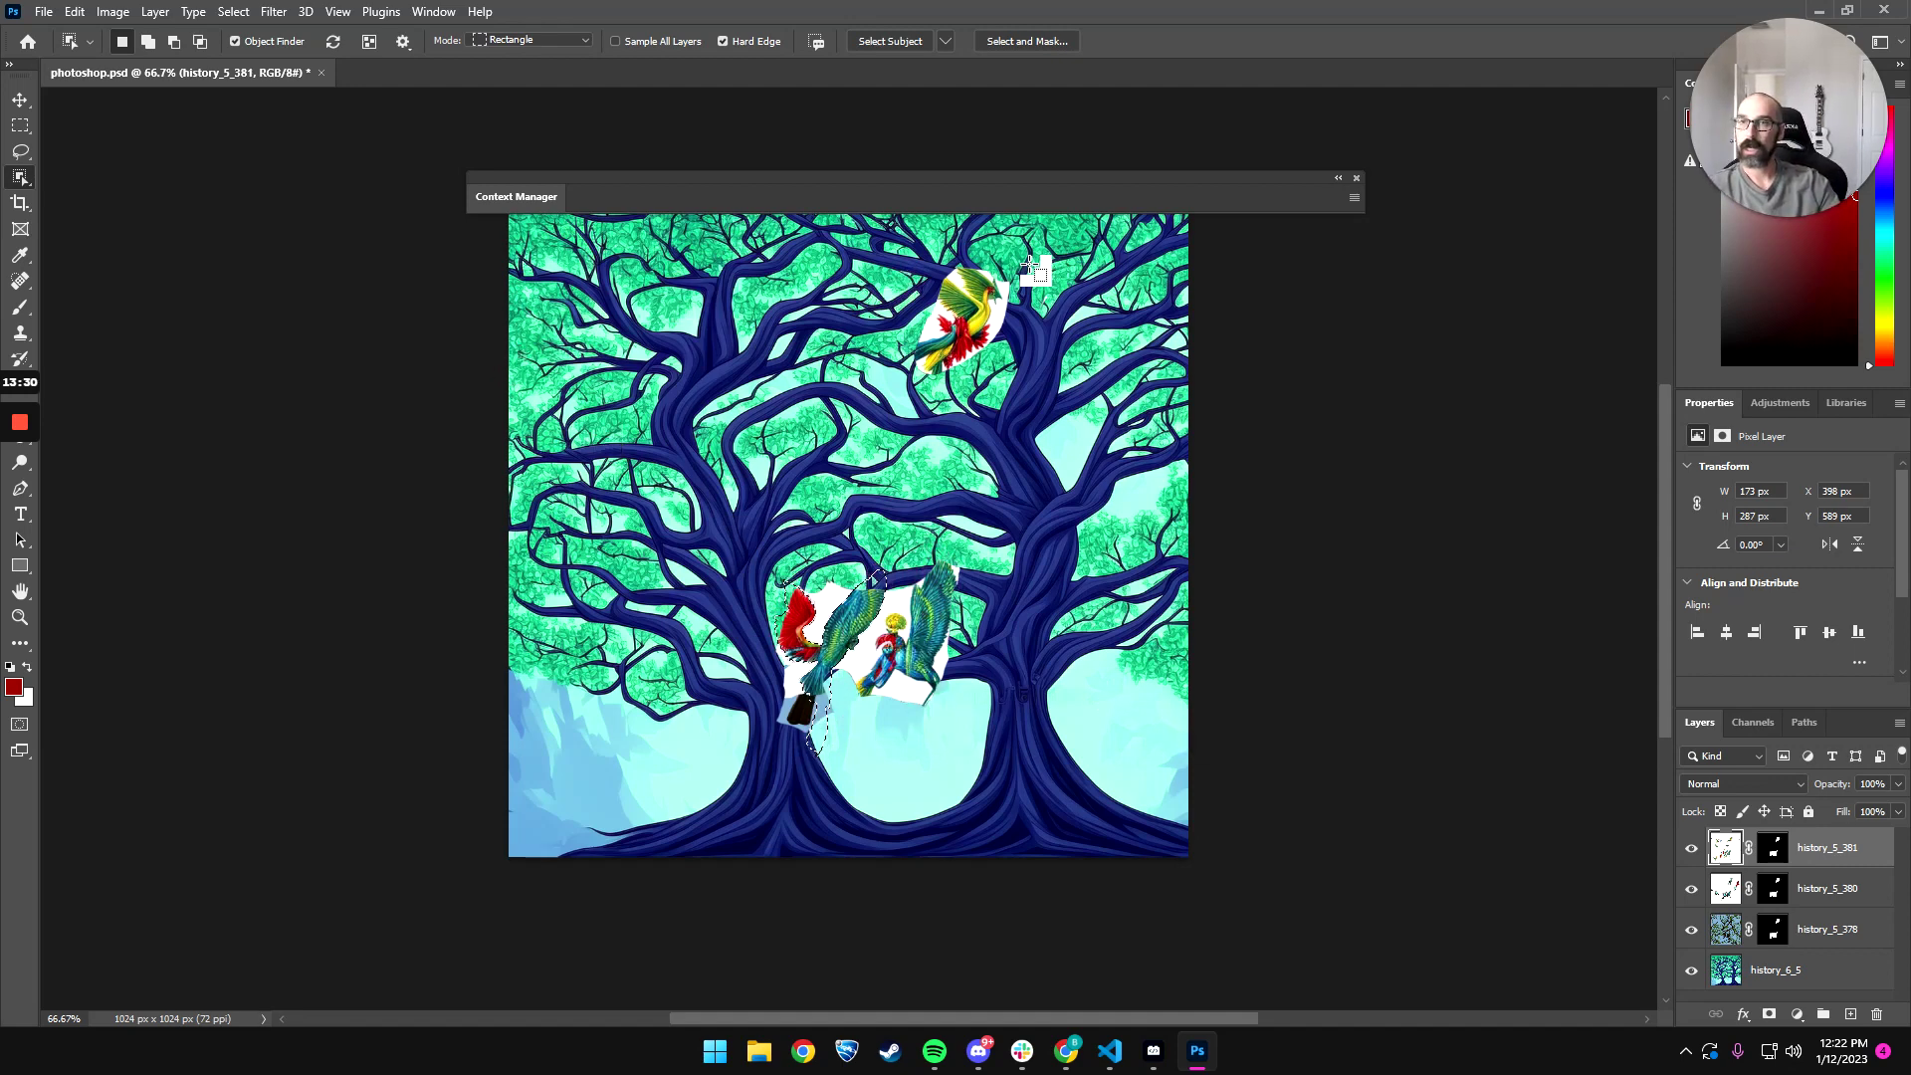
left_click(1358, 196)
- Position the expanded Context Manager up and left beside the tree canvas
left_click_drag(987, 195, 631, 149)
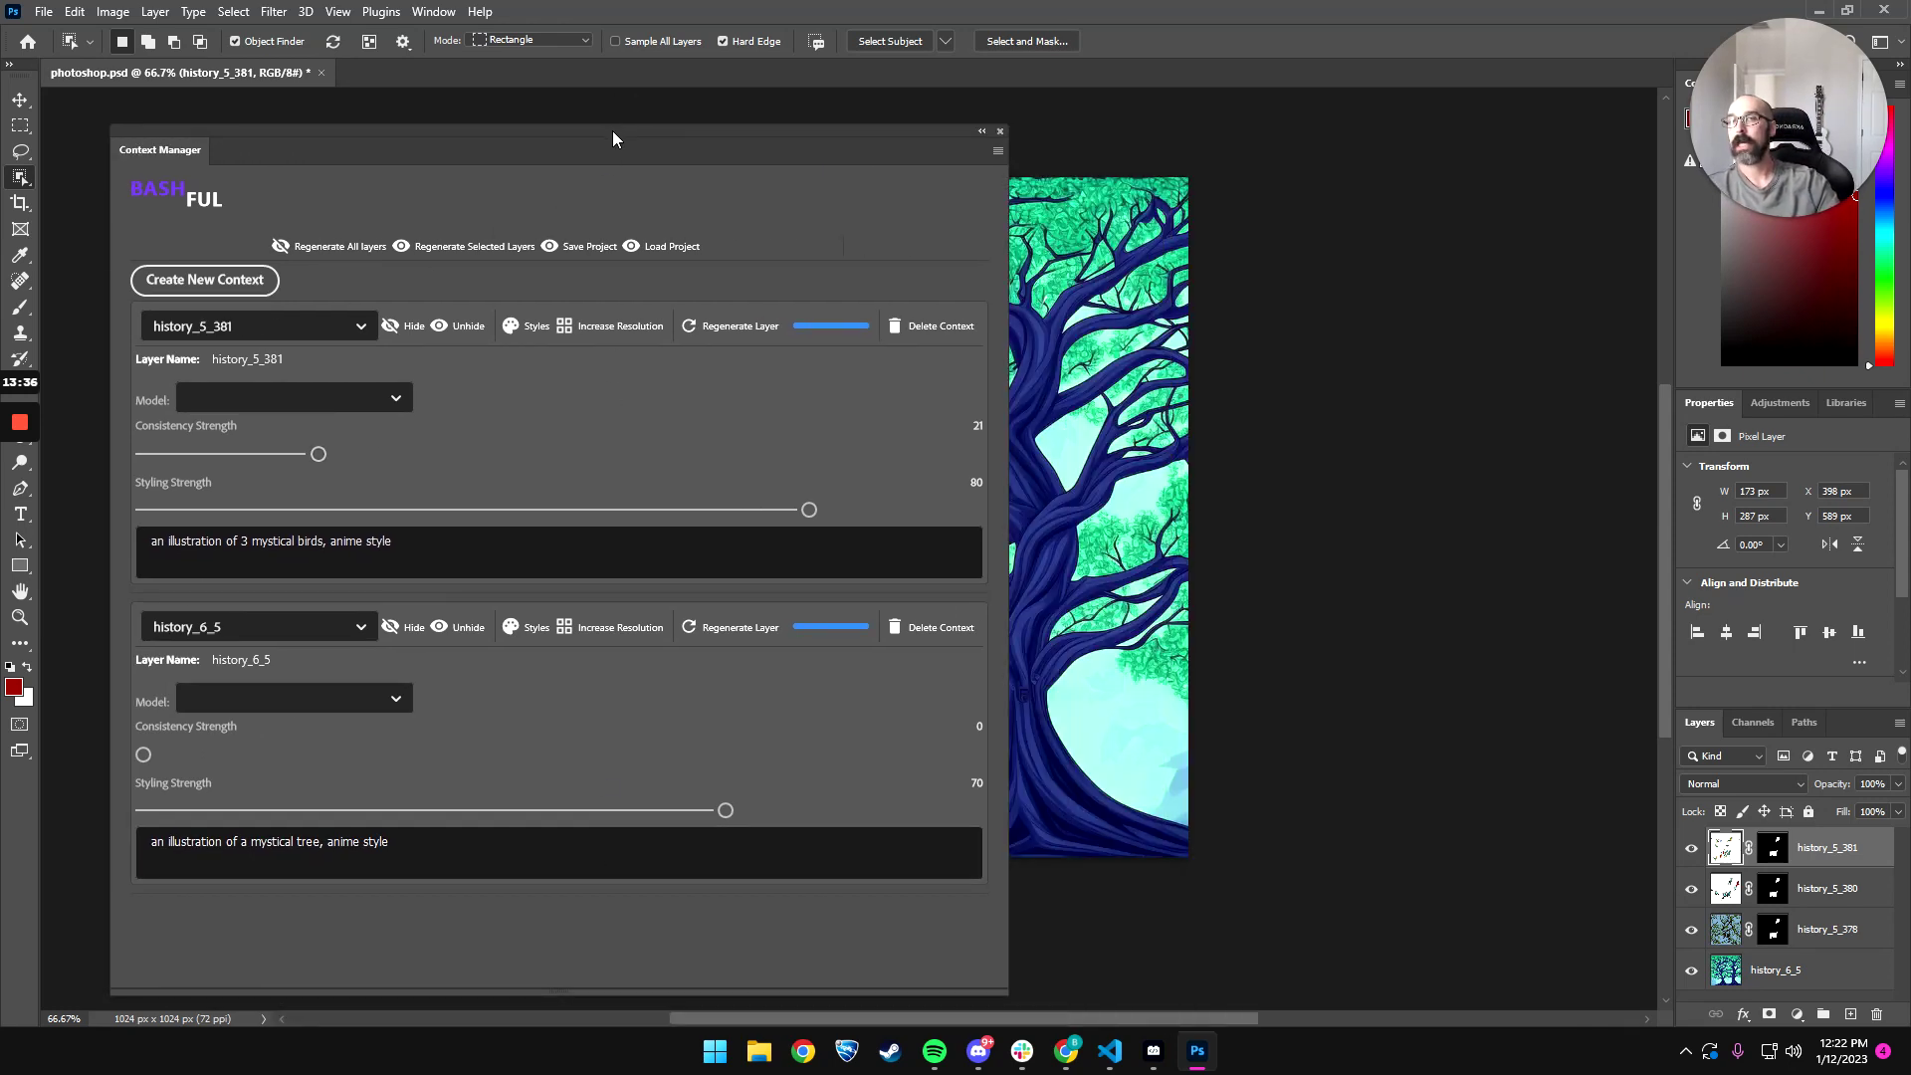
left_click_drag(612, 130, 612, 122)
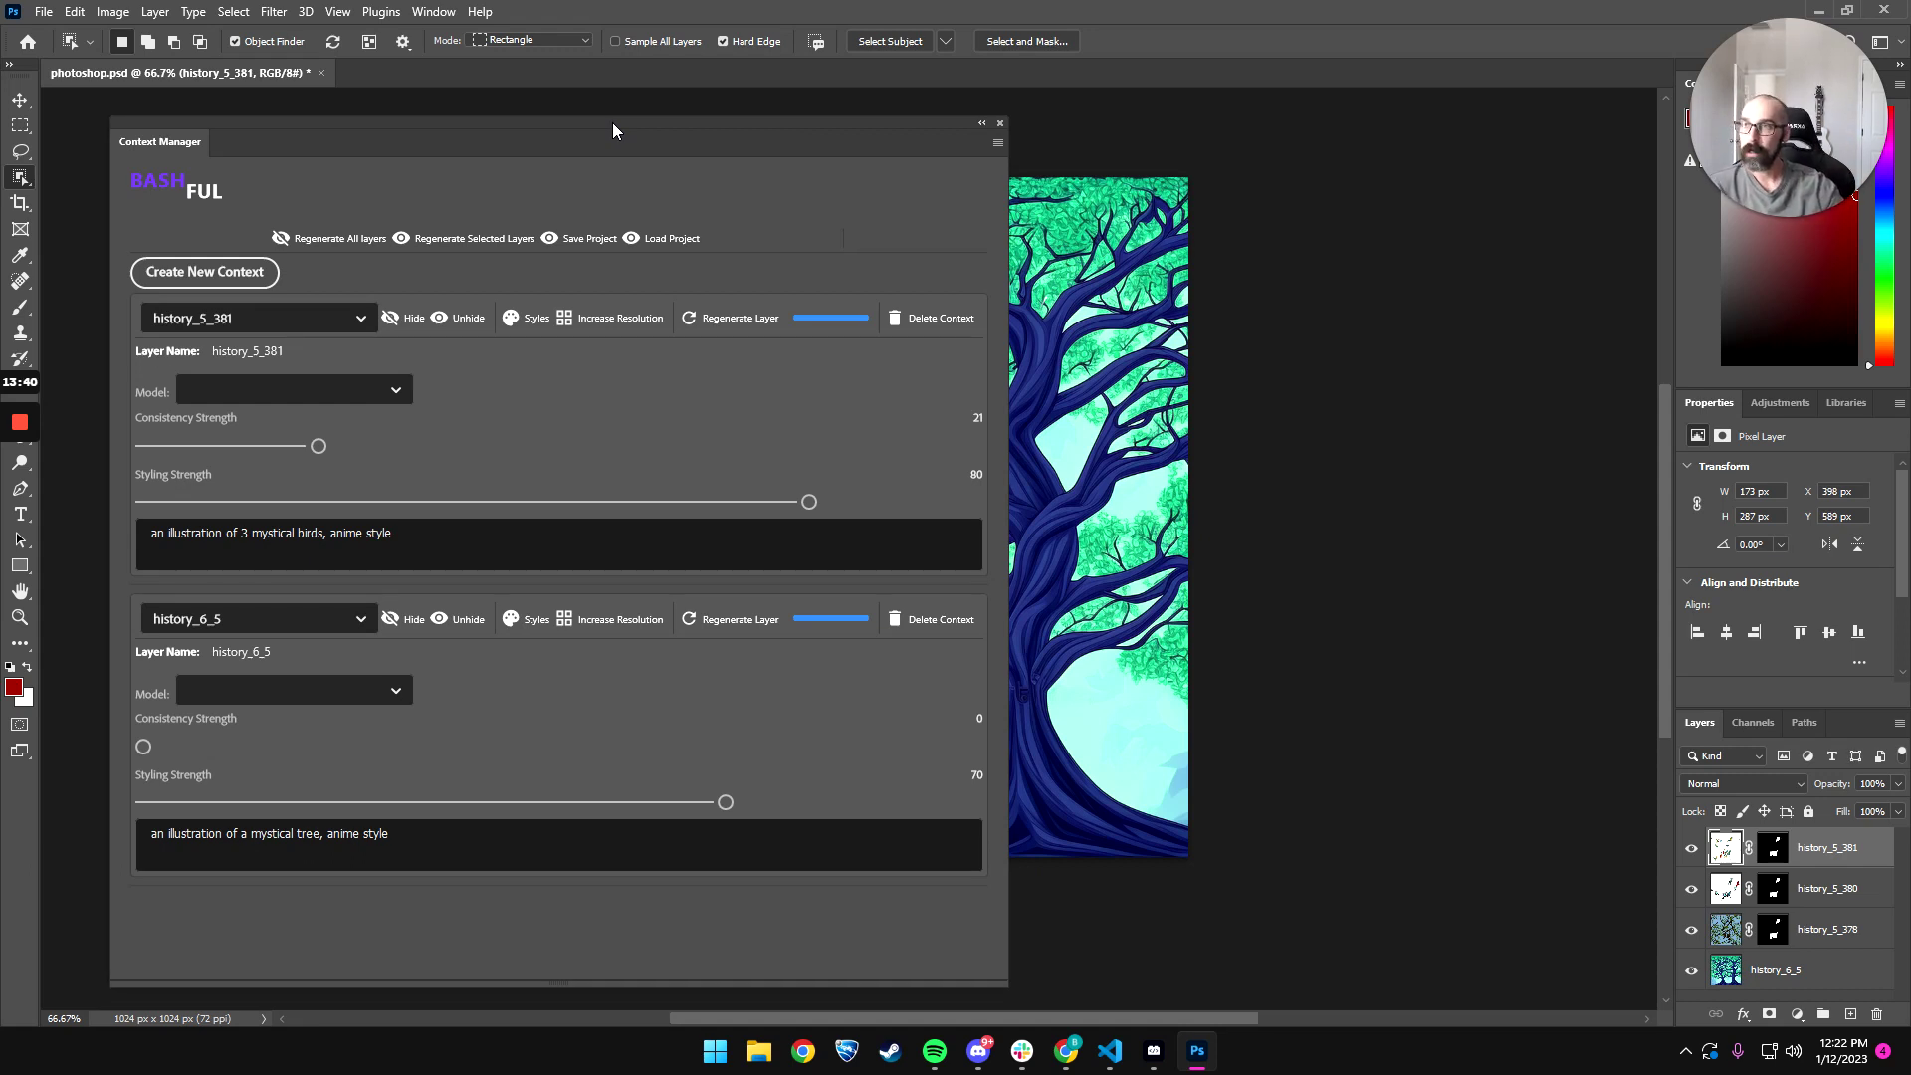
left_click_drag(612, 123, 607, 117)
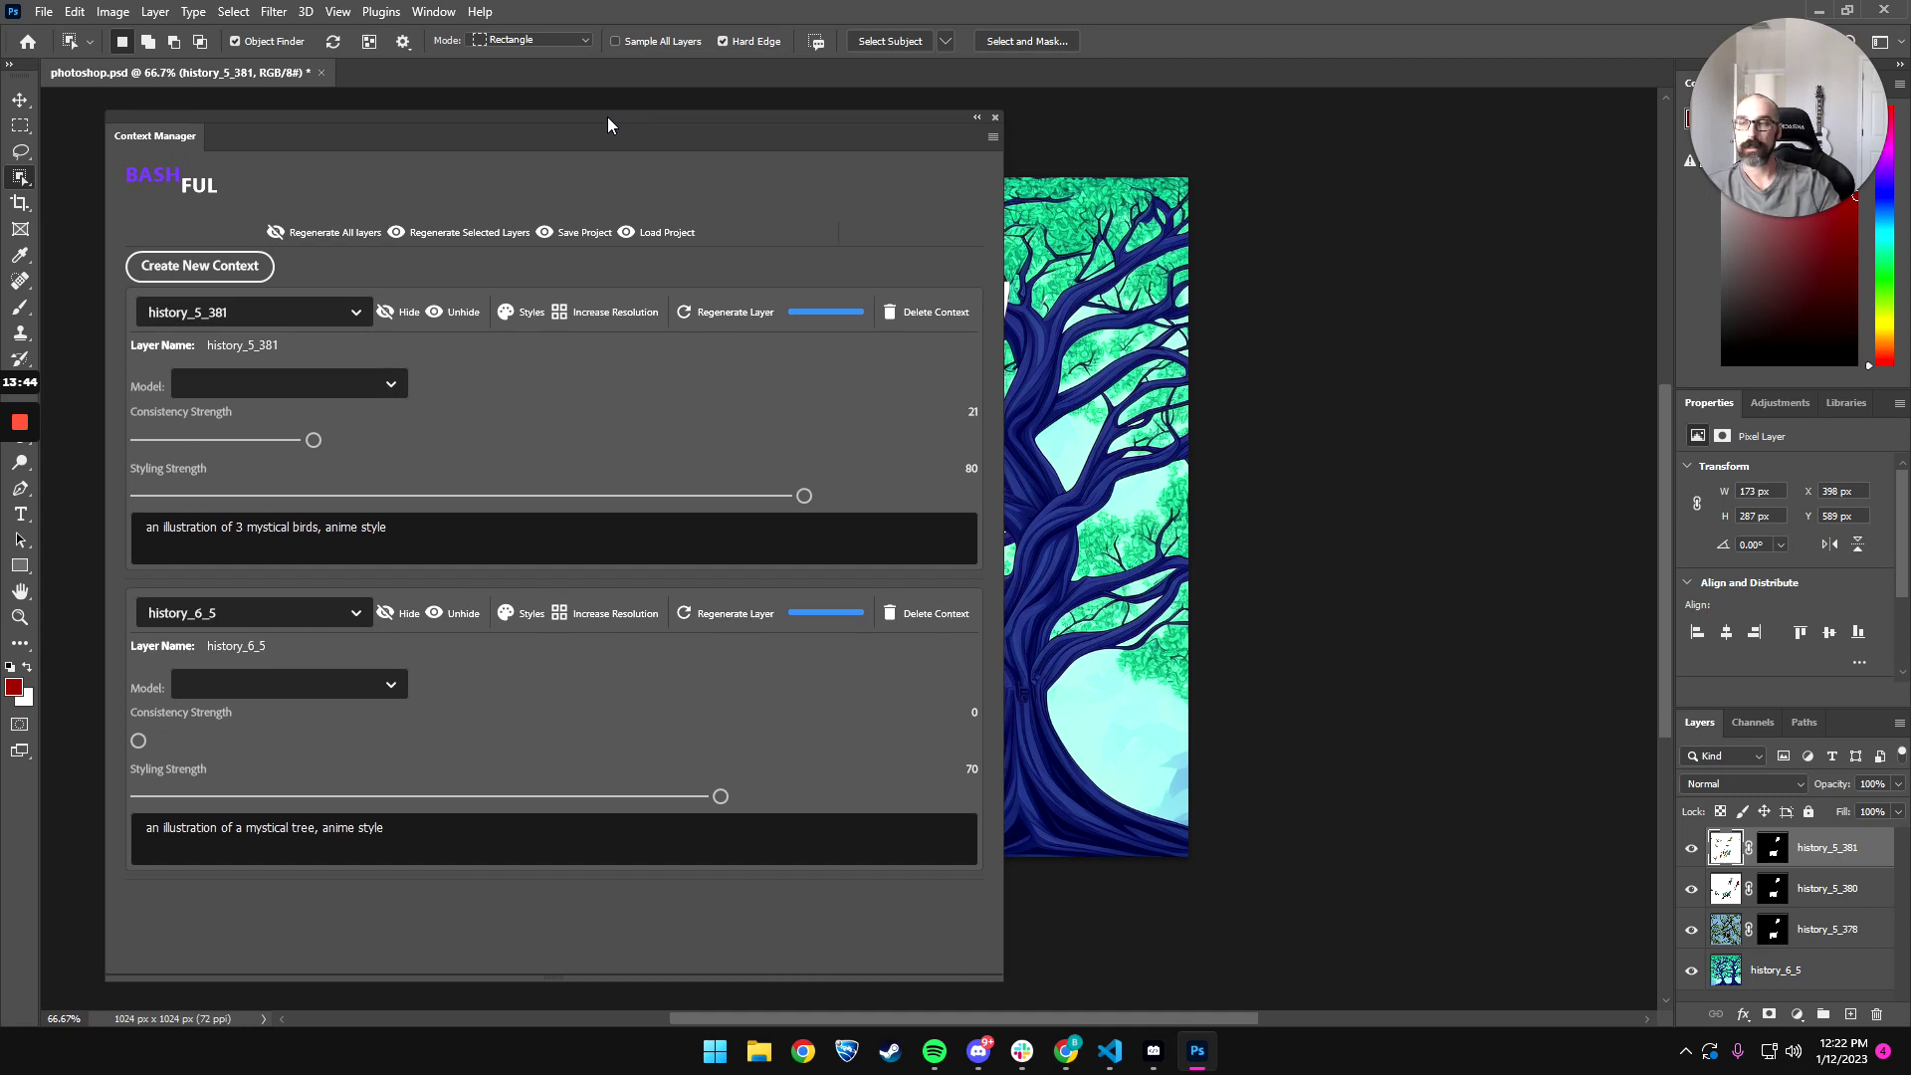